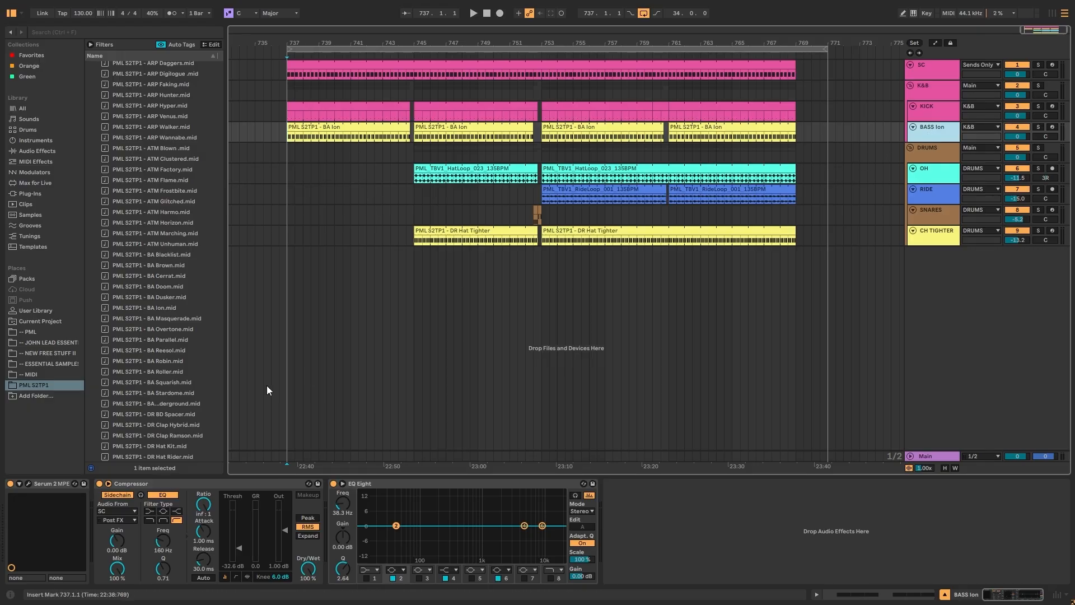
View the Serum 2 synth window of the BASS Ion track and close it
click(28, 484)
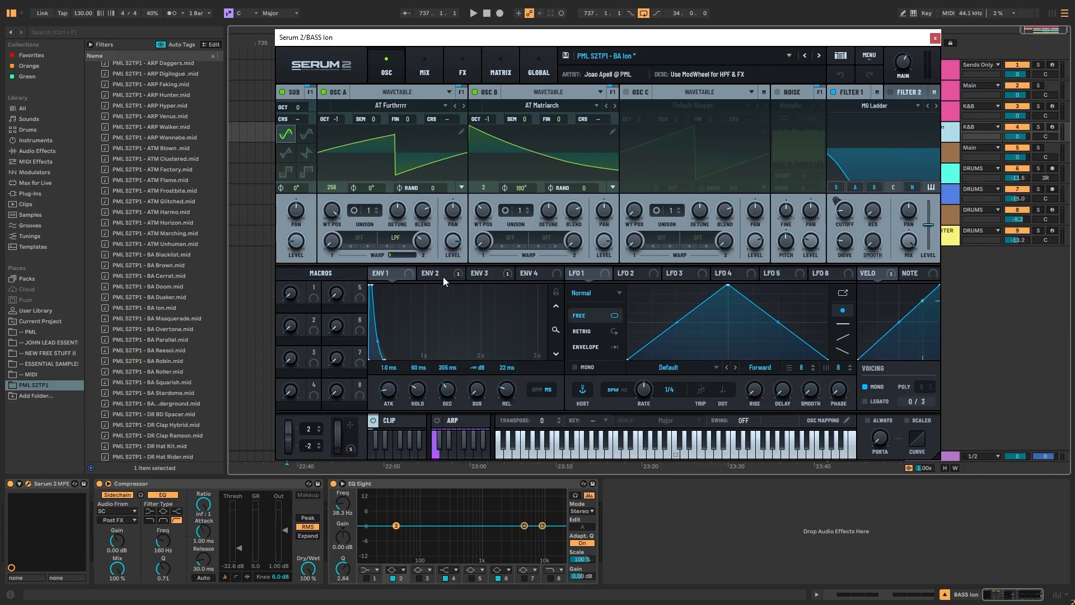
click(935, 38)
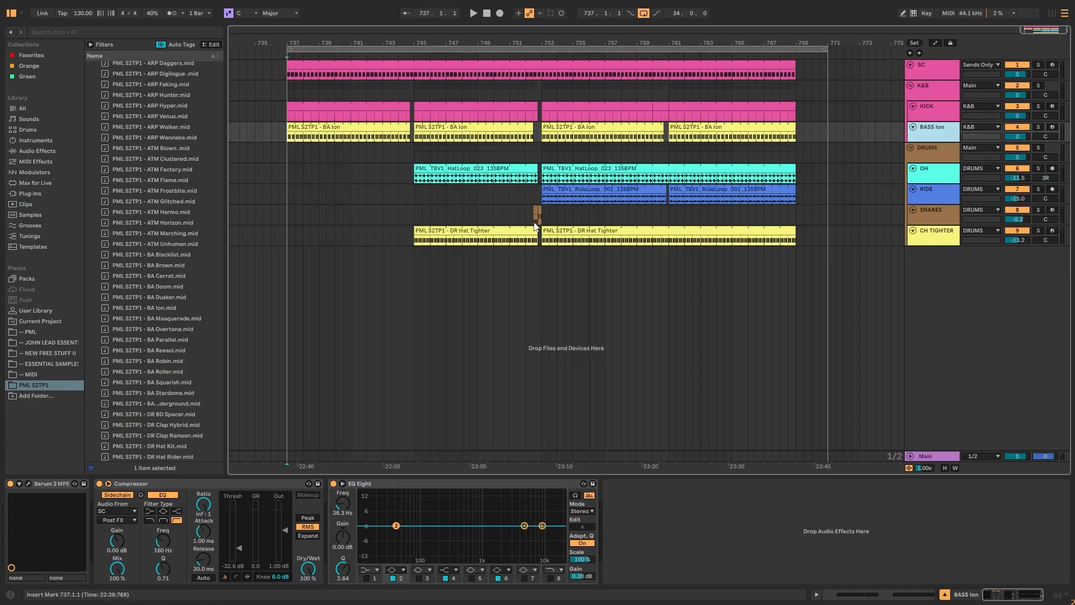
Show the DRUMS group's effects and play the arrangement from bar 753
click(931, 150)
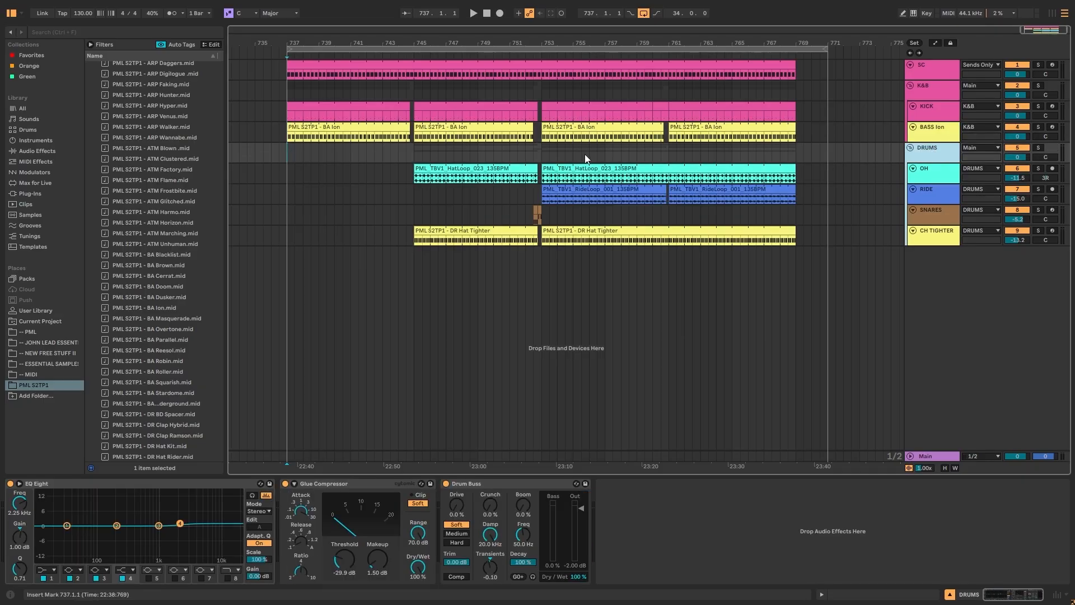
click(546, 154)
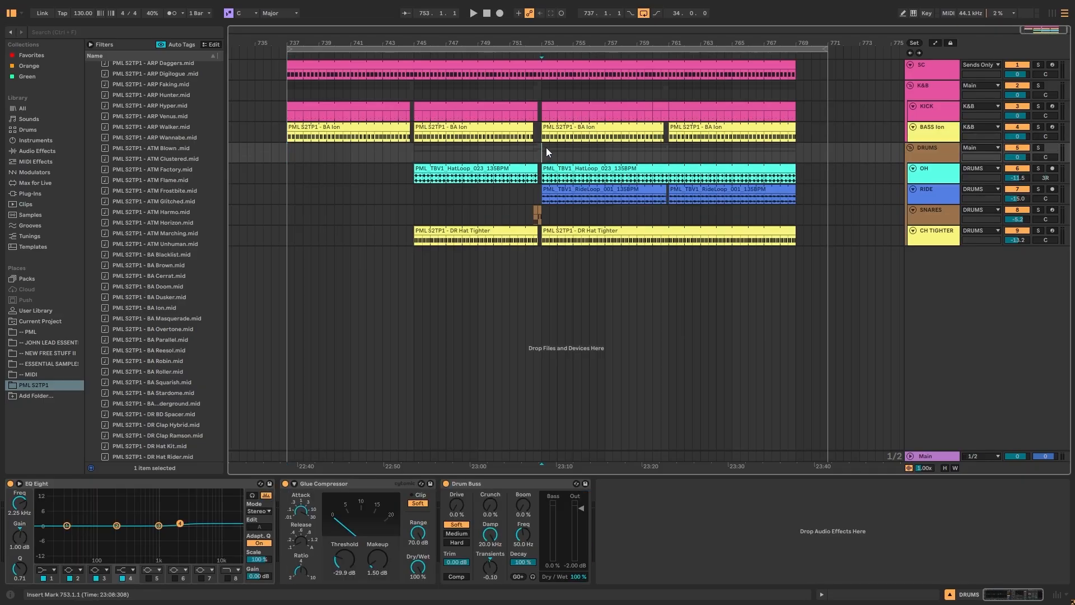
key(space)
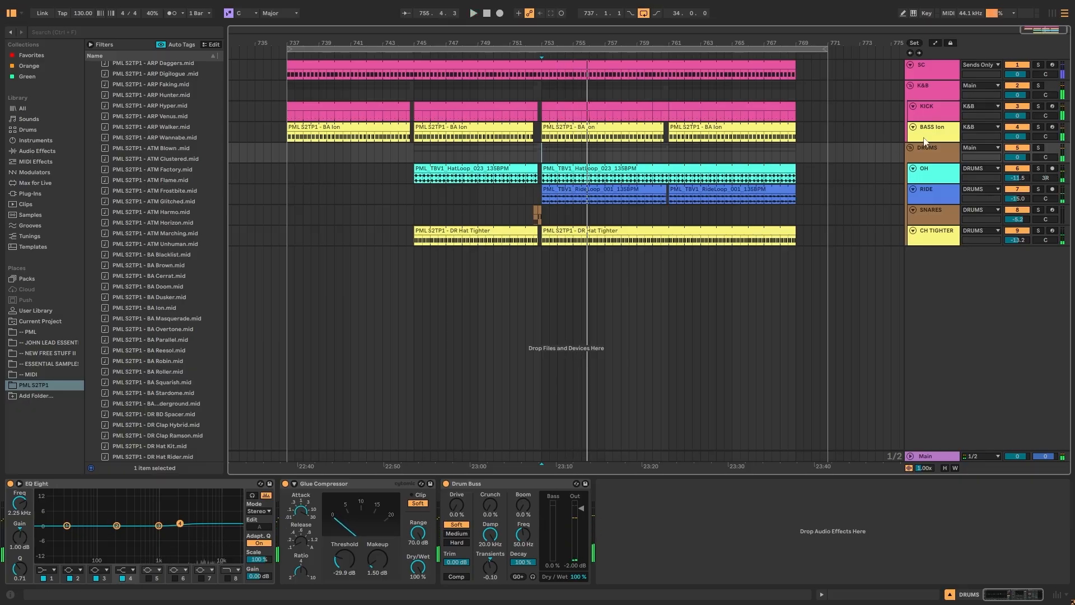
Inspect the SC, K&B and KICK tracks, and compare the kick with its EQ Eight bypassed and enabled during playback
click(932, 68)
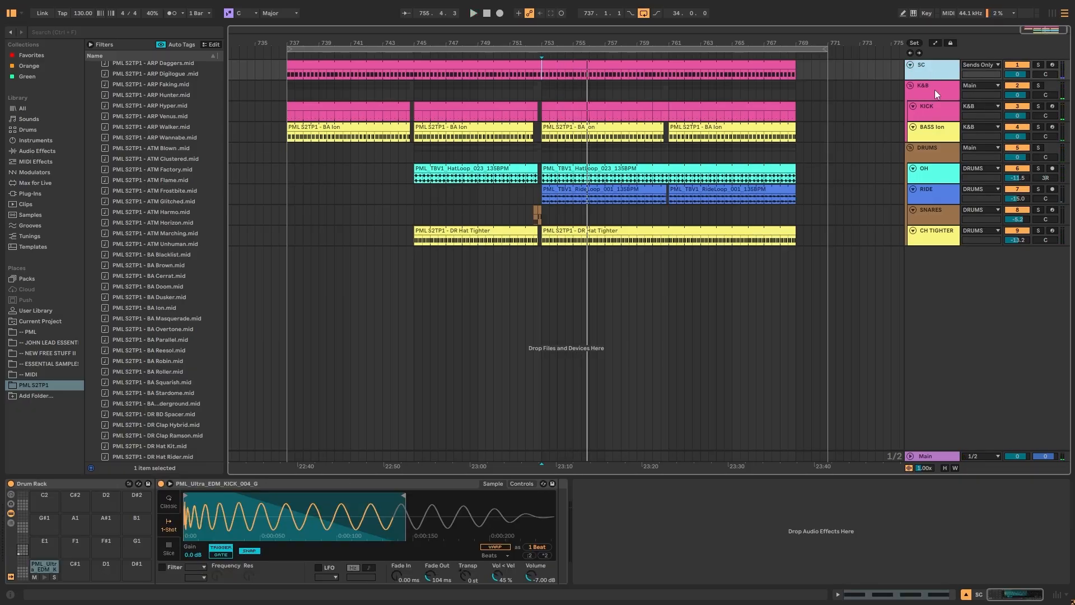
click(935, 89)
click(931, 111)
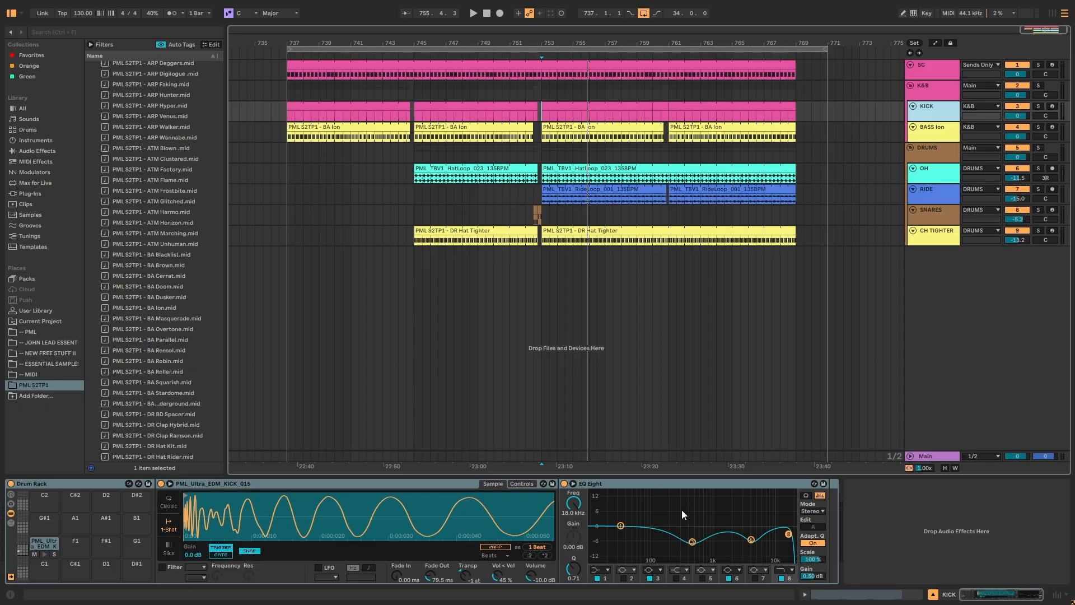
key(space)
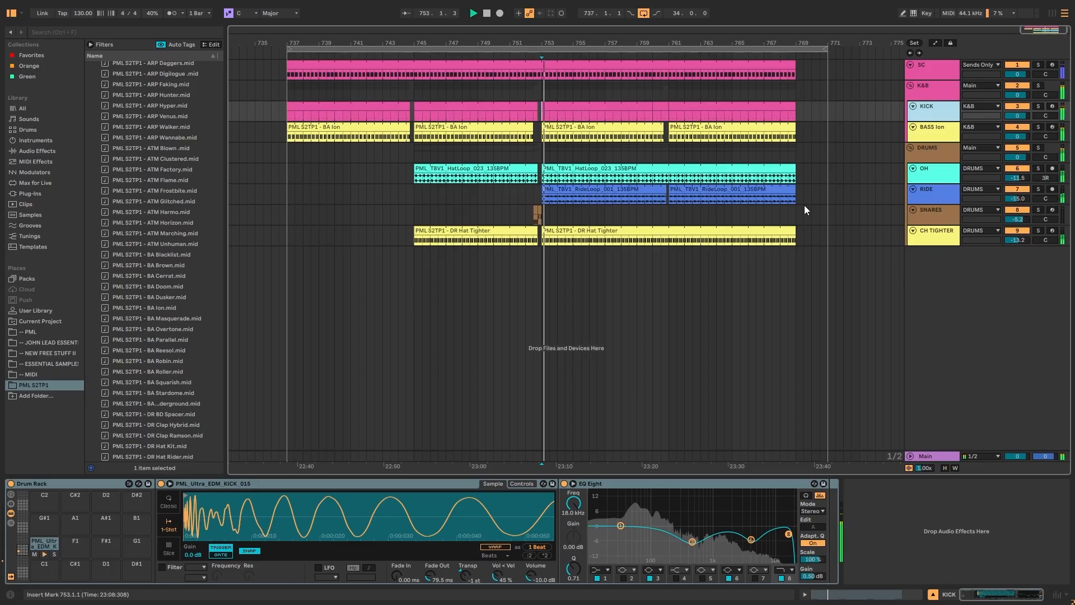
click(563, 484)
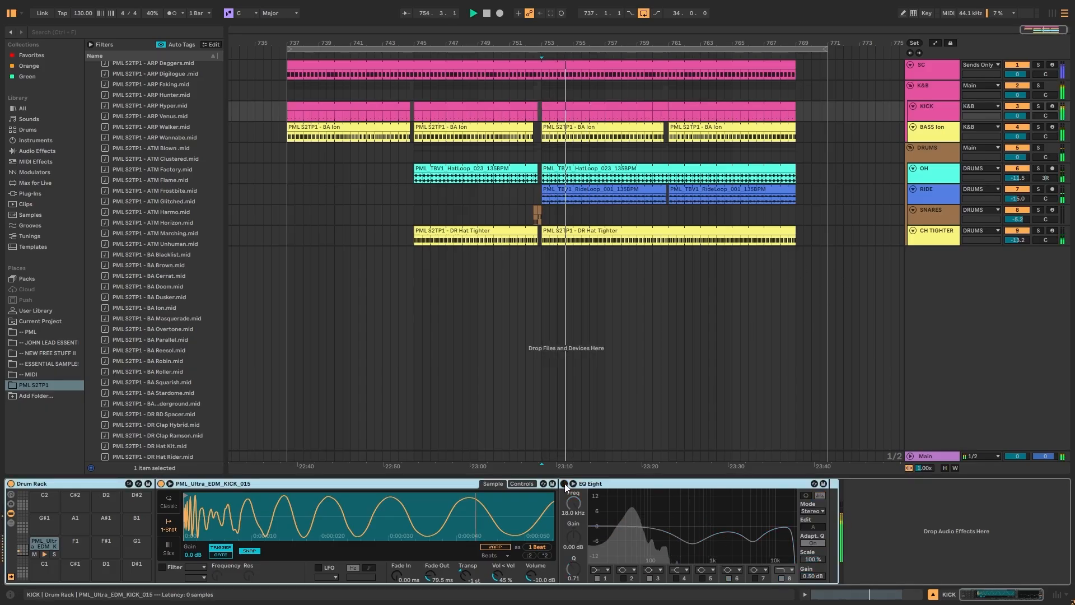
click(565, 484)
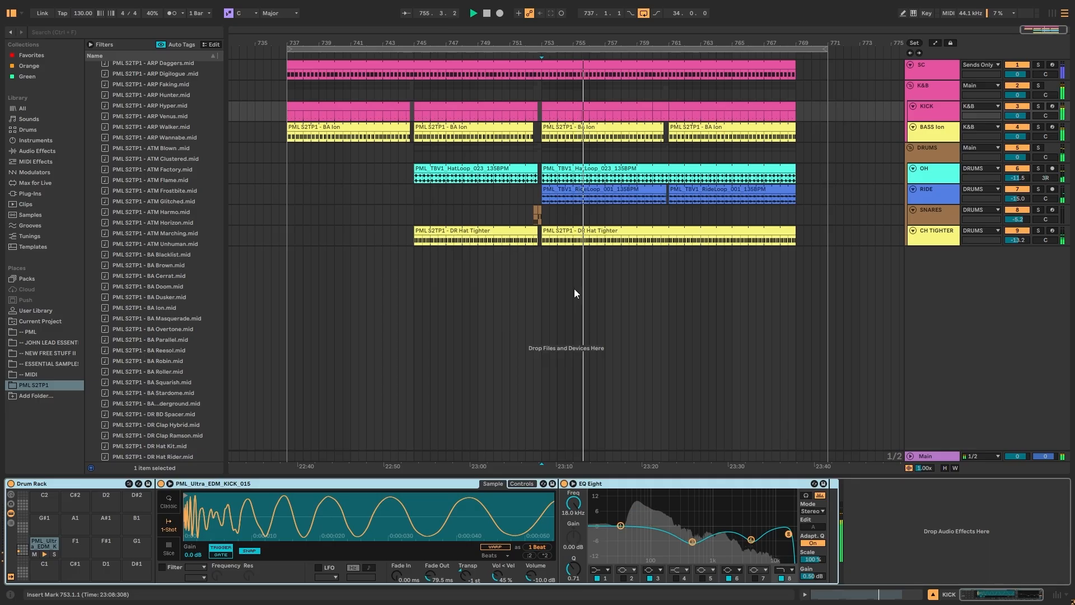
Review the BASS Ion track's devices and its Serum 2 patch settings
click(933, 136)
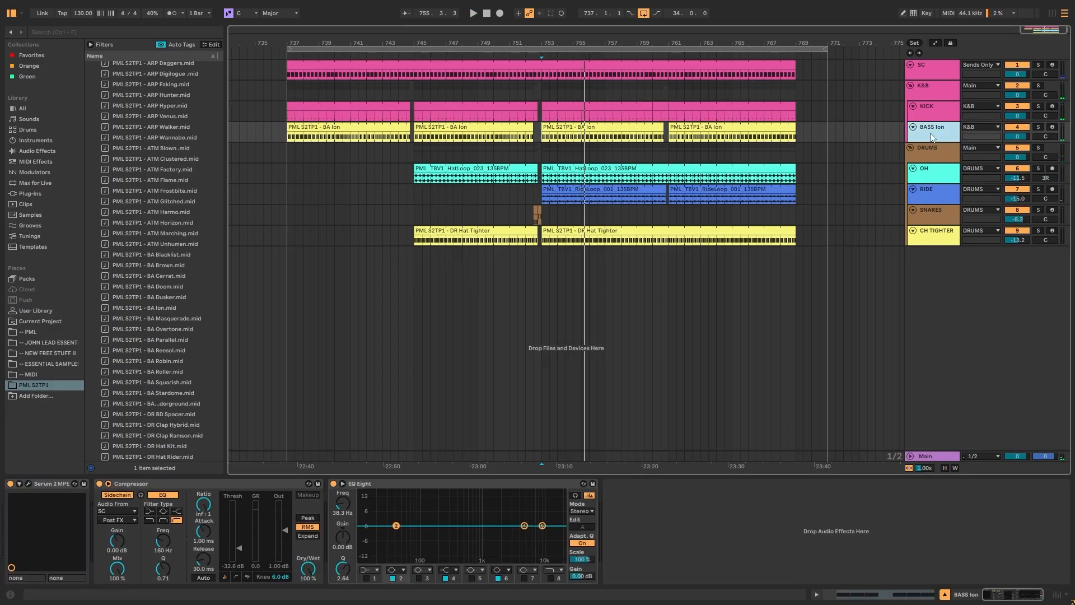
click(28, 483)
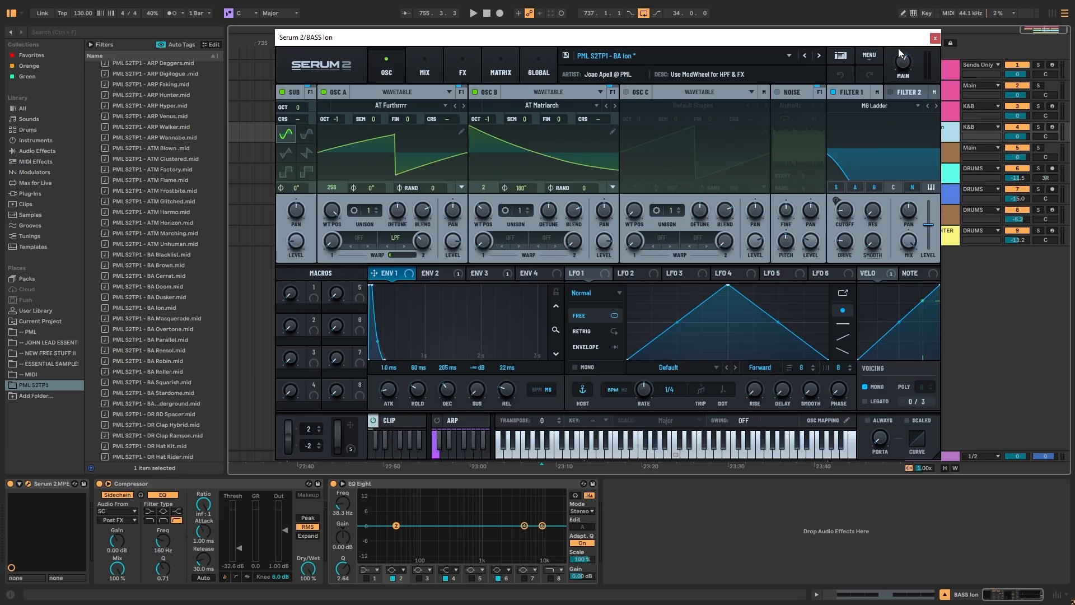
click(936, 38)
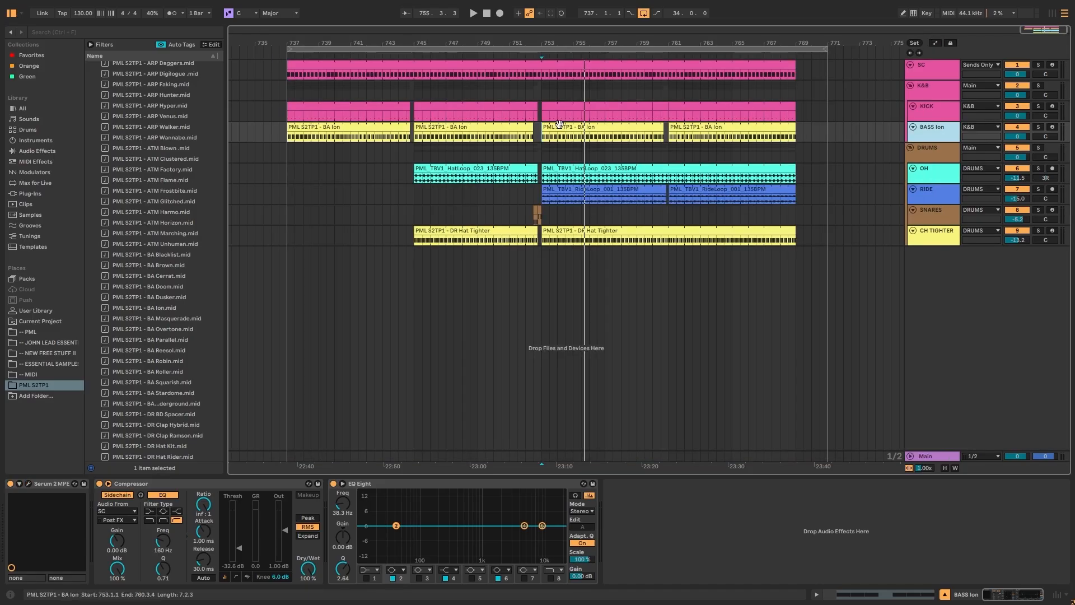
In the BASS Ion clip at bar 753, raise the note at 1.1.4 three semitones to A1 and play it back
double_click(554, 122)
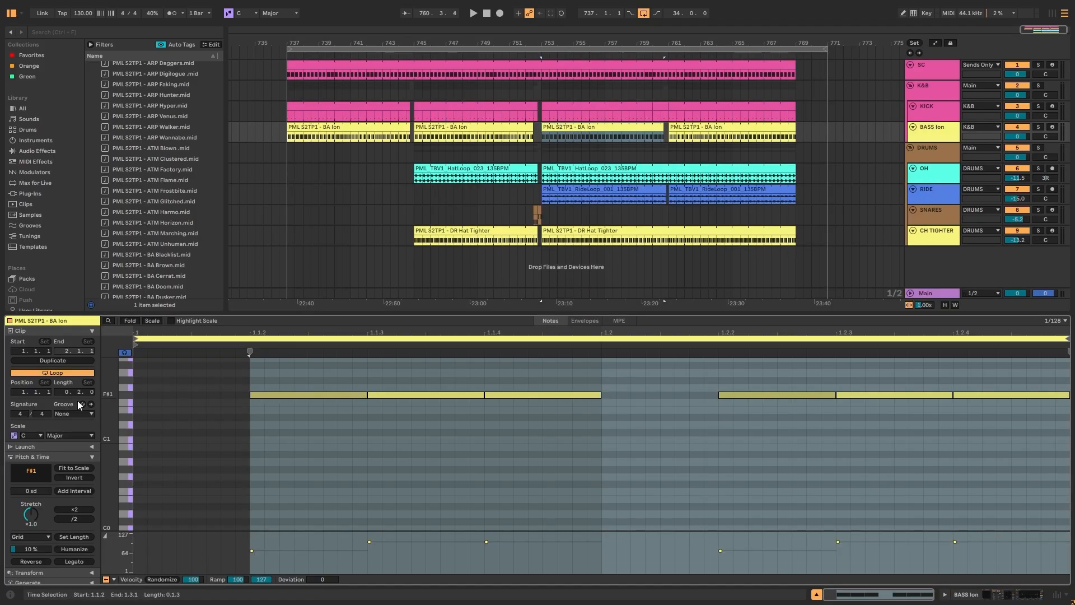
click(514, 394)
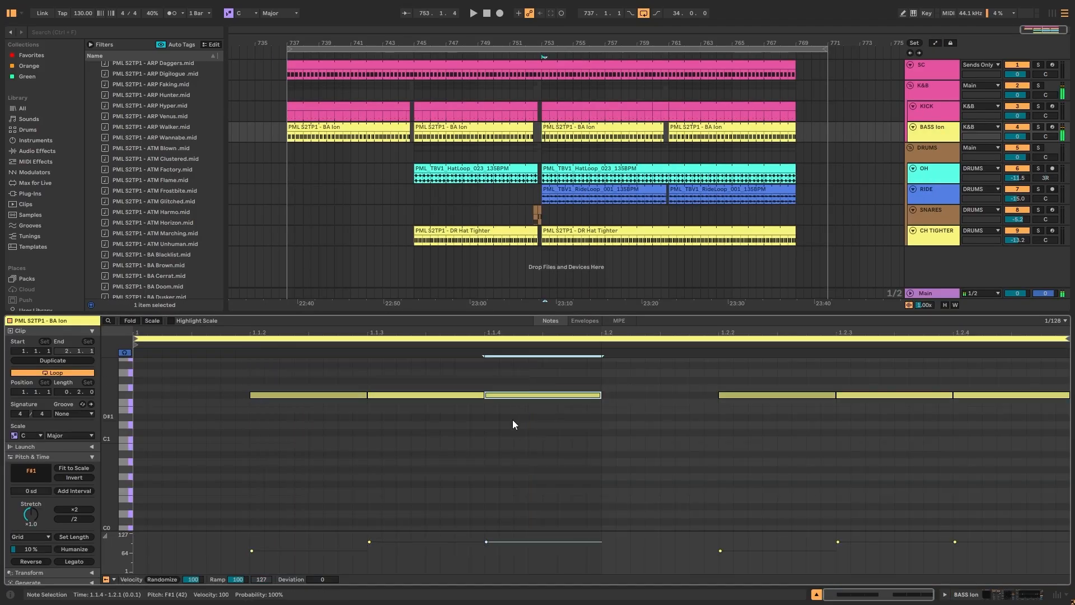
key(Up)
key(Up)
key(Up)
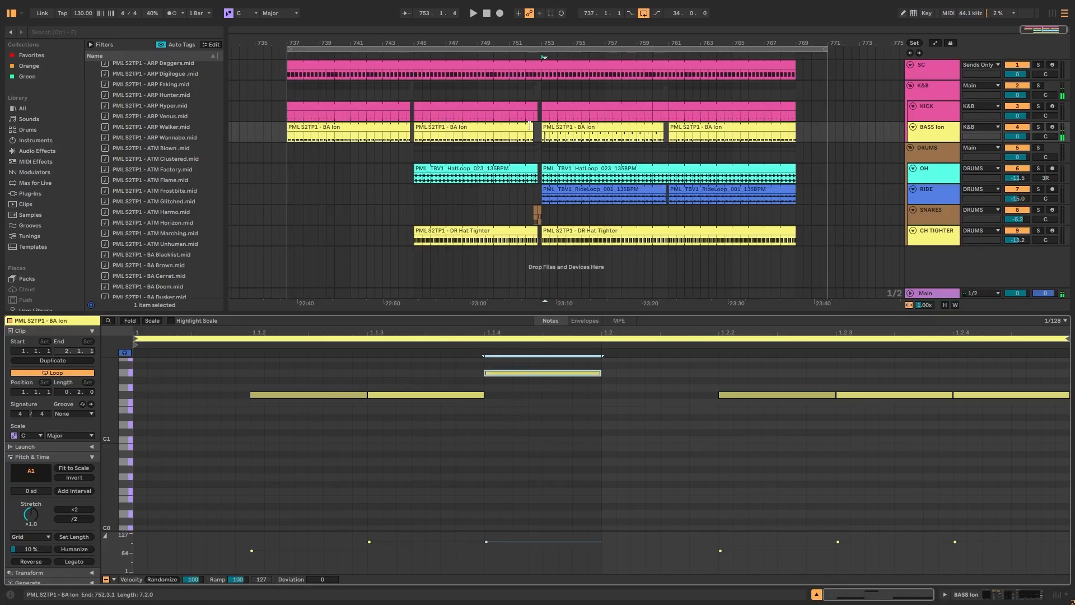
click(559, 125)
key(space)
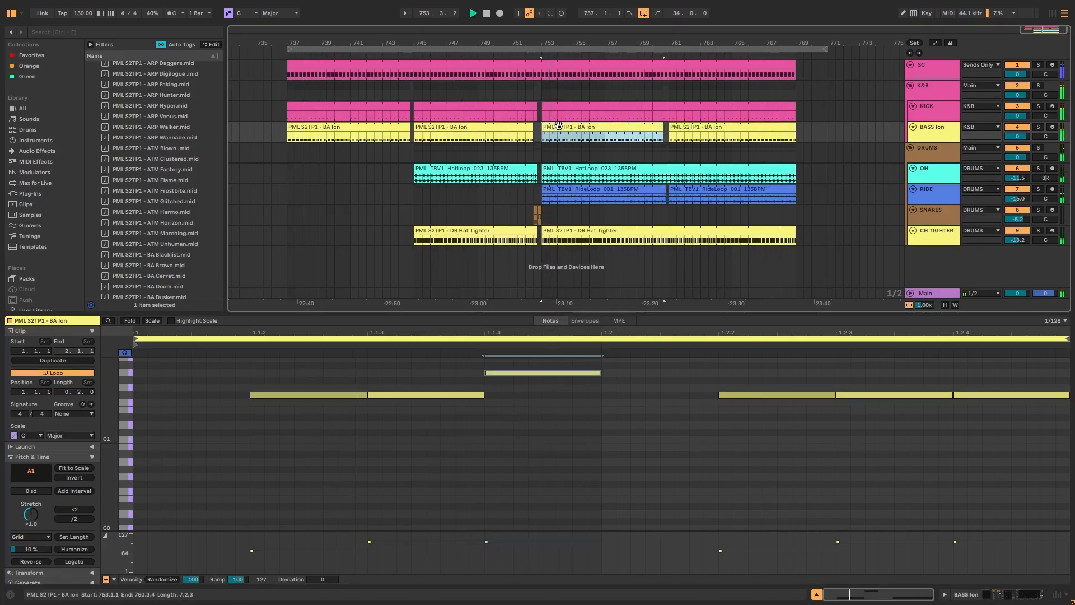
Stop playback and lower the raised note in the BASS Ion clip back to F#1
click(549, 401)
key(space)
click(537, 373)
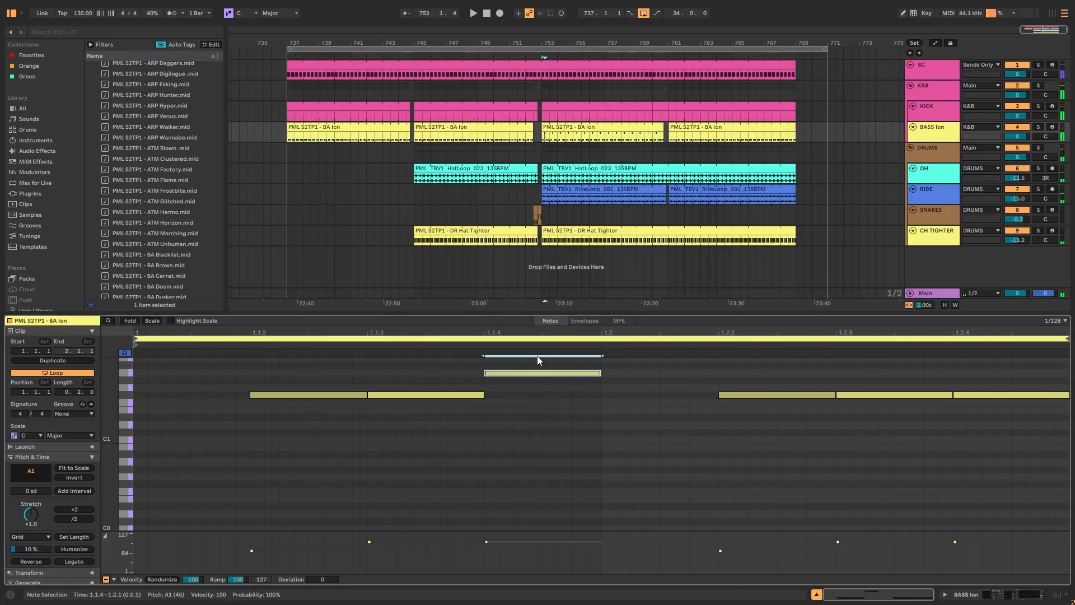
key(Down)
key(Down)
key(Down)
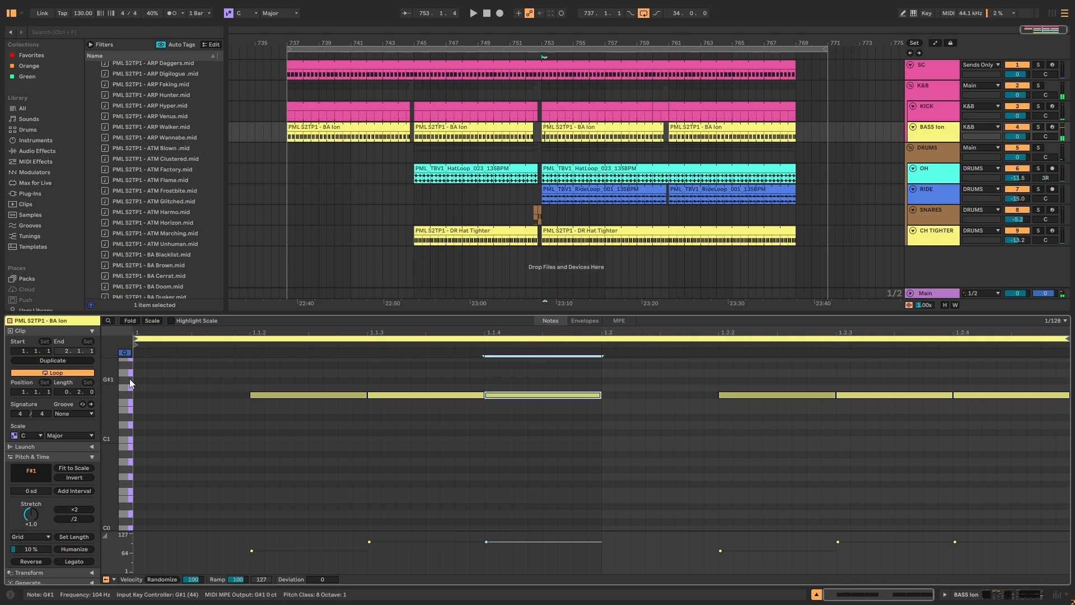
click(554, 126)
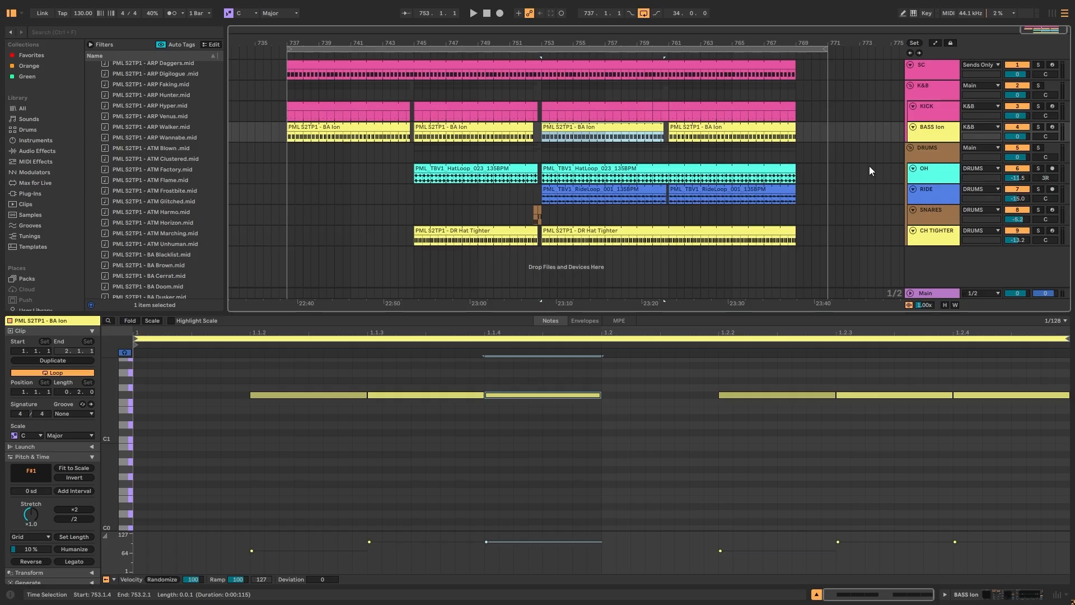
Show the OH track's hat loop within the DRUMS group and listen to it soloed from bar 753
click(928, 151)
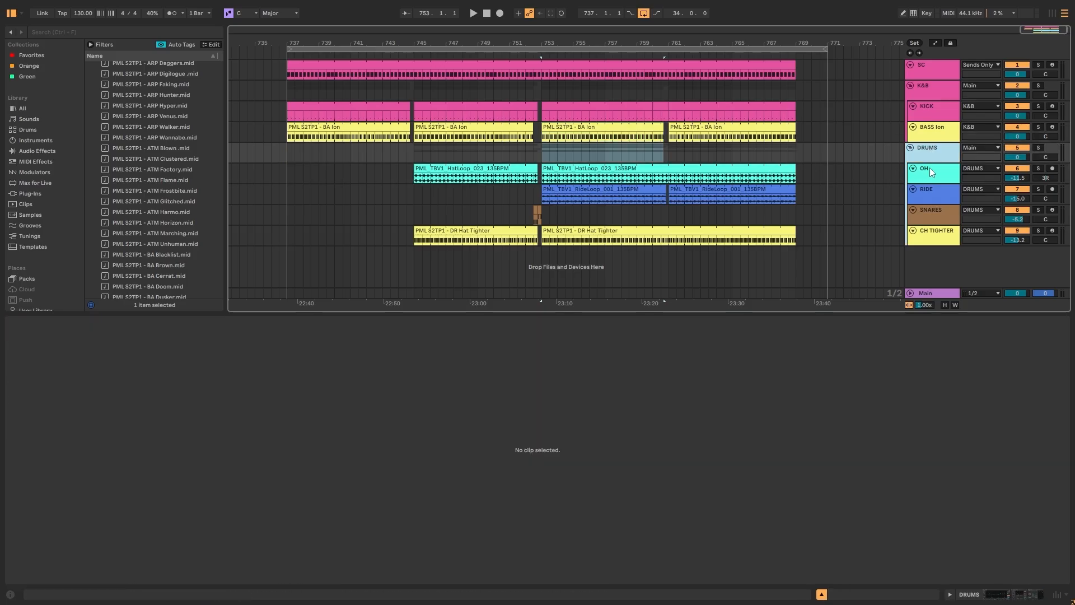
click(932, 169)
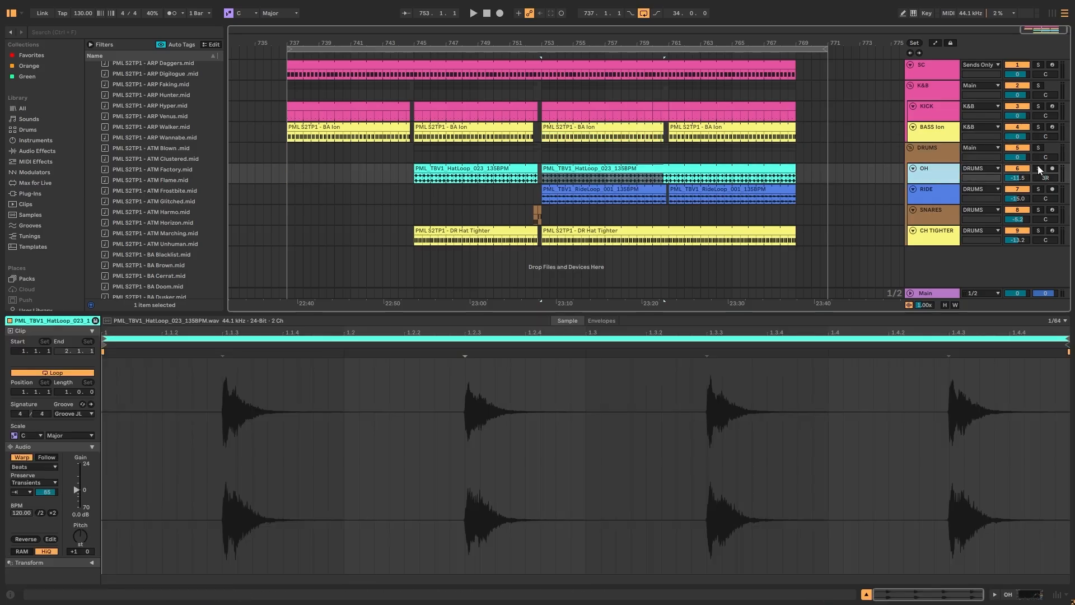
click(1038, 168)
key(space)
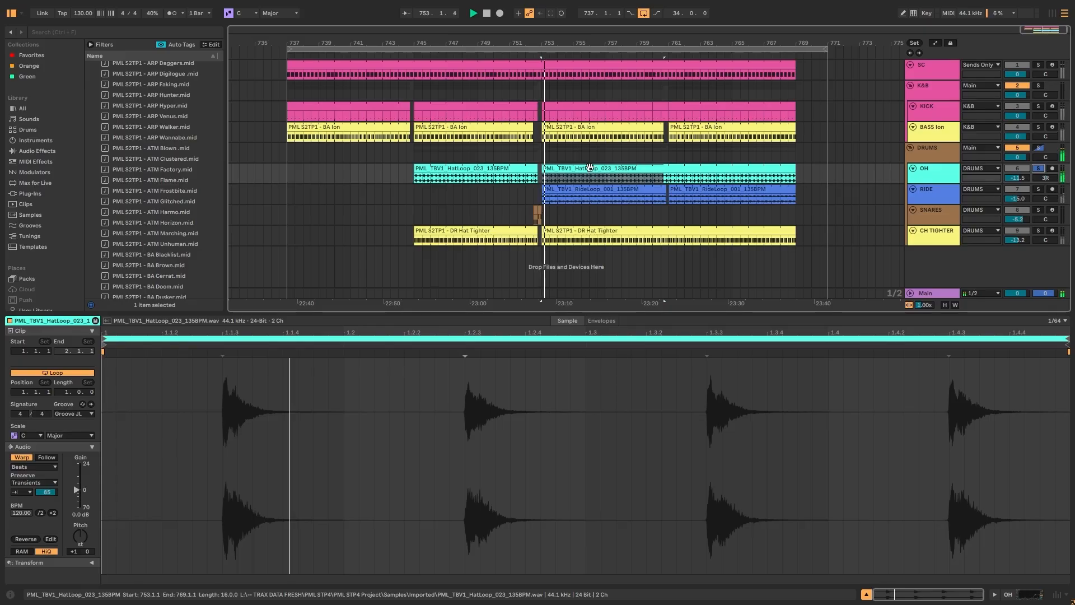
click(1039, 169)
Show the RIDE loop and play it from bar 753, both in the mix and briefly soloed
click(1032, 193)
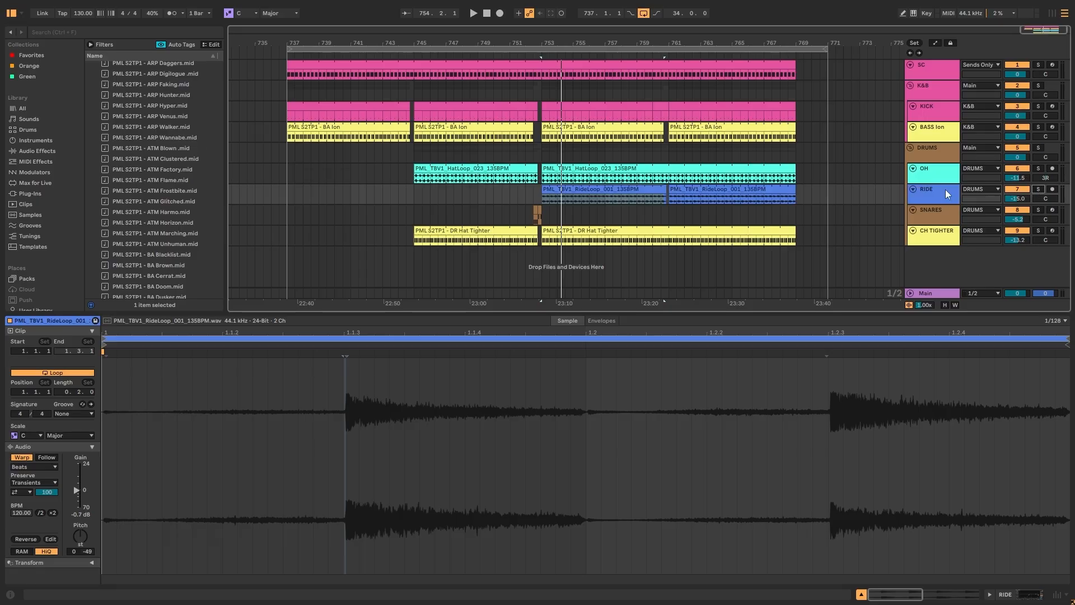
click(589, 189)
key(space)
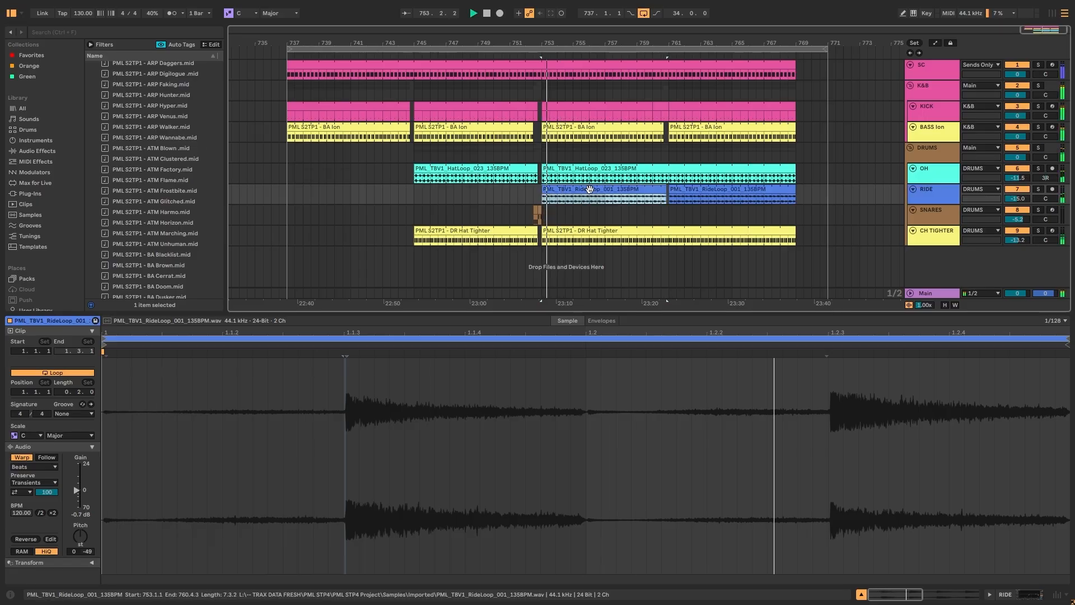
click(1038, 189)
click(1037, 189)
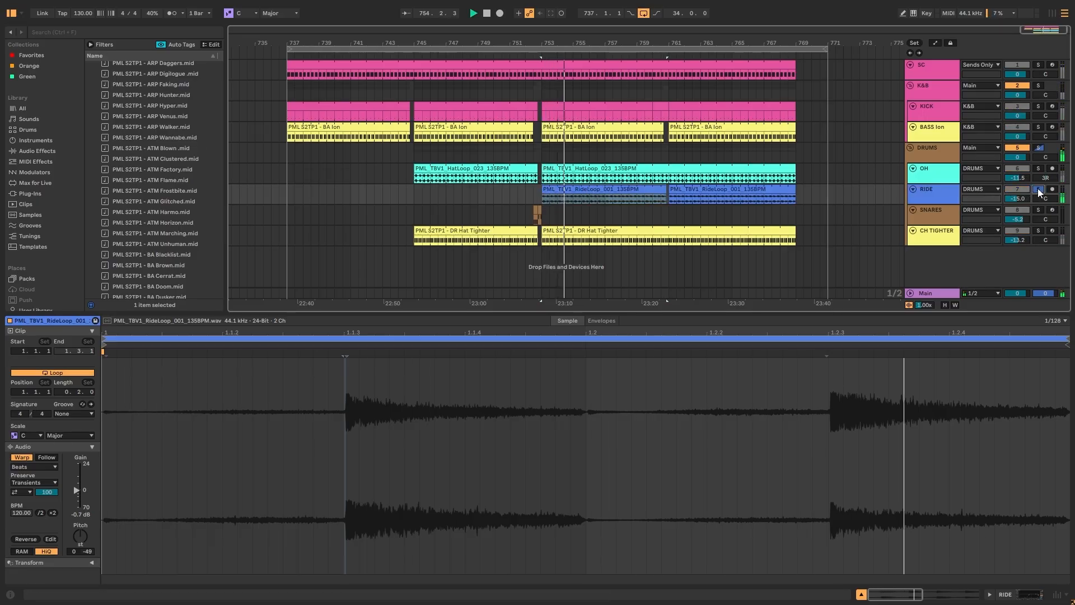
key(space)
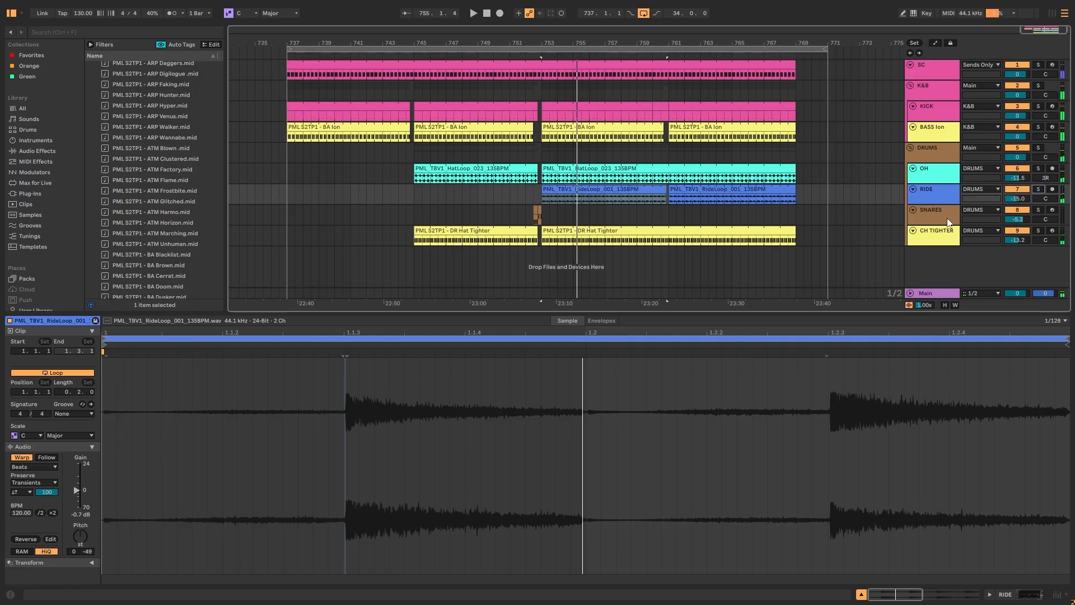
Show the notes of the snare fill before bar 753 on the SNARES track and play through it
click(946, 218)
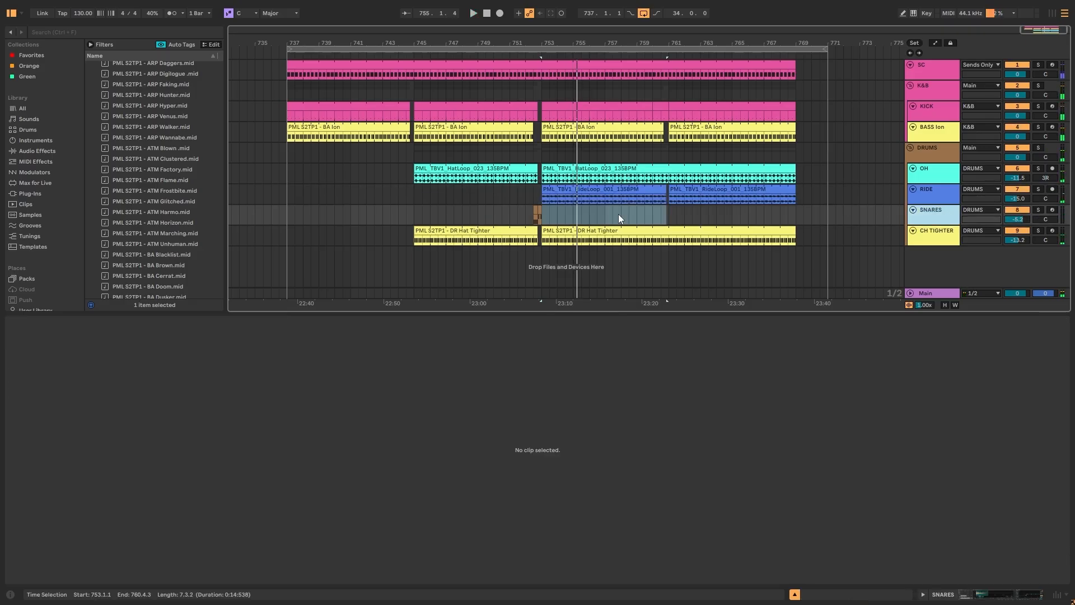
click(535, 212)
key(space)
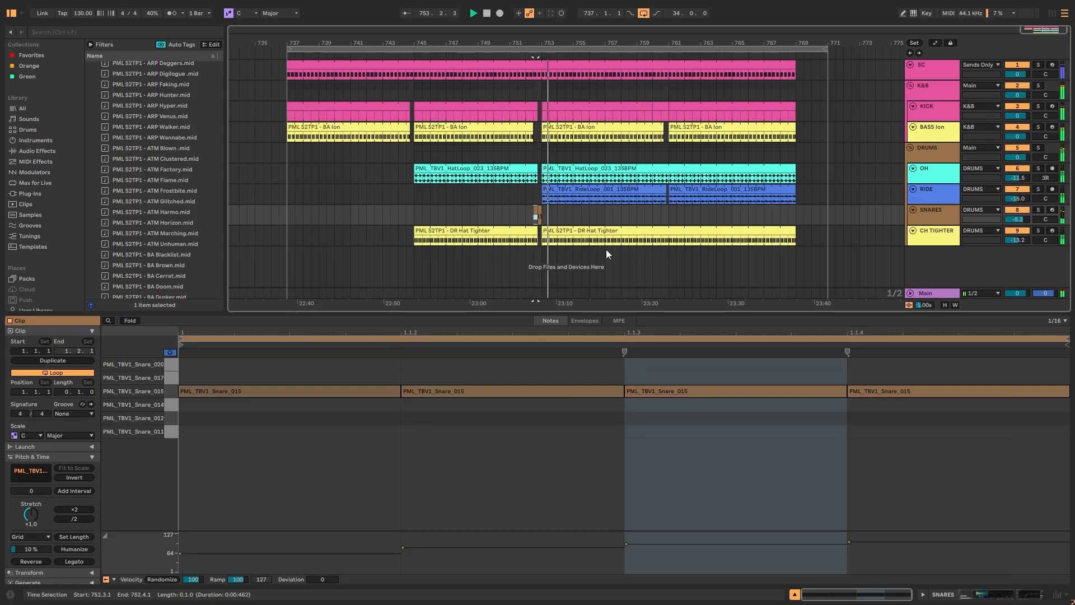
key(space)
Examine the CH TIGHTER track's hi-hat pattern from bar 753 and open its Serum 2 window briefly
key(Down)
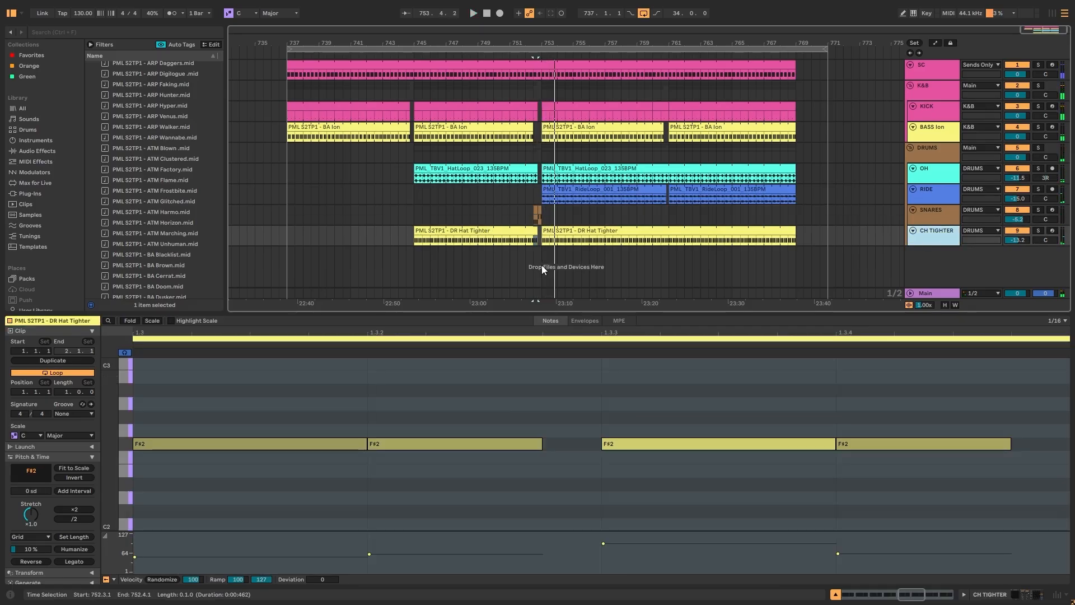
click(644, 230)
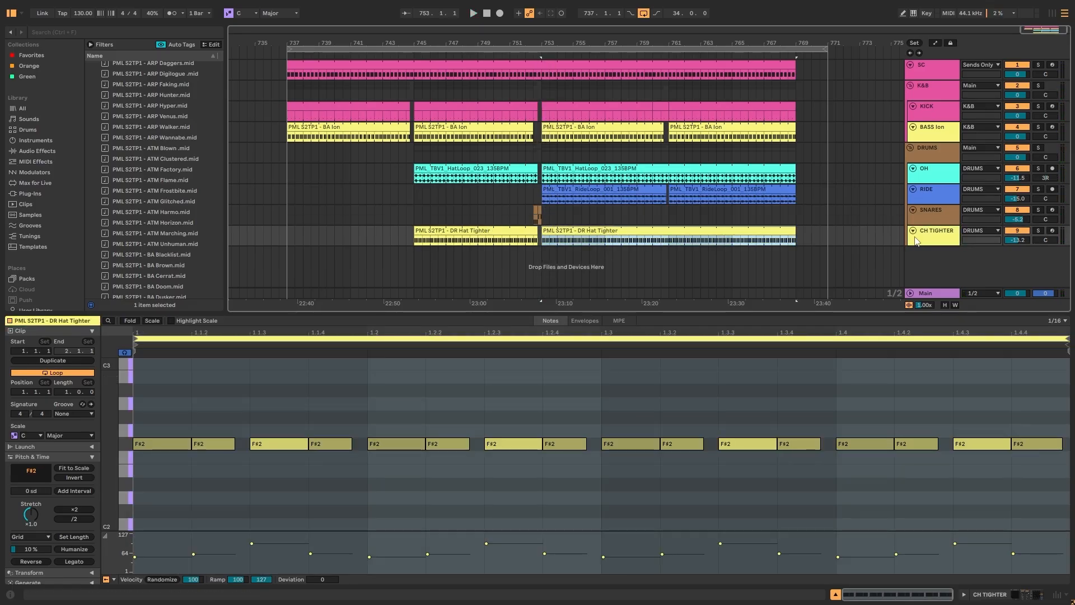
click(916, 240)
click(29, 480)
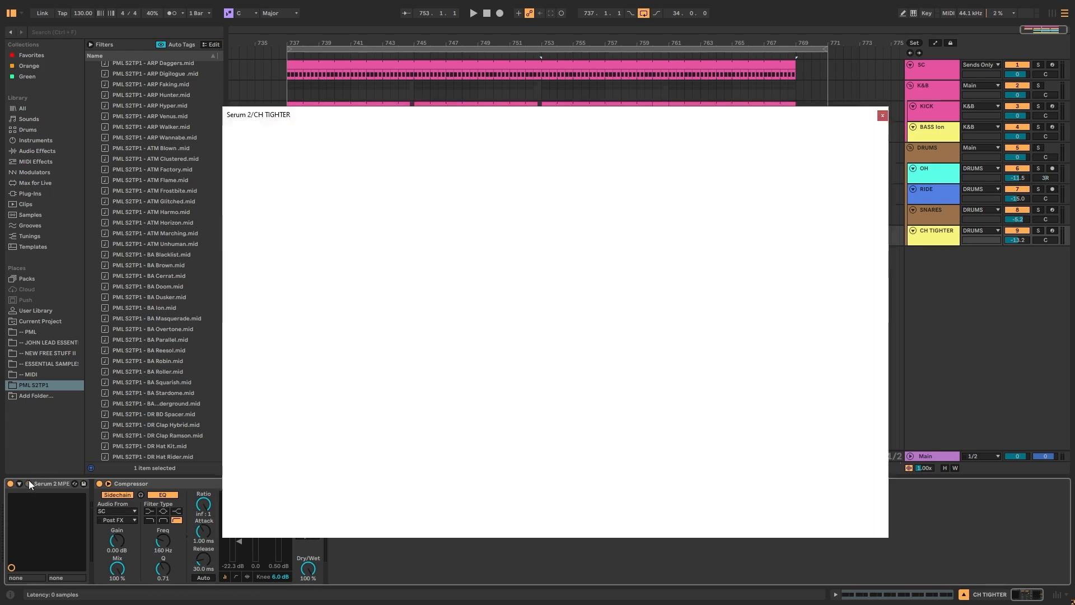
click(881, 115)
Duplicate the CH TIGHTER track with its clips, keeping the copy outside the DRUMS group and routed to Main
click(942, 272)
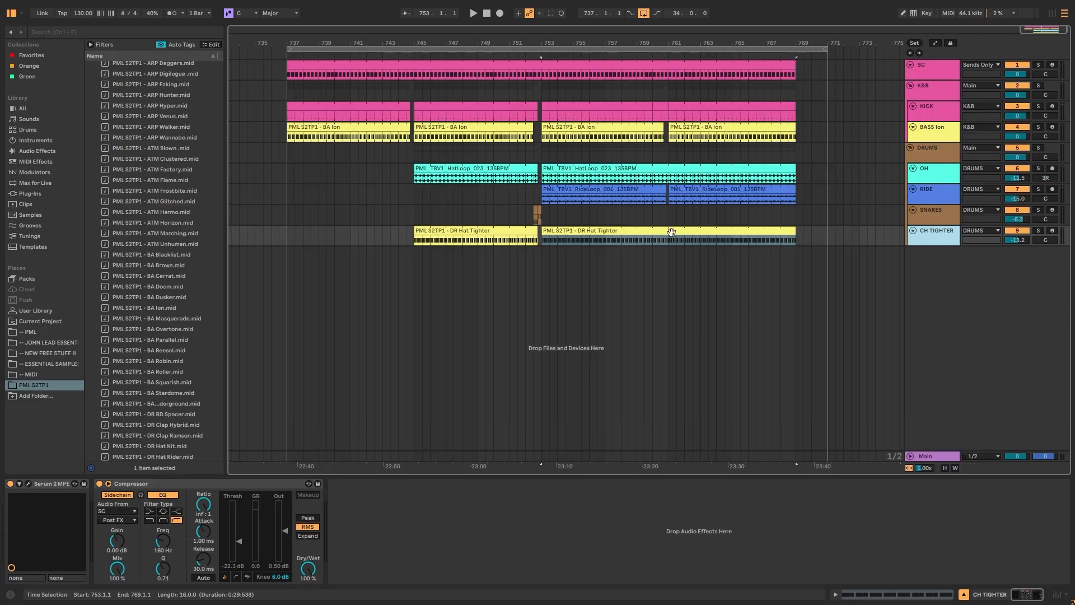
right_click(932, 234)
click(952, 258)
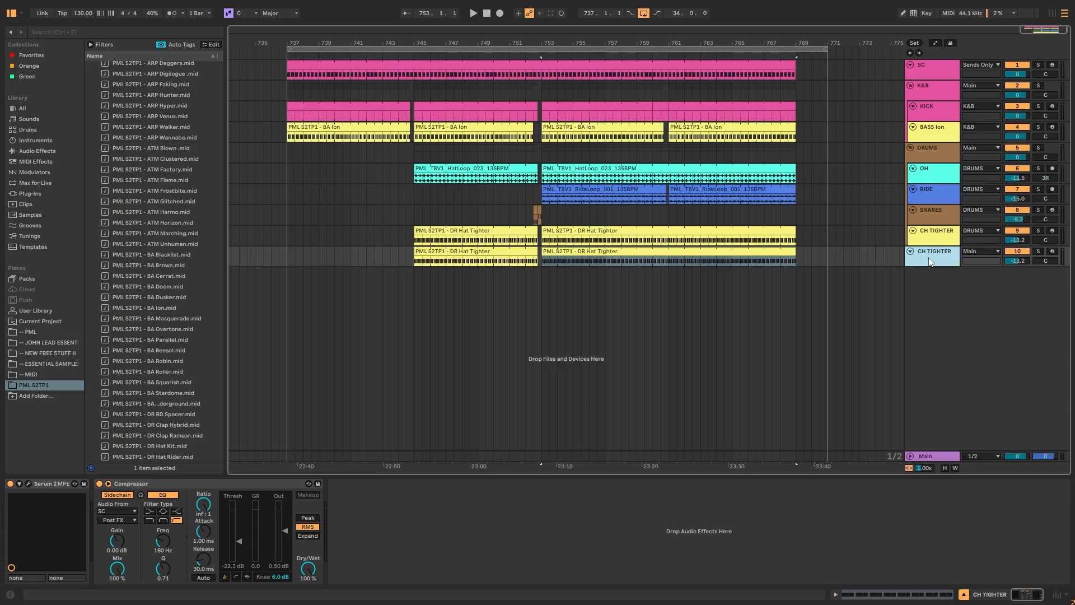
Remove all clips from the duplicated CH TIGHTER track and clear its custom name
right_click(935, 255)
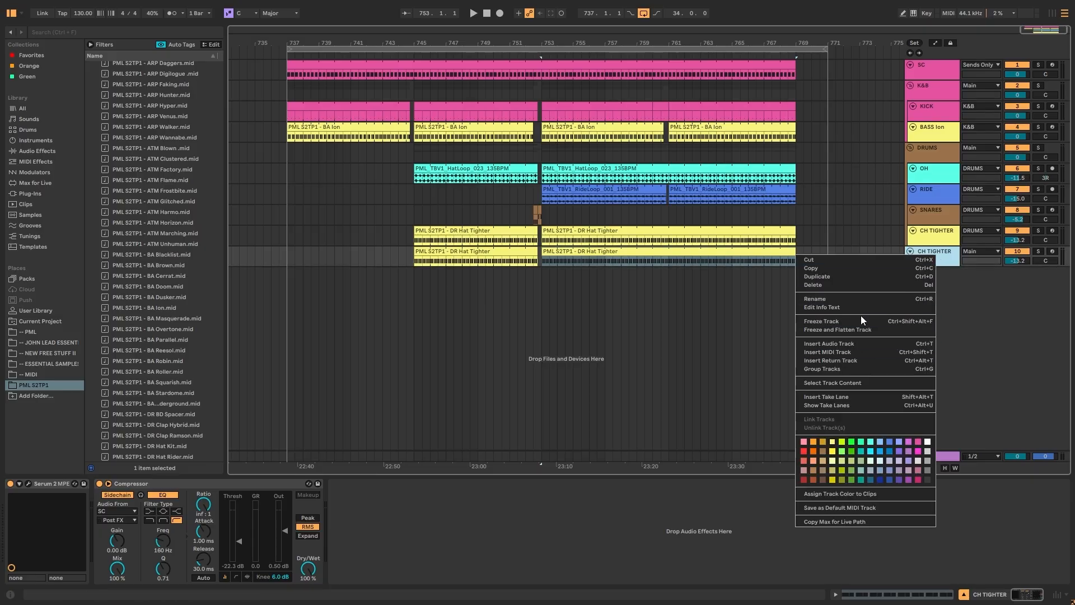
click(862, 382)
click(932, 262)
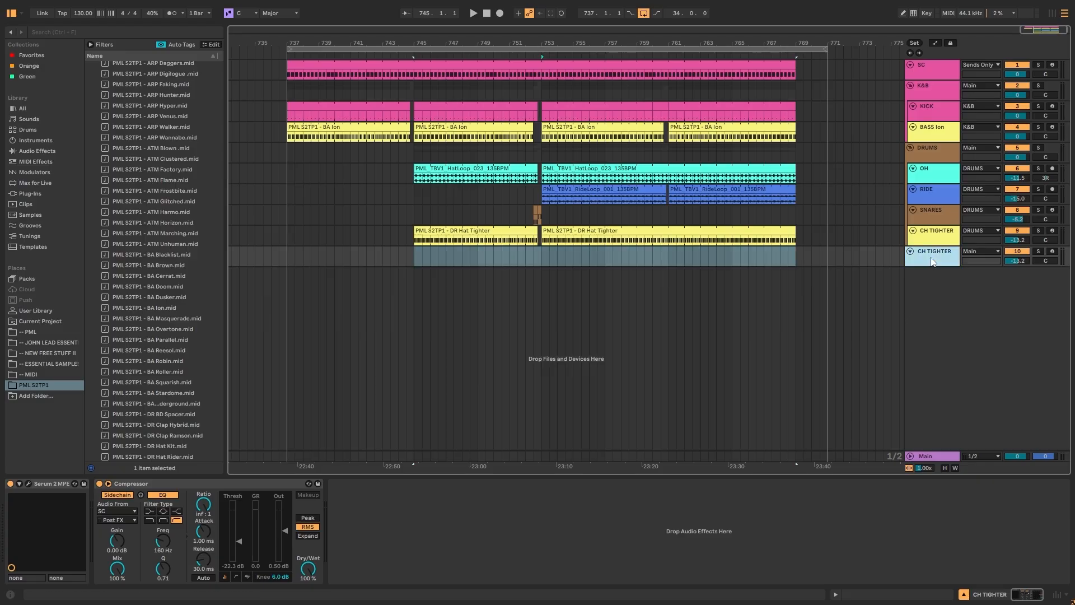
key(ctrl+r)
key(BackSpace)
key(Return)
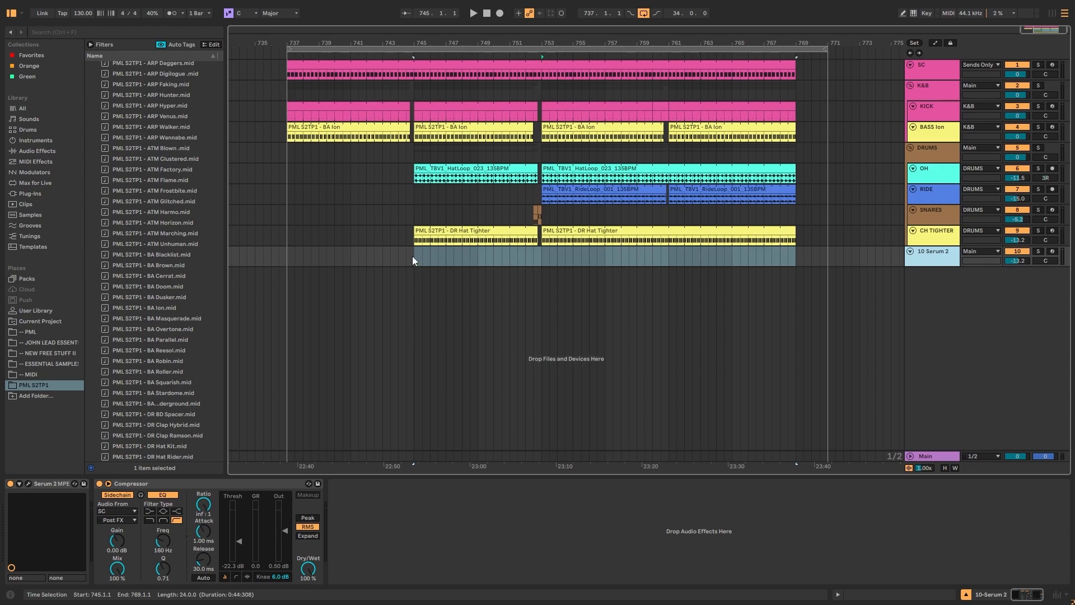
click(538, 253)
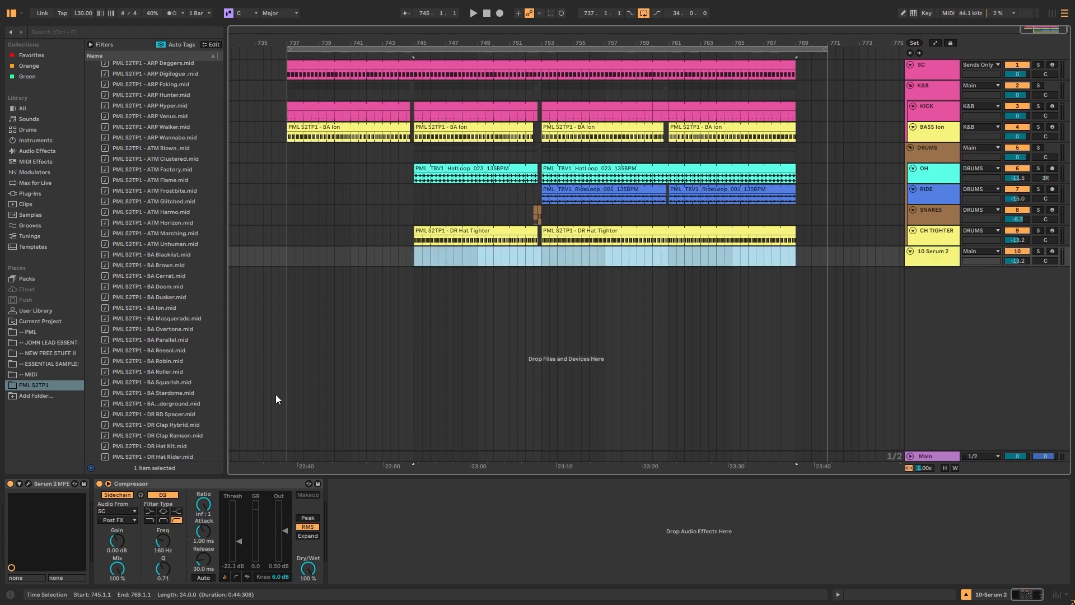
Open the duplicated track's Serum 2, look through its preset browser and show the built-in clip of the DR Hat Tighter preset
click(28, 483)
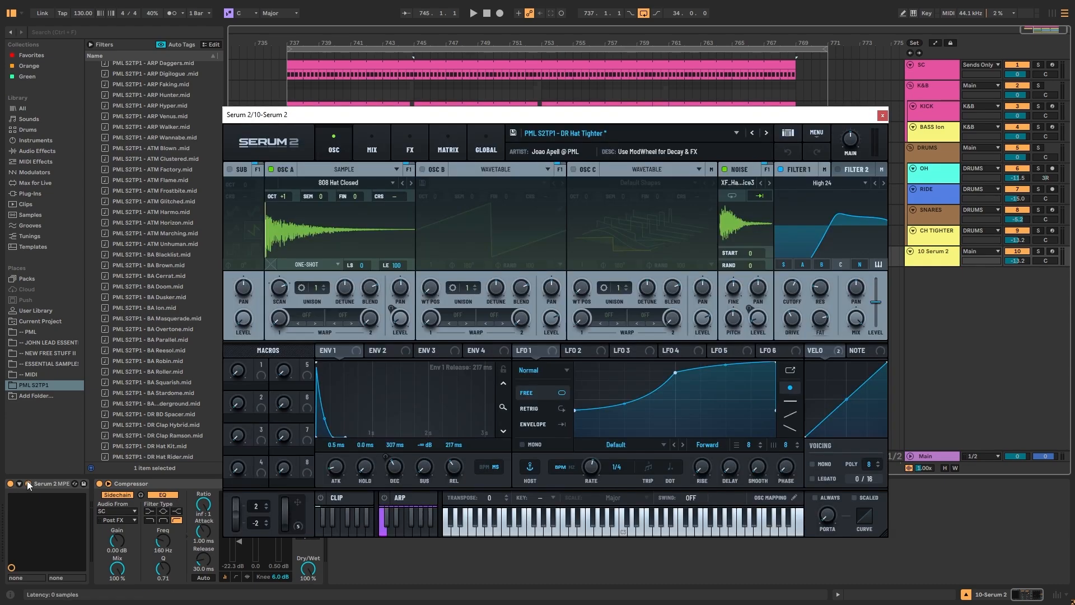
click(788, 133)
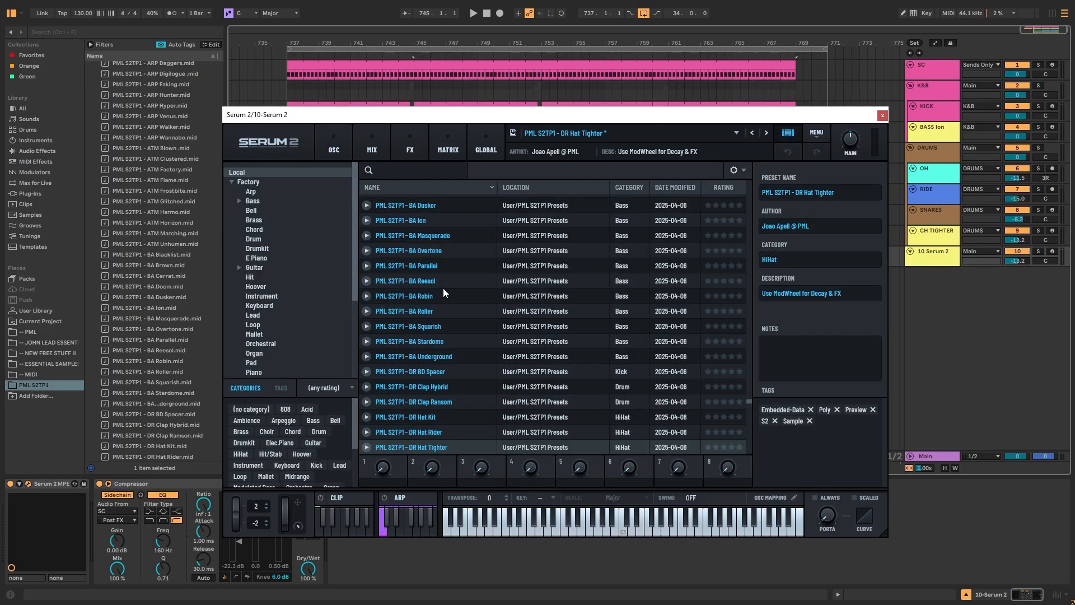
scroll(443, 288, down, 3)
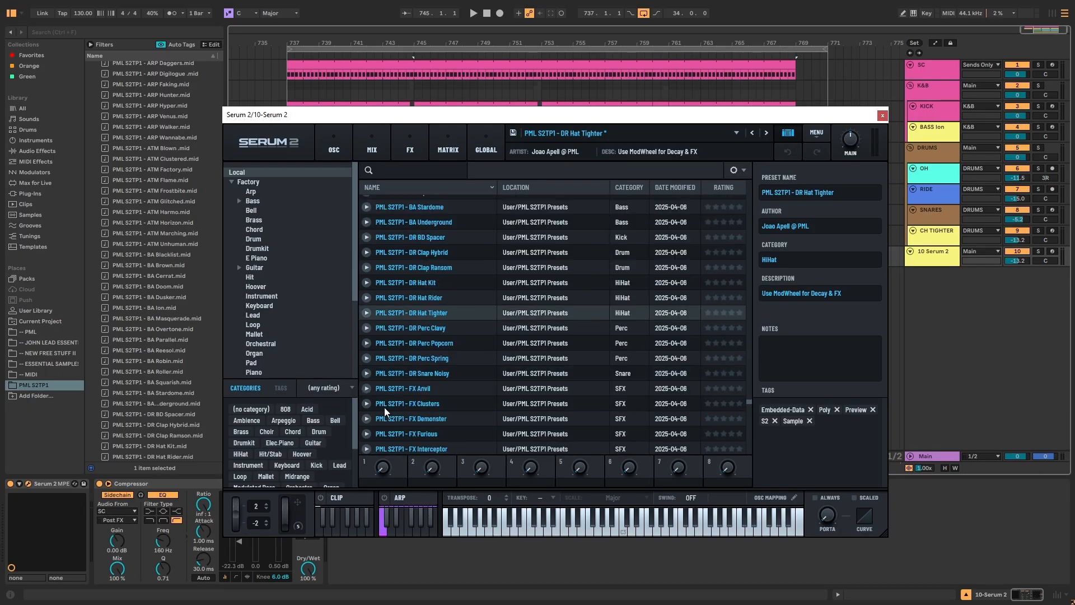
click(352, 494)
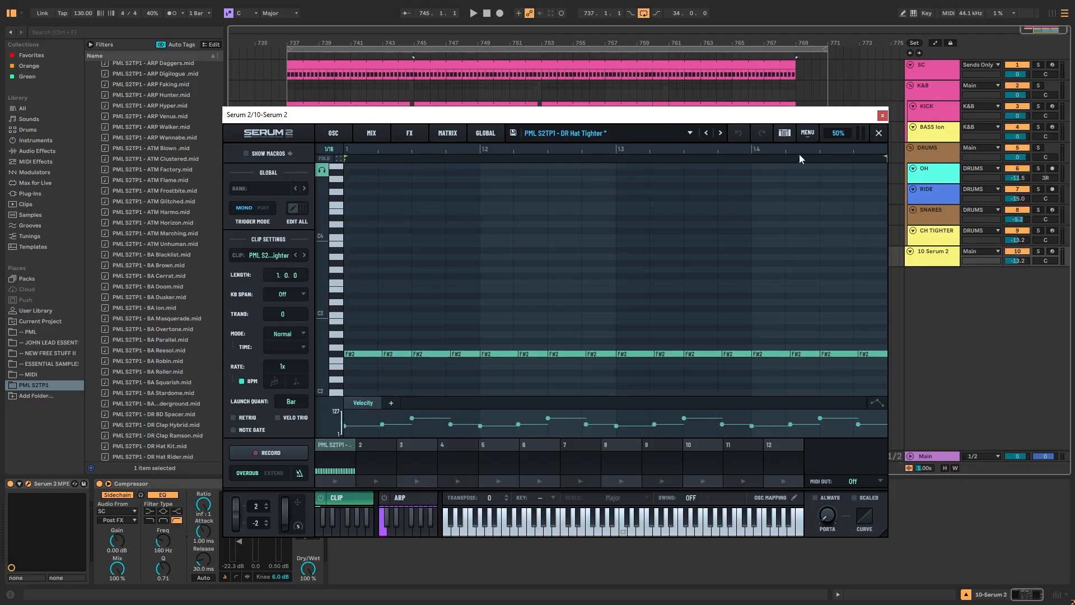
Audition the STB Acidic and STB Clocked presets against the arrangement, raising the 10 Serum 2 track's volume to about -2 dB
click(784, 133)
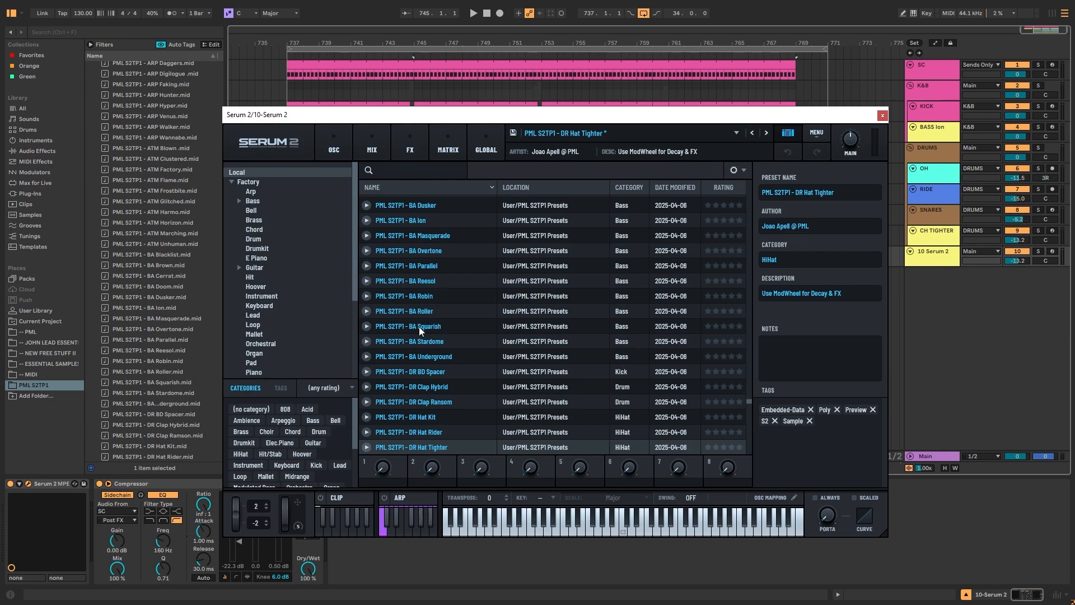
scroll(456, 303, down, 10)
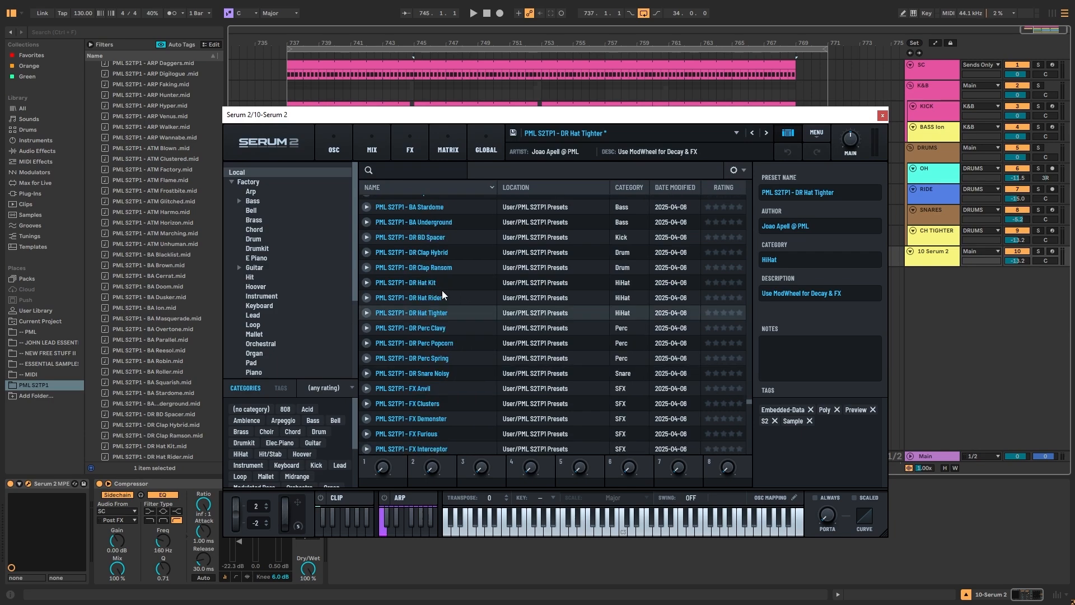
scroll(439, 298, down, 10)
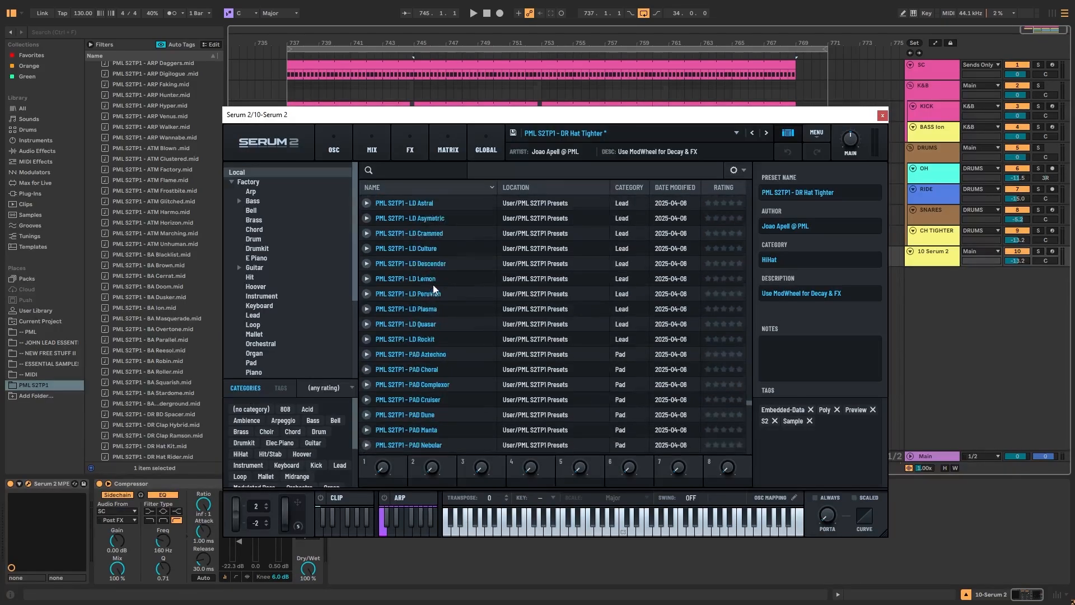
scroll(433, 282, down, 5)
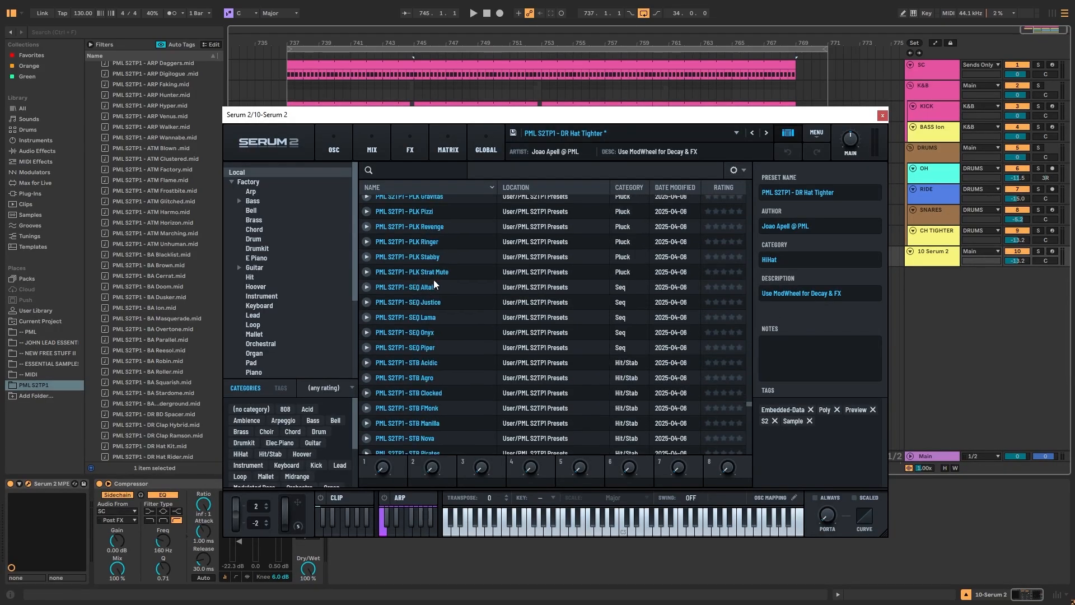
click(365, 362)
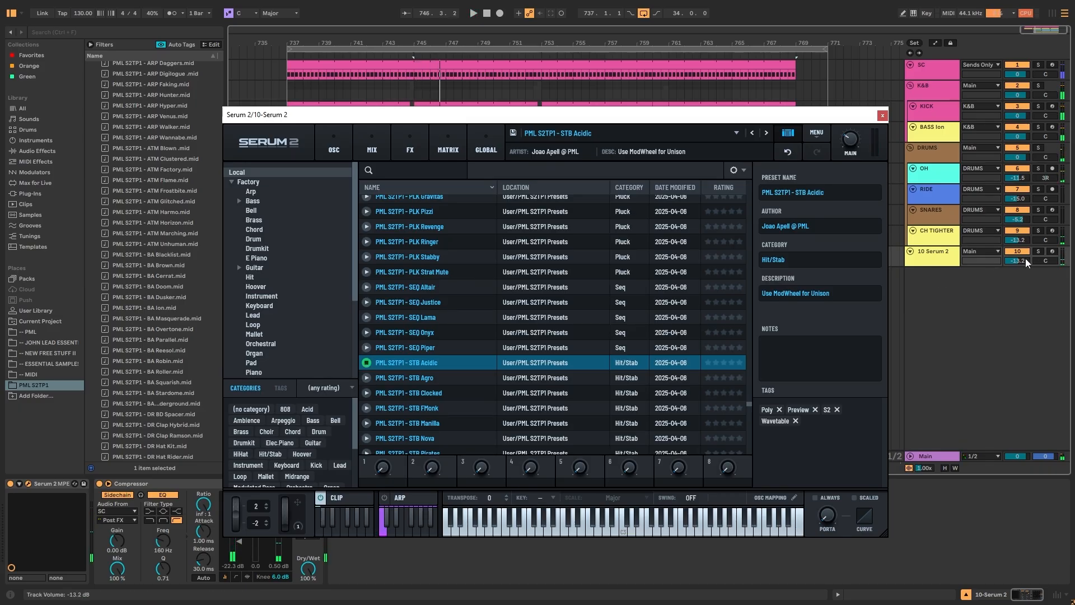
drag(1006, 257, 1006, 241)
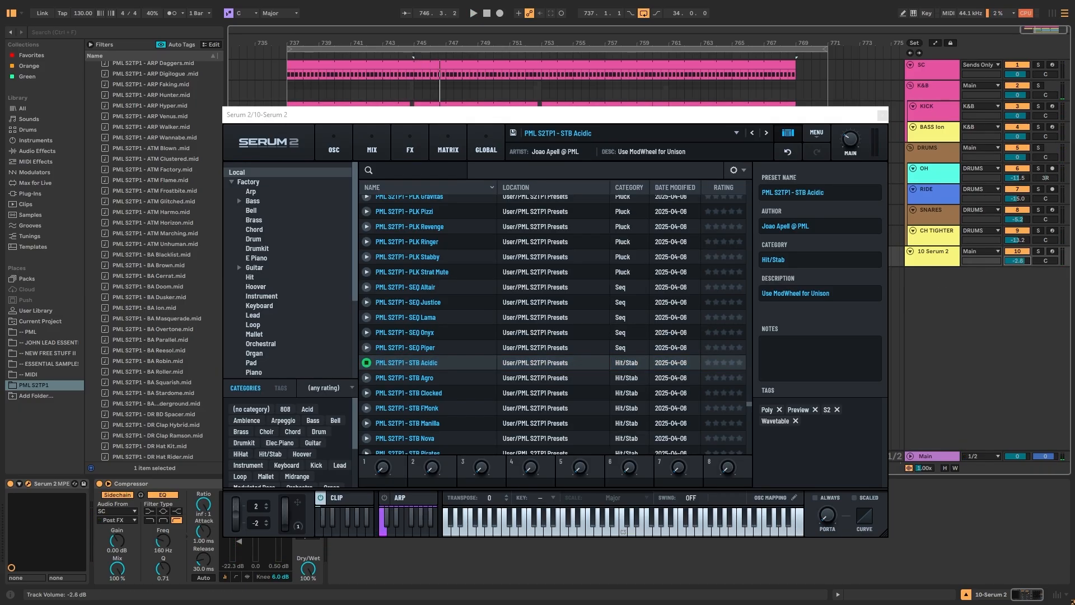
click(367, 391)
key(space)
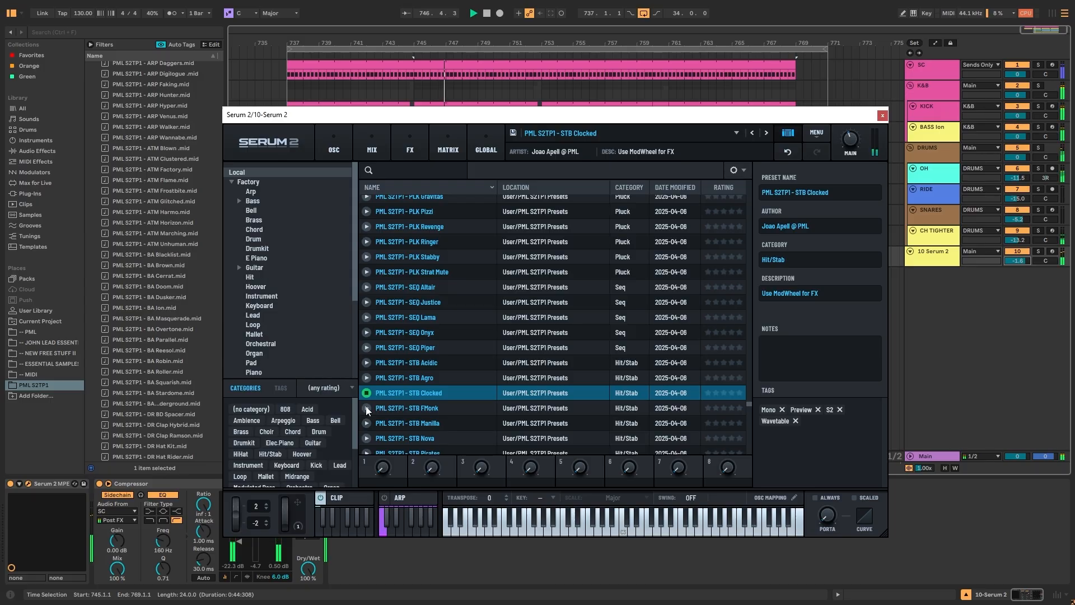
Load the SEQ Lama preset and transpose both notes of its clip up three semitones to F#2 and C#3
click(367, 317)
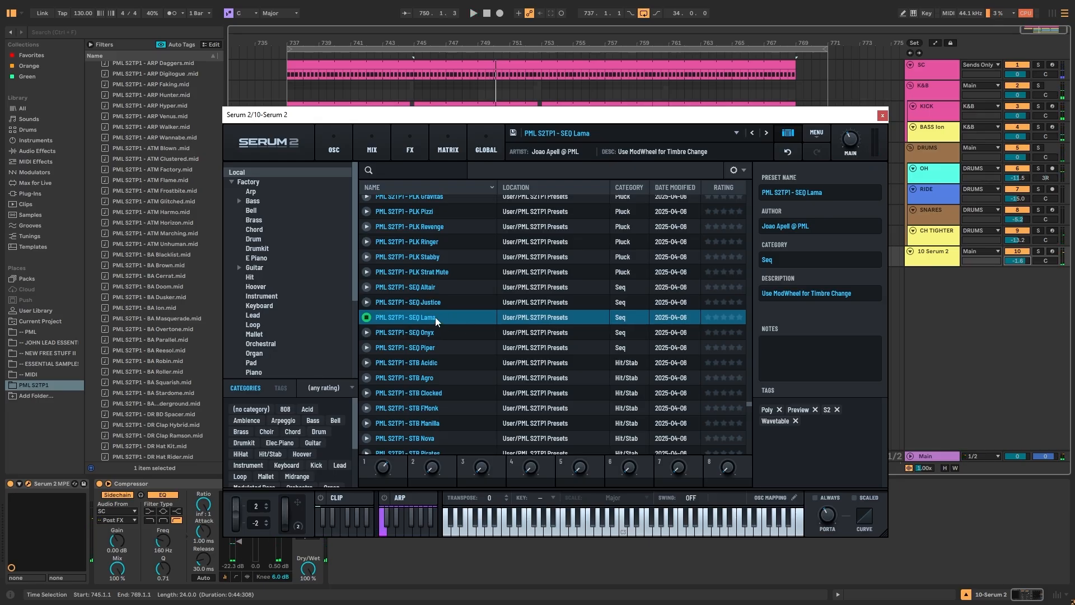
click(356, 499)
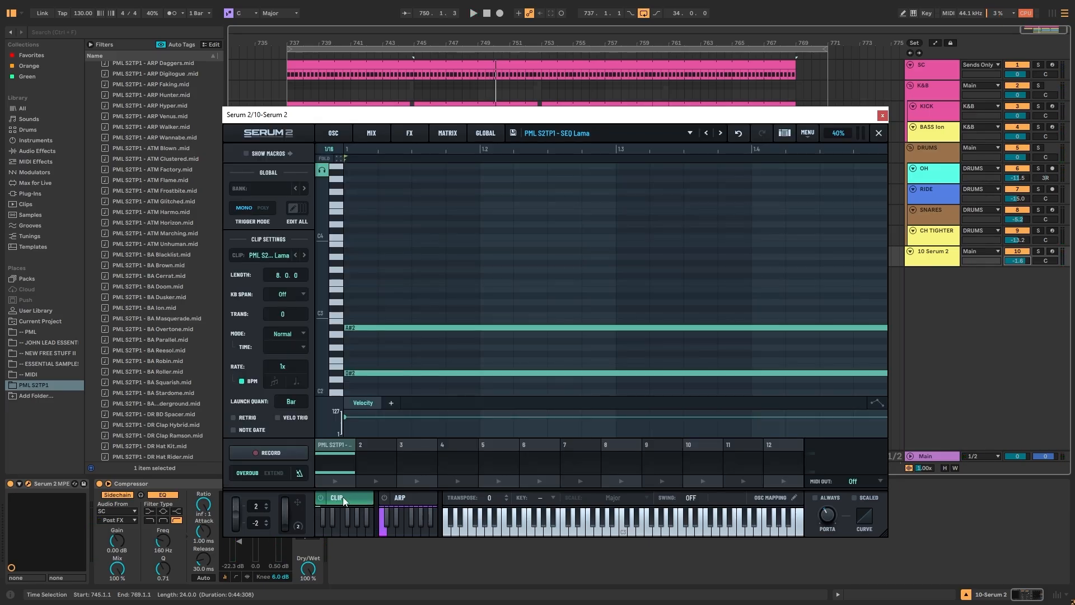
drag(439, 266, 469, 370)
key(Up)
key(Up)
key(Up)
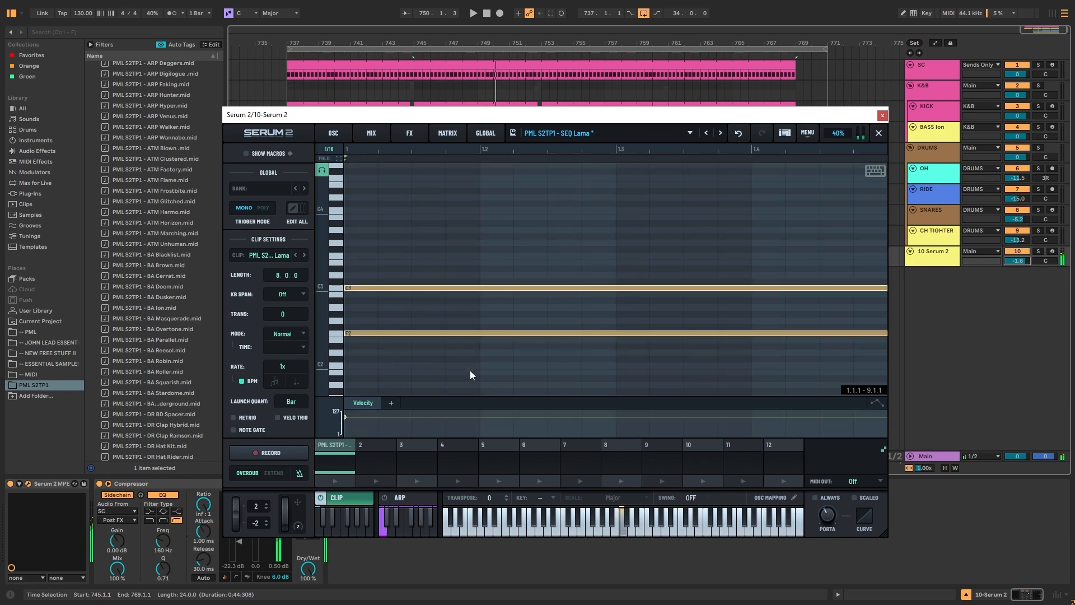
Play the transposed SEQ Lama clip together with the arrangement from bar 745
click(337, 481)
key(space)
key(space)
key(space)
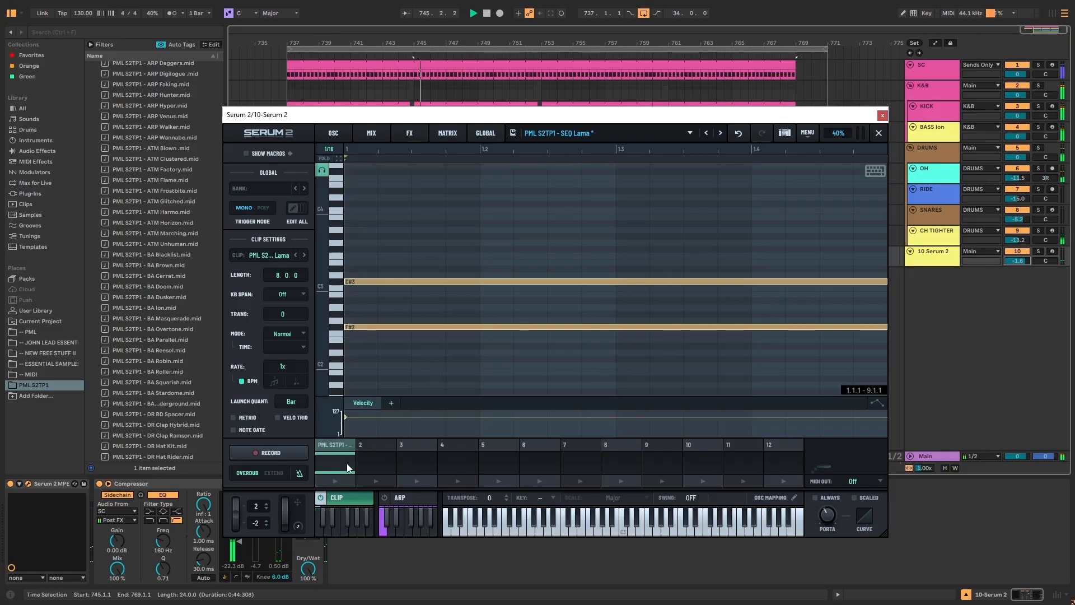
click(341, 481)
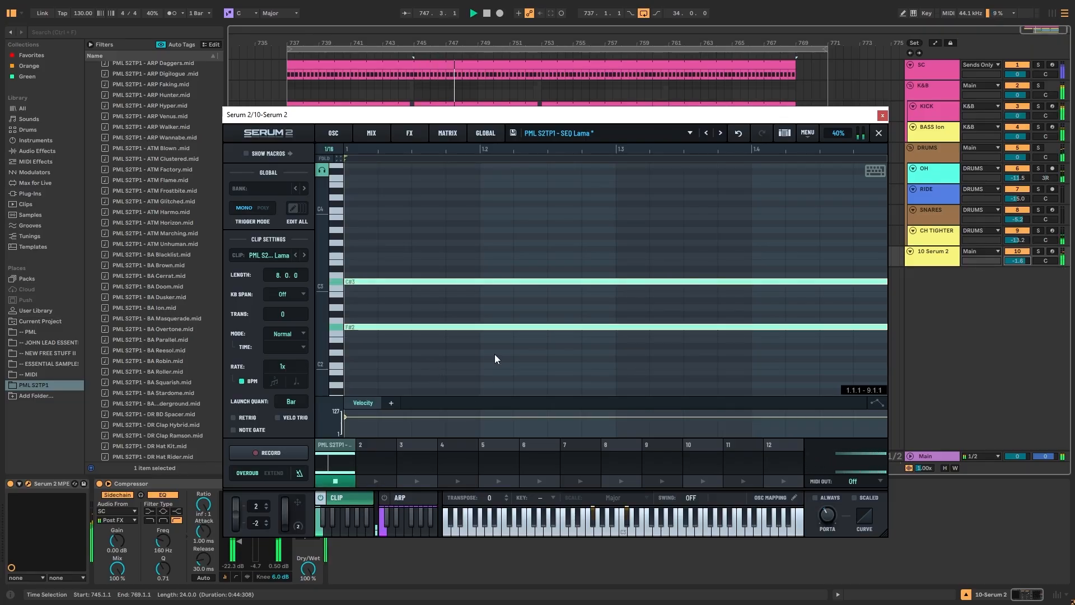
key(space)
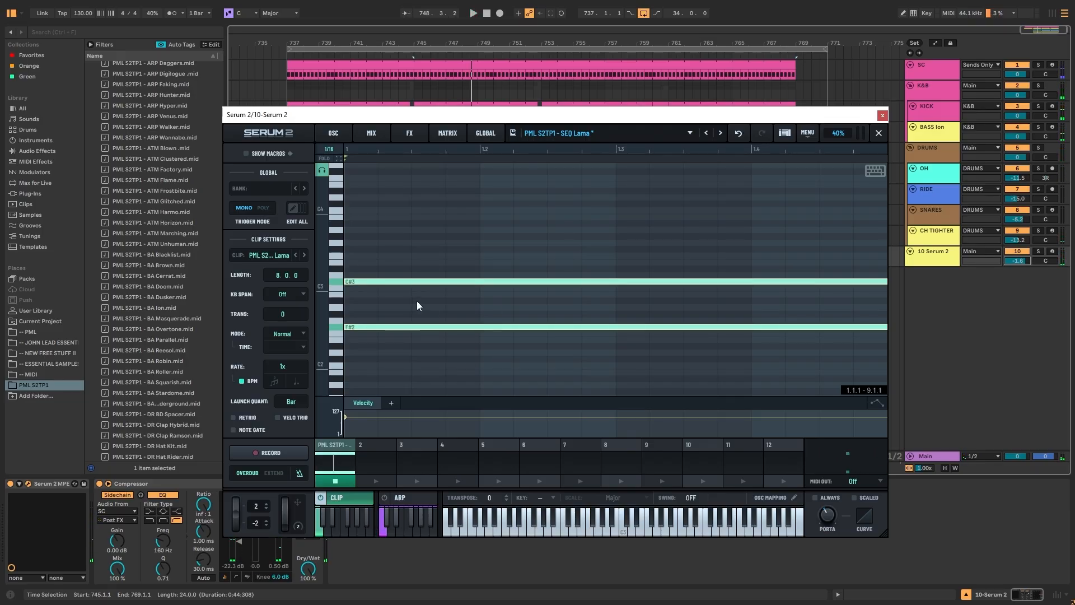
Copy the SEQ Lama clip from Serum 2 onto the 10 Serum 2 track before bar 737 and open its notes
drag(366, 116, 439, 104)
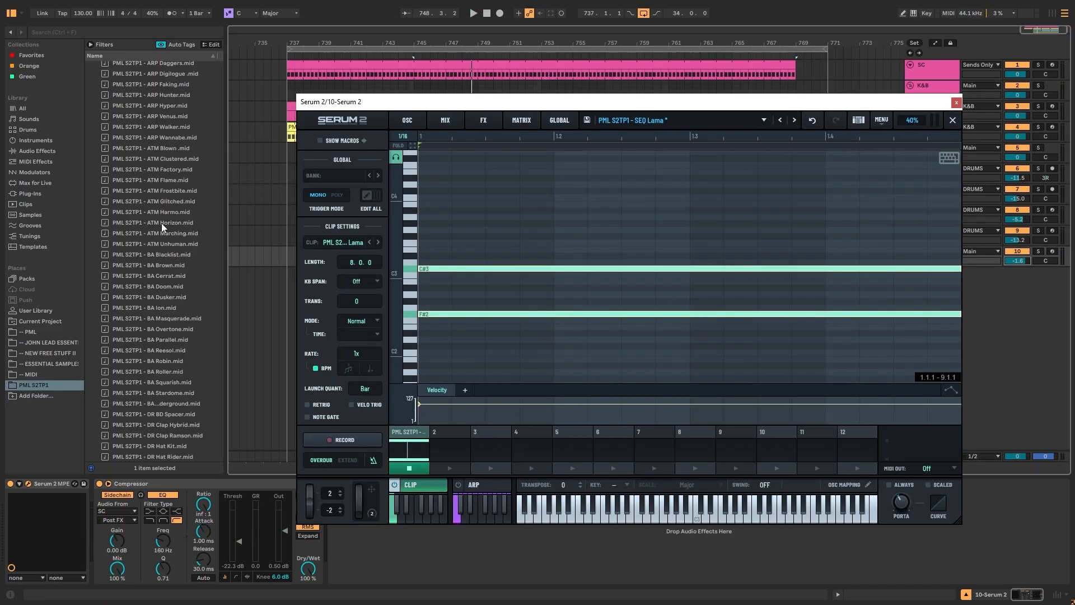
drag(167, 213, 248, 249)
double_click(274, 253)
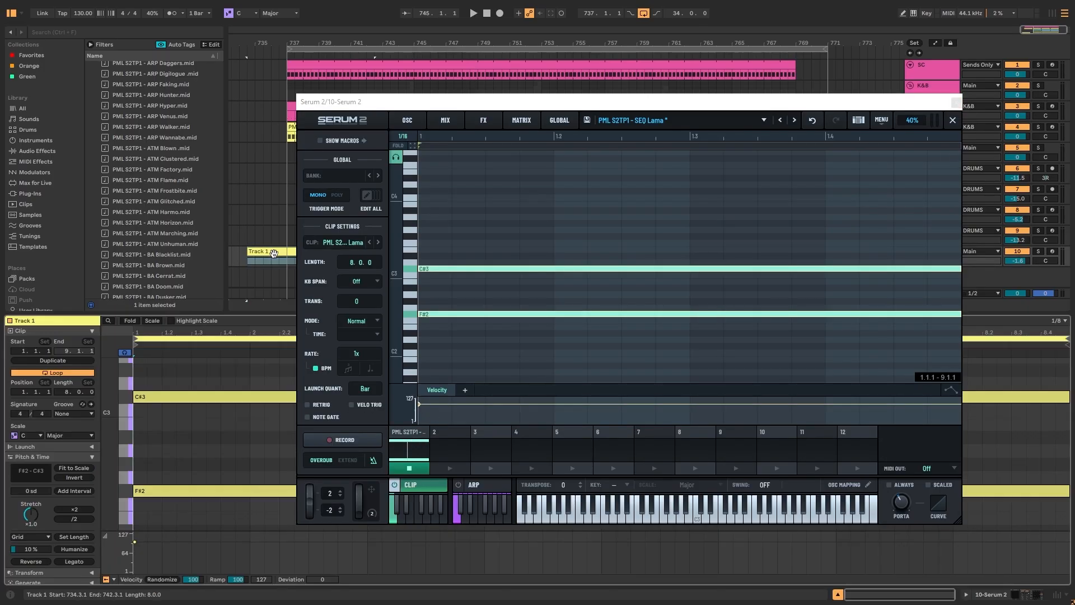
Close the Serum 2 window and delete the imported SEQ Lama clip from the 10 Serum 2 track
click(953, 106)
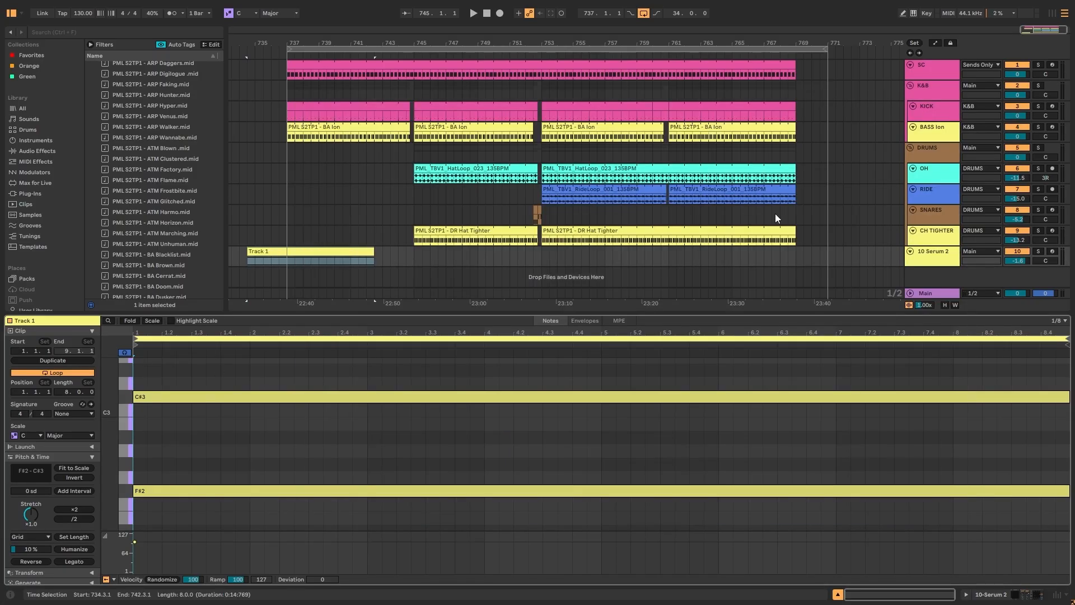
click(332, 251)
key(Delete)
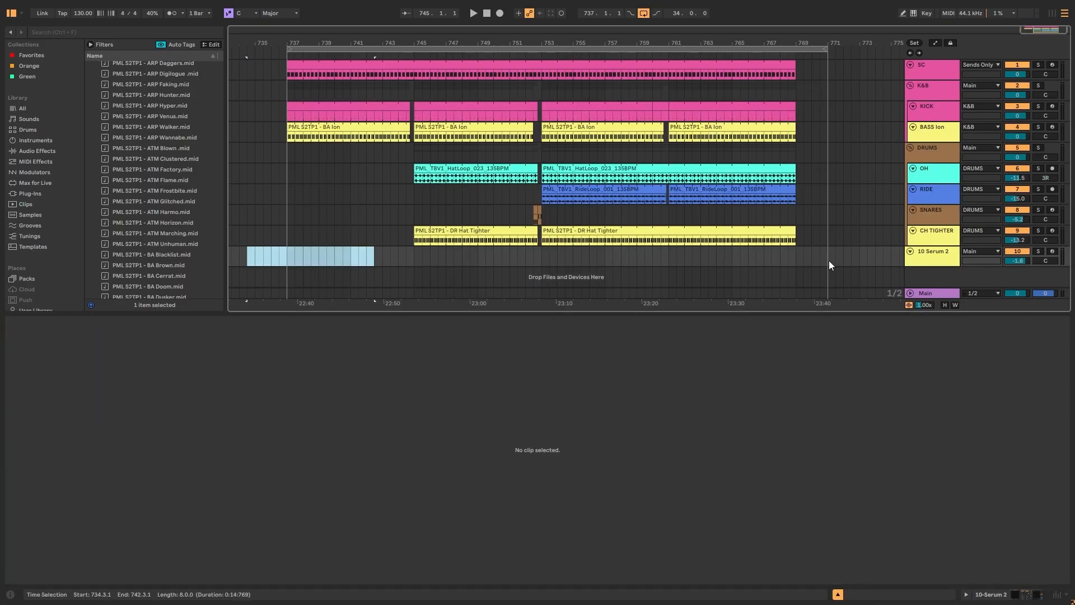
Audition the SEQ Onyx and SEQ Piper presets in Serum 2 with playback from bar 737, and load SEQ Justice
click(291, 256)
click(928, 254)
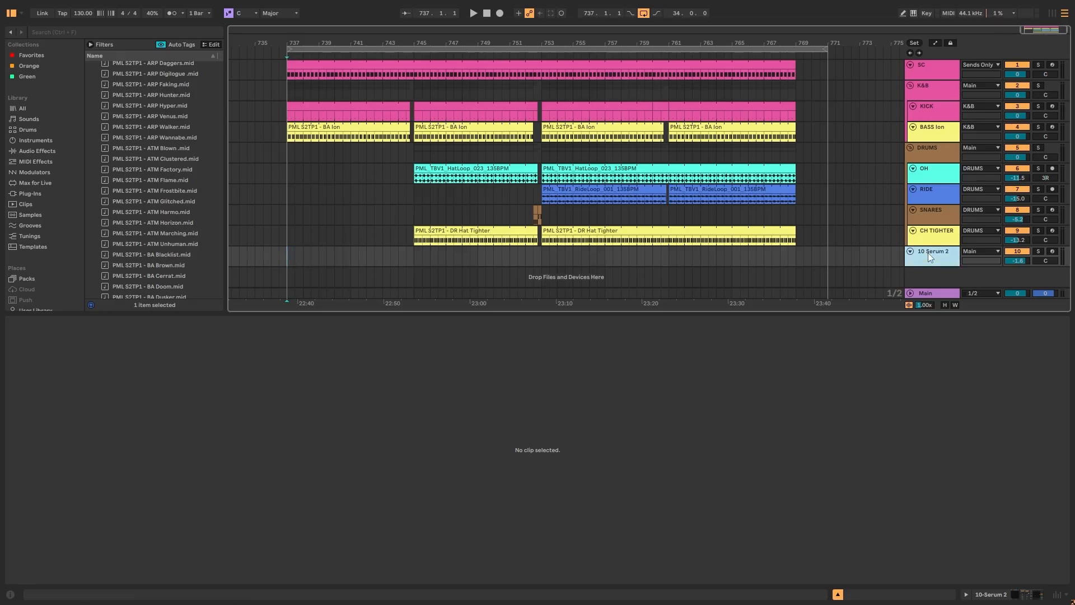
double_click(929, 253)
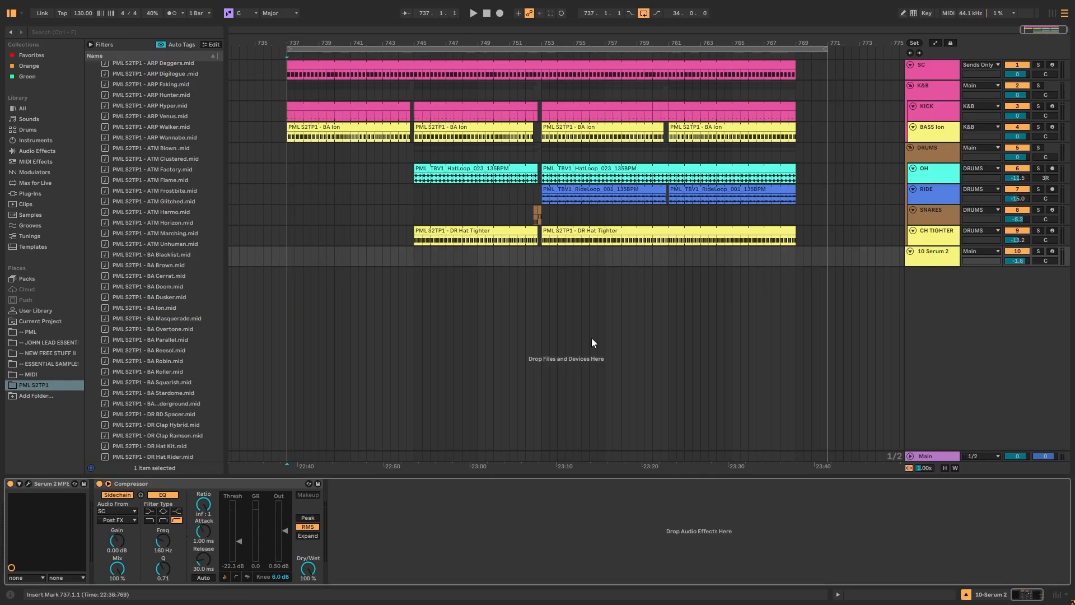
click(29, 484)
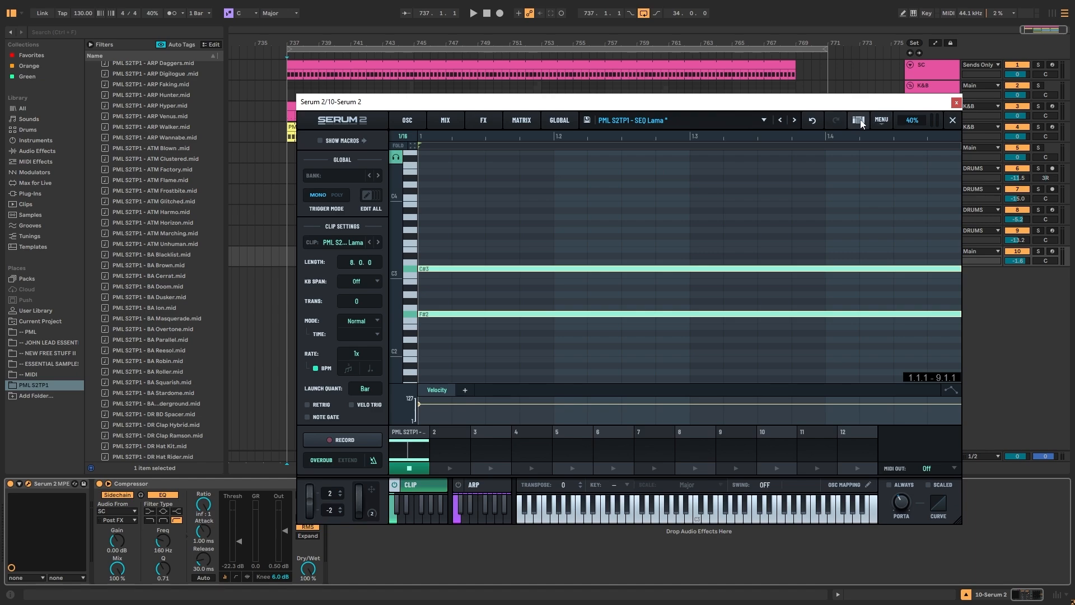
click(861, 120)
scroll(490, 297, down, 5)
key(space)
click(440, 314)
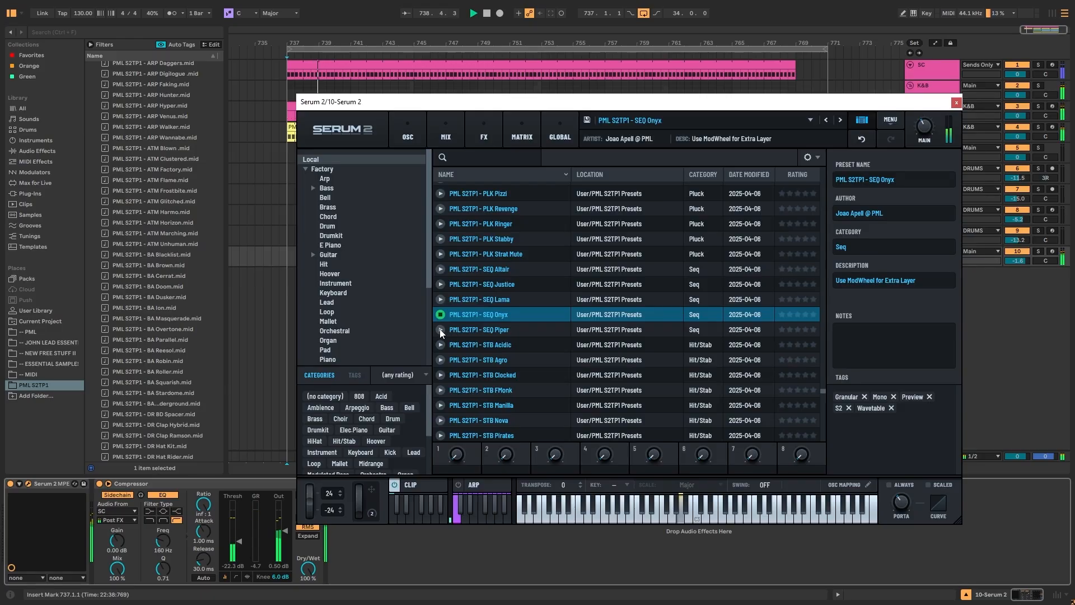
click(440, 330)
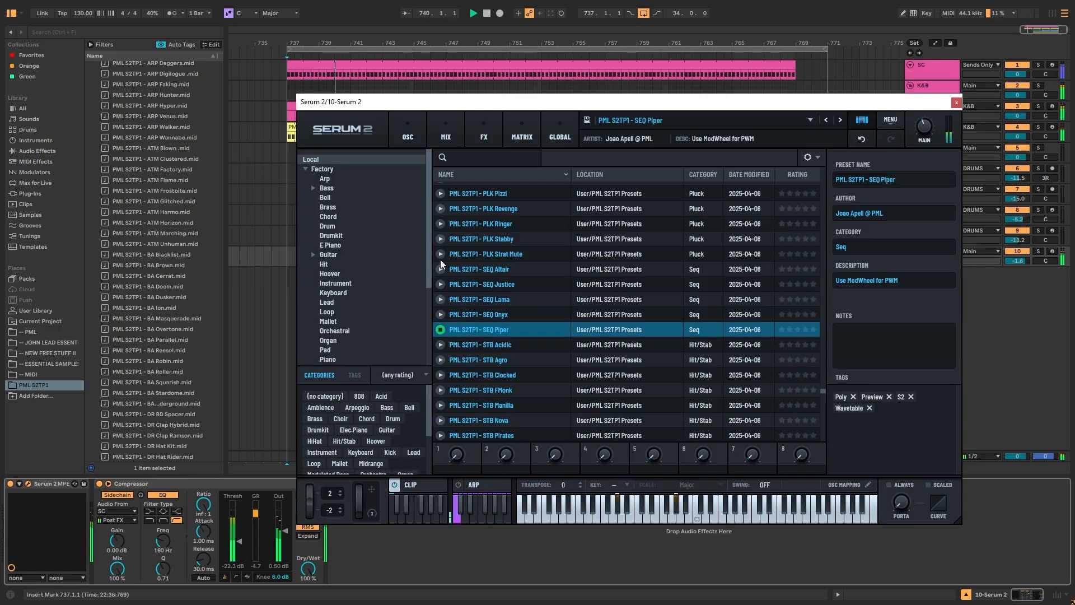
click(440, 284)
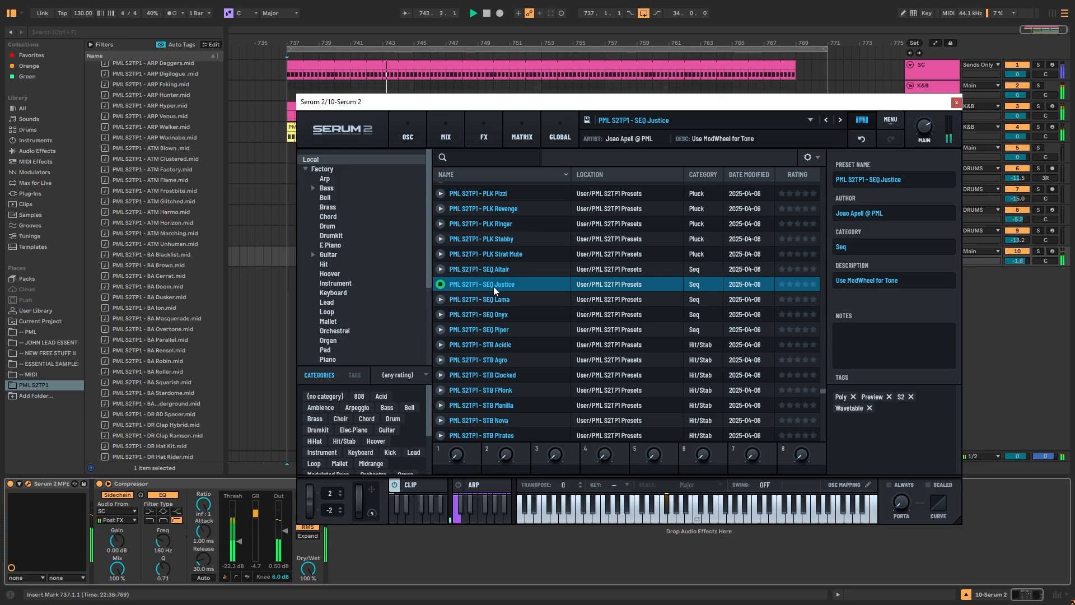
Place the SEQ Justice clip from Serum 2 on the 10 Serum 2 track, spanning bars 737 to 769
click(426, 485)
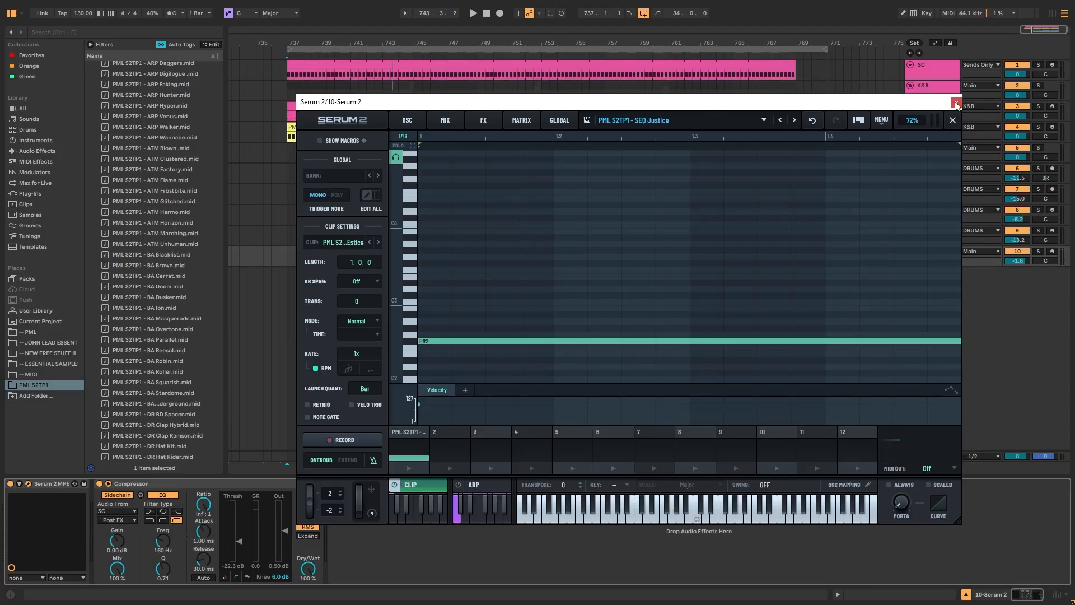
drag(415, 432, 266, 260)
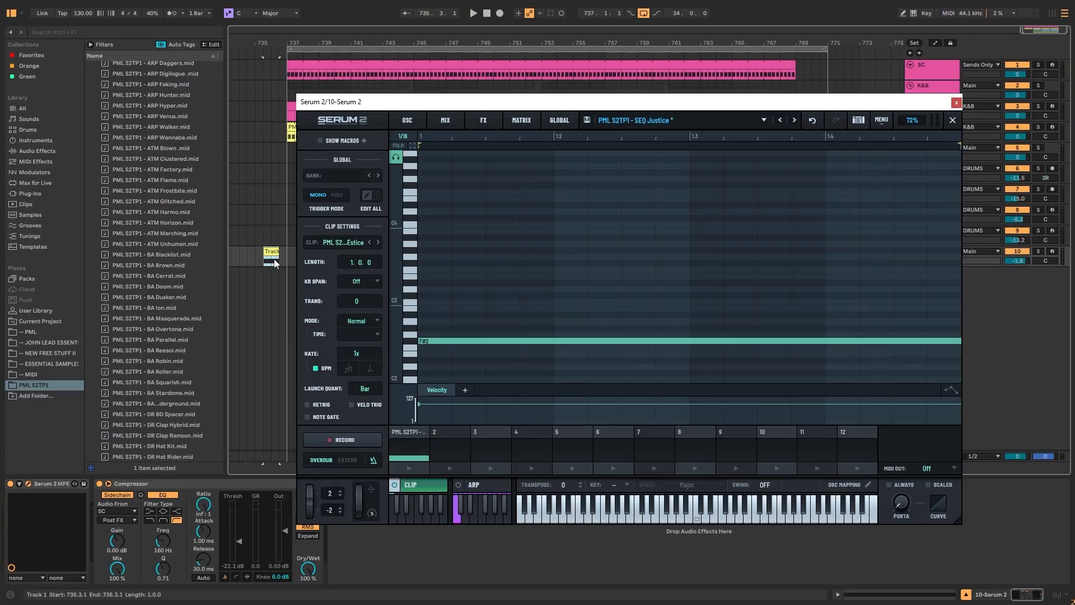
click(956, 102)
drag(271, 257, 796, 275)
Play the arrangement from bar 737 and lower the 10 Serum 2 track's volume to about -5 dB
key(space)
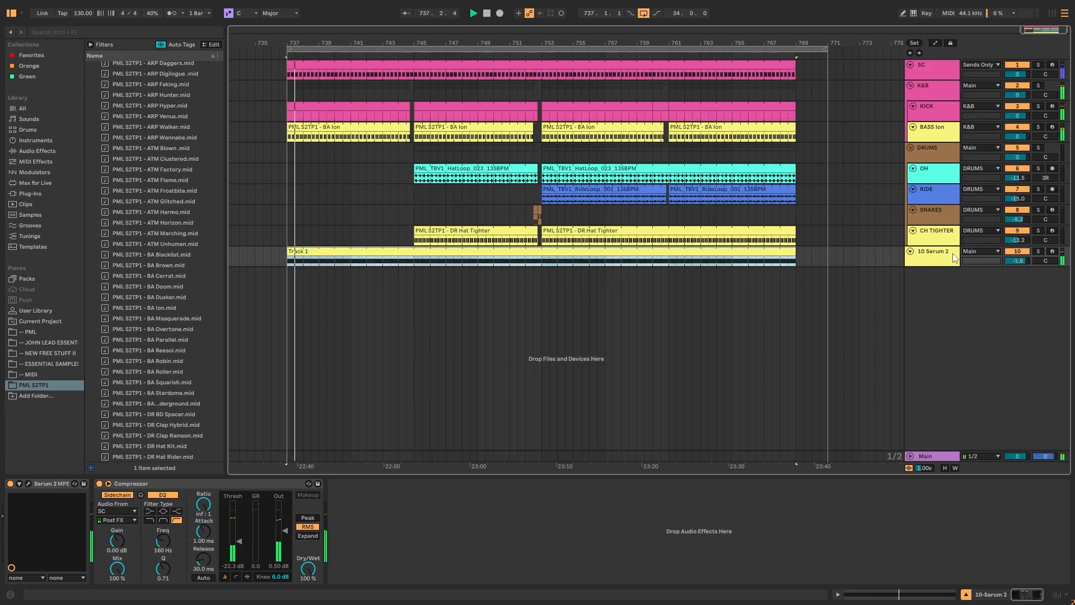
click(1001, 256)
drag(1016, 261, 1016, 270)
click(926, 254)
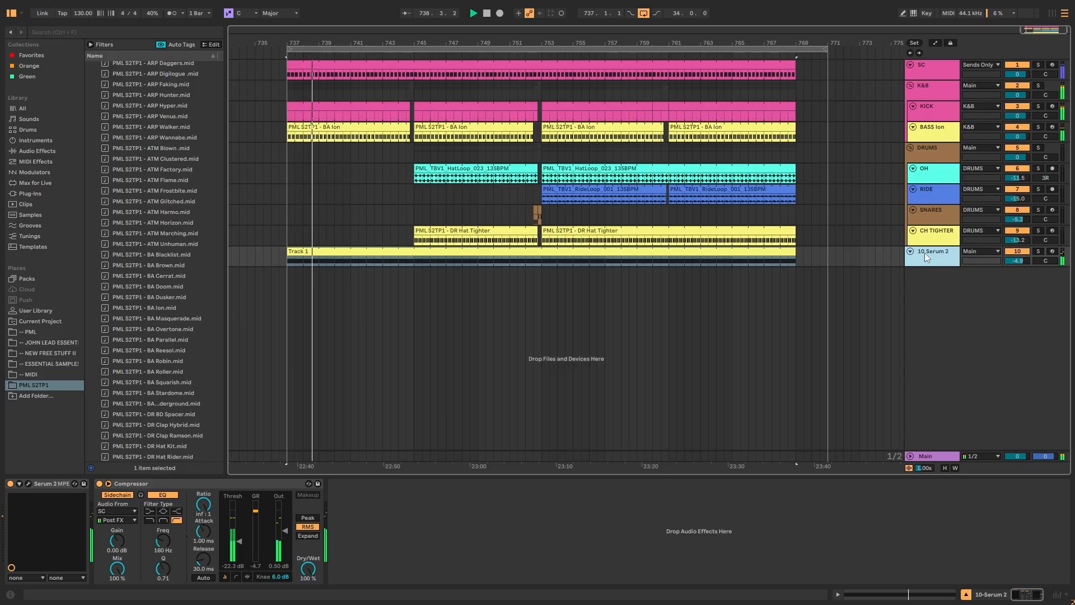
Lower the Equalizer effect's high-band gain to 6.9 in the SEQ Justice patch of the 10 Serum 2 track, with its window closed at the end
click(29, 483)
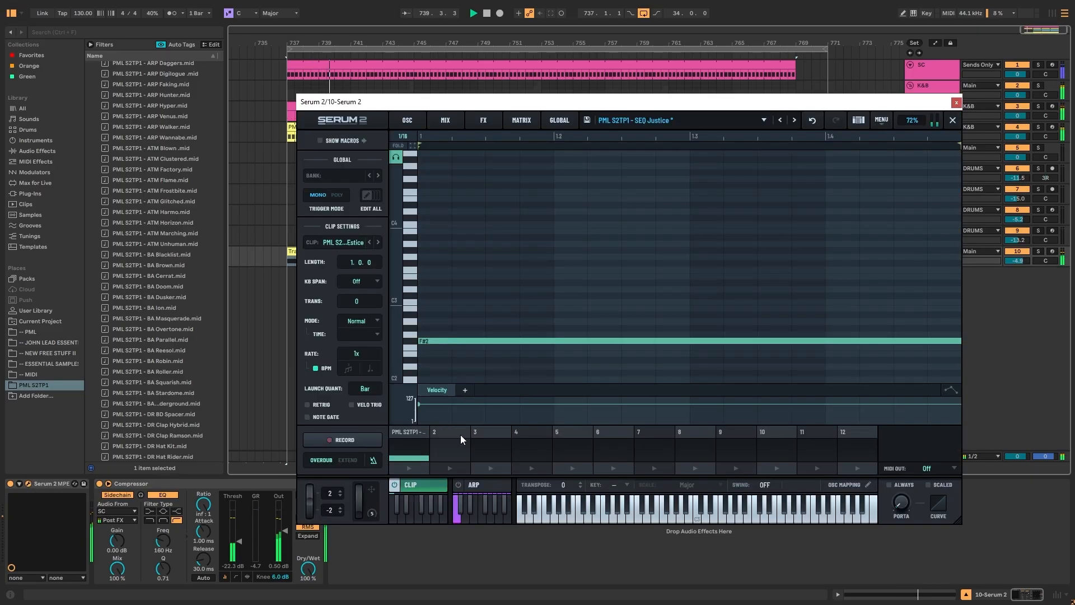
click(408, 119)
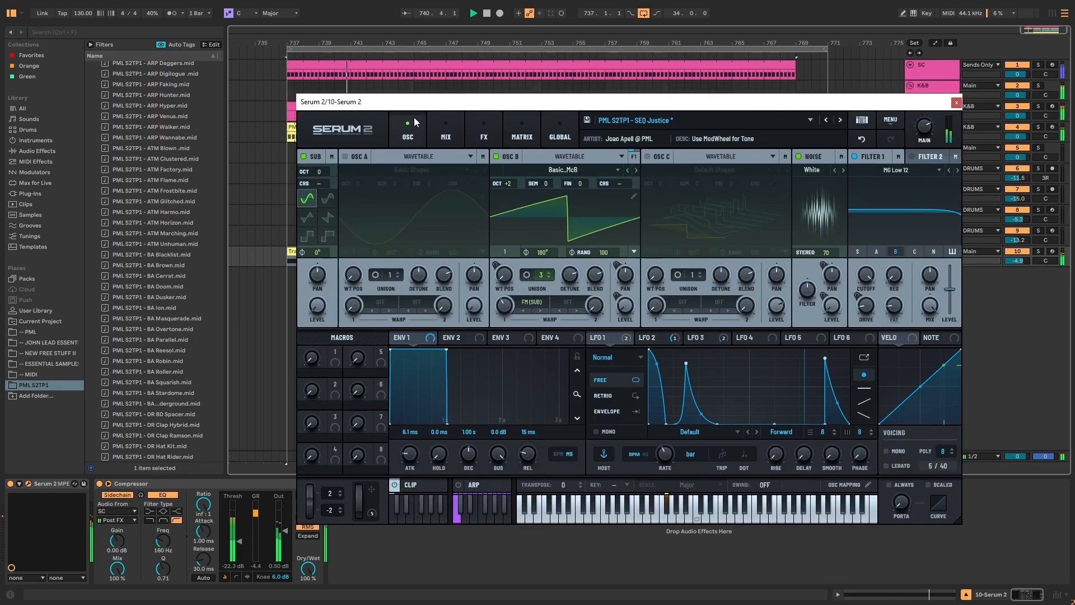
click(480, 124)
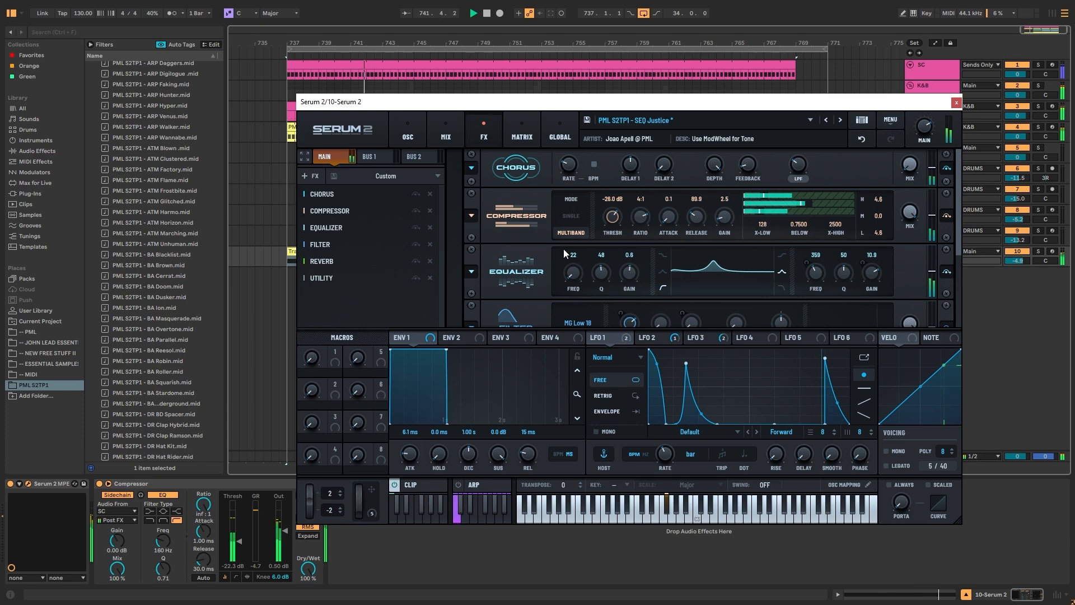
drag(863, 272, 870, 284)
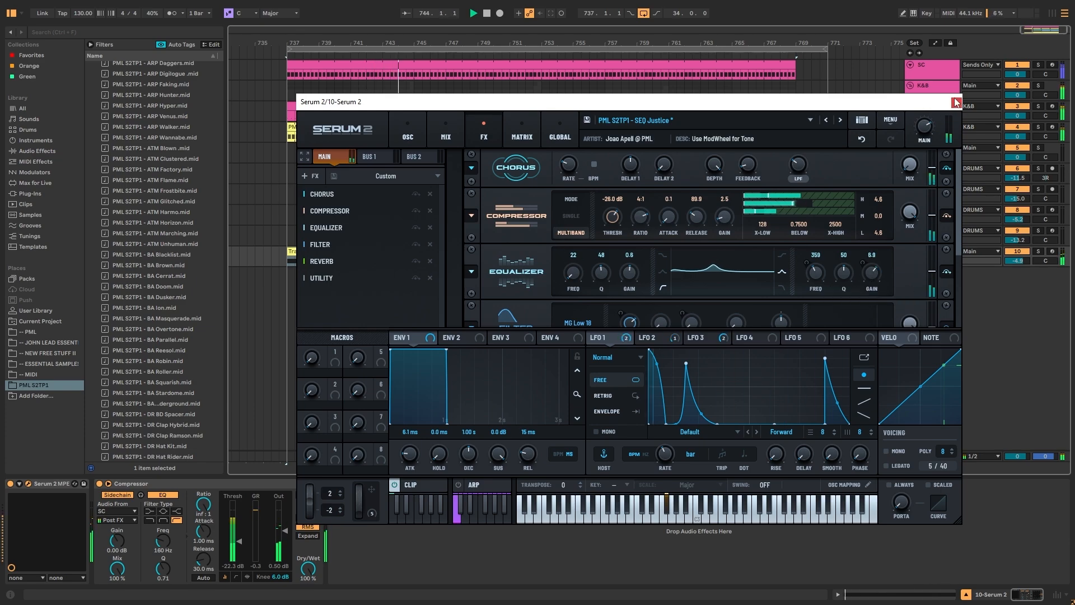
click(956, 102)
Lower the 10 Serum 2 track's volume to -6.2 dB and its Compressor threshold to -31.5 dB while playing the arrangement
drag(1017, 260, 1016, 267)
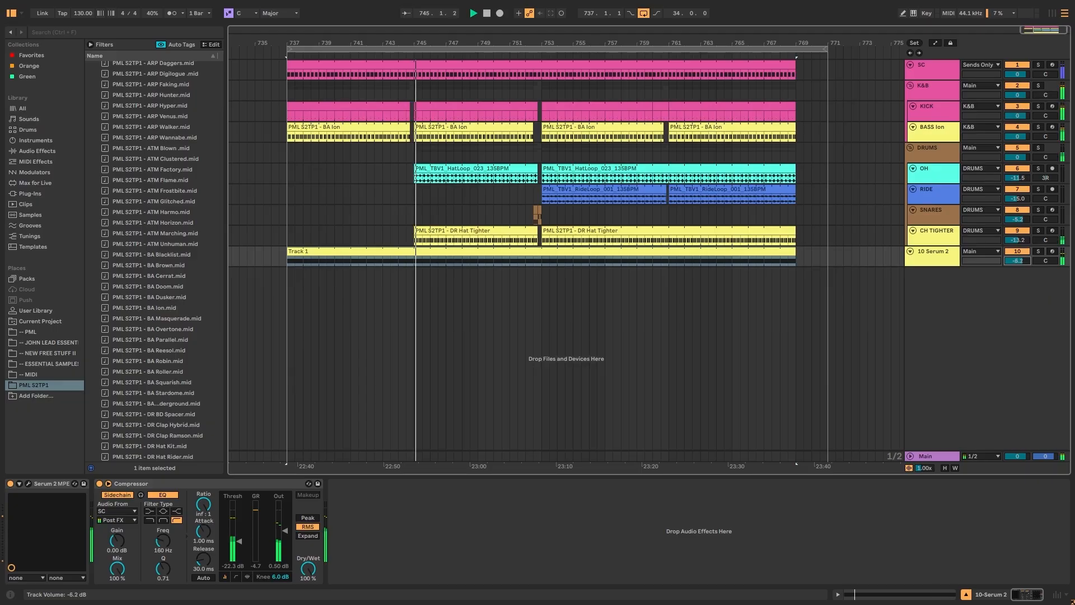
click(931, 264)
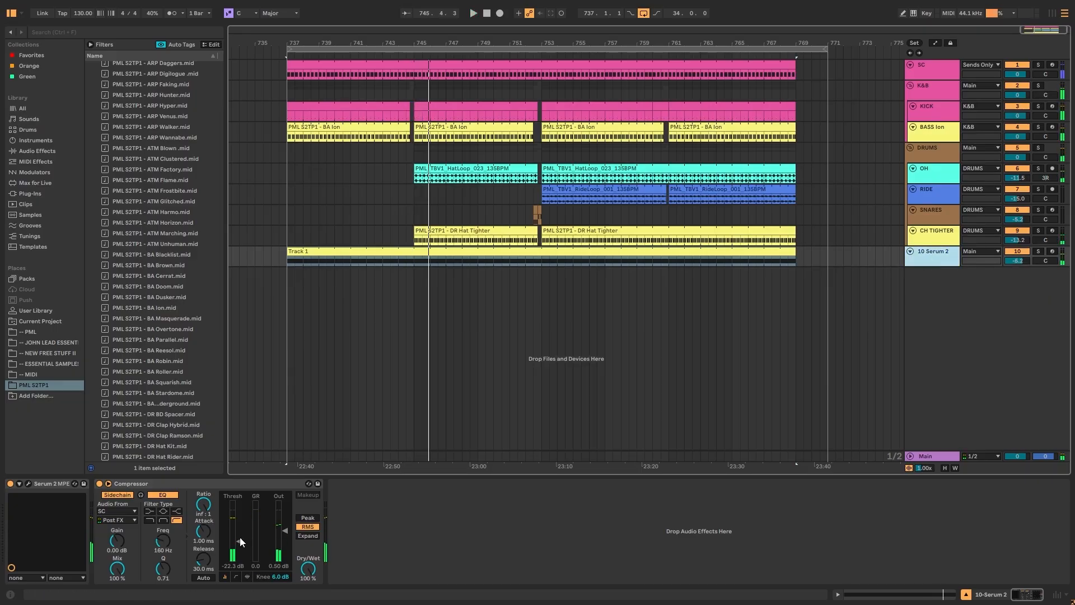
drag(239, 541, 241, 547)
key(space)
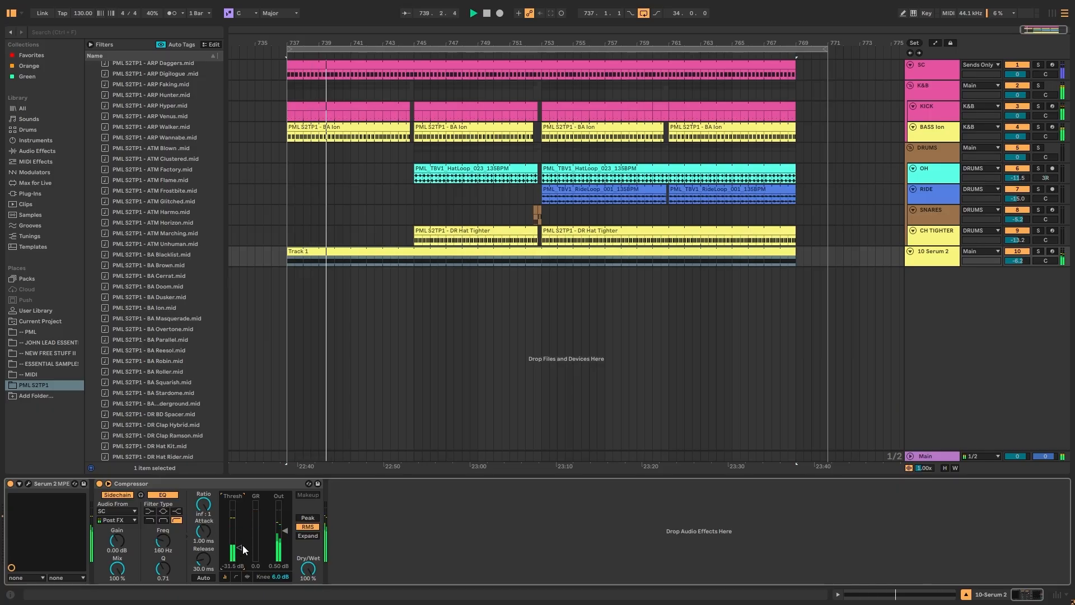
click(929, 261)
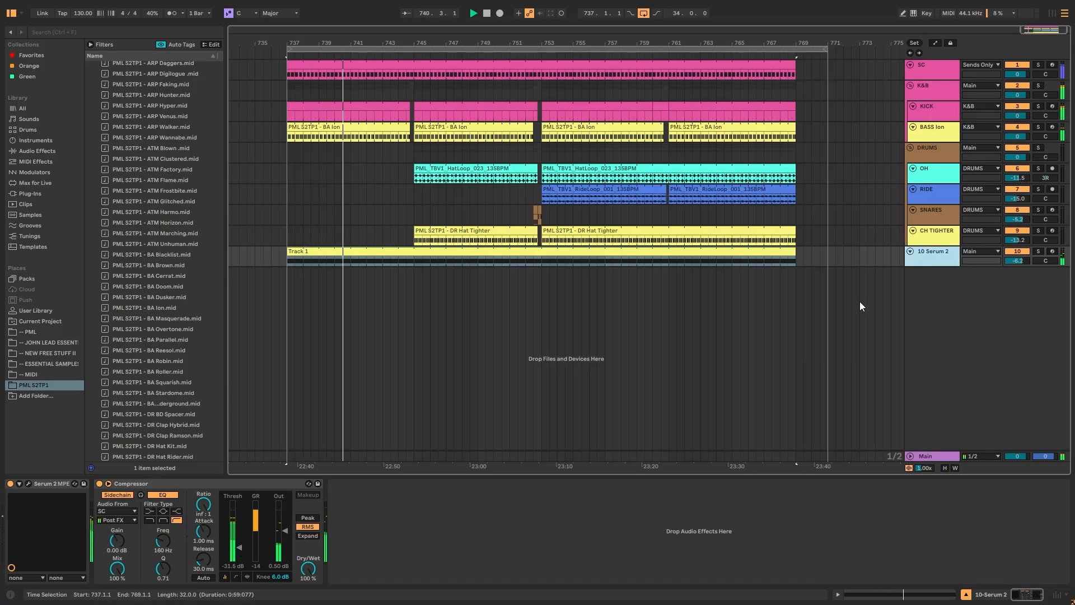
Play the arrangement from bar 753 and rename the 10 Serum 2 track to SEQ
click(540, 240)
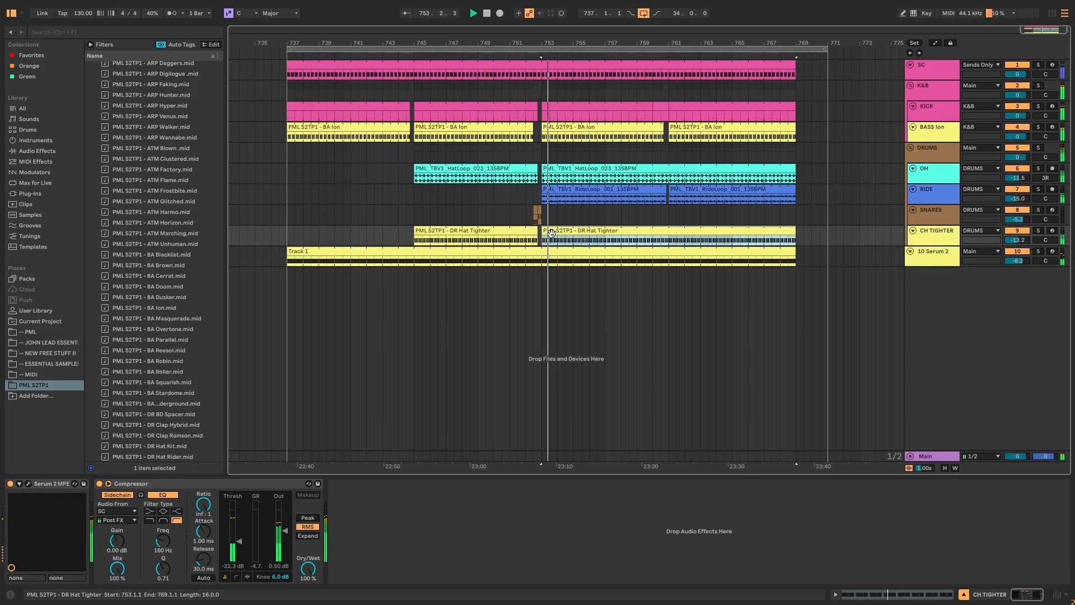
click(939, 257)
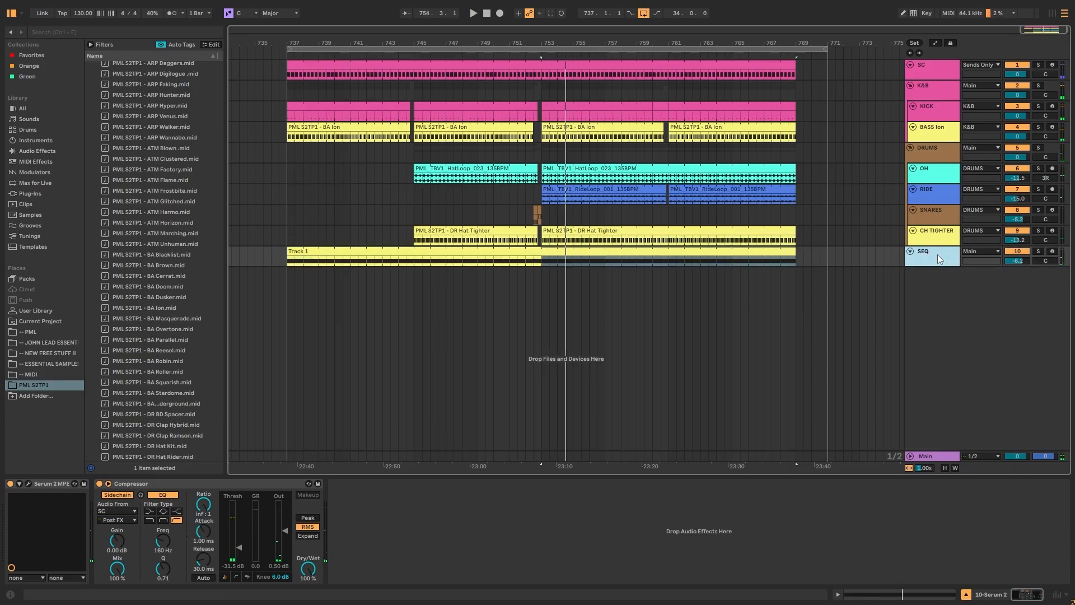
key(Return)
key(space)
Duplicate the SEQ track and delete the clip on the copy
right_click(932, 254)
click(963, 277)
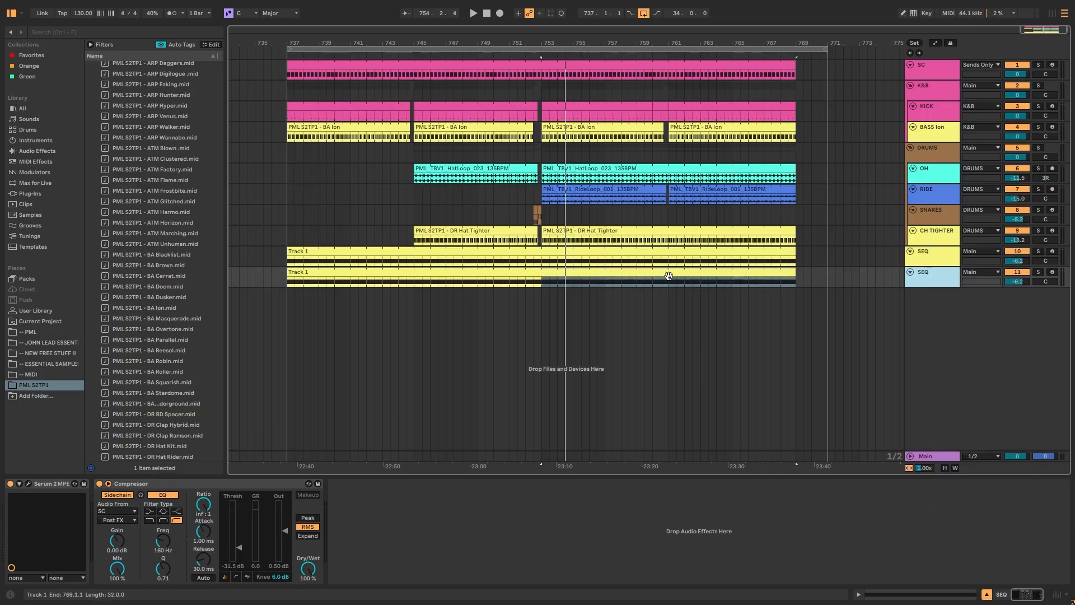
click(567, 273)
key(Delete)
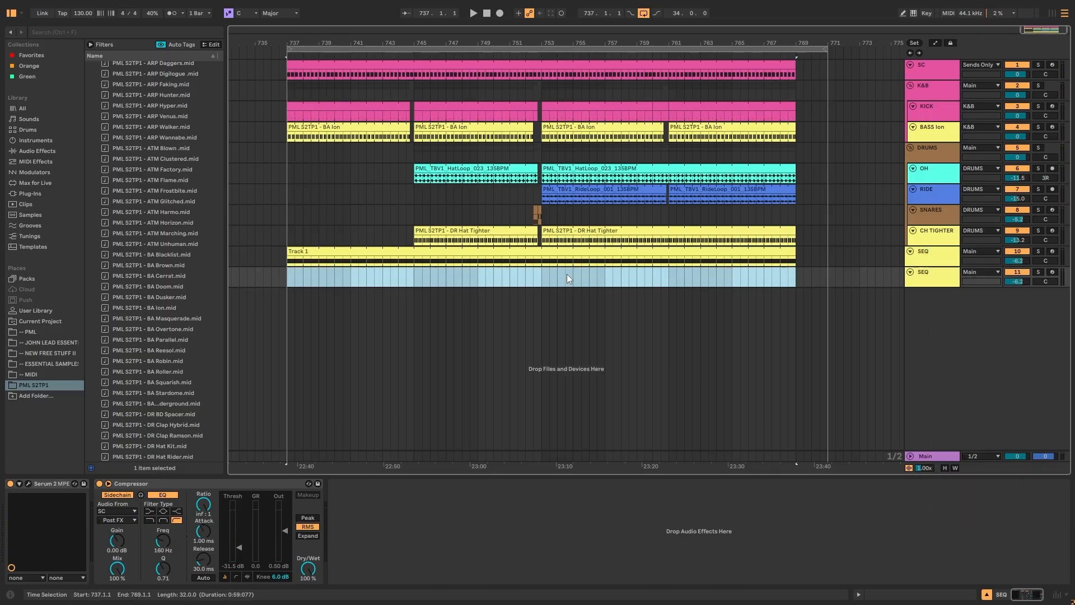
Audition the PAD Nebular, PAD Manta, PAD Pulsar and PAD Throats presets in the duplicated track's Serum 2 with playback from bar 737
click(932, 279)
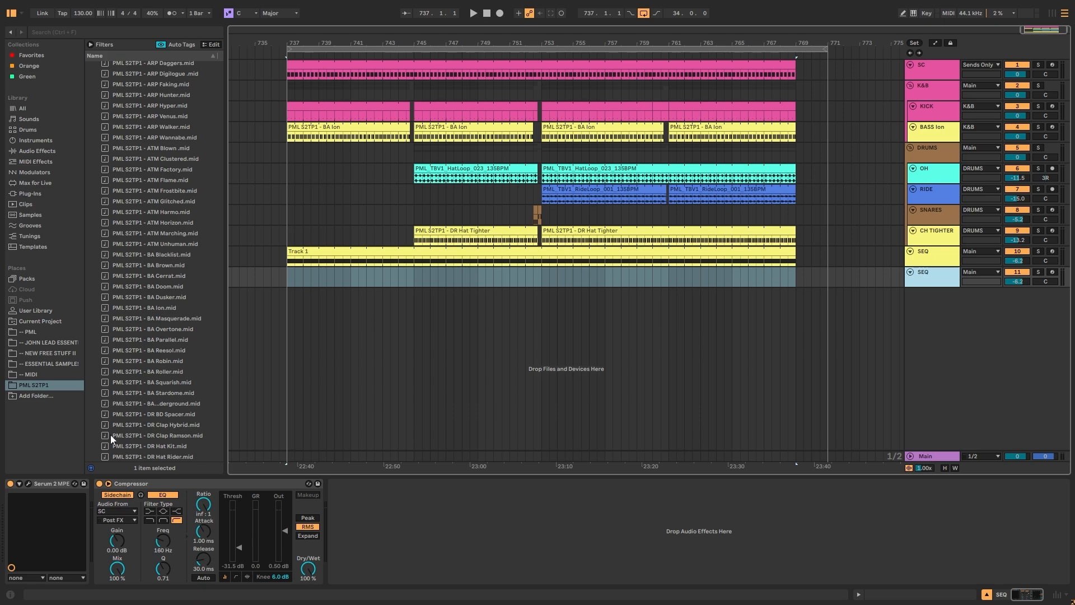
click(28, 484)
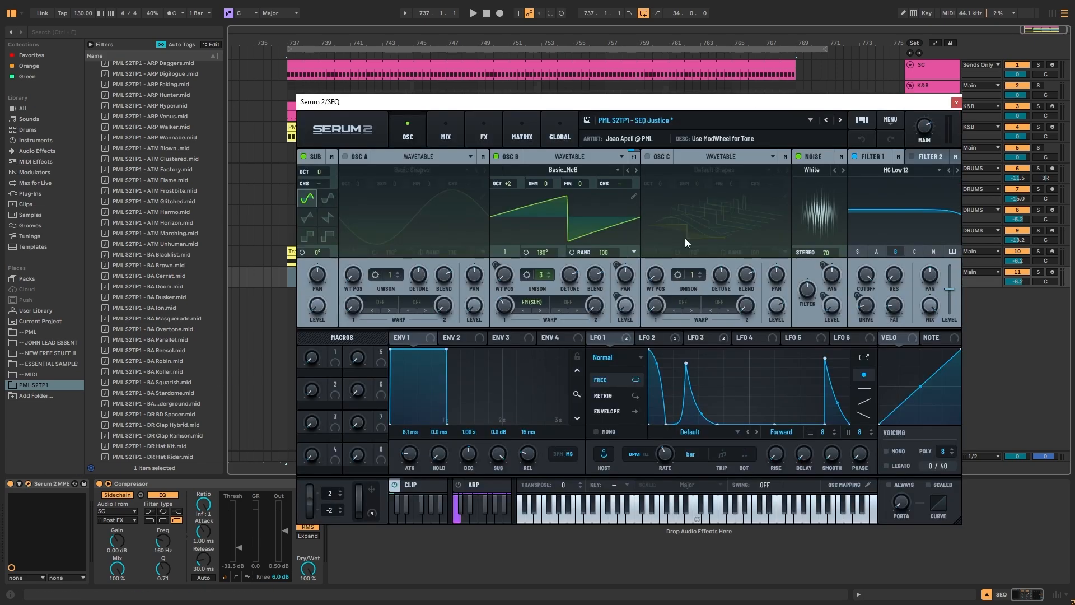
click(860, 120)
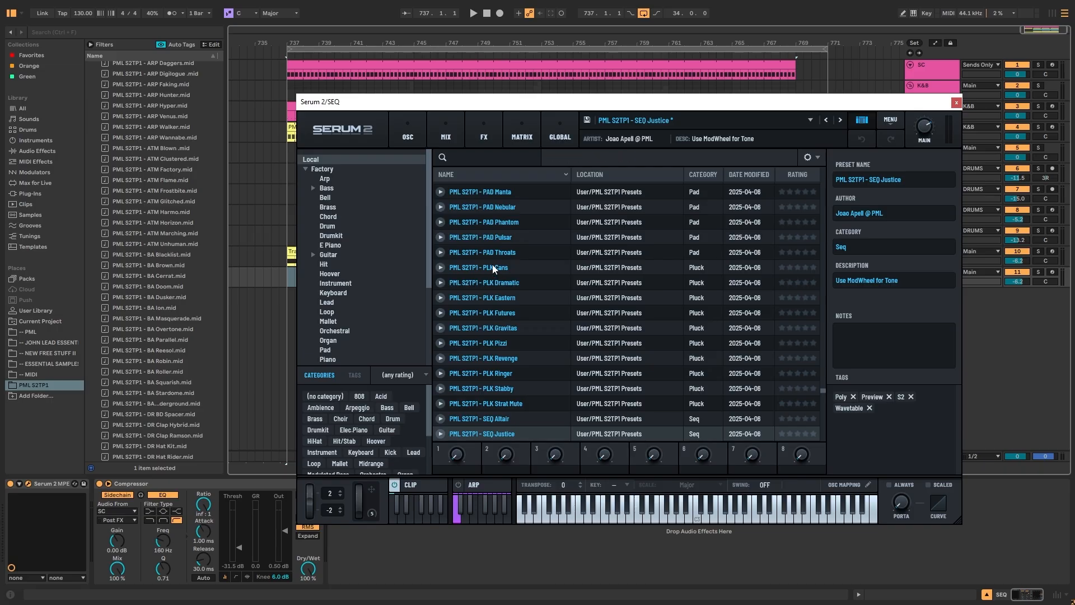
key(space)
click(441, 207)
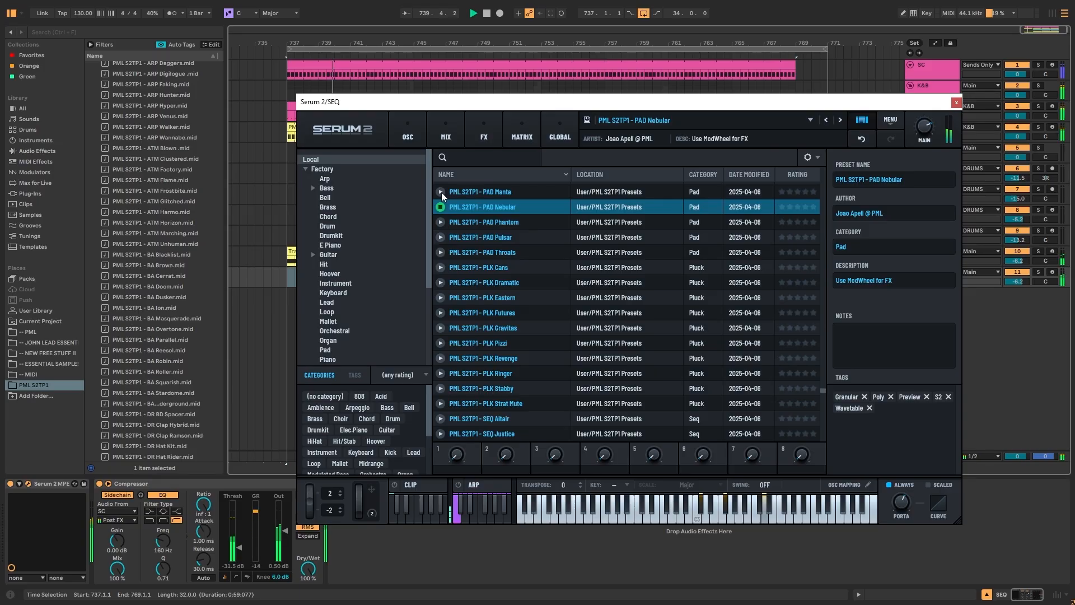
click(442, 192)
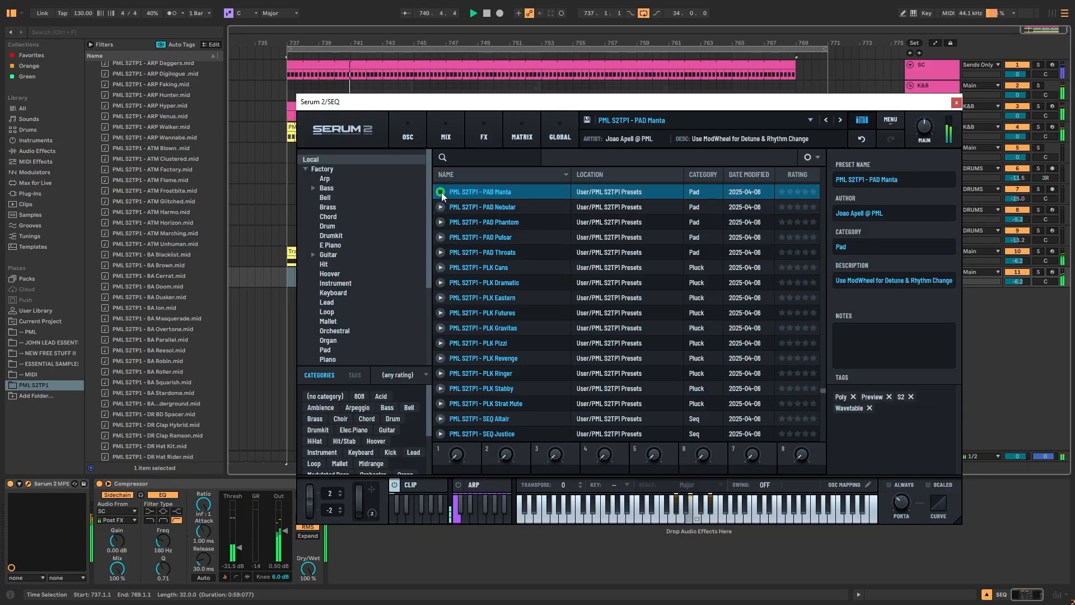
click(441, 236)
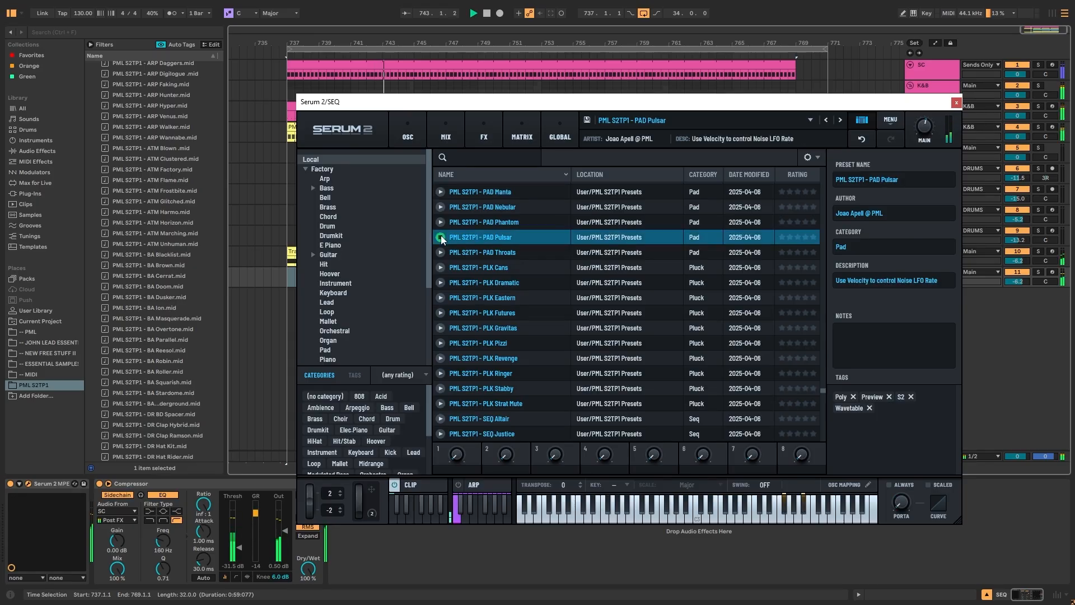
click(441, 253)
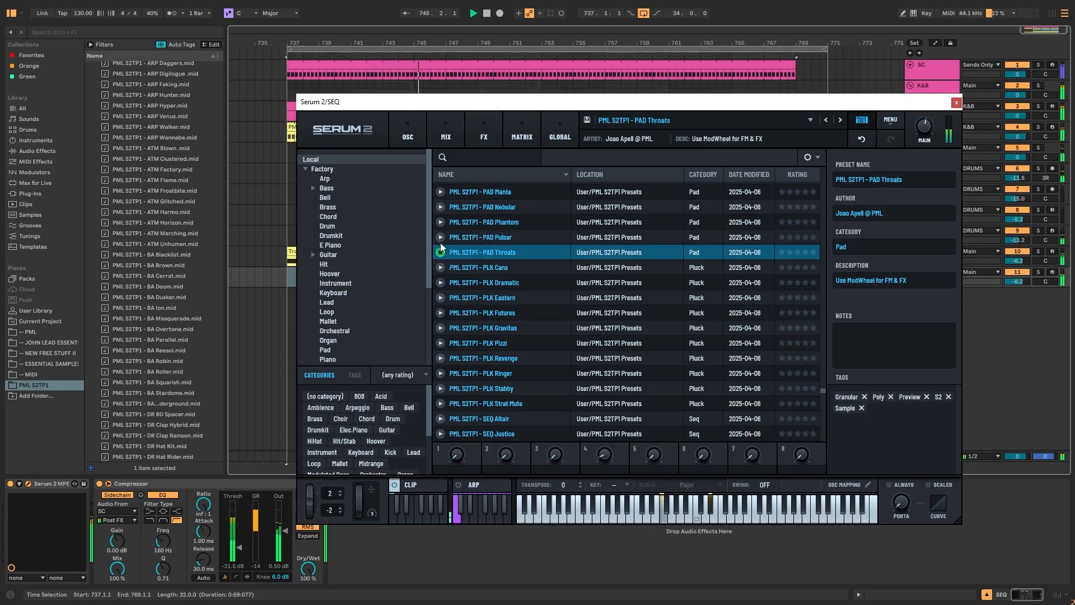
Audition the PAD Complexor and PAD Cruiser presets and load PAD Phantom in the duplicated track's Serum 2
scroll(442, 221, up, 2)
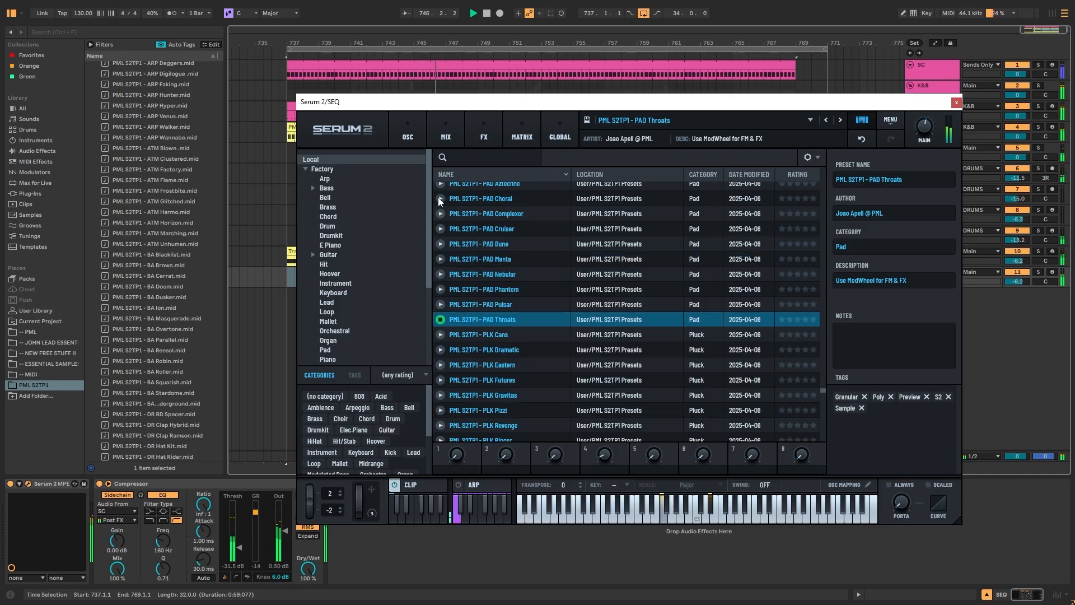
scroll(459, 226, up, 1)
click(442, 245)
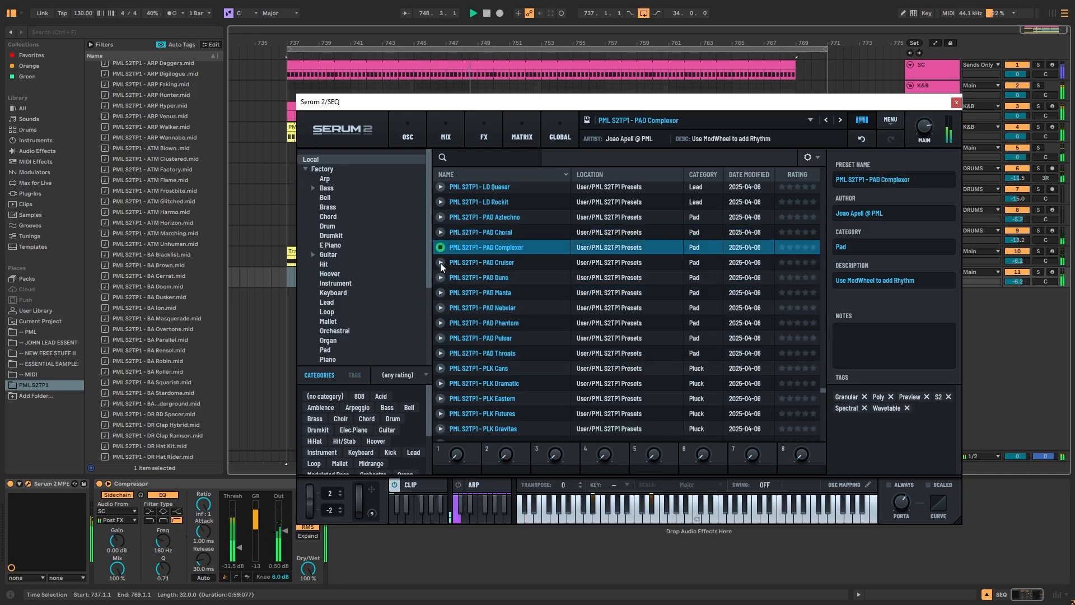
click(440, 262)
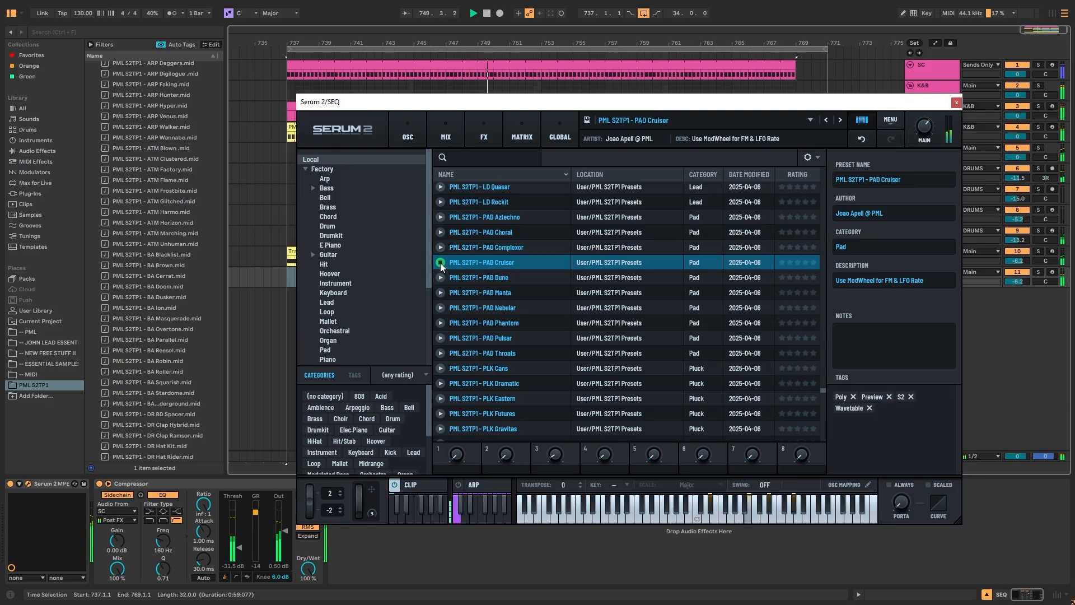
click(440, 323)
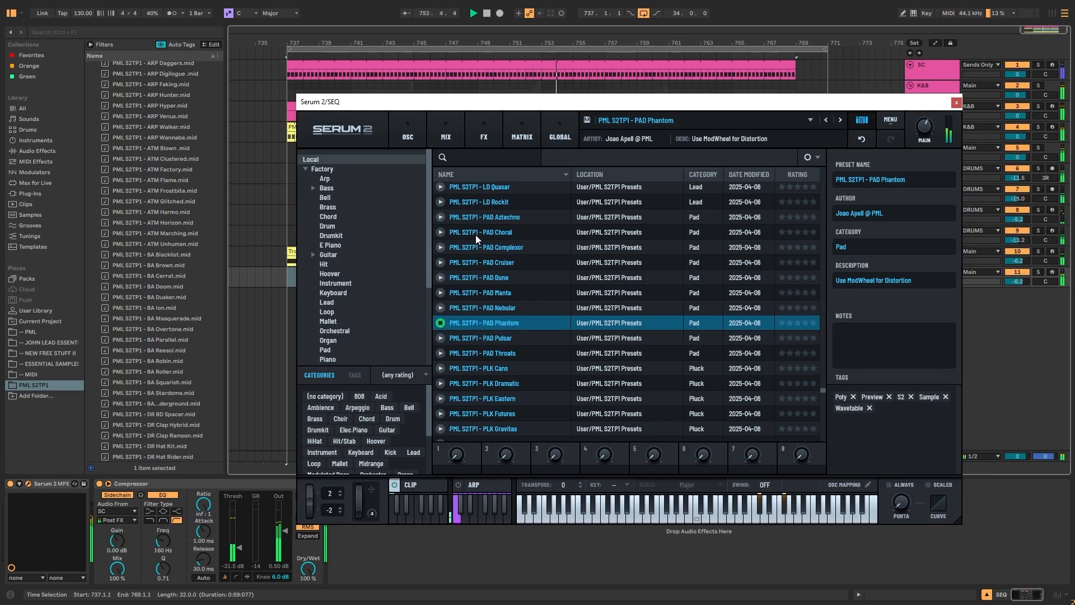
click(410, 129)
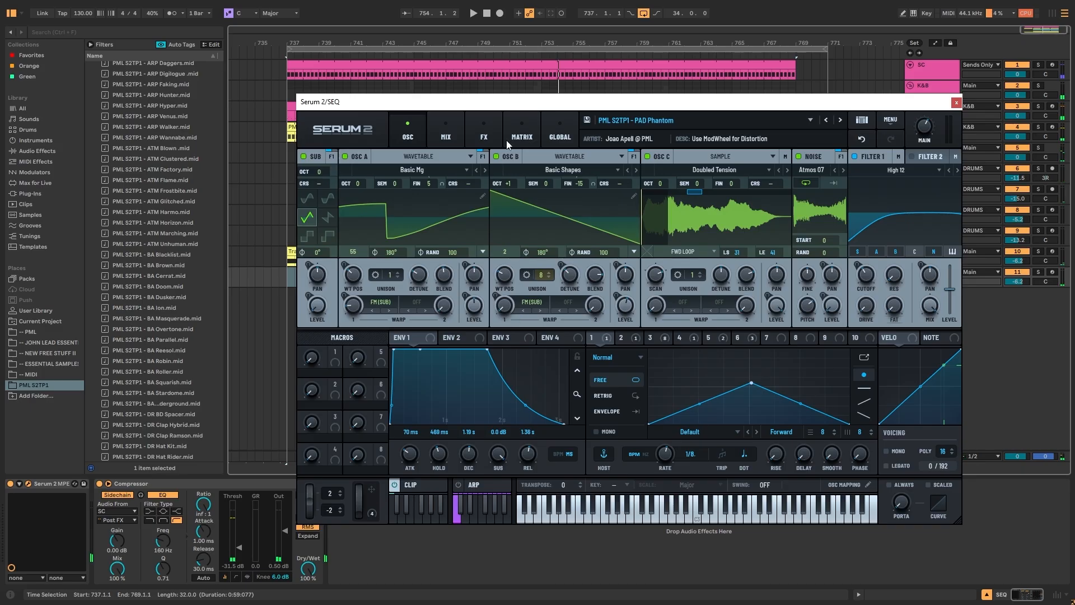
Place the PAD Phantom clip from Serum 2 on the duplicated SEQ track, spanning bars 737 to 769
click(417, 485)
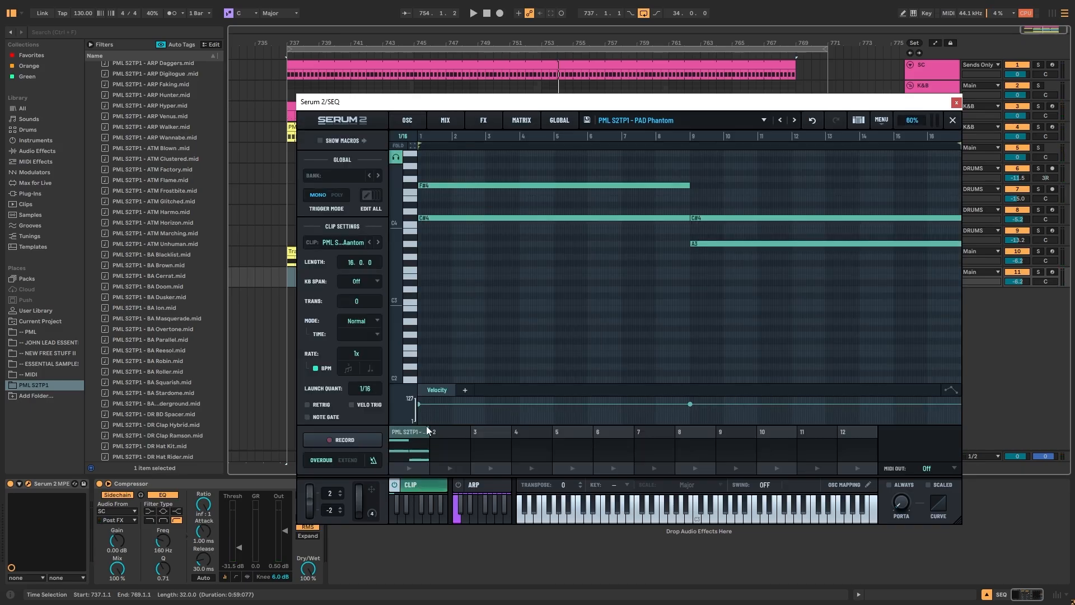
drag(418, 435, 278, 277)
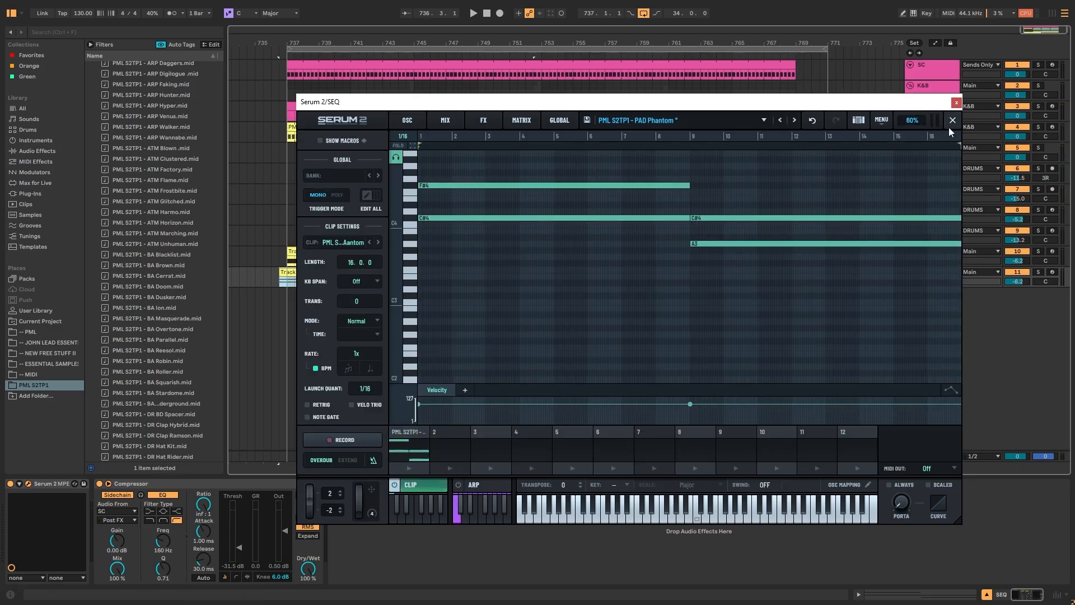
click(955, 103)
click(409, 278)
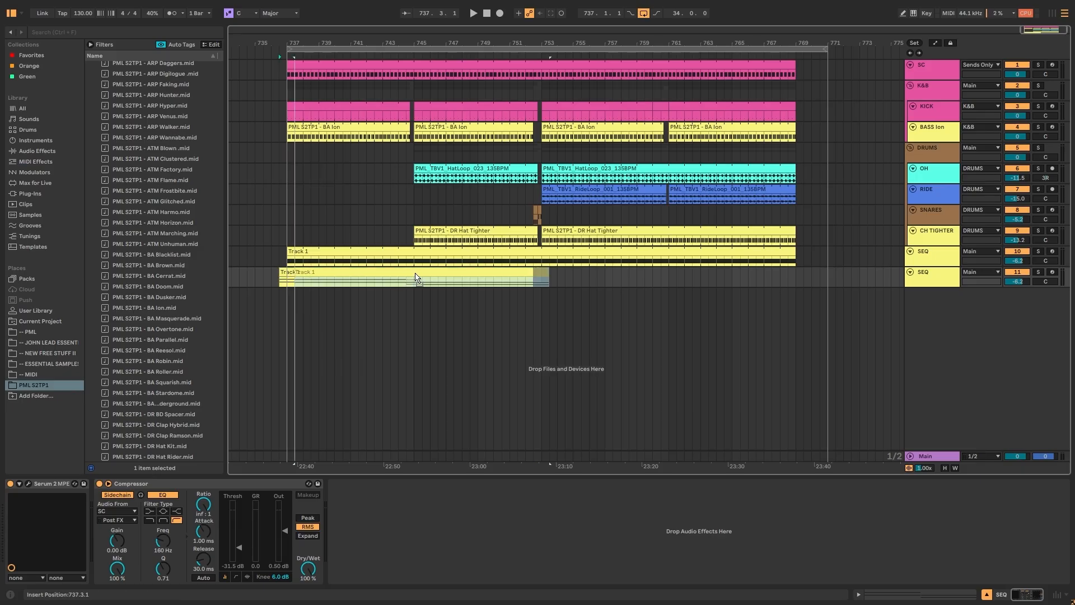
drag(540, 280, 791, 280)
Play the arrangement from bar 737 and lower the duplicated SEQ track's volume to -15.3 dB
key(space)
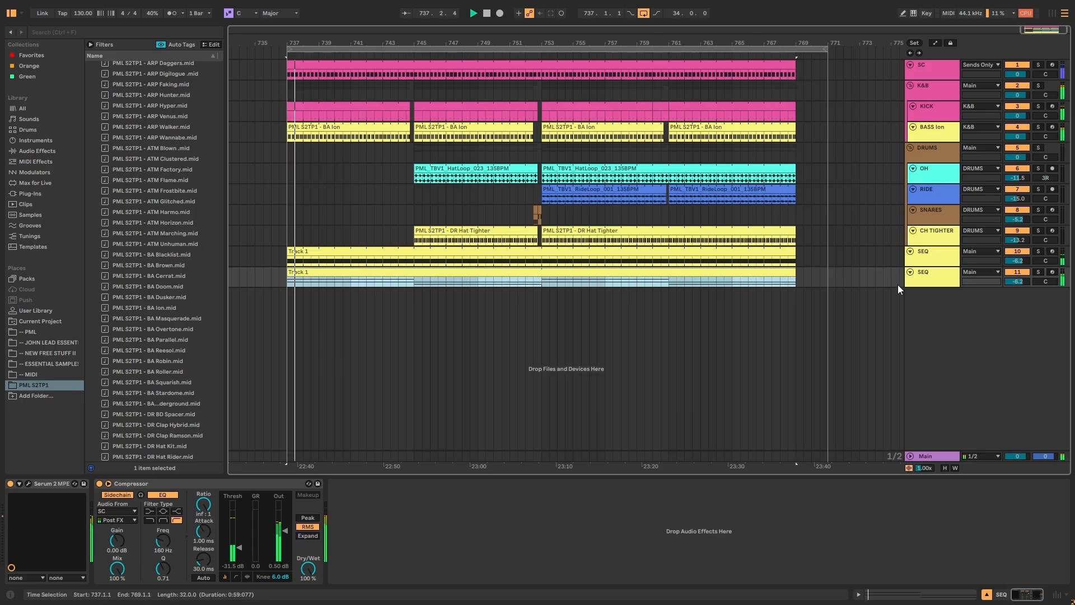
click(930, 280)
drag(1020, 281, 1020, 305)
click(929, 277)
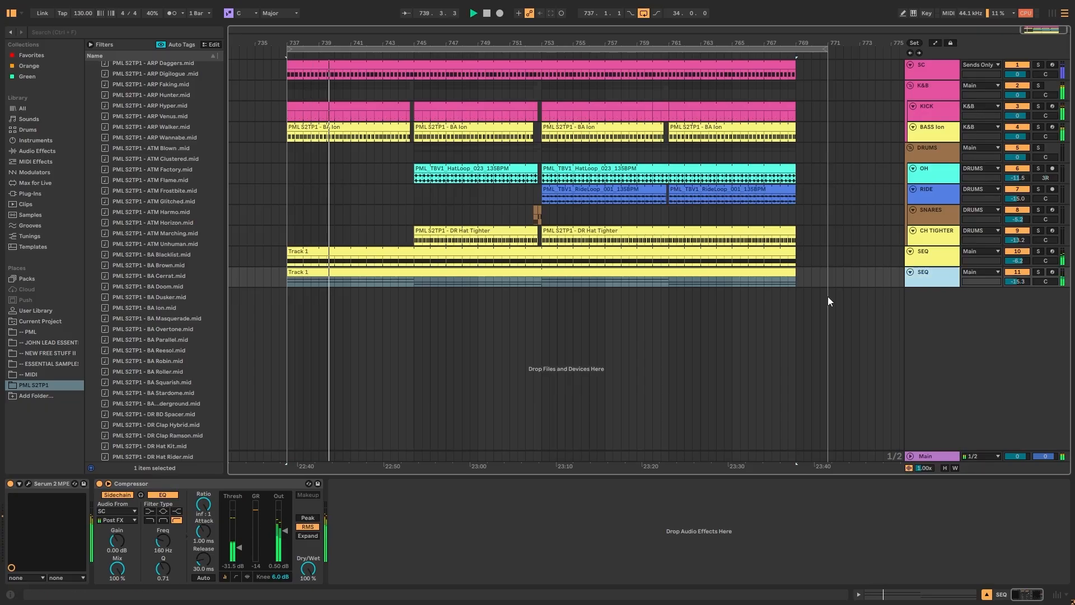
key(space)
Adjust the Filter effect's cutoff in the PAD Phantom patch of Serum 2 while playing from bar 737
click(27, 482)
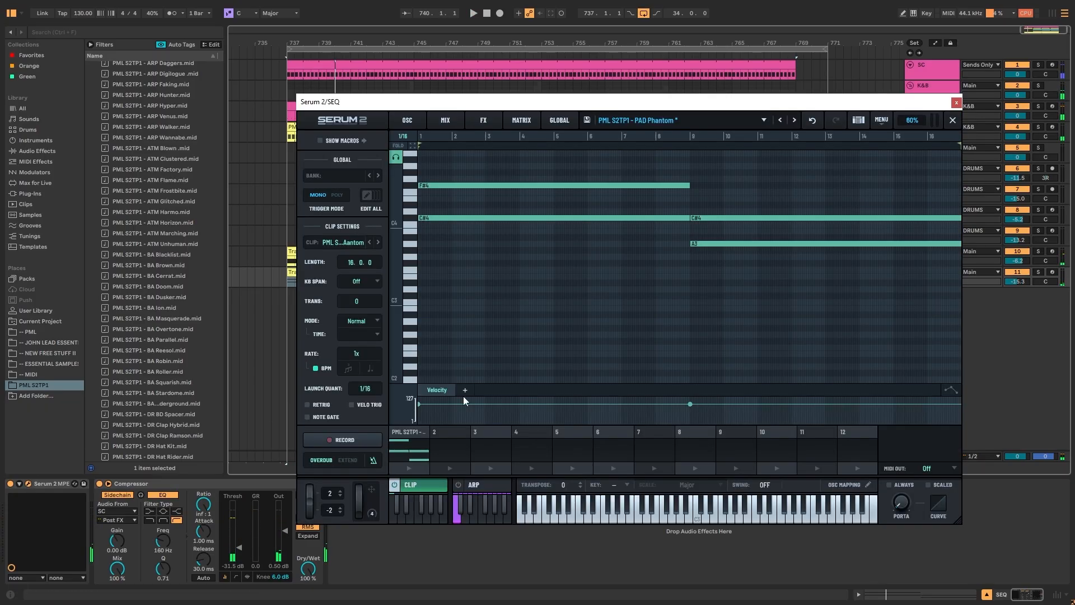
click(407, 120)
key(space)
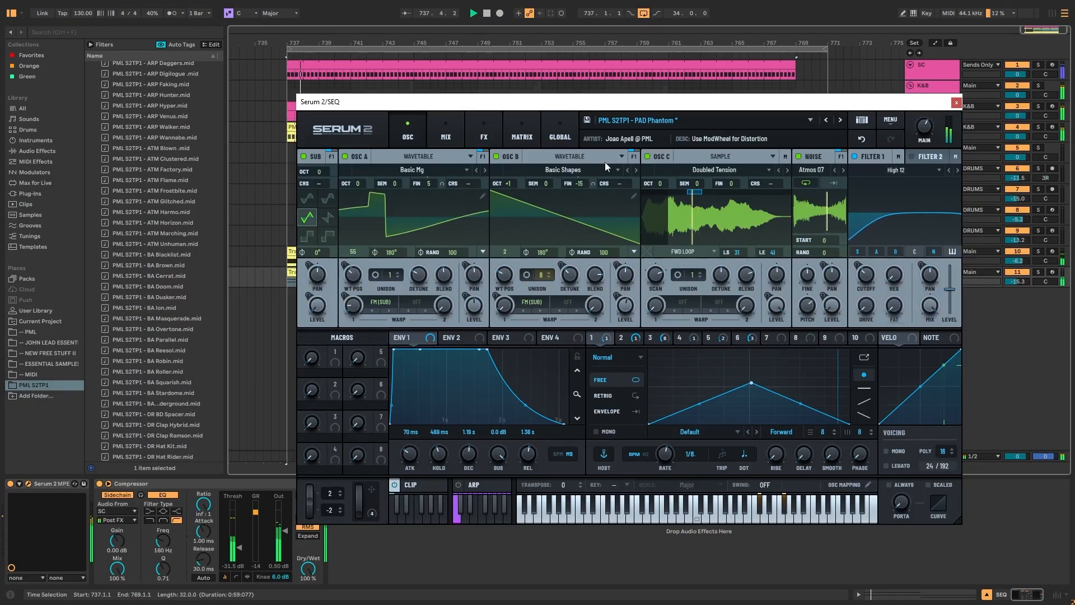
click(485, 133)
click(350, 293)
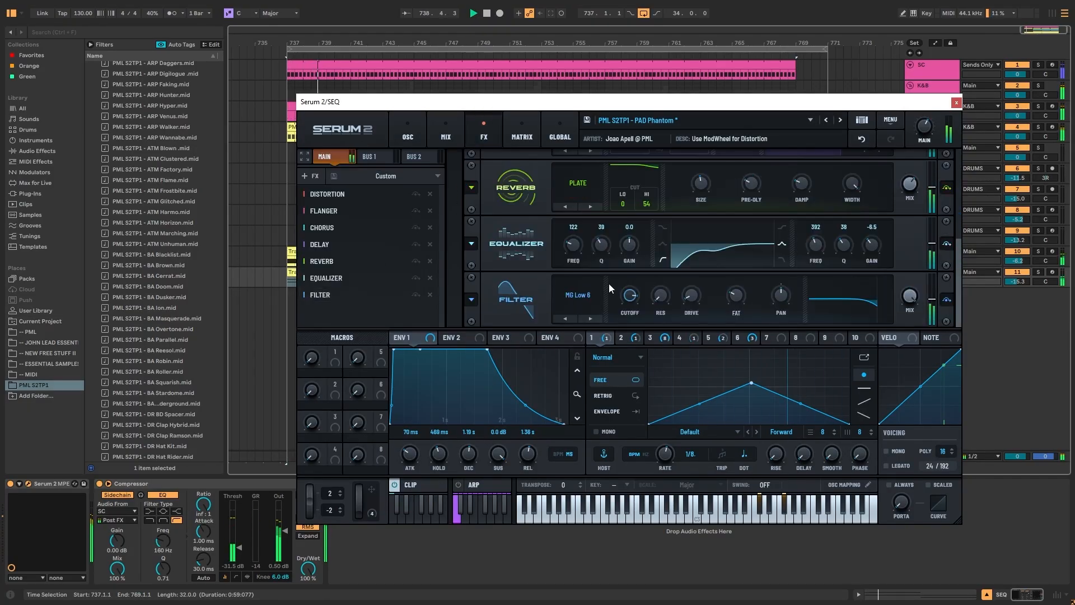
mouse_move(633, 312)
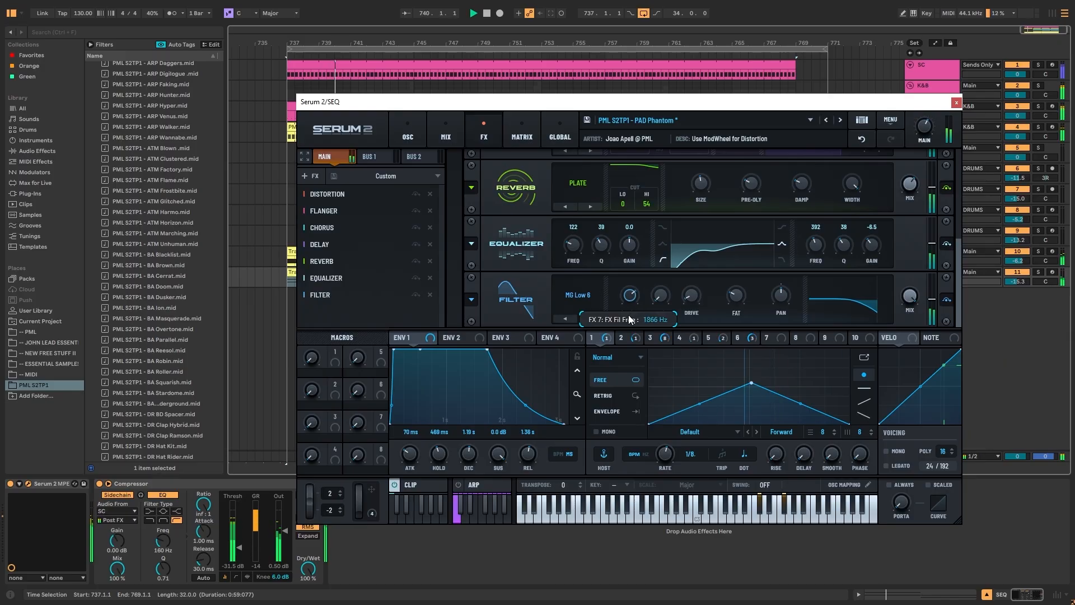
drag(629, 315, 631, 315)
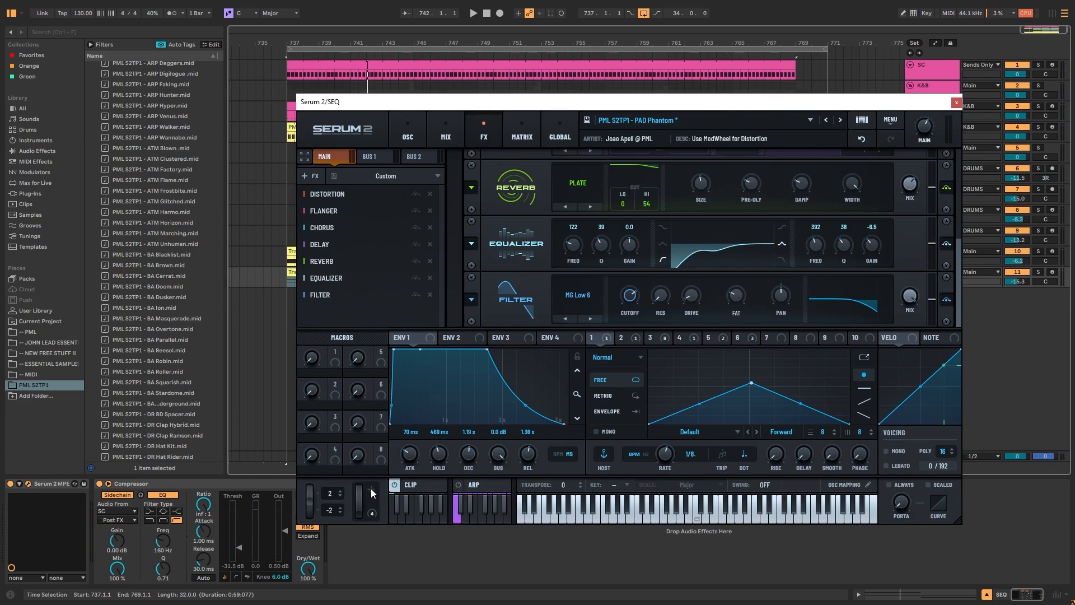
Raise the mod wheel of the PAD Phantom patch in Serum 2 and close the plugin window
click(412, 136)
click(862, 119)
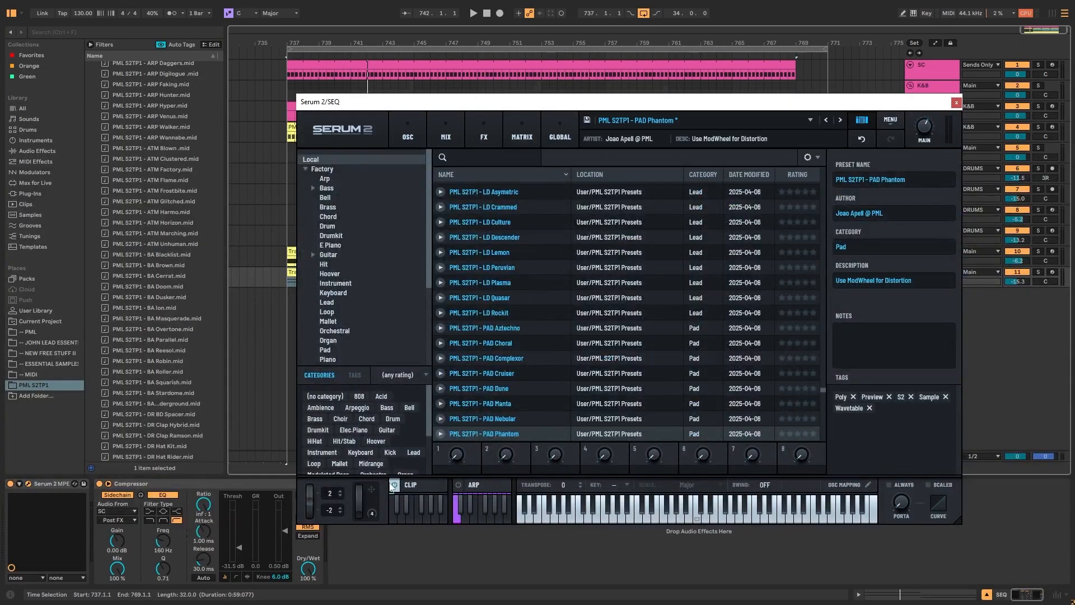
drag(358, 509, 369, 445)
click(957, 103)
Play from bar 737, lower the duplicated SEQ track's volume to -16.6 dB and rename the track PAD
key(space)
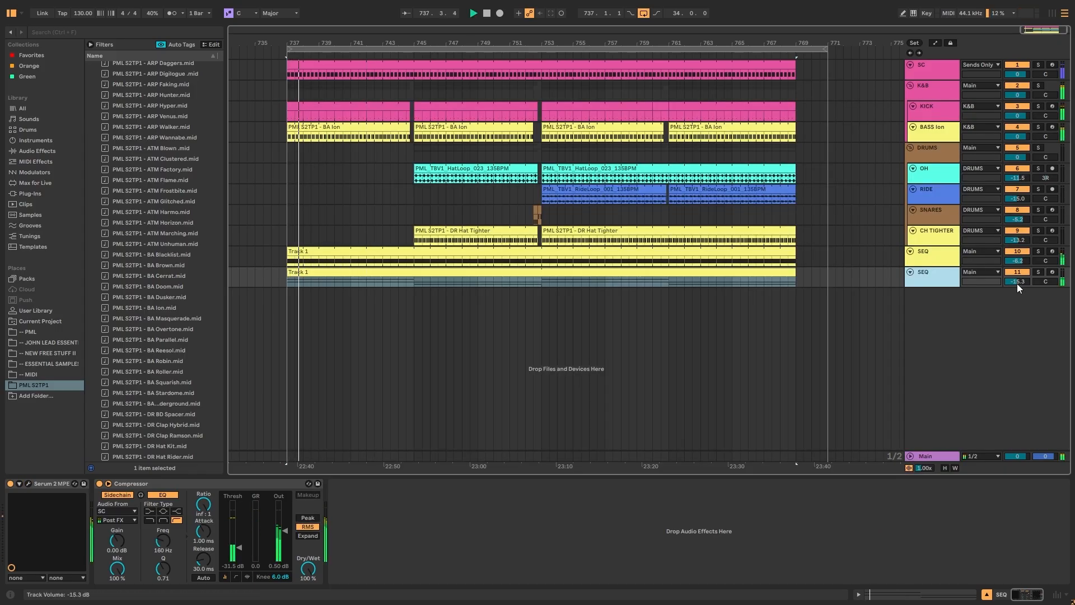
drag(1019, 282, 1018, 291)
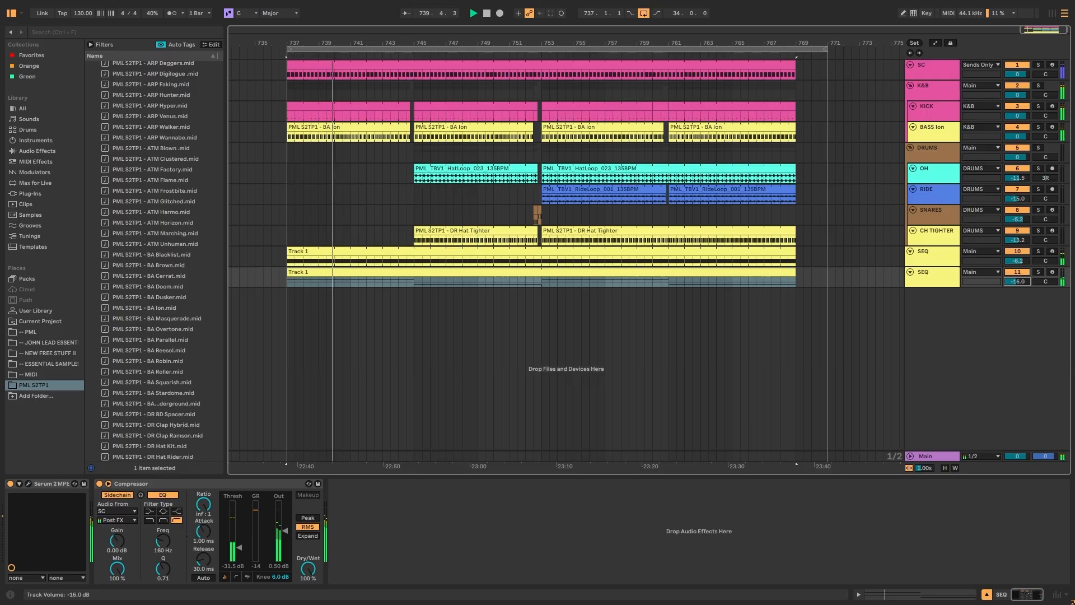
click(939, 281)
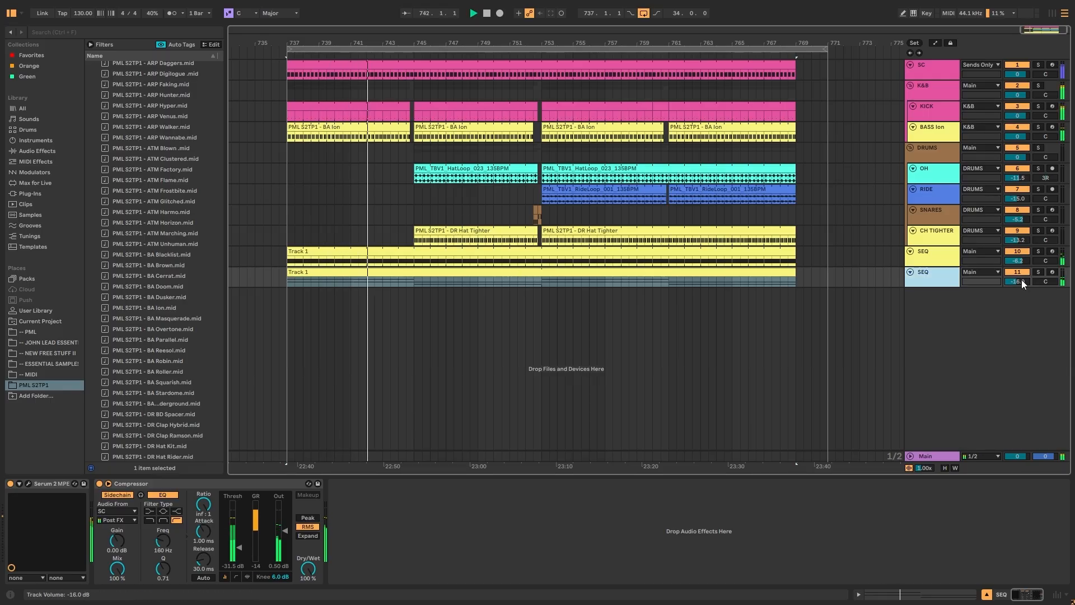
drag(1021, 280, 1021, 281)
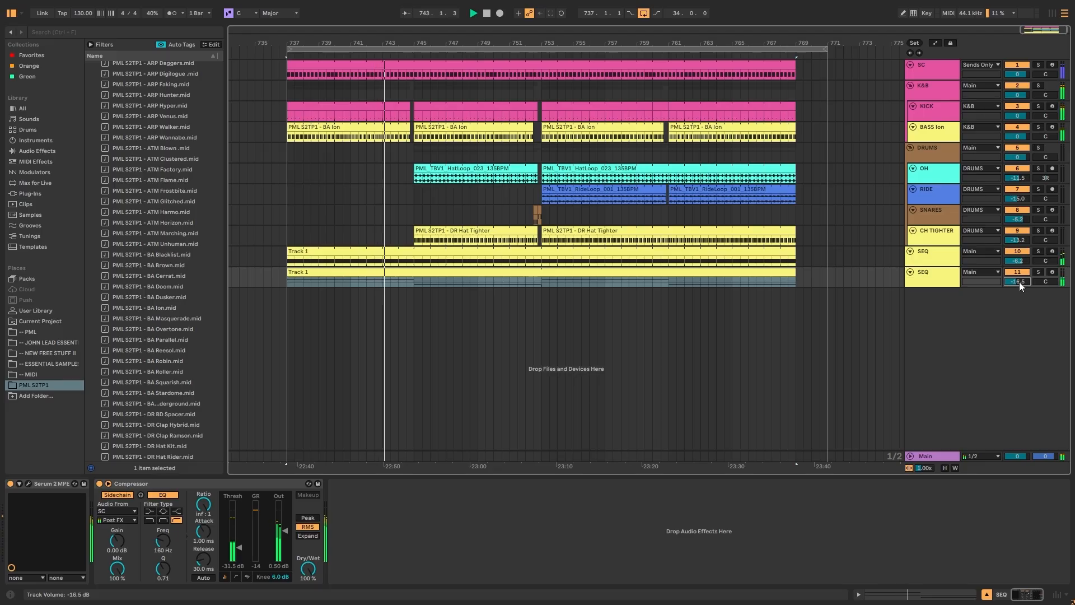
scroll(1019, 281, down, 2)
click(932, 275)
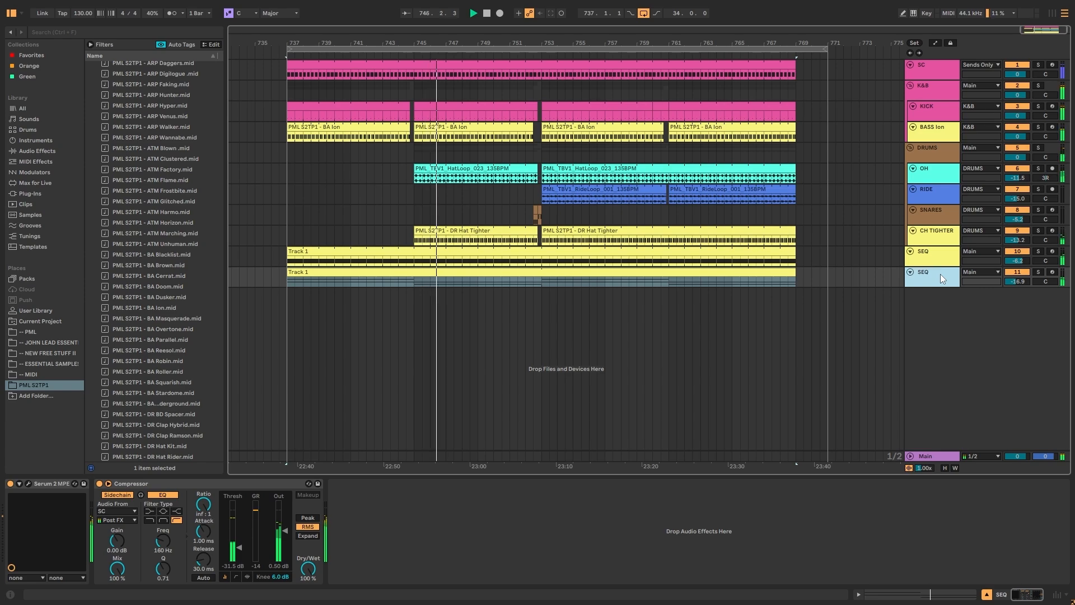
drag(1016, 281, 1016, 279)
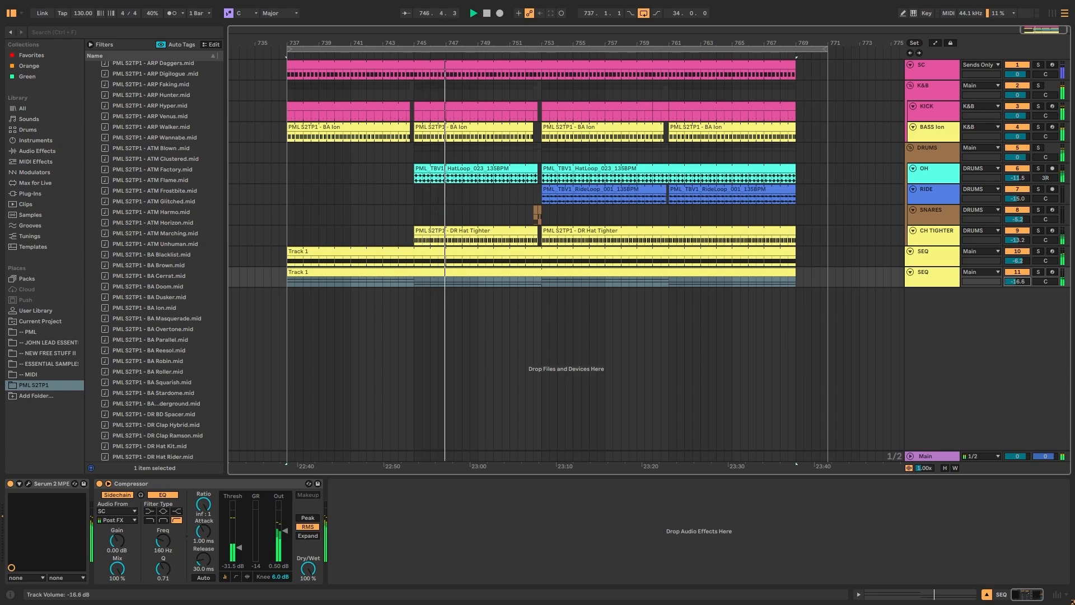
click(947, 276)
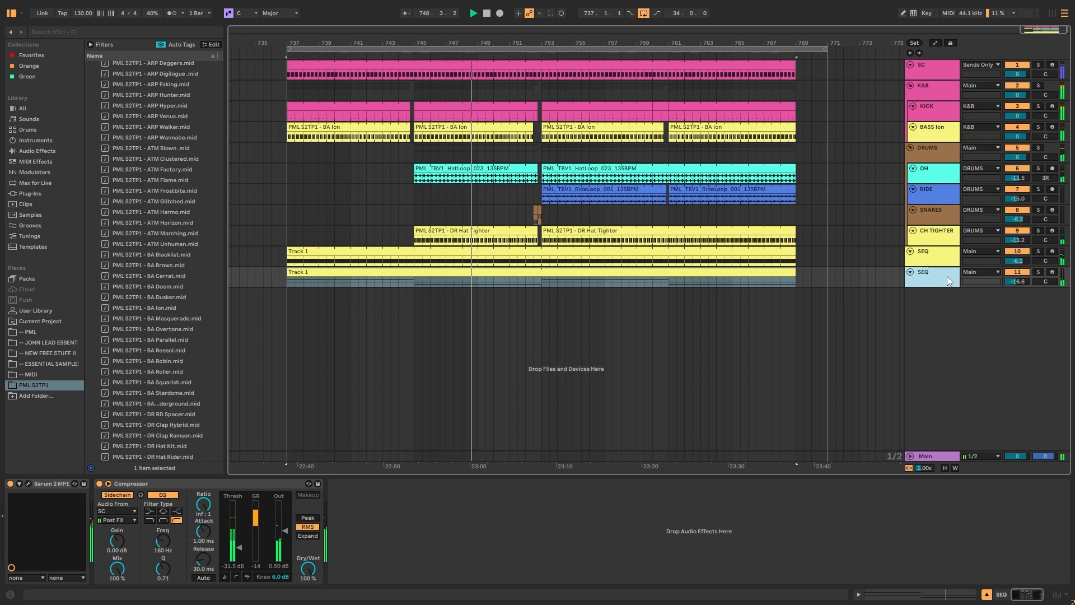
key(space)
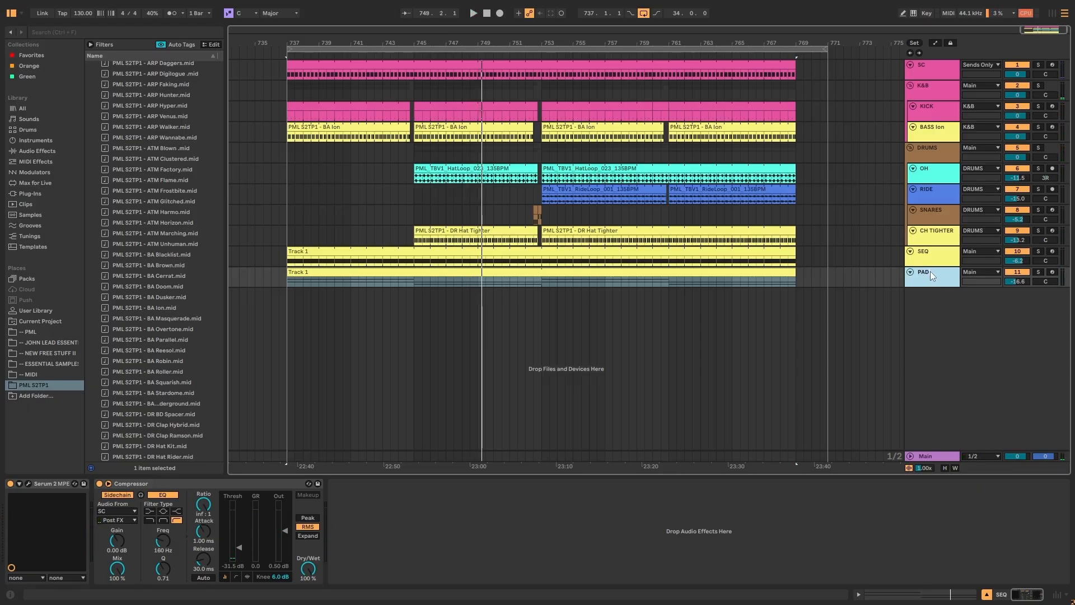
Duplicate the PAD track and delete the clip on the duplicate
right_click(929, 271)
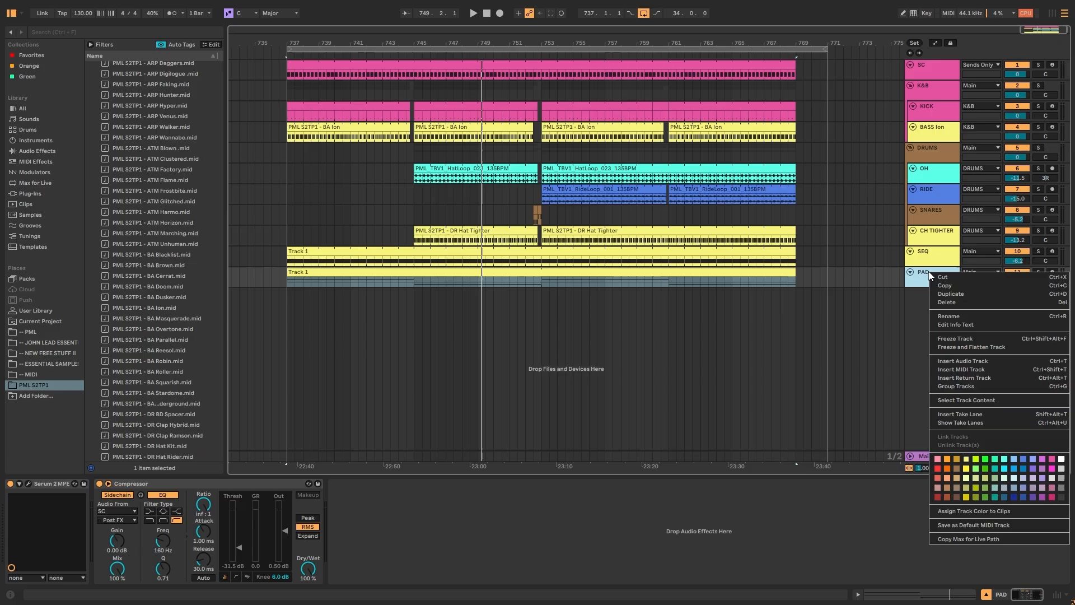
click(961, 295)
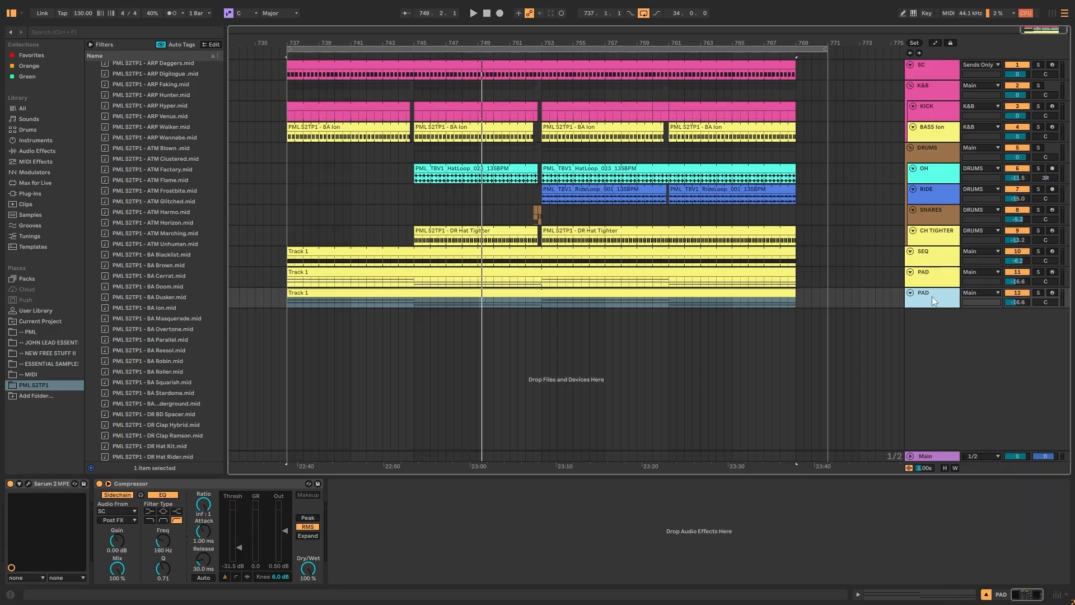
click(747, 295)
key(Delete)
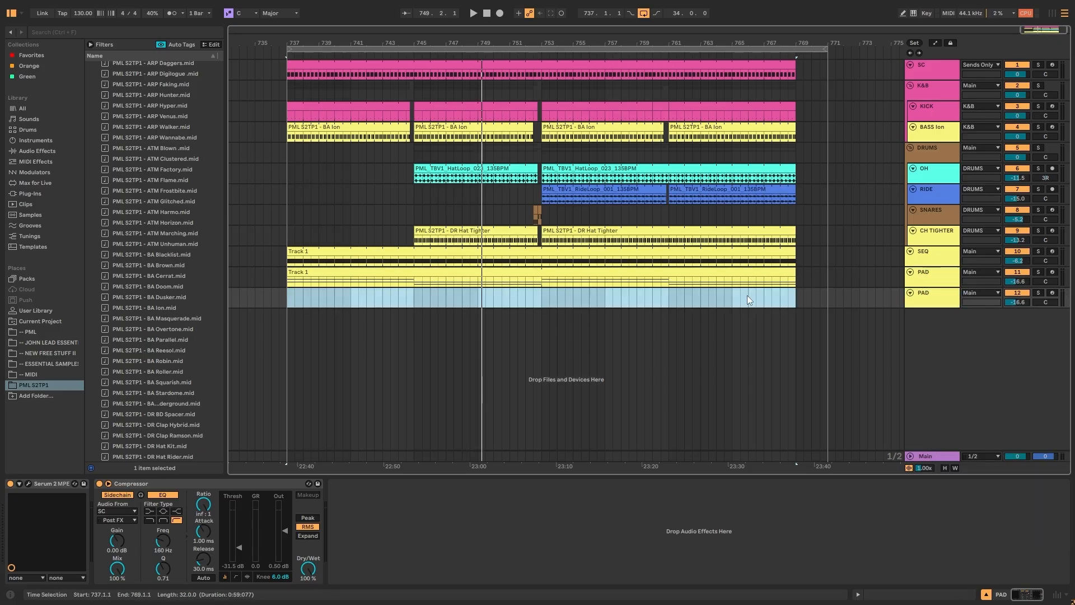
Audition the FX Anvil preset in the duplicated PAD track's Serum 2 from bar 753 and raise the track volume to -3.1 dB
click(542, 297)
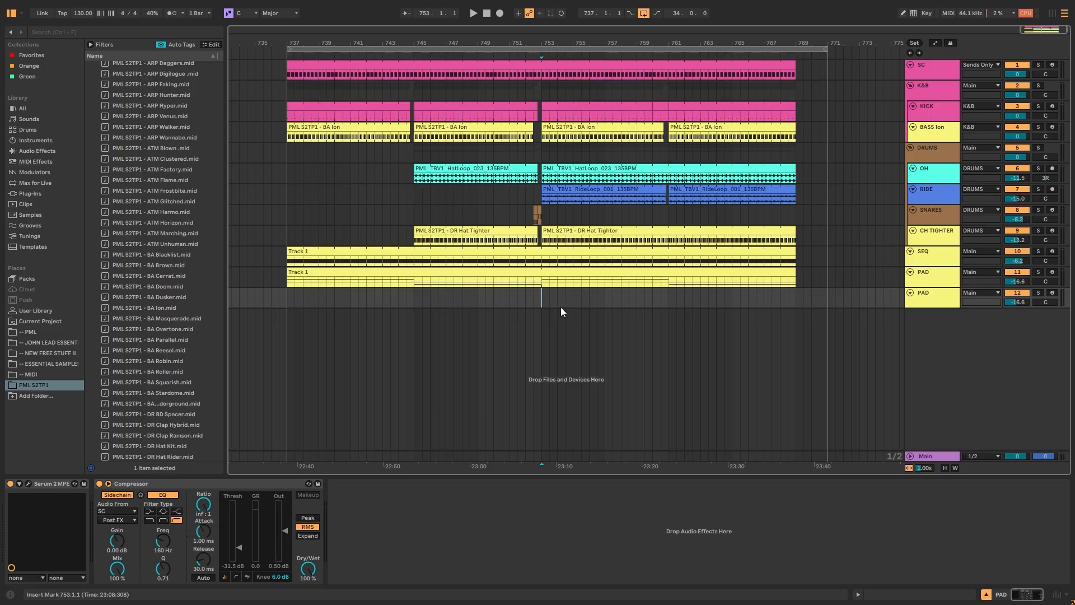
click(28, 483)
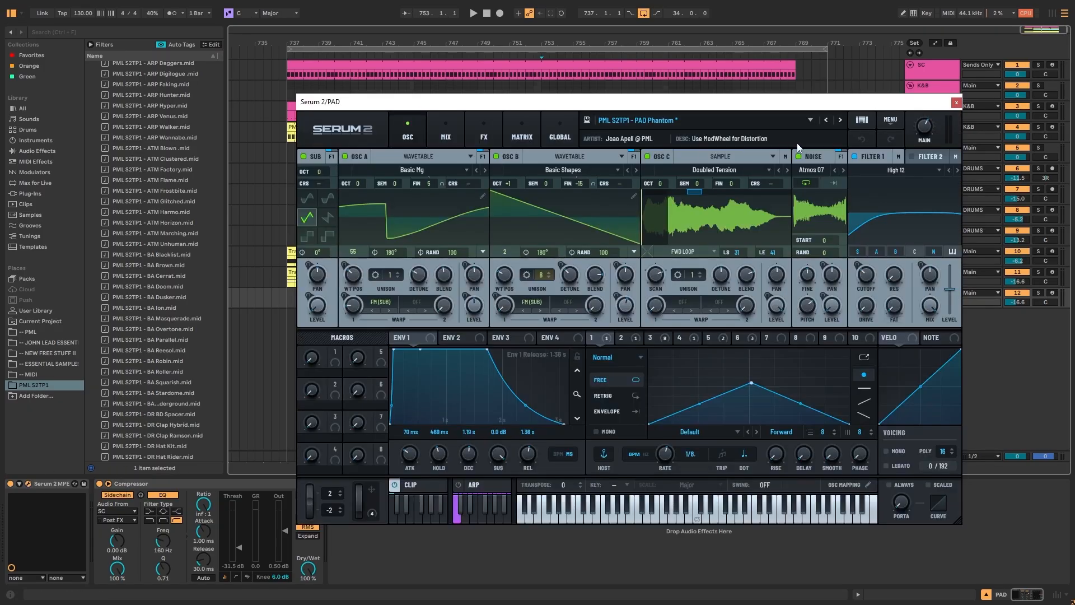
click(862, 120)
scroll(506, 265, up, 5)
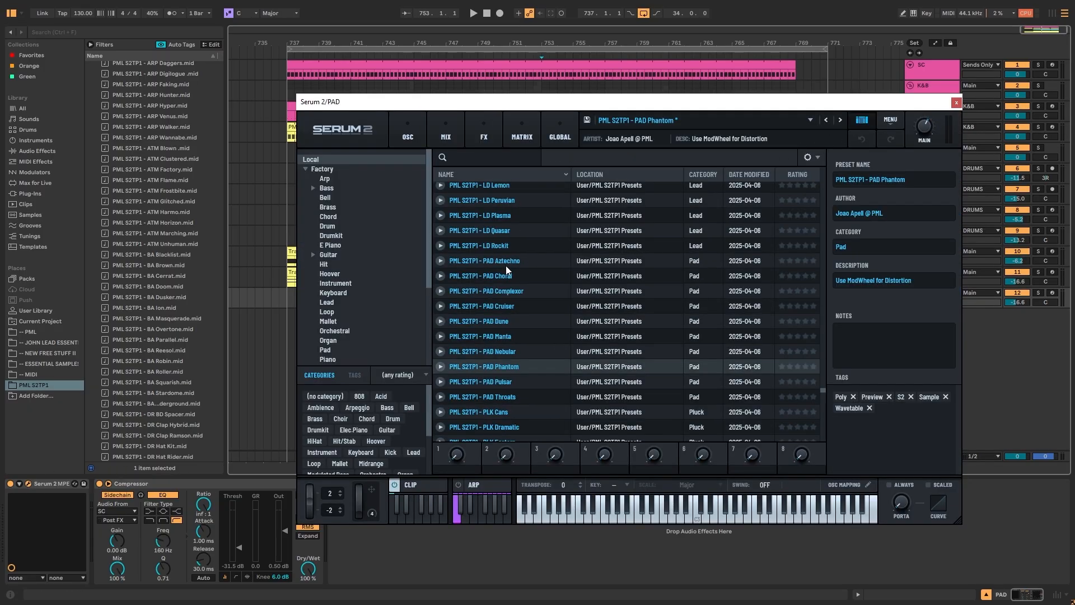
scroll(500, 277, up, 1)
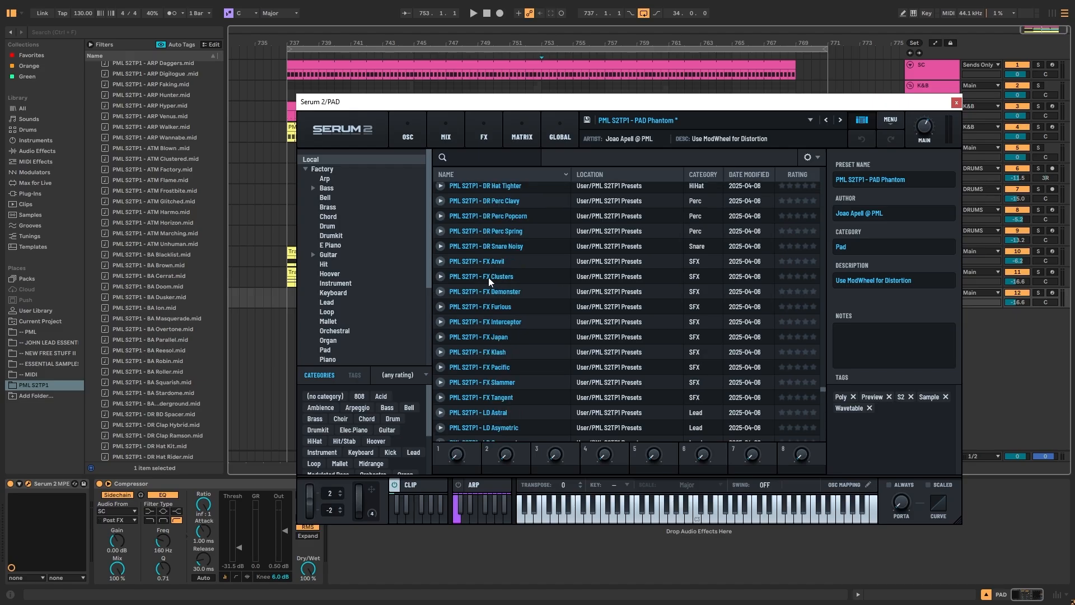
click(442, 262)
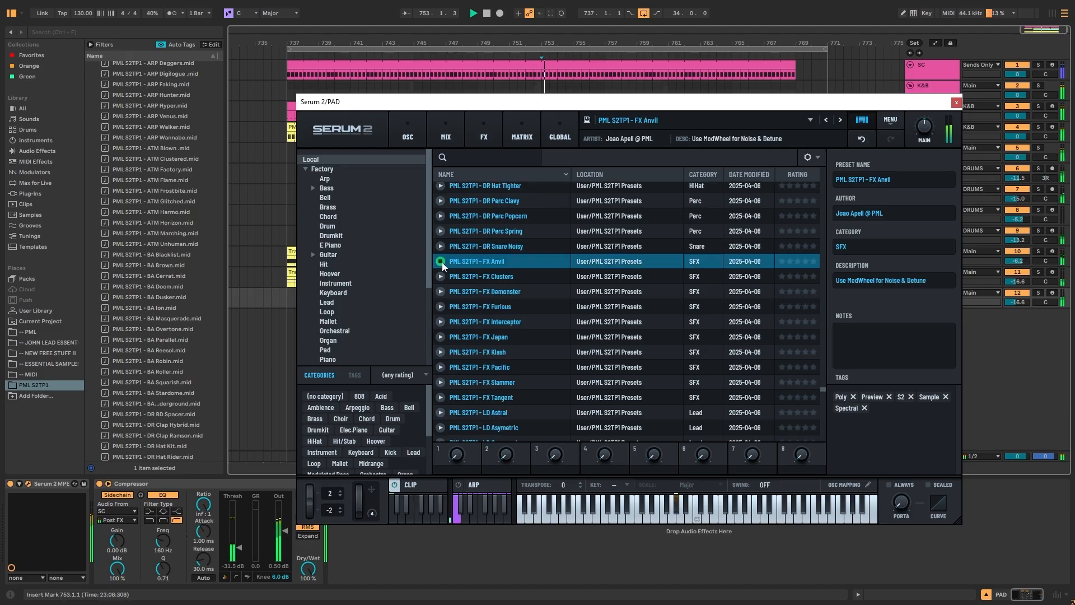
drag(1016, 301, 1017, 280)
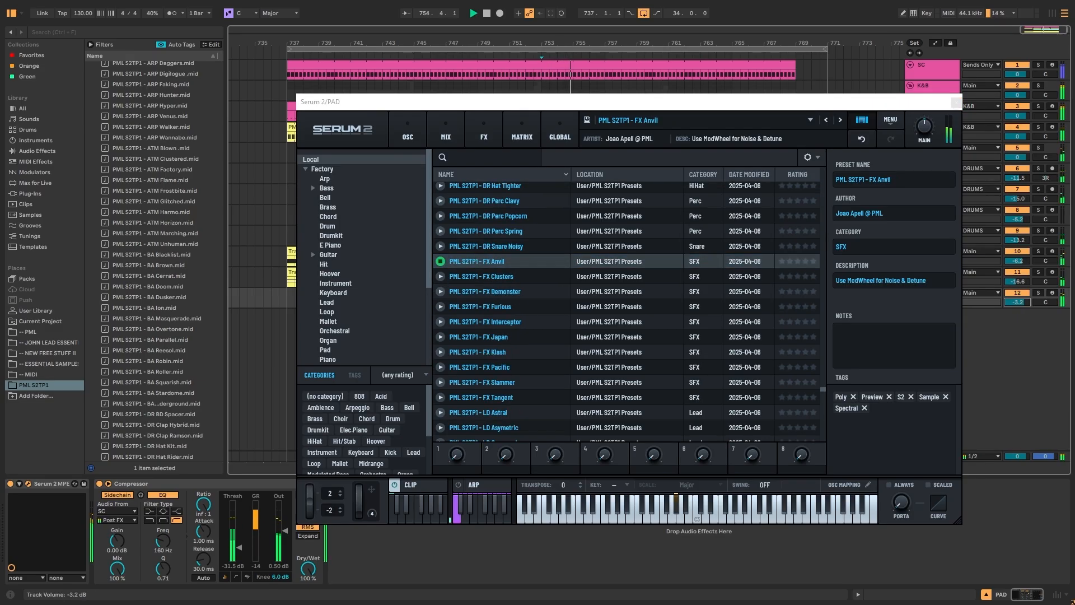
Audition the FX Clusters, FX Demonster and FX Japan presets from bar 753 and load FX Demonster
click(441, 277)
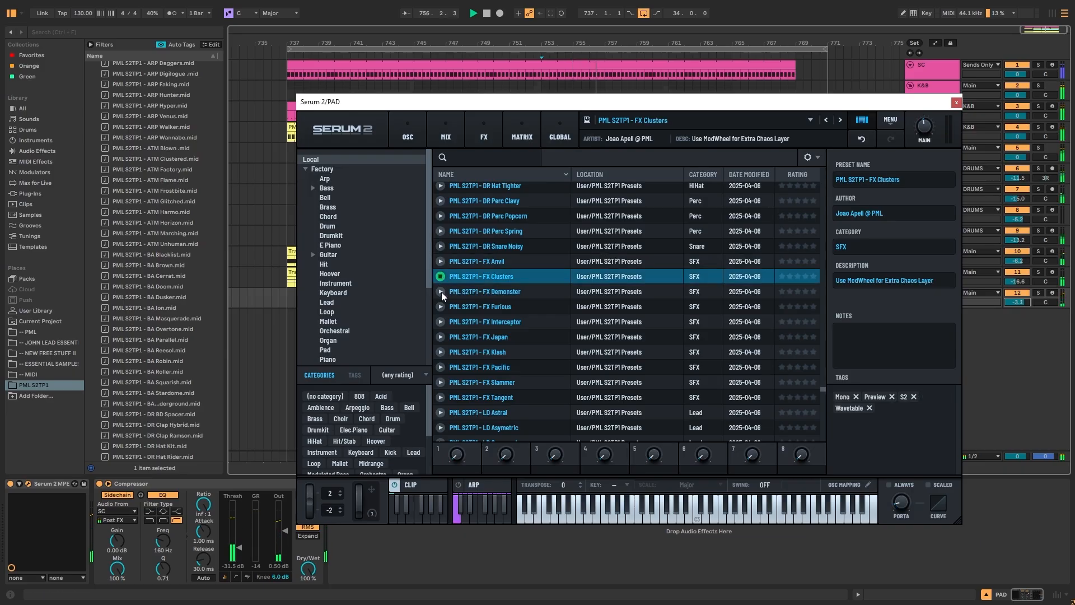
click(441, 292)
key(space)
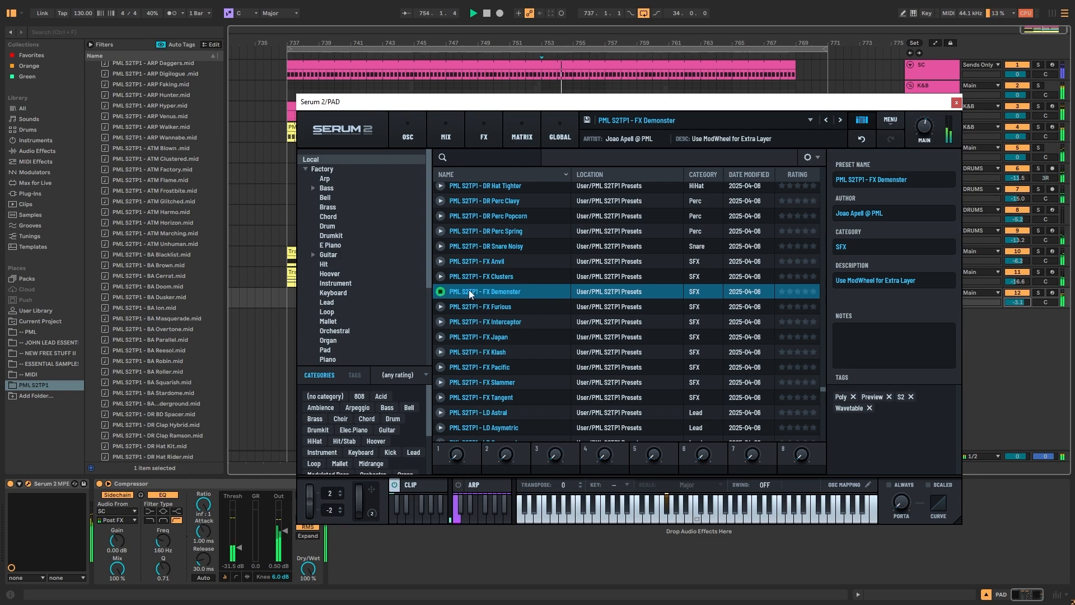
click(441, 338)
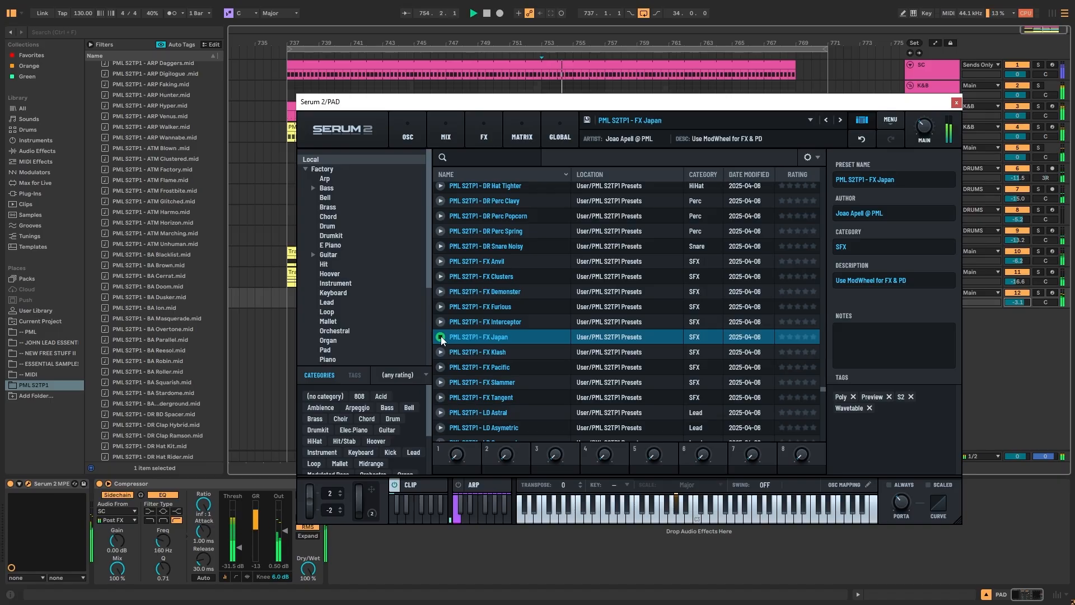
click(441, 292)
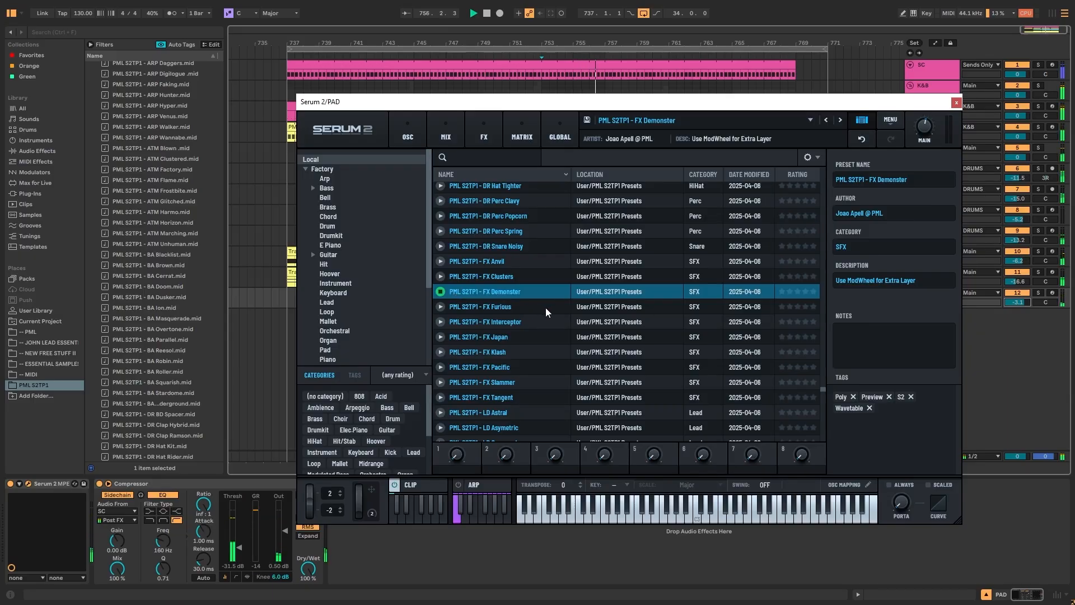
Place the FX Demonster clip from Serum 2 on the duplicated PAD track, spanning bars 737 to 739
click(422, 485)
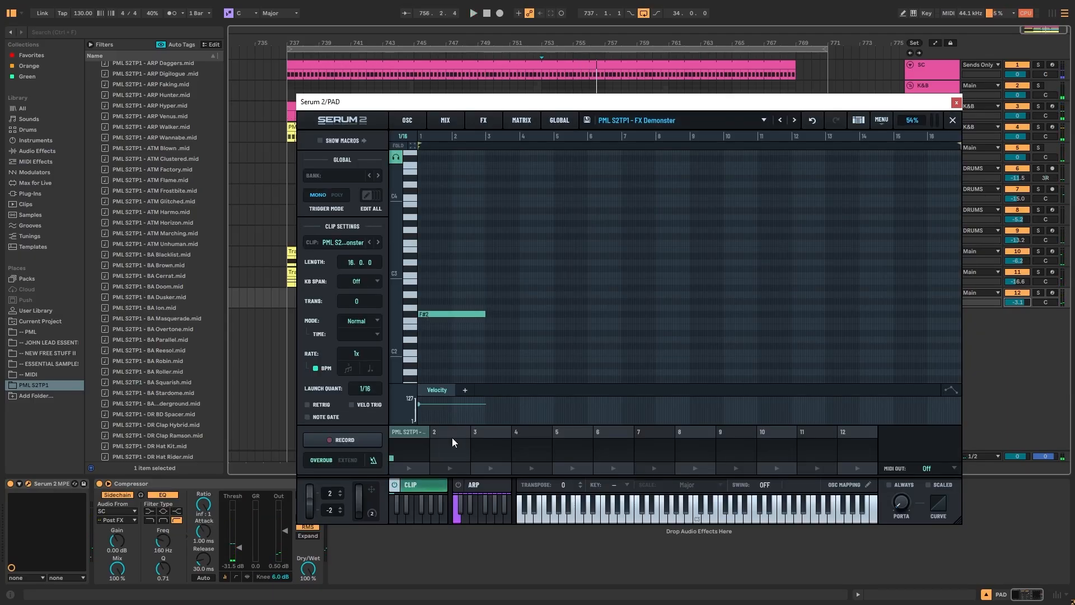
click(279, 308)
drag(278, 308, 265, 298)
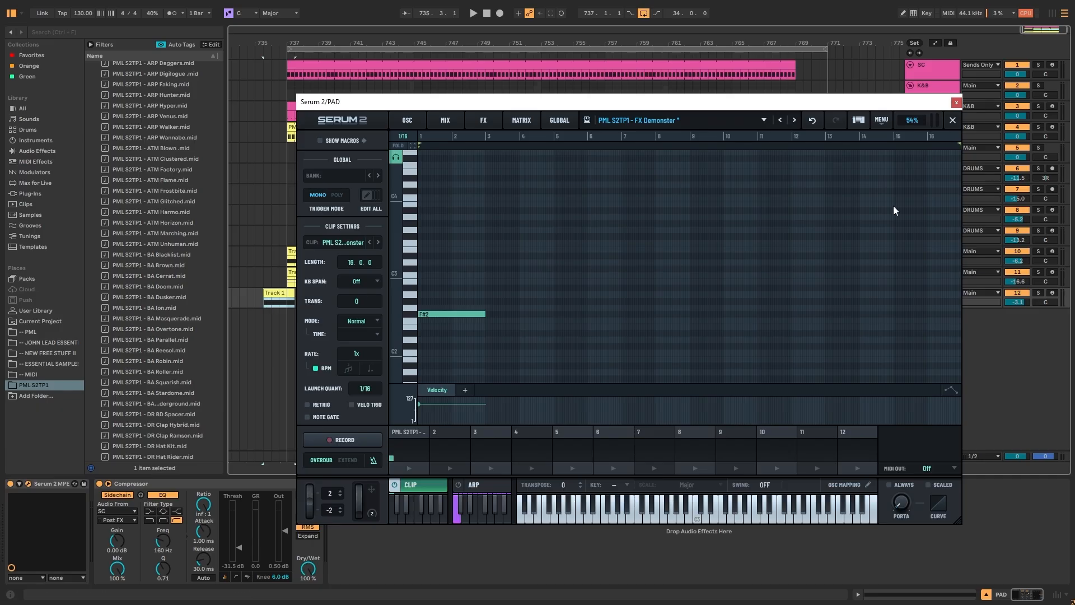
click(956, 102)
key(ctrl+d)
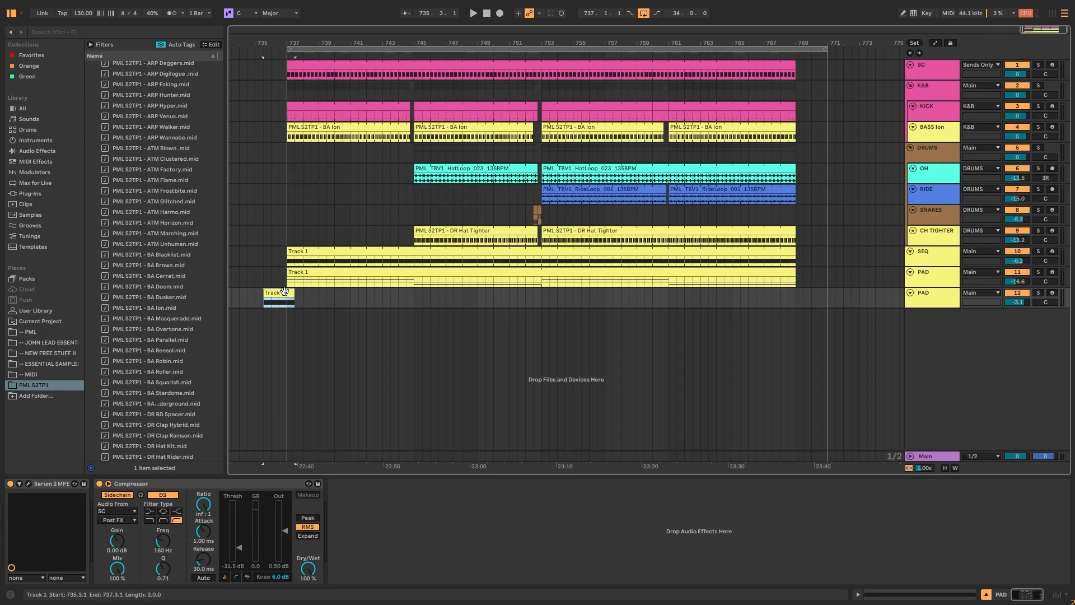
drag(304, 291, 306, 291)
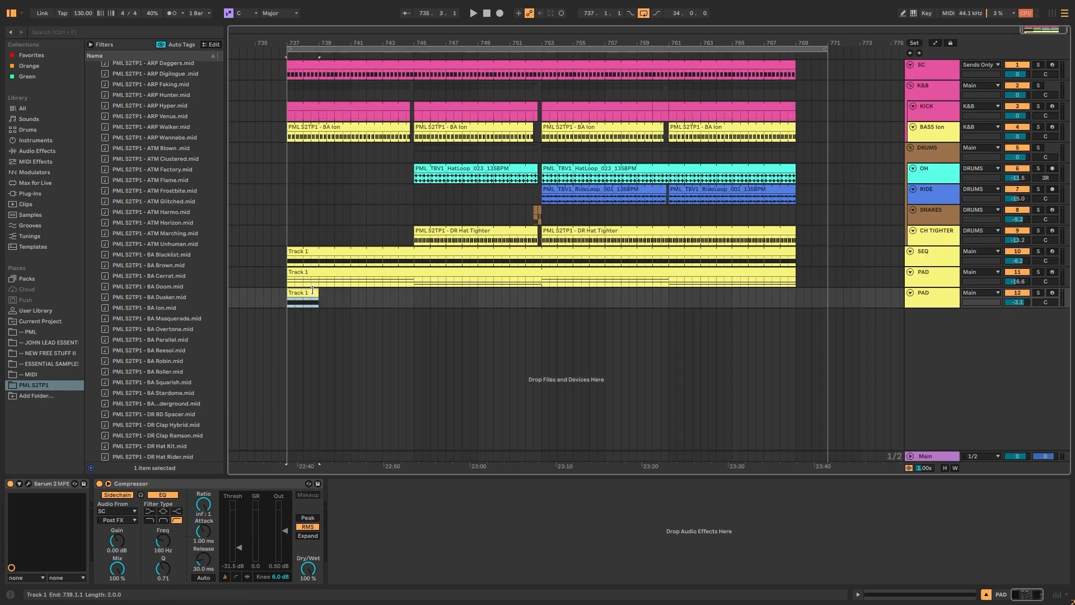
Raise the Compressor threshold to -22.8 dB during playback and copy the two-bar FX clip to bars 745, 753 and 761
key(space)
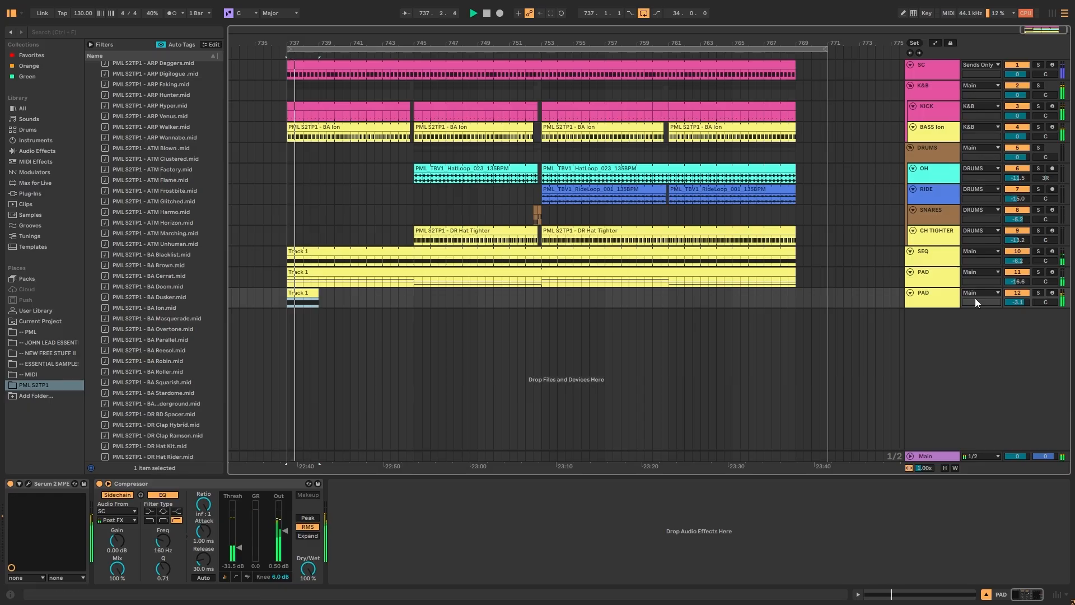
drag(240, 546, 240, 541)
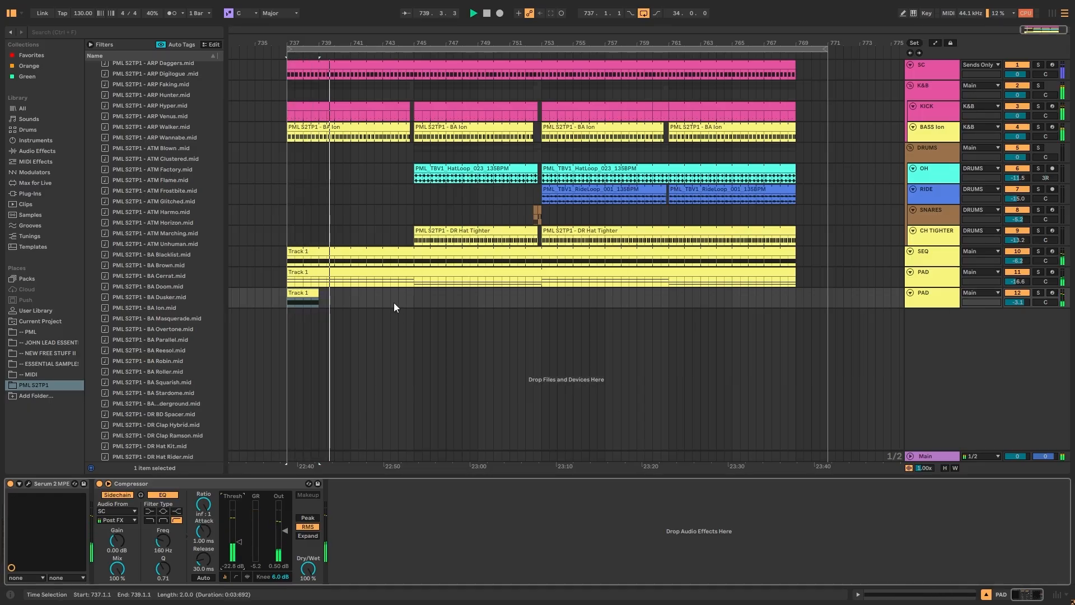
click(413, 298)
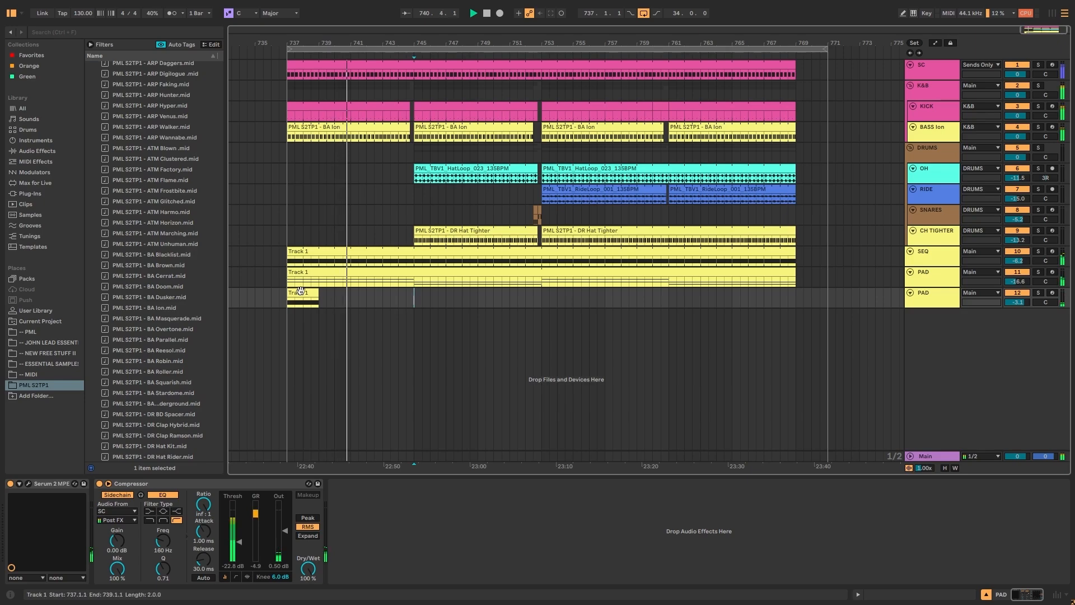
ctrl+drag(300, 291, 693, 298)
Transpose the notes in the FX clips at bars 745 and 761 down one octave to F#1
double_click(422, 298)
key(ctrl+a)
key(shift+Down)
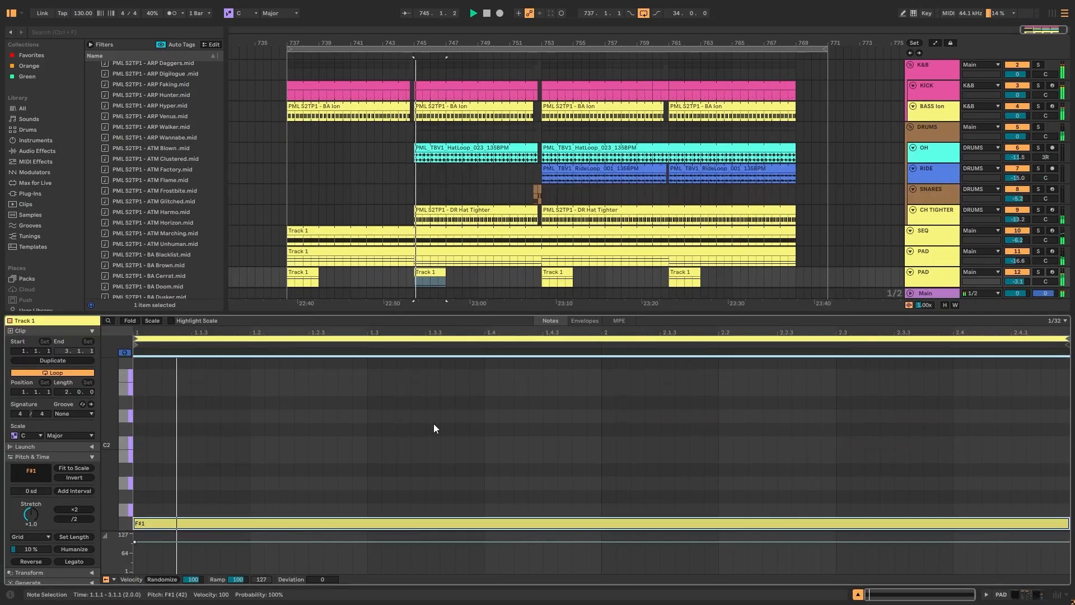
double_click(922, 275)
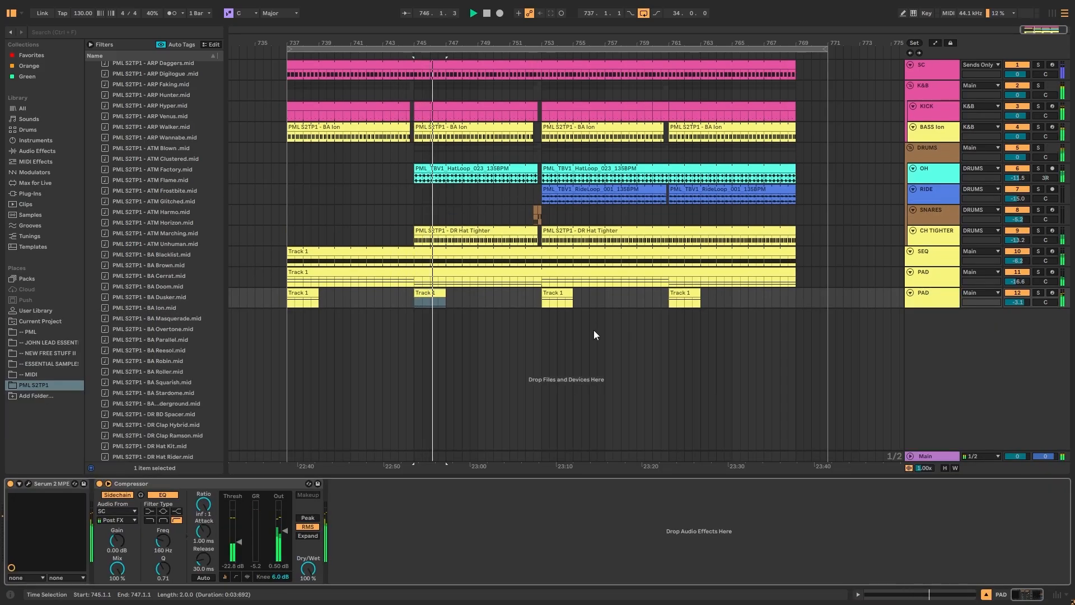
double_click(682, 292)
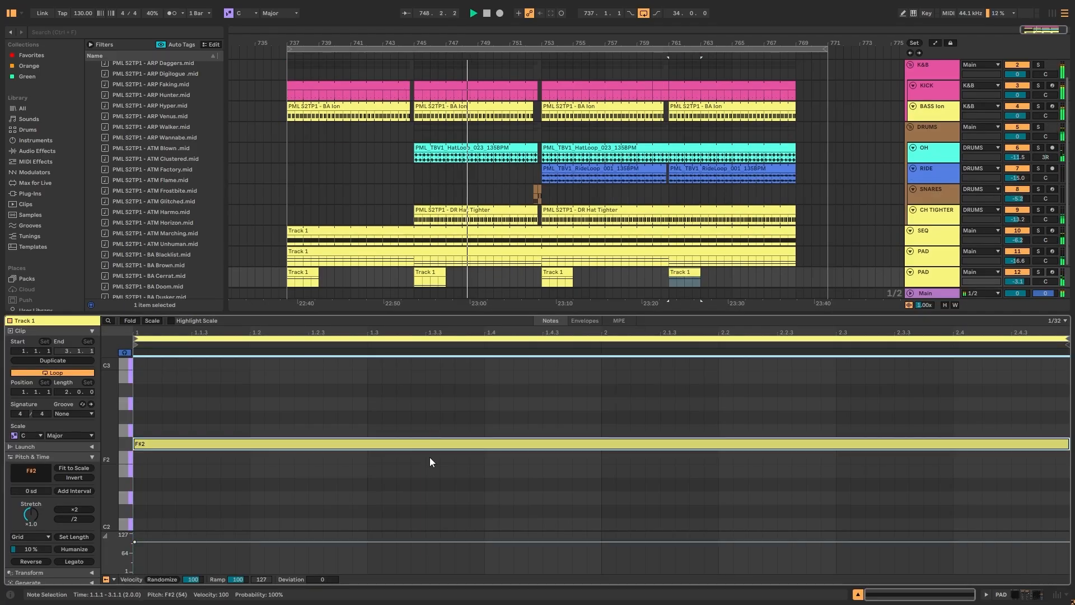
key(shift+Down)
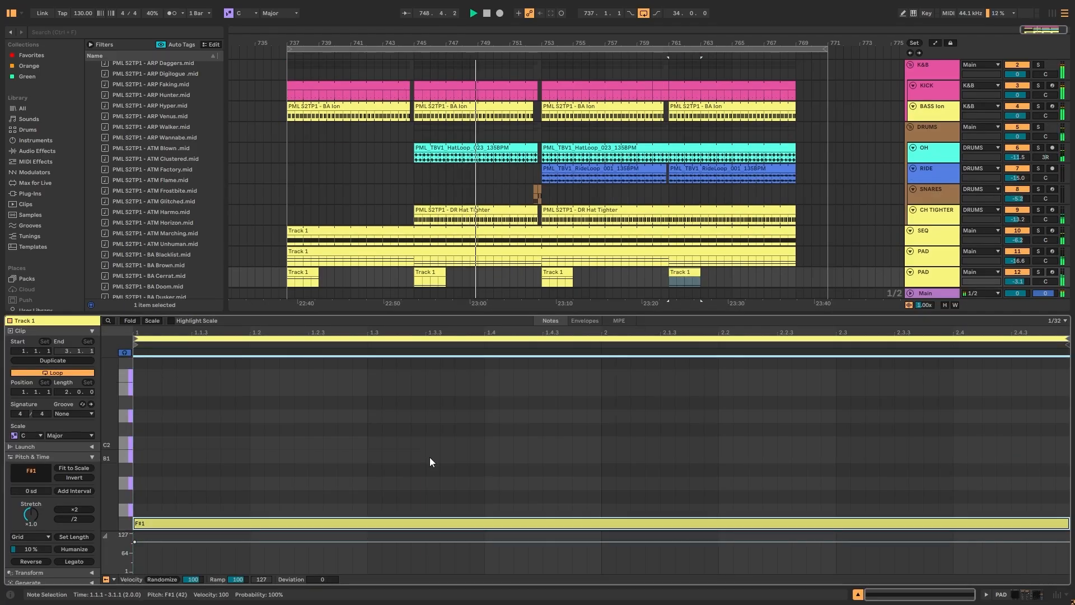
click(934, 281)
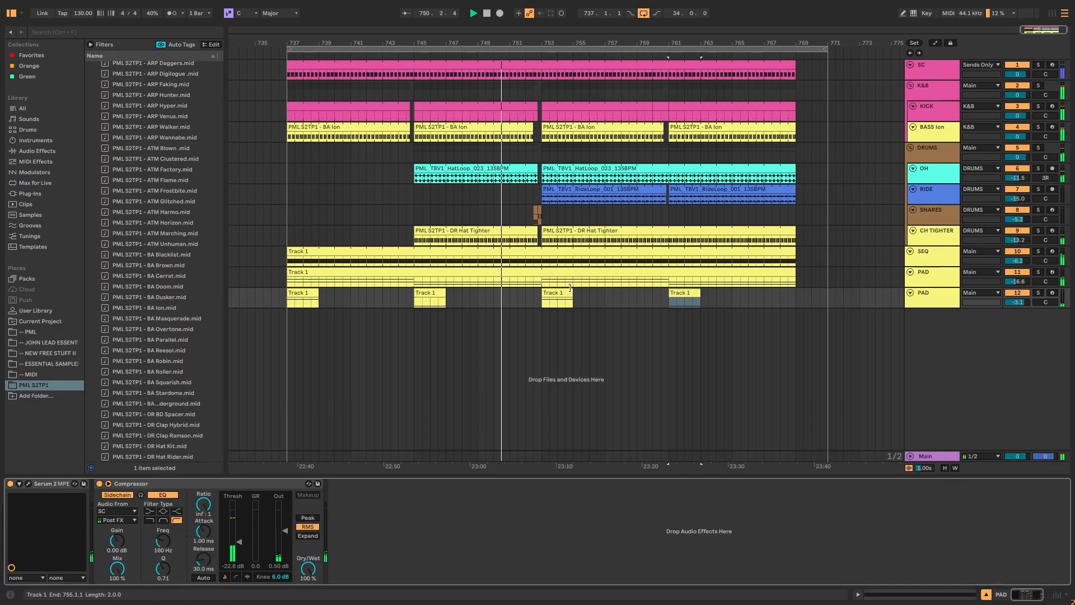
Rename the duplicated PAD track holding the two-bar clips as FX
click(933, 303)
key(ctrl+r)
text(FX)
key(Return)
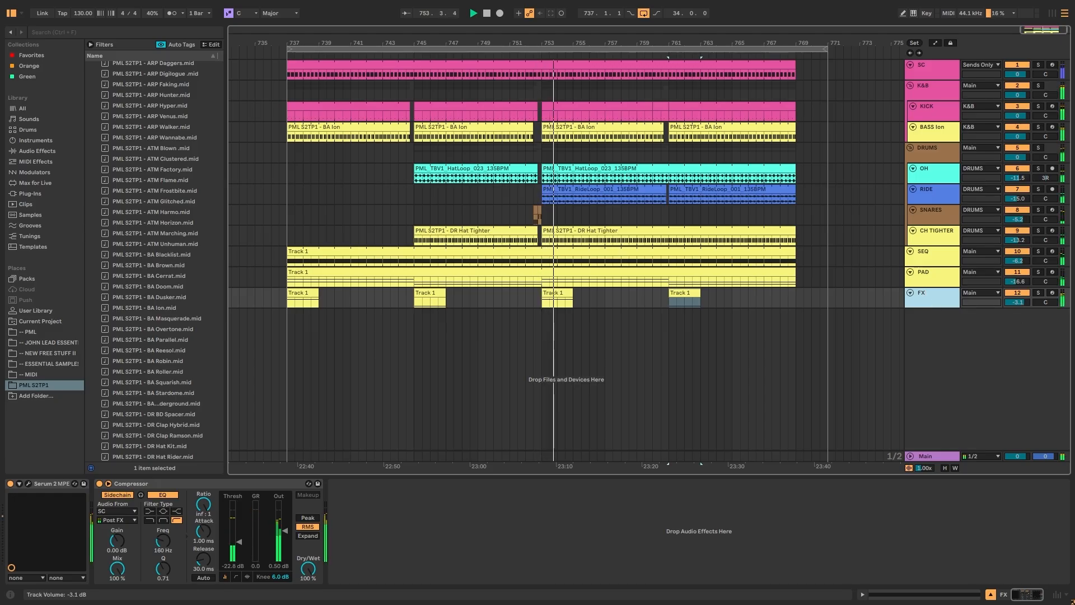
Raise the FX track volume to -1.4 dB during playback
drag(1018, 303, 1020, 296)
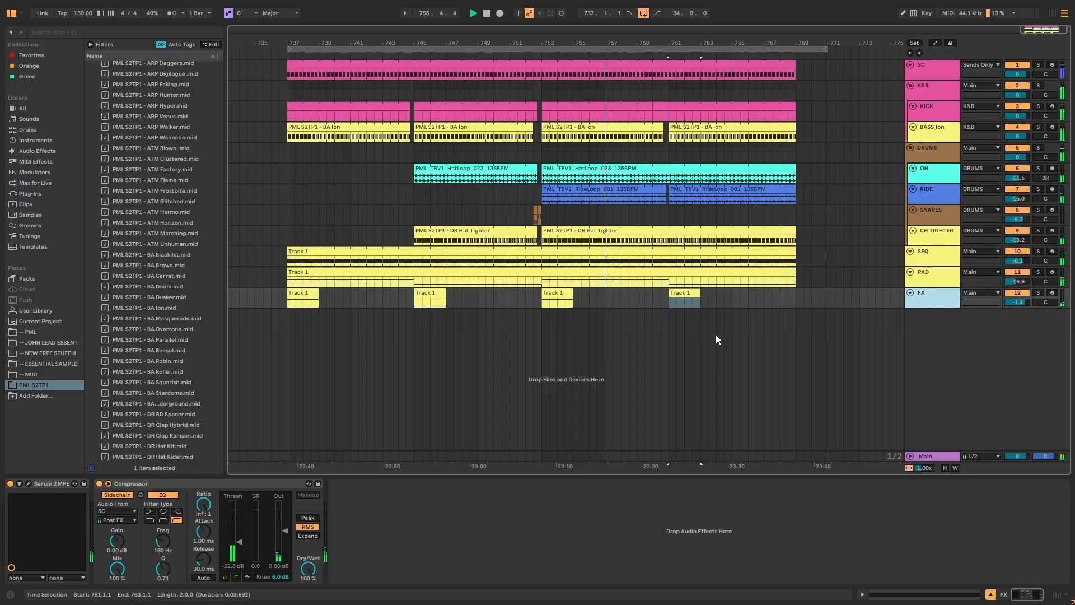
key(space)
Open Serum 2 for the FX clip at bar 753 and examine the LFO 3 curve and its destinations during playback
double_click(559, 292)
click(927, 282)
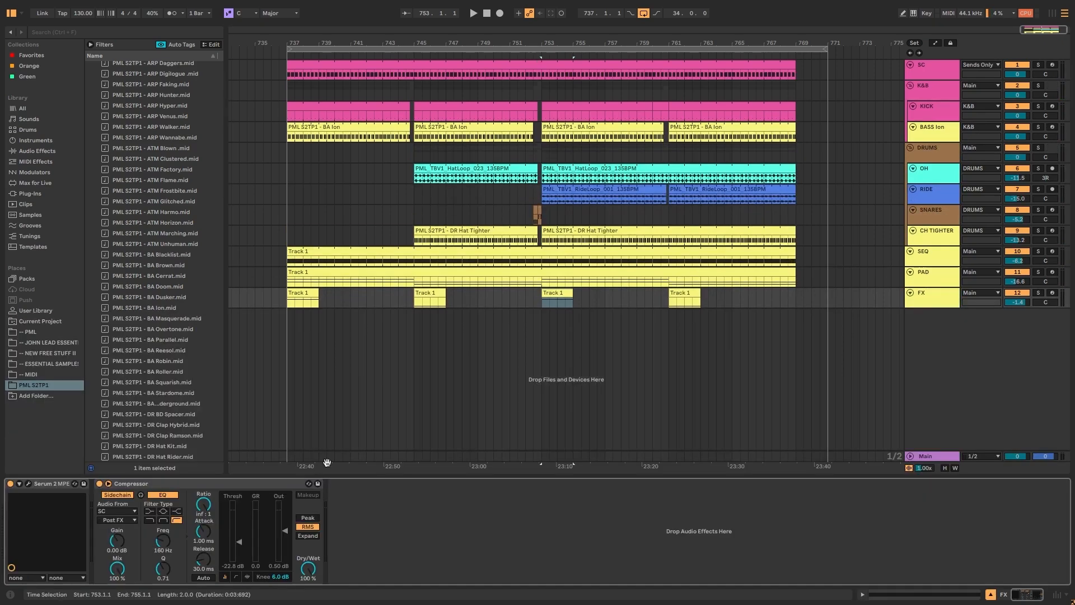
click(27, 482)
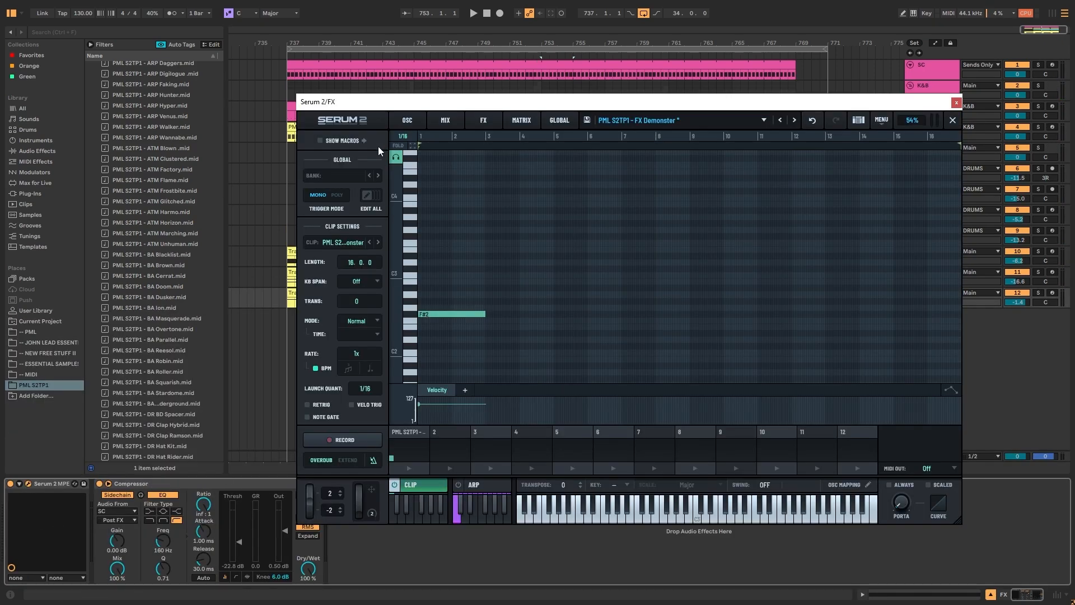
click(409, 118)
click(633, 337)
click(662, 338)
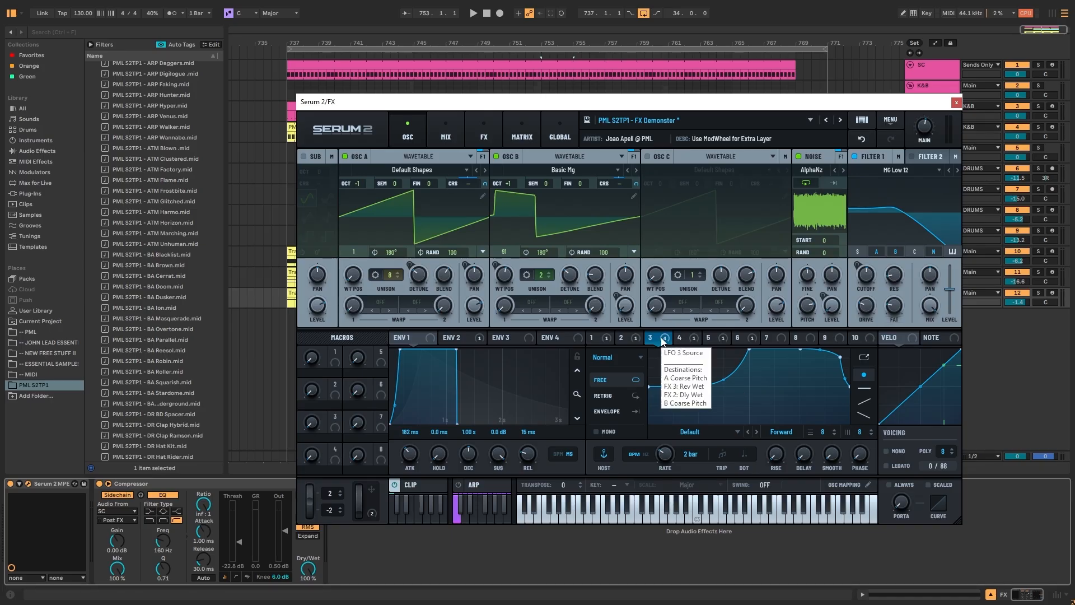
key(space)
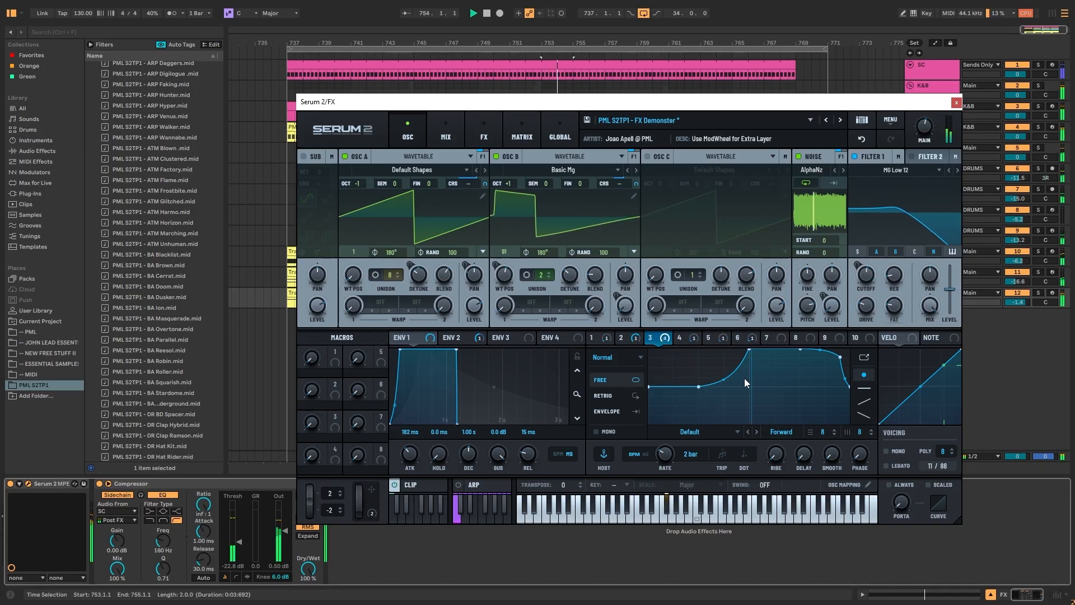
key(space)
Try pulling the peak of the LFO 3 curve down to its minimum, audition it, undo the edit and close Serum 2
drag(750, 351, 750, 432)
key(space)
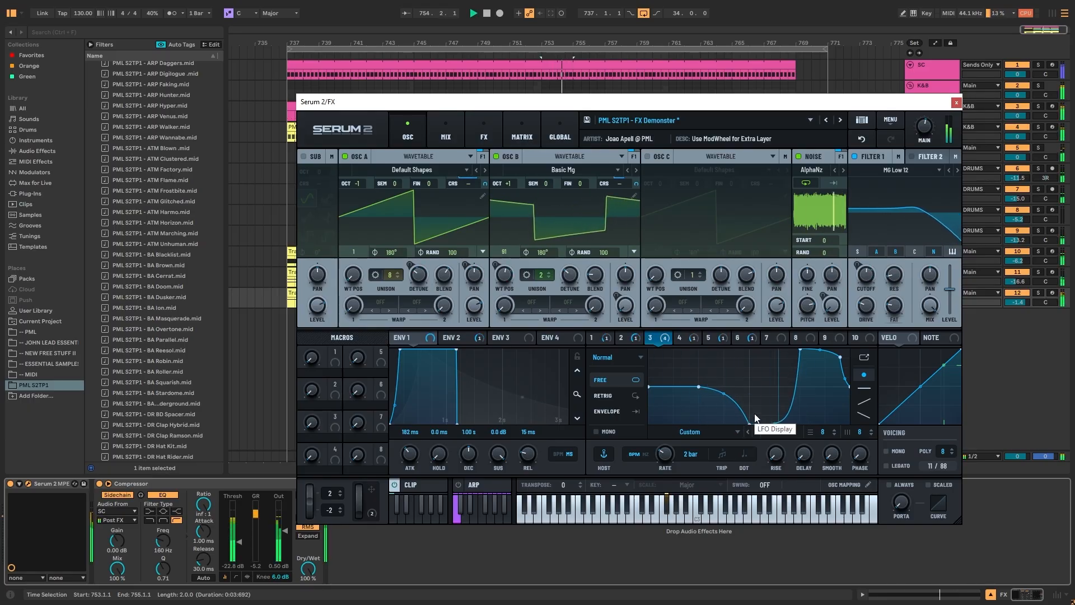
key(space)
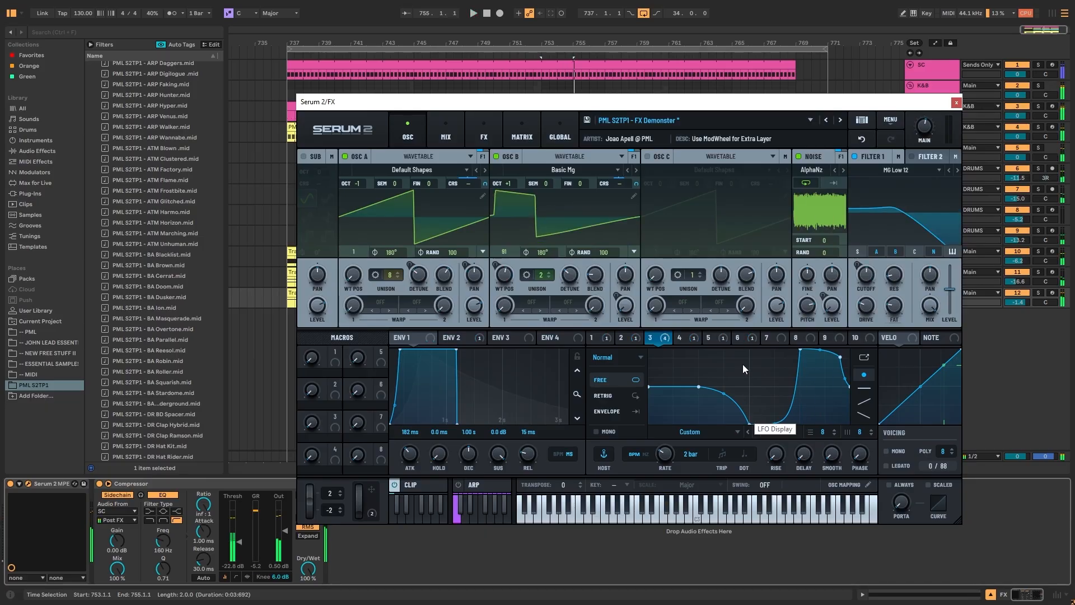
click(863, 139)
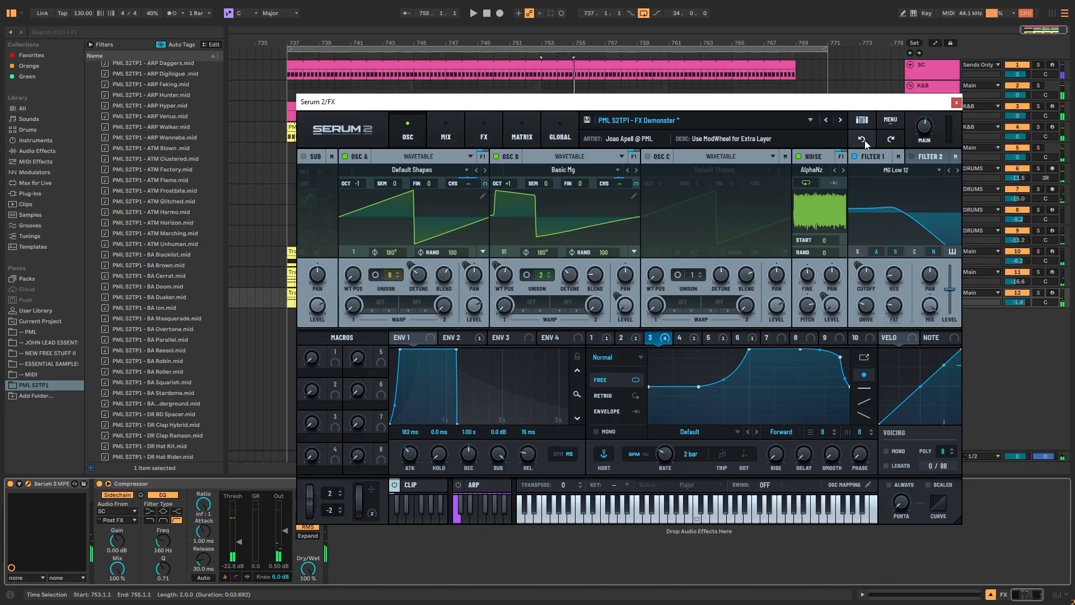
click(956, 103)
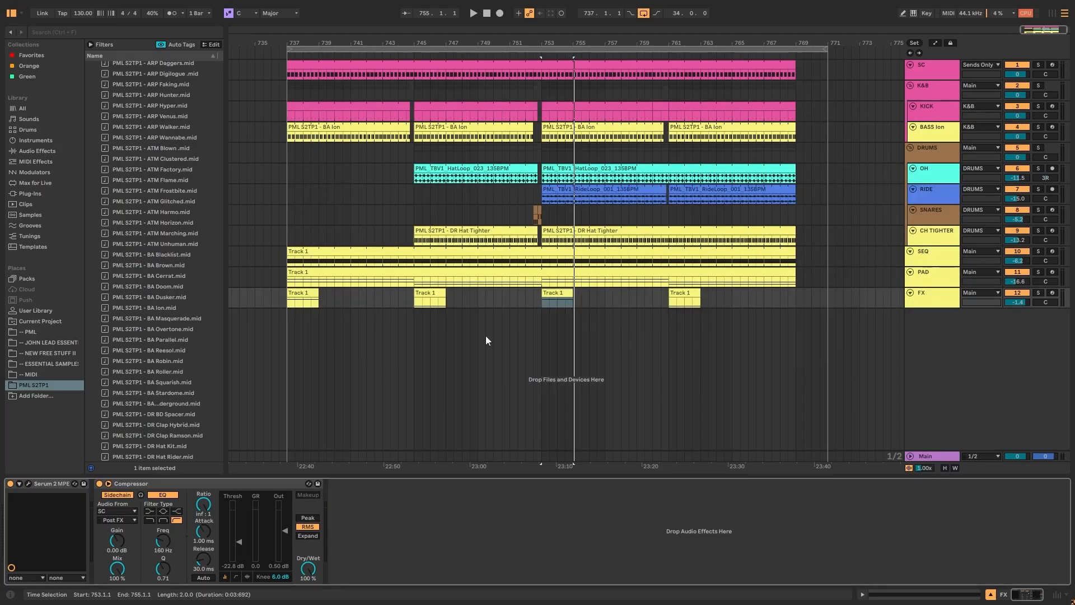
Audition the arrangement from the first FX clip at bar 737
click(302, 302)
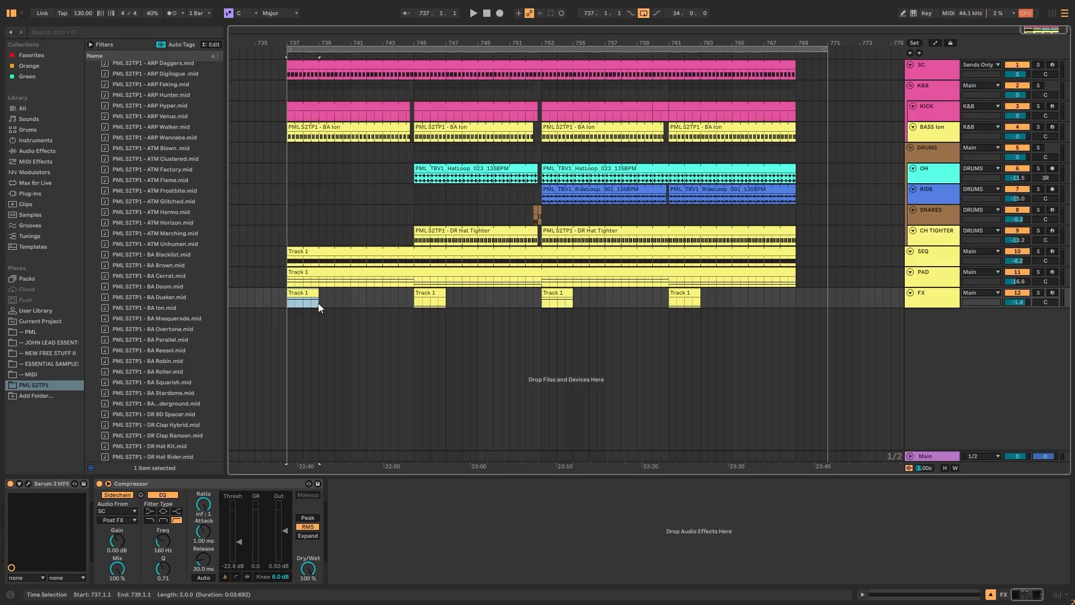
key(space)
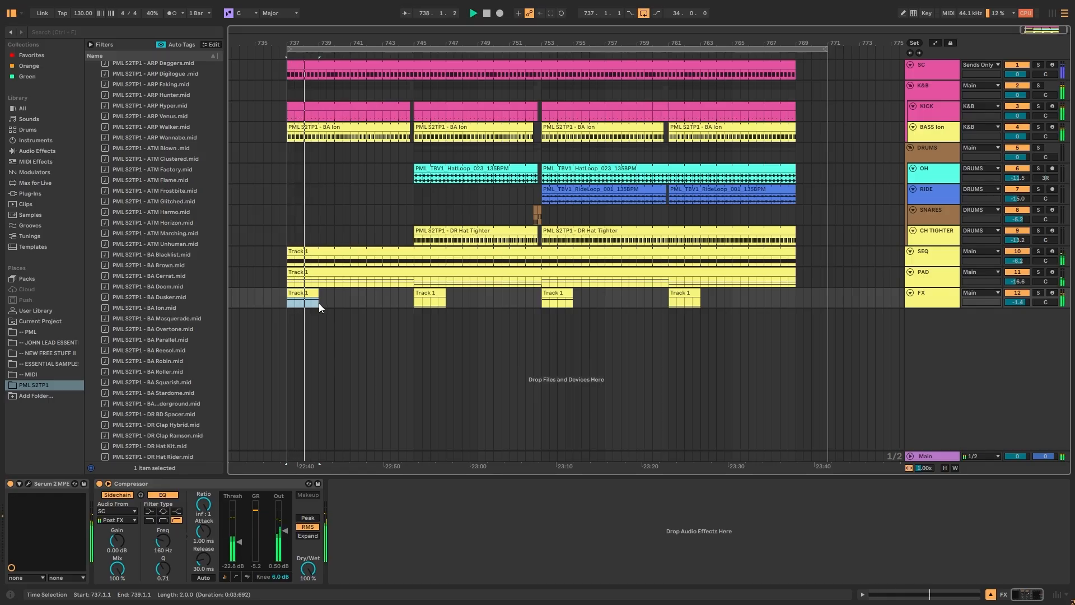
key(space)
click(321, 301)
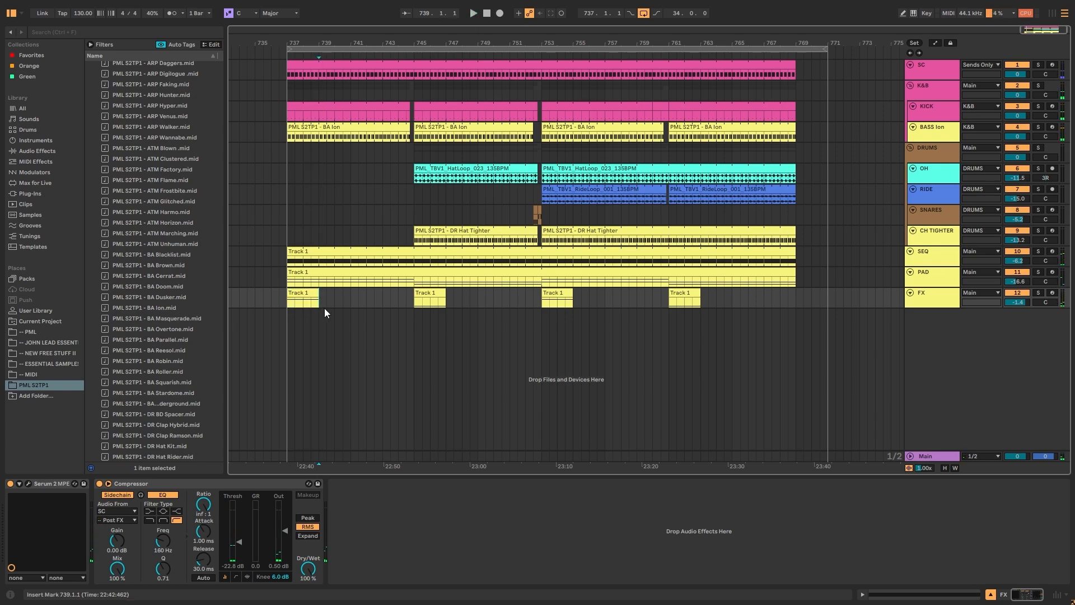
Duplicate the FX track and delete all clips from the duplicate
click(928, 297)
right_click(928, 297)
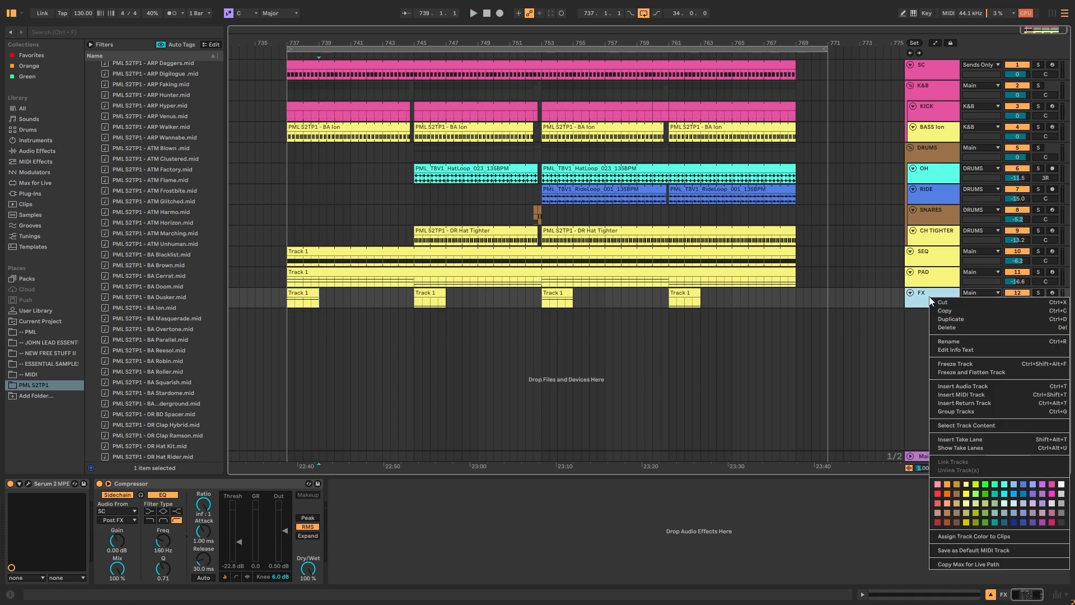
click(967, 319)
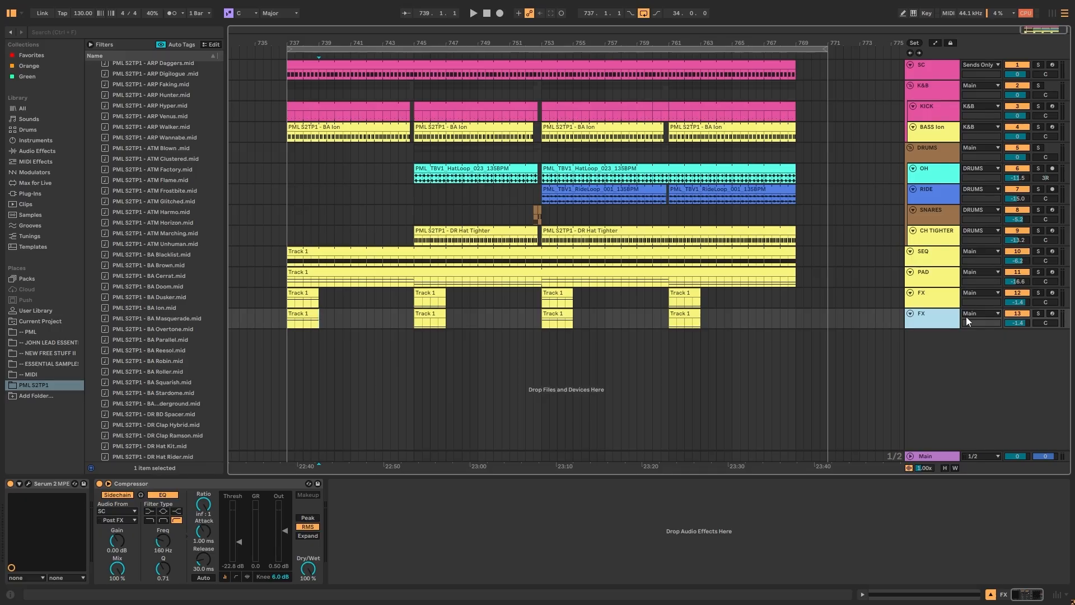
drag(810, 316, 207, 320)
key(Delete)
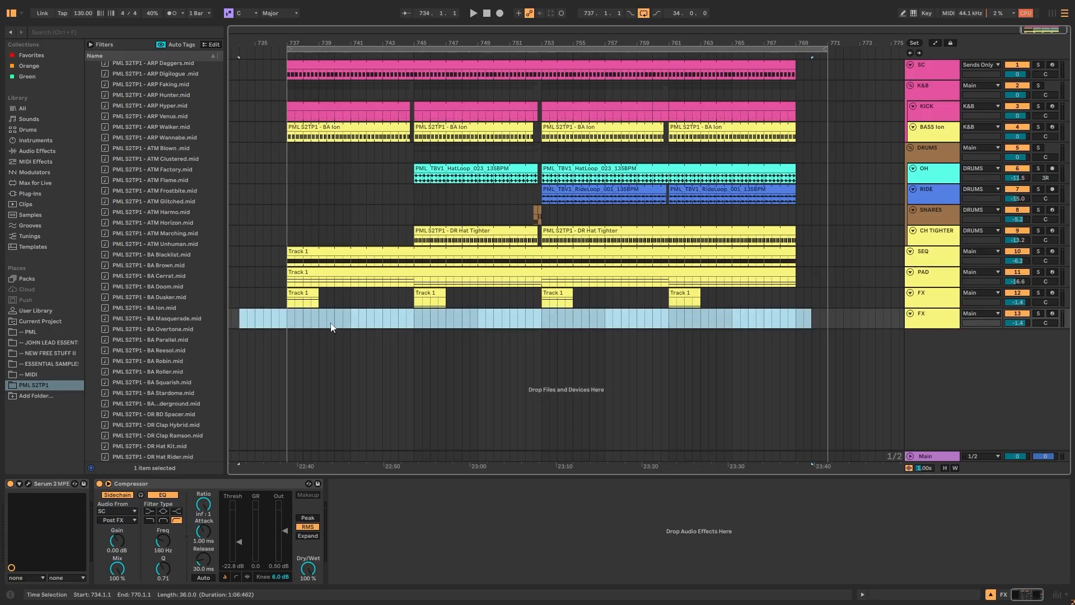
Open the Serum 2 preset browser on the empty FX duplicate, find the STB presets and start playback from bar 737
click(933, 323)
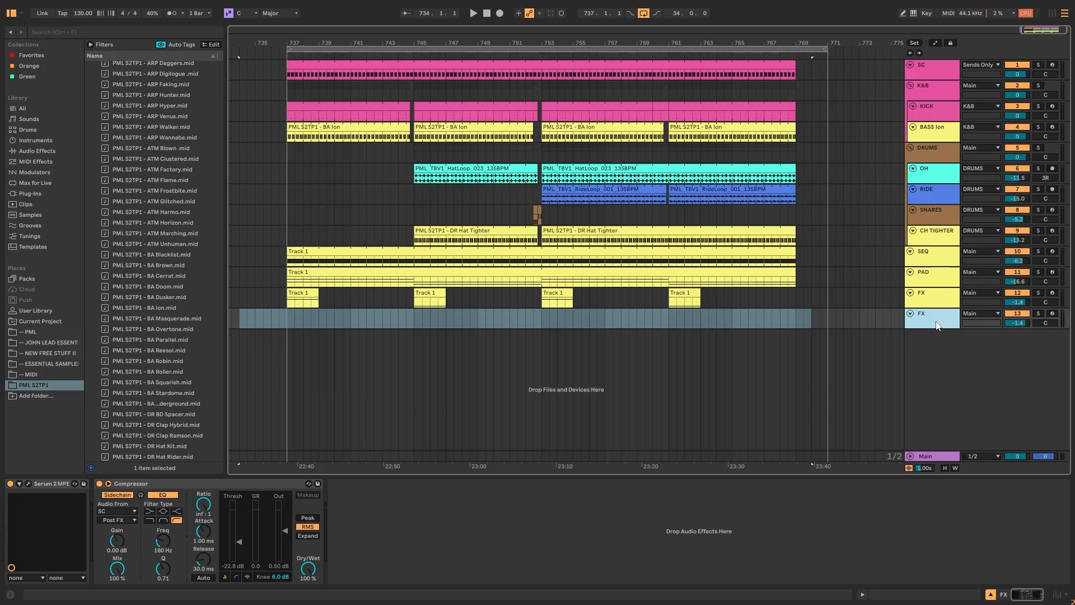
click(28, 482)
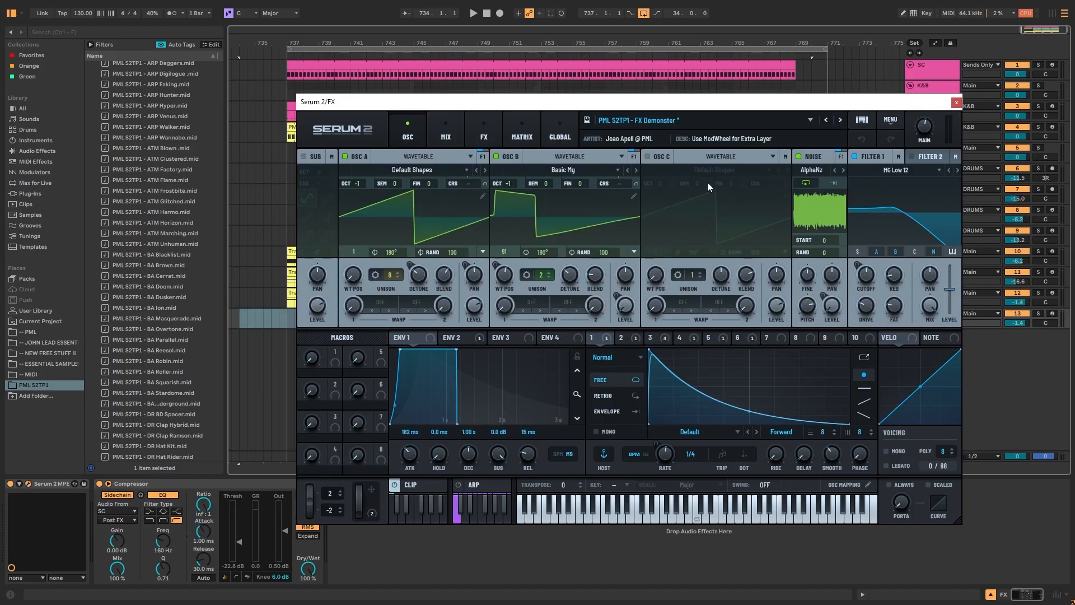
click(868, 119)
scroll(505, 326, down, 2)
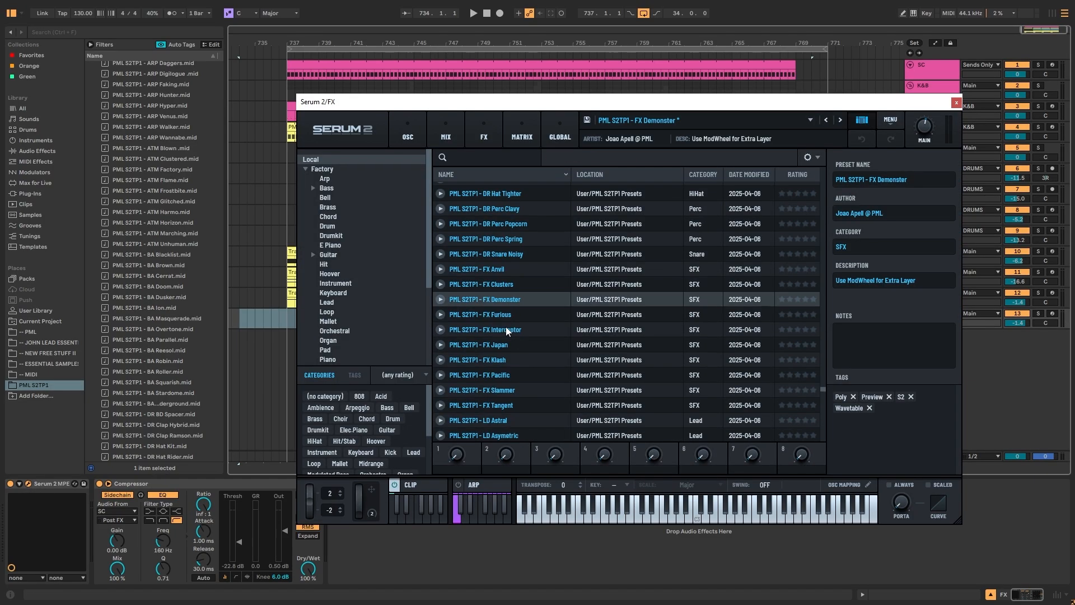
scroll(506, 325, down, 3)
scroll(505, 314, down, 5)
scroll(498, 304, down, 9)
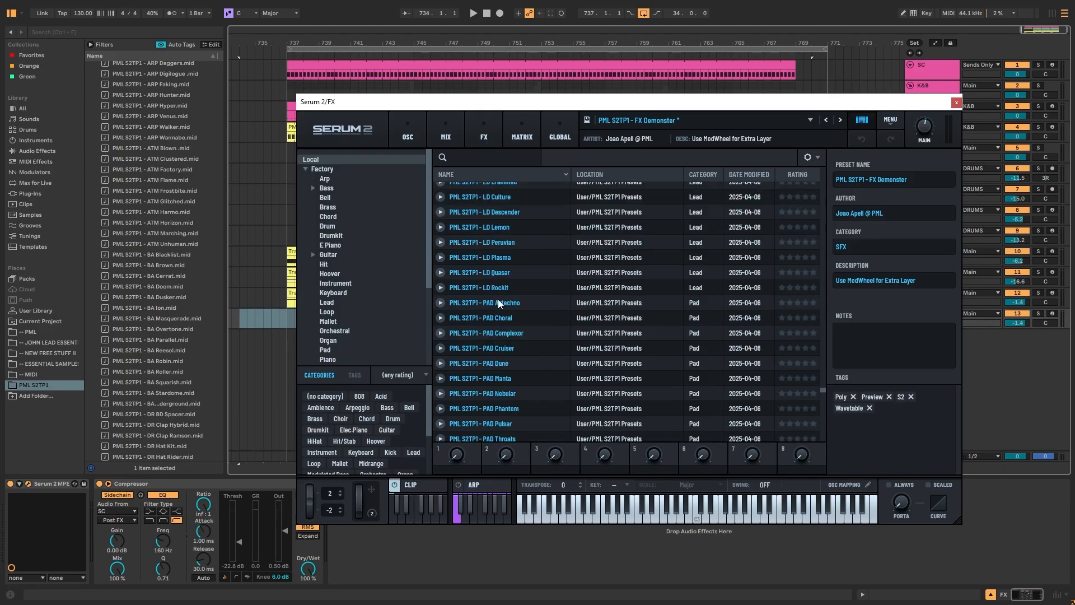
key(space)
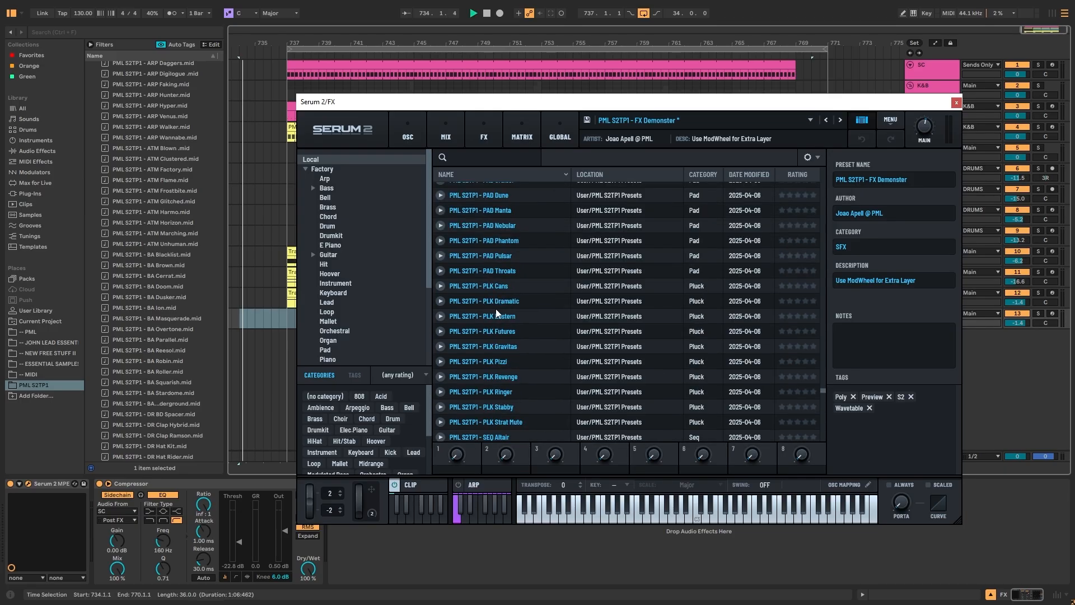
click(284, 318)
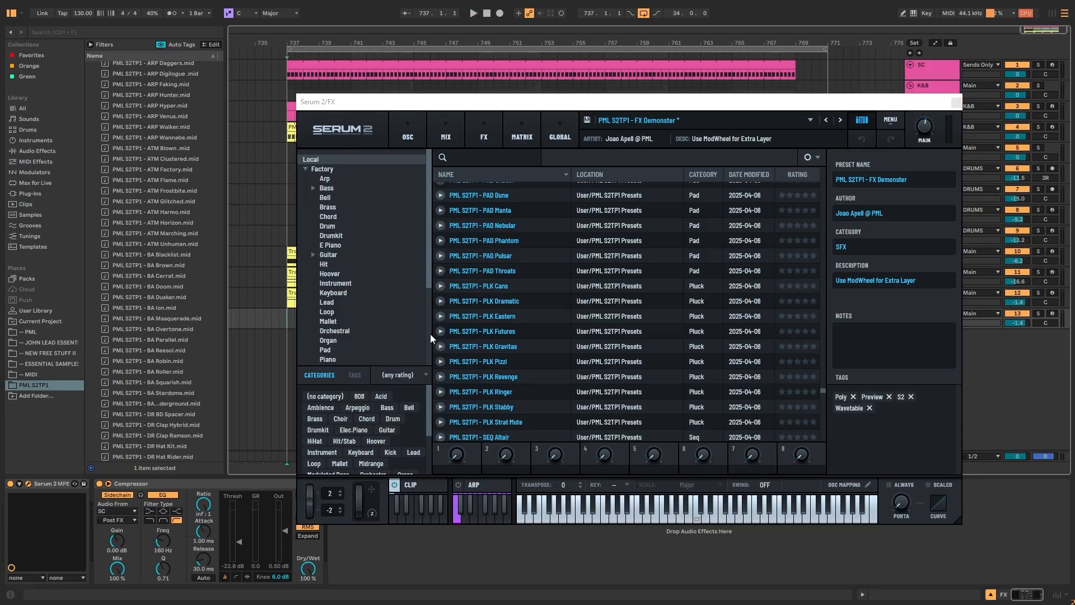
scroll(493, 330, down, 3)
scroll(513, 356, down, 3)
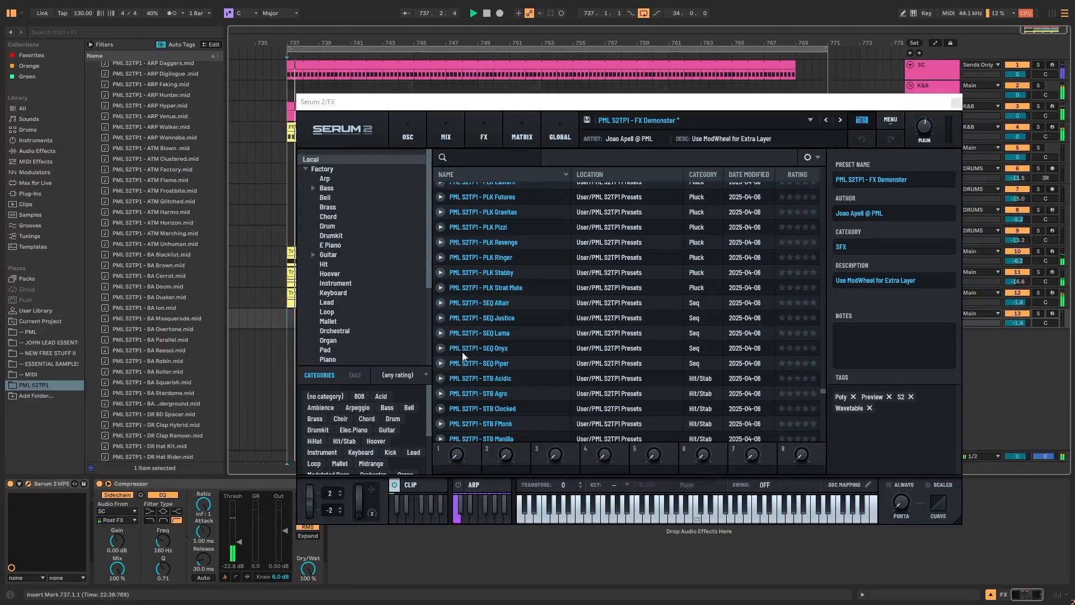
Audition the PML S2TP1 presets STB Clocked, STB Nova, STB Pirates and STB Steiner against the arrangement
click(440, 408)
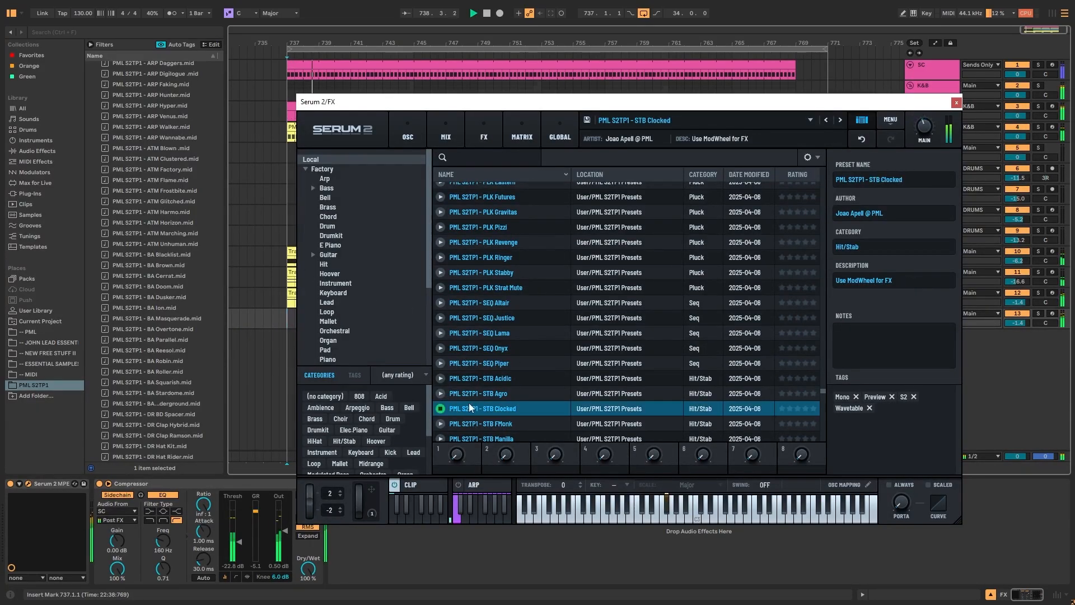
scroll(521, 349, down, 1)
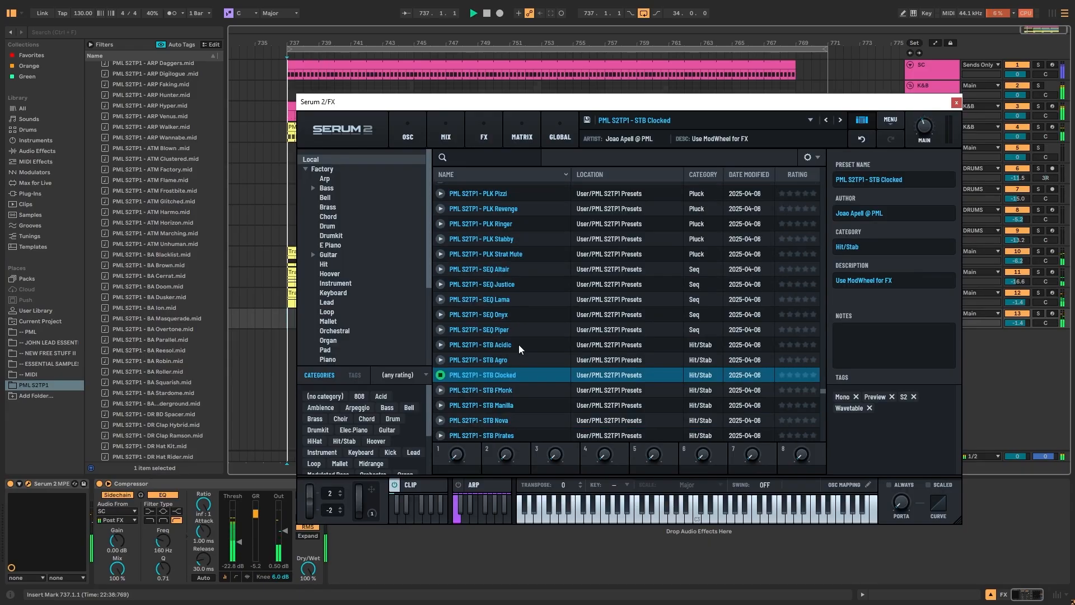
scroll(519, 344, down, 1)
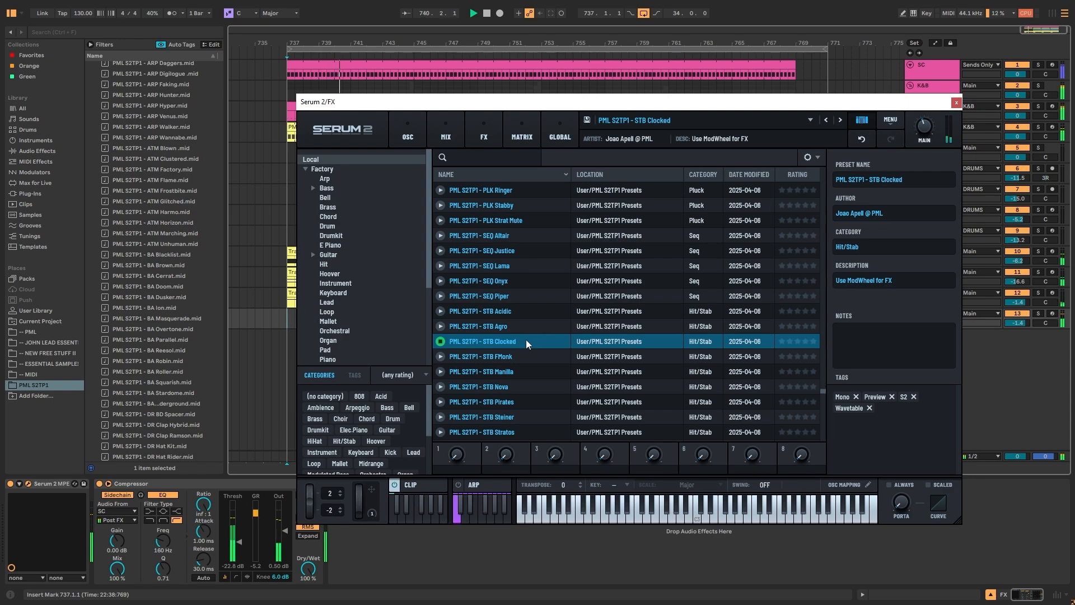
click(440, 388)
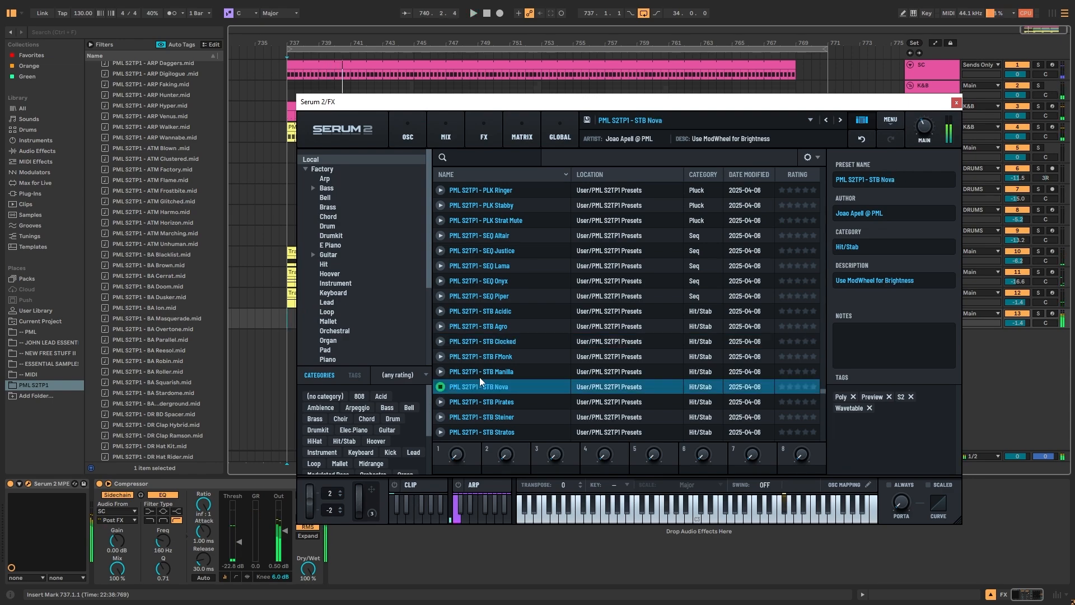
click(440, 402)
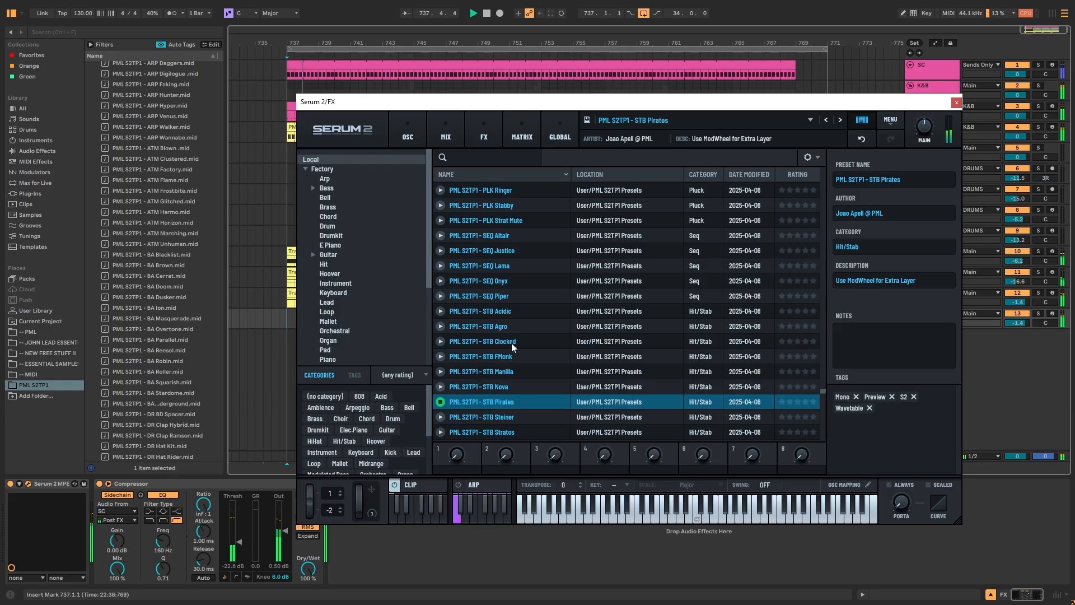
scroll(512, 344, down, 3)
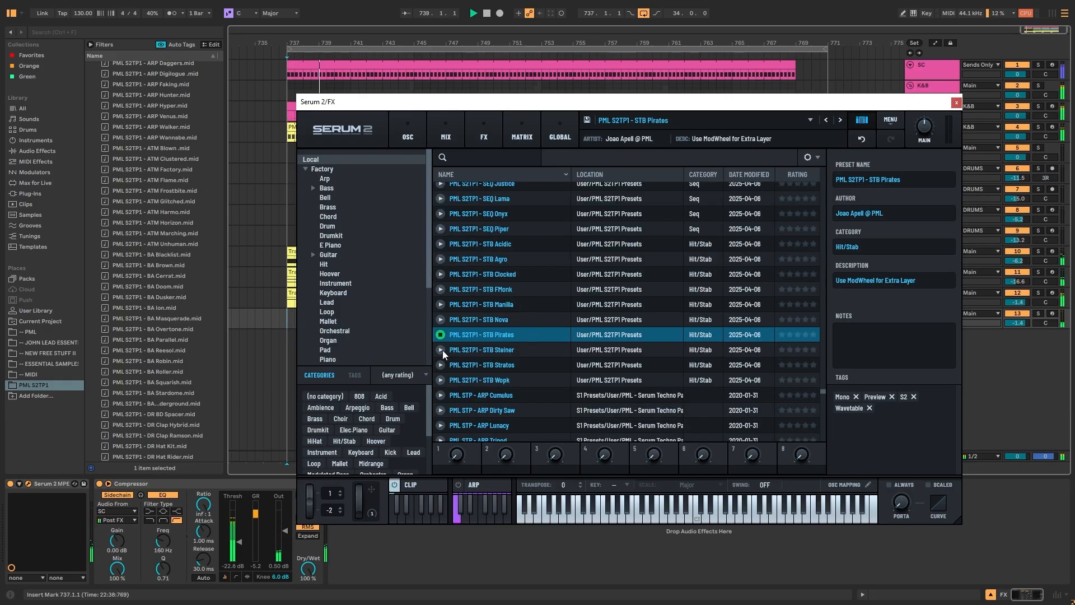
click(440, 350)
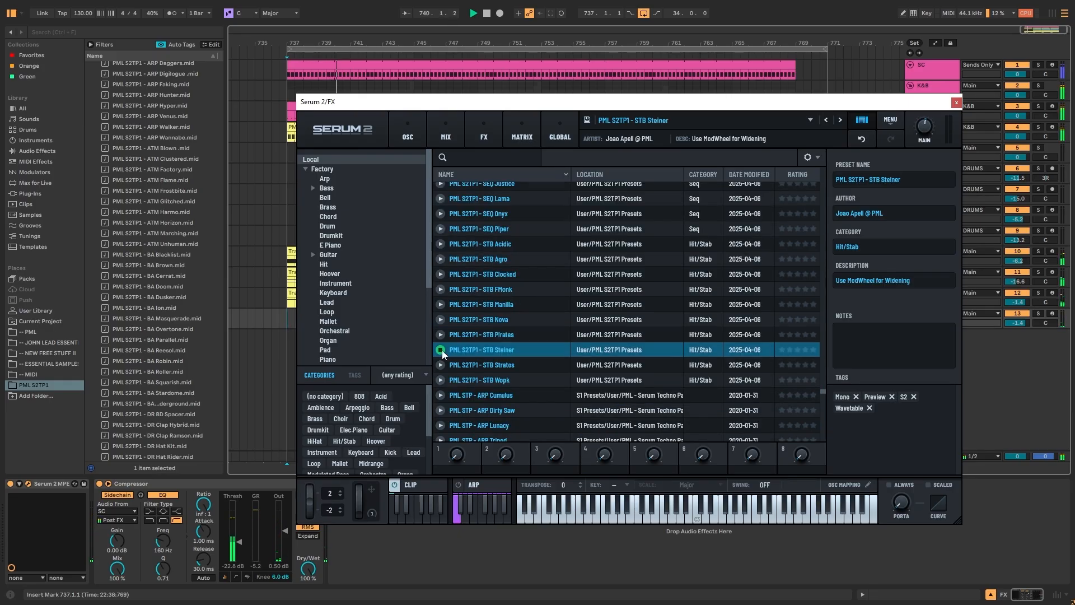
key(space)
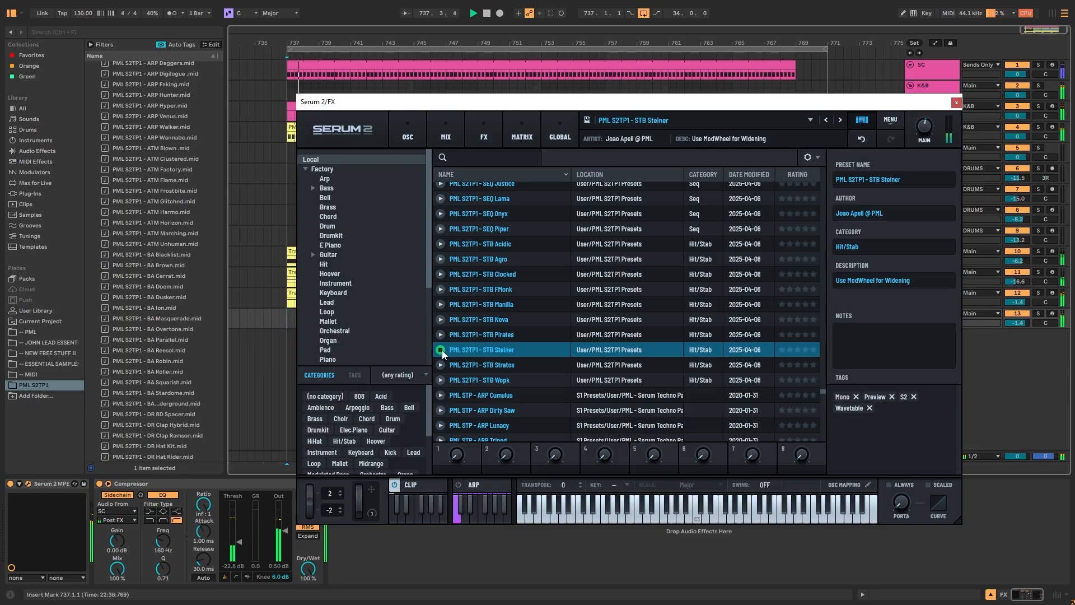
Load the PML S2TP1 - STB Stratos preset and transpose all notes of its clip up to F#
click(440, 365)
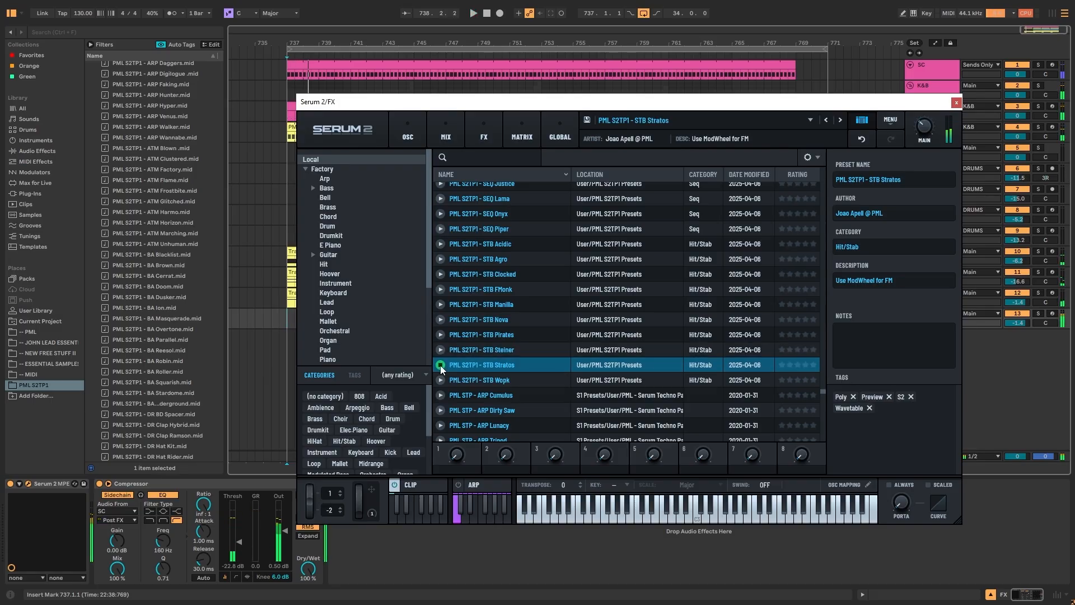
key(space)
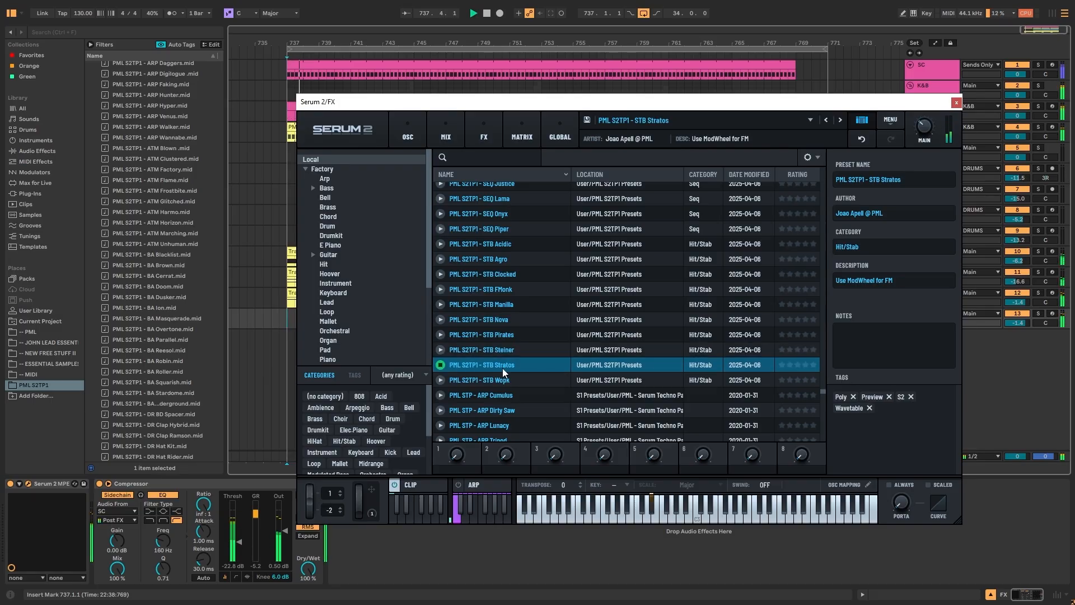
click(423, 484)
click(409, 278)
drag(809, 241, 410, 307)
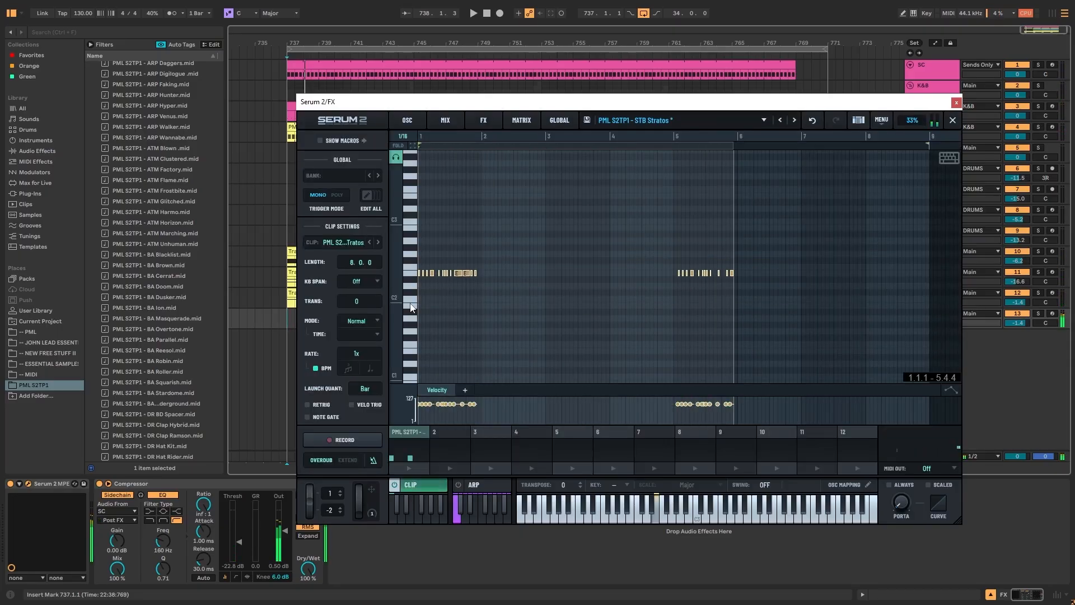
key(Up)
key(Up)
key(Up)
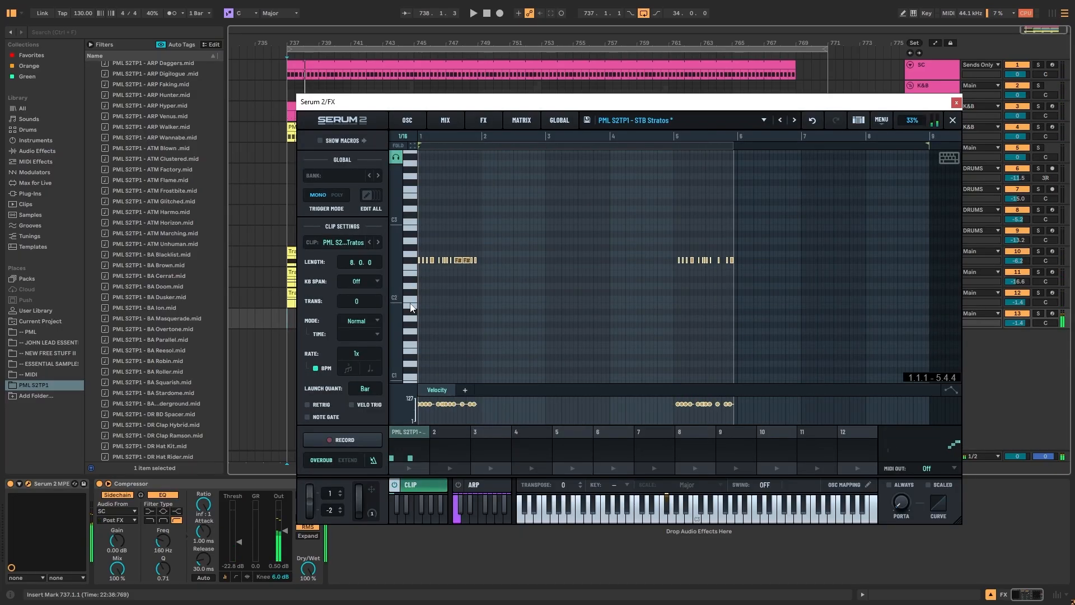
Play the arrangement with the Serum 2 window closed, and reopen it to audition the transposed STB Stratos clip
click(956, 103)
key(space)
key(space)
click(27, 484)
key(space)
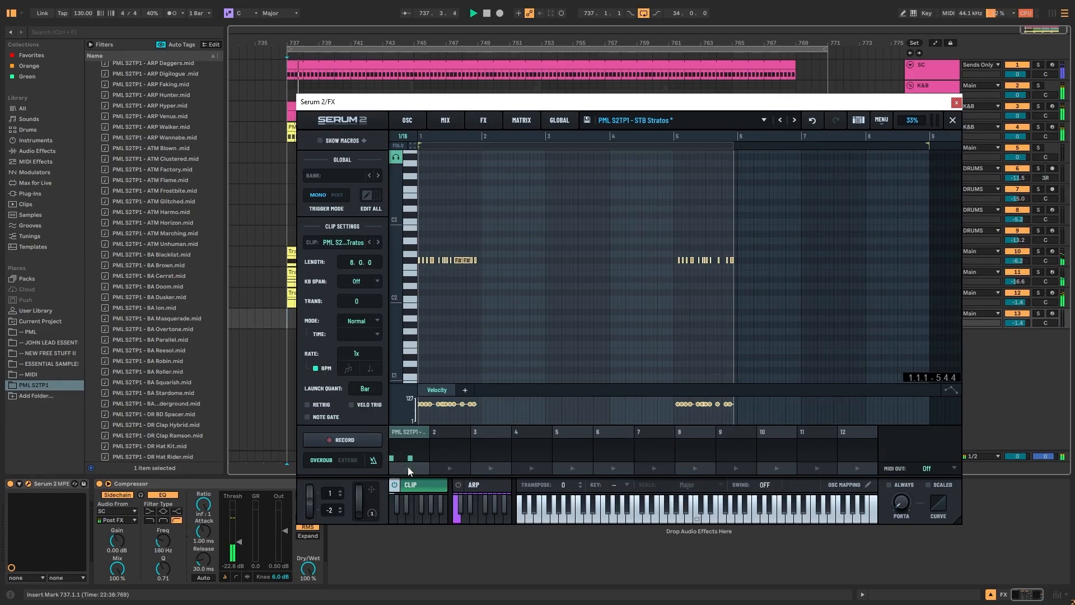
Place the STB Stratos MIDI clip from Serum 2 on the last FX track, starting at bar 739, and close the plugin window
drag(385, 435, 272, 317)
click(956, 102)
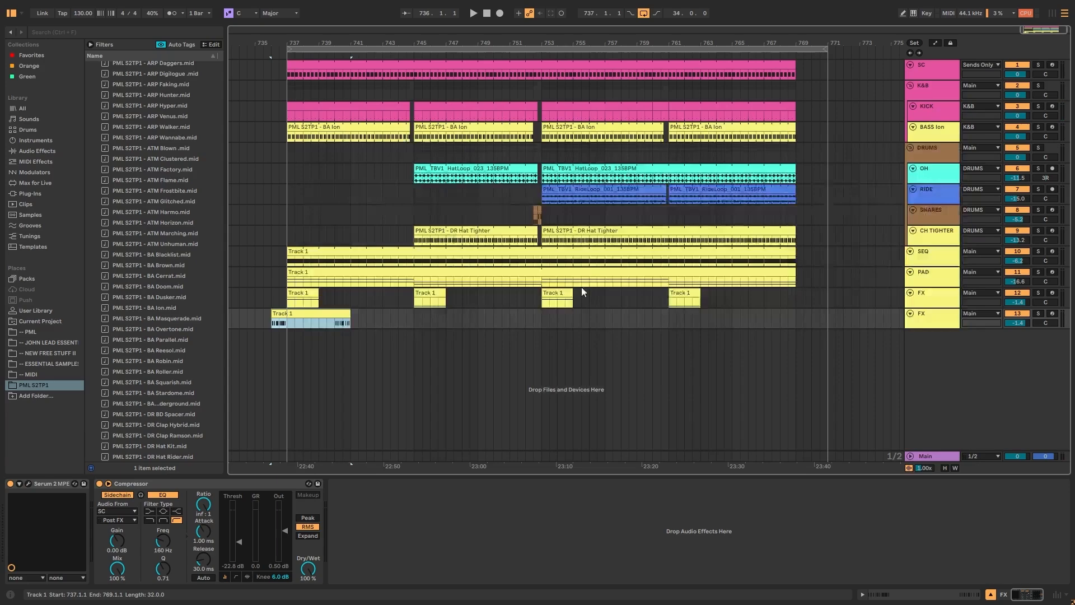
drag(315, 313, 399, 312)
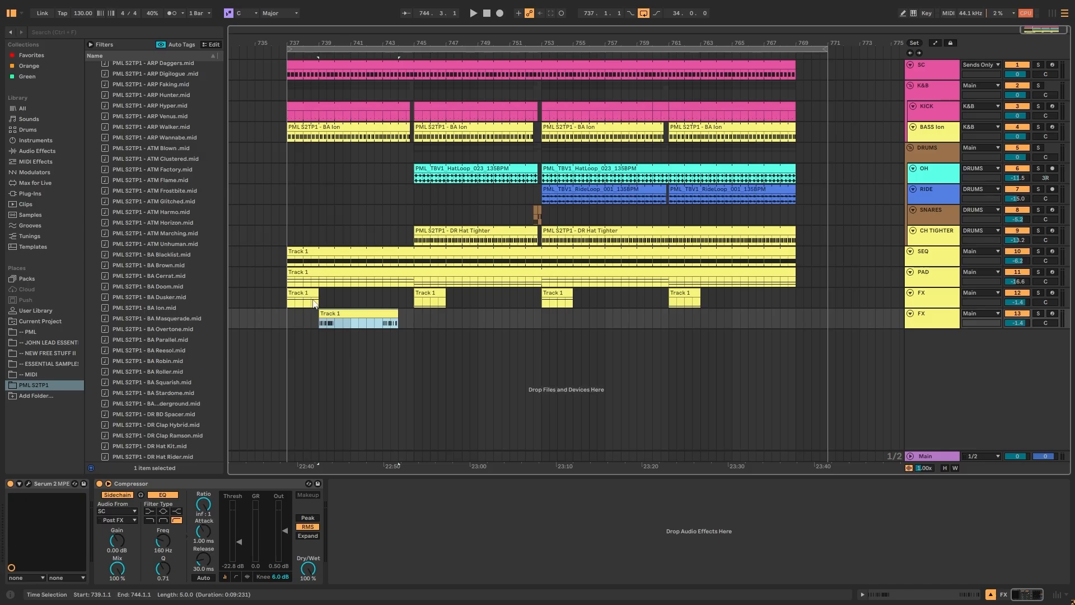
Play from bar 737, and set the stab track's volume to -2.4 dB and its Compressor threshold to -31.5 dB
key(space)
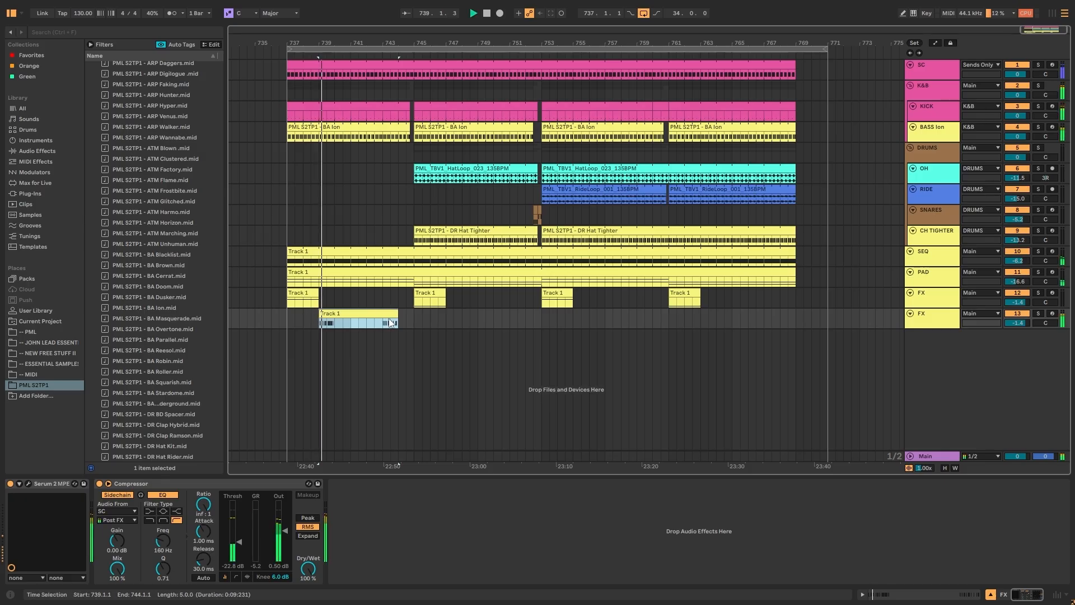
click(287, 316)
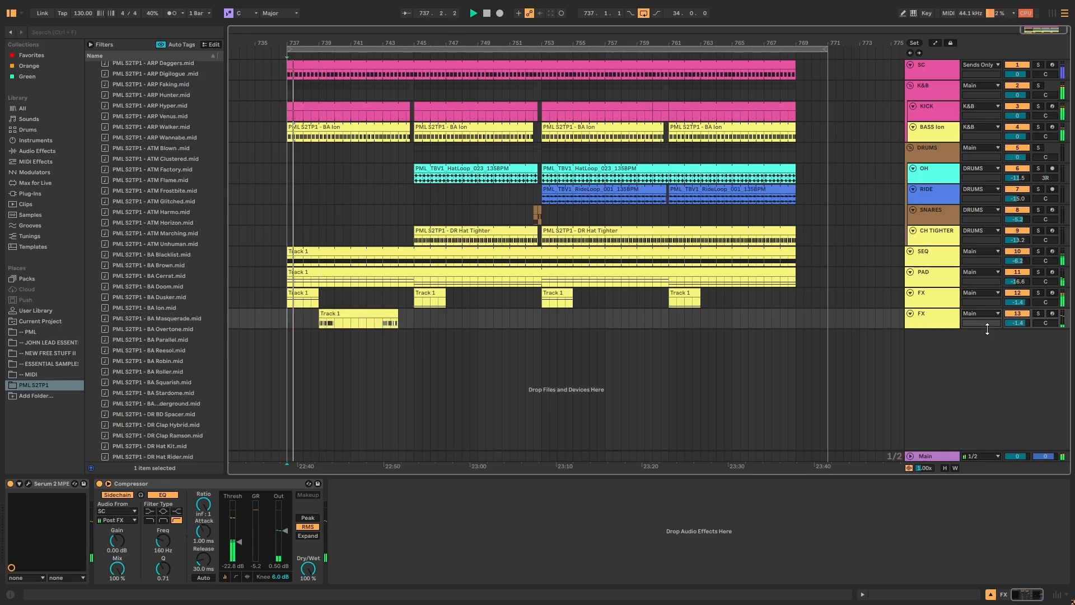
drag(1017, 323, 1016, 328)
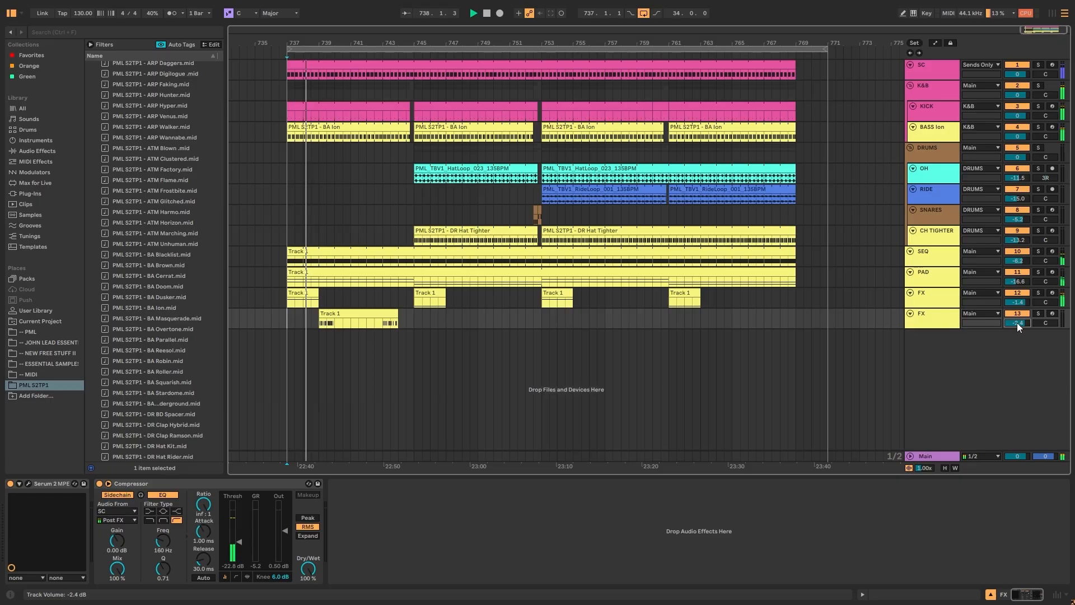
click(933, 321)
drag(243, 543, 243, 552)
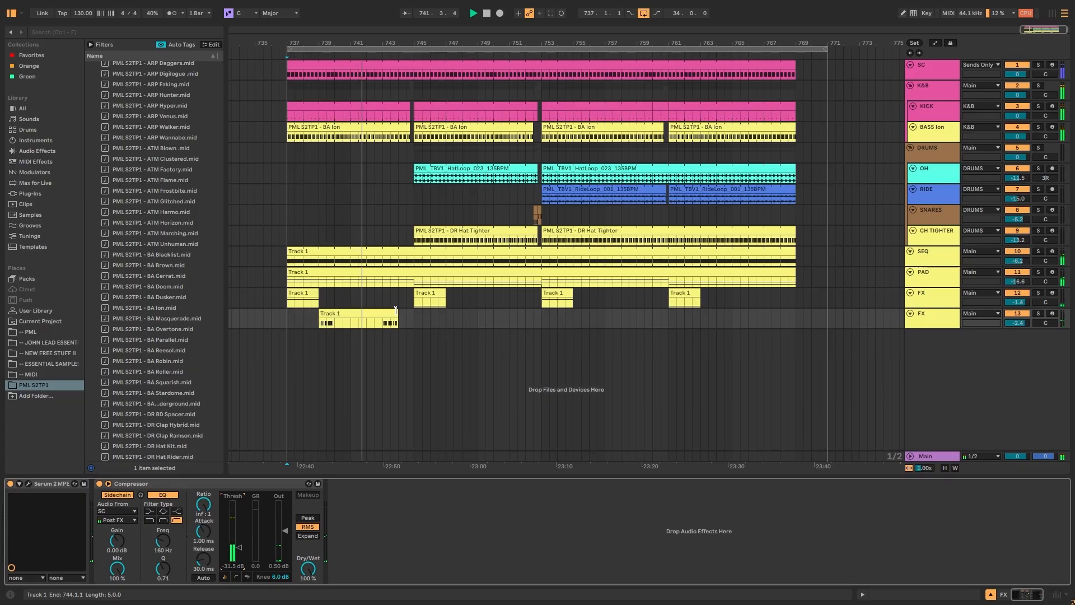
Set the stab clip's loop length to 8 bars and extend it to bar 745, removing the trial copy at bar 745
drag(370, 317, 465, 316)
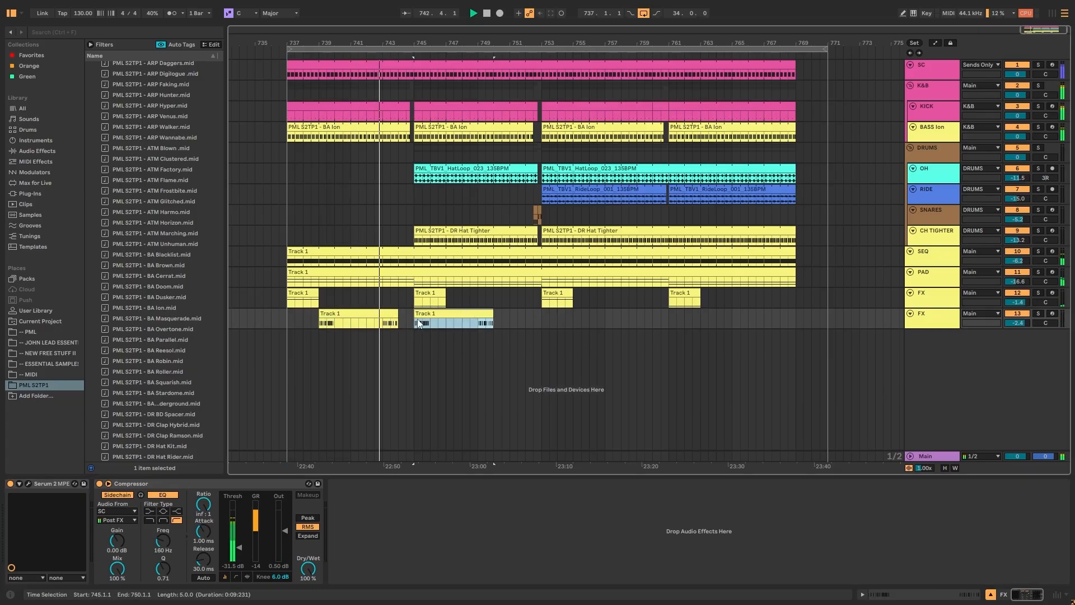
click(389, 319)
double_click(394, 317)
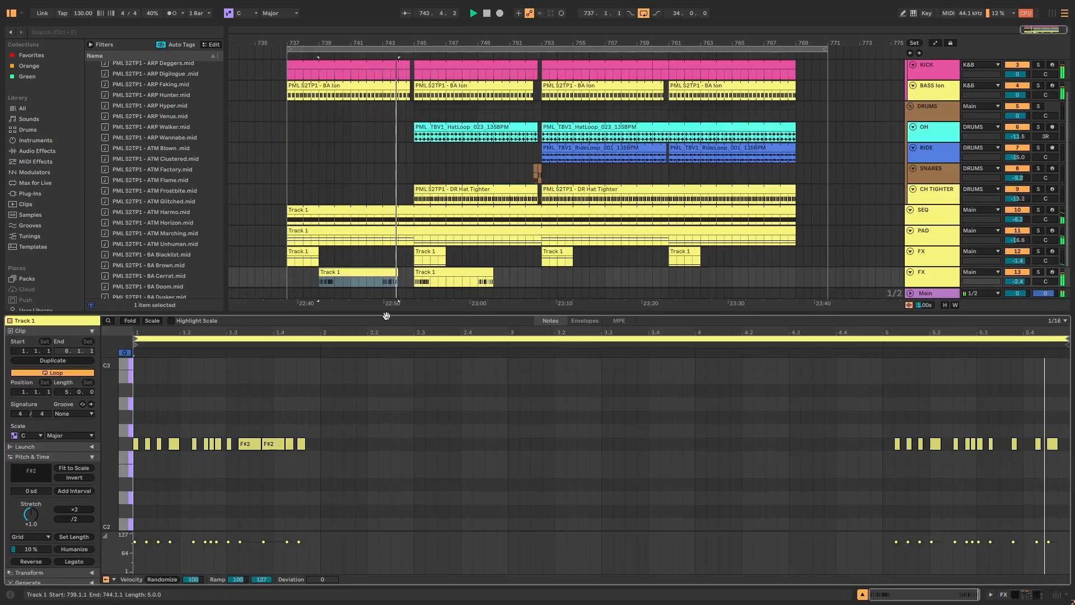
drag(61, 392, 61, 381)
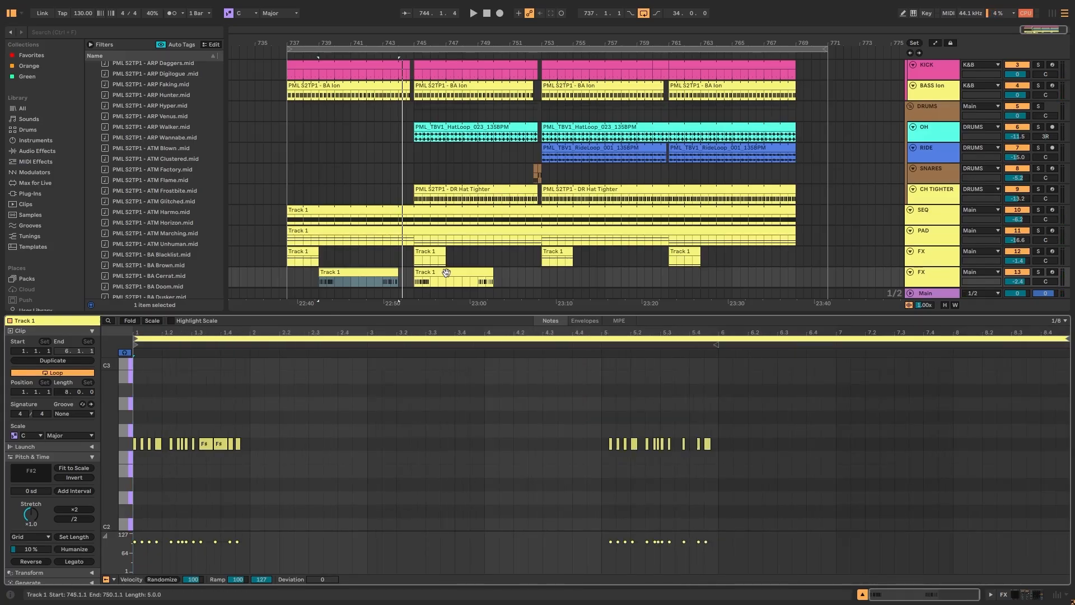
drag(393, 273, 411, 273)
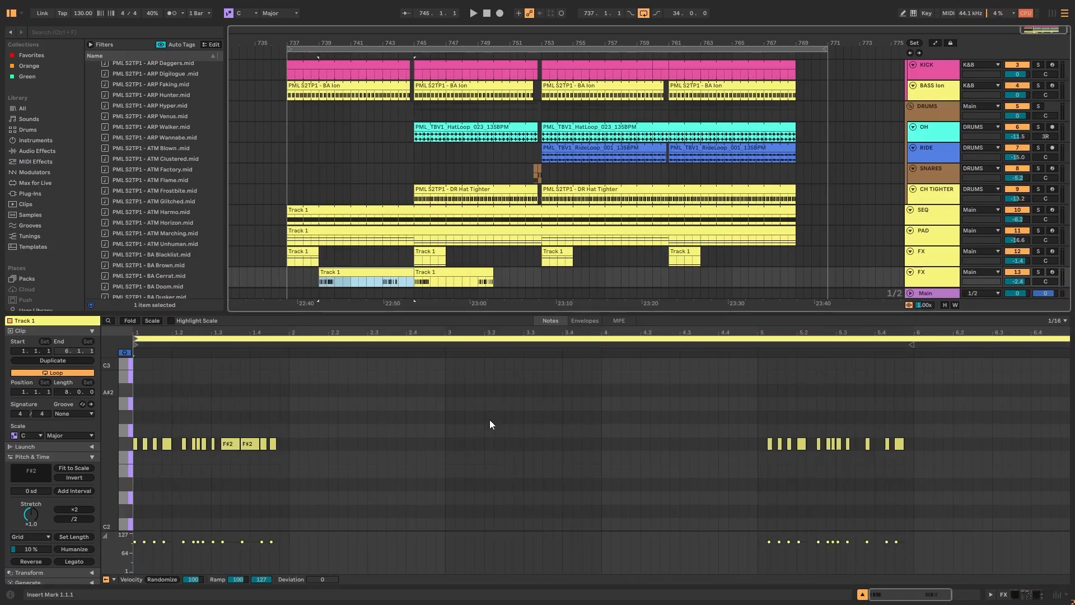
click(457, 272)
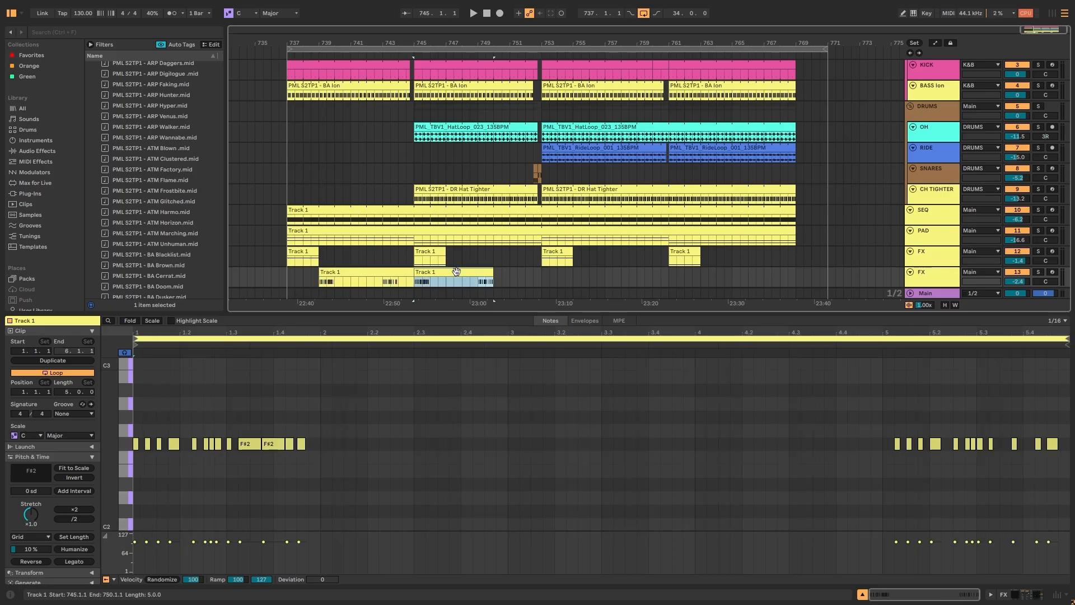
key(Delete)
Play the stab clip from bar 739 and add four consecutive sixteenth F#2 notes starting at 2.3.1
click(364, 274)
key(space)
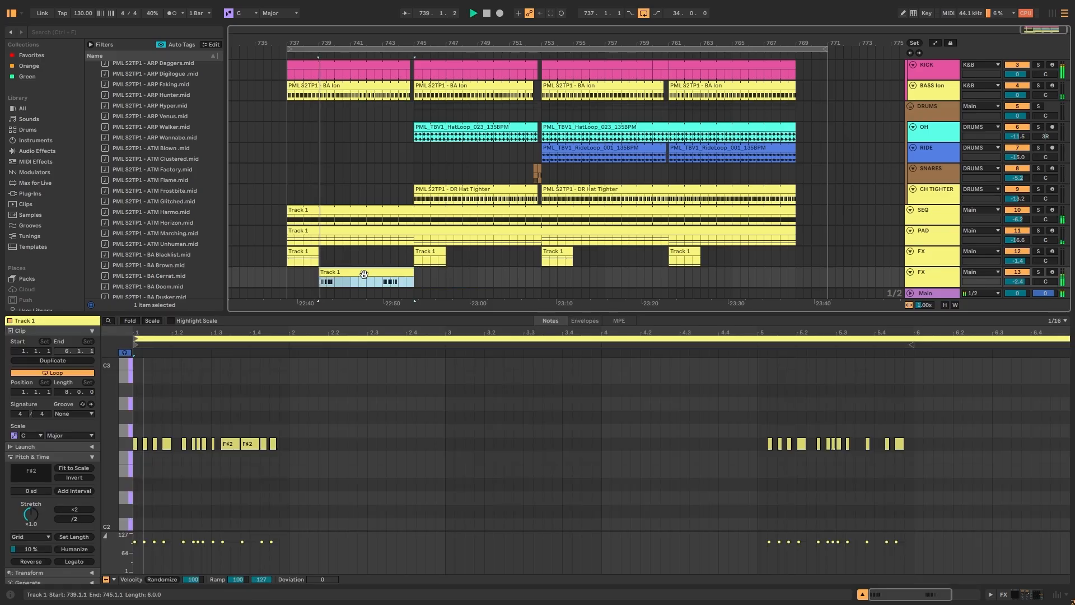
double_click(372, 444)
key(space)
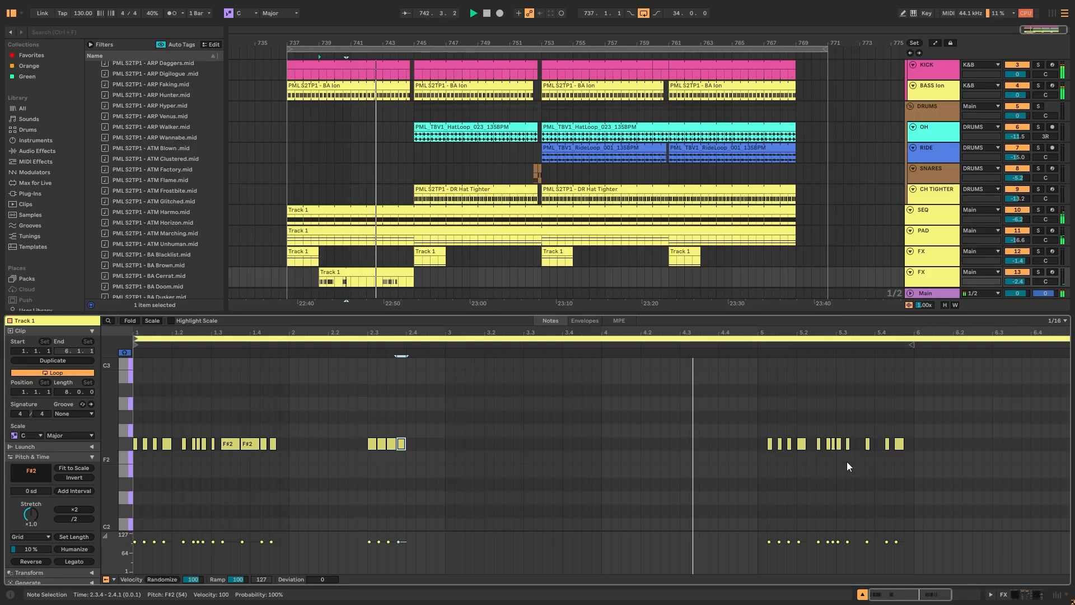
Add sixteenth F#2 notes in bar 6 of the stab clip at 6.2.2, 6.3.2, 6.3.3 and from 6.4.2 to the clip's end
click(964, 444)
double_click(966, 445)
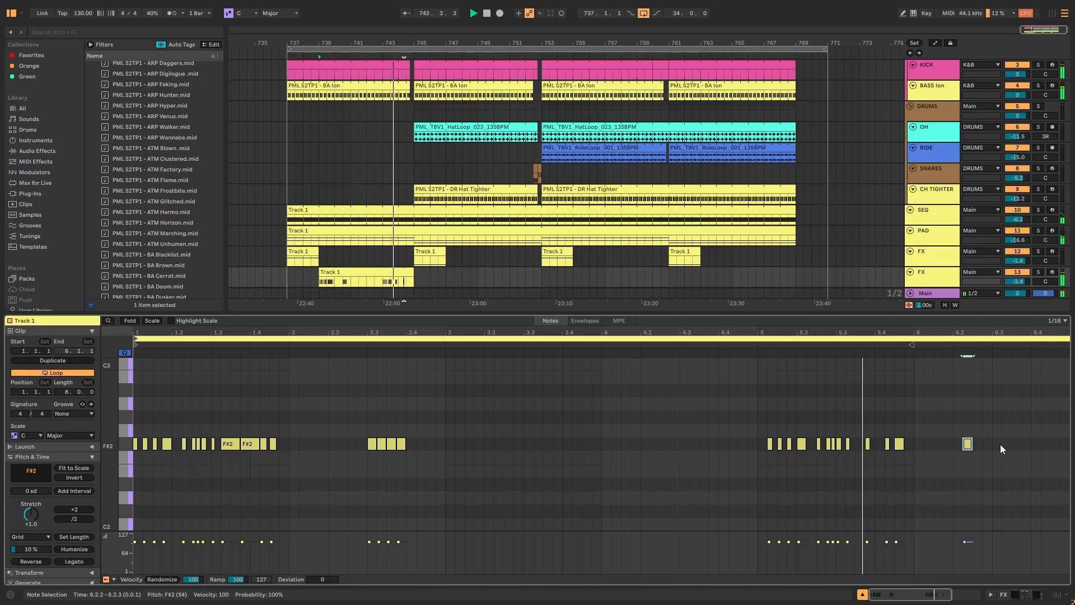
double_click(997, 444)
key(Right)
key(ctrl+d)
key(ctrl+d)
key(ctrl+d)
key(ctrl+d)
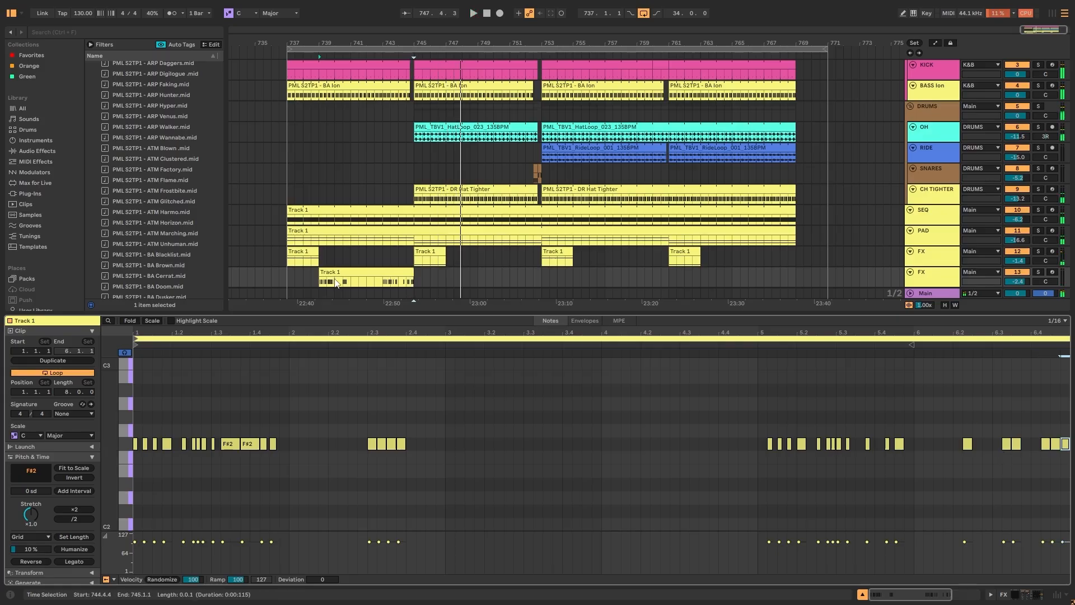
Copy the stab clip to bar 747 and vary its bar 2 with an F#2 note at 2.1.3 and the four-note group moved to 2.3.3
click(345, 273)
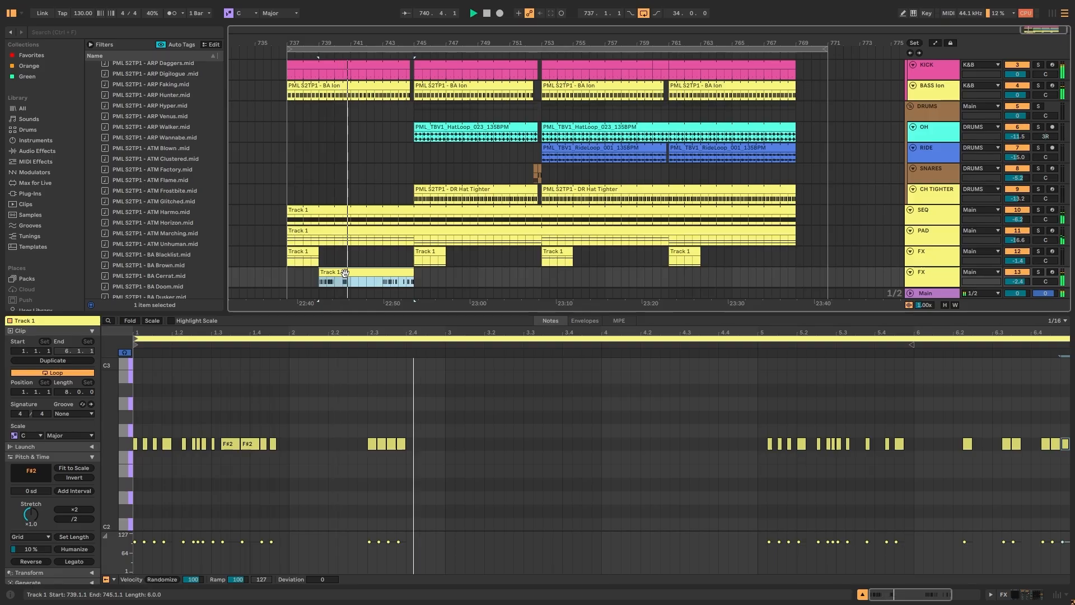
drag(345, 273, 470, 274)
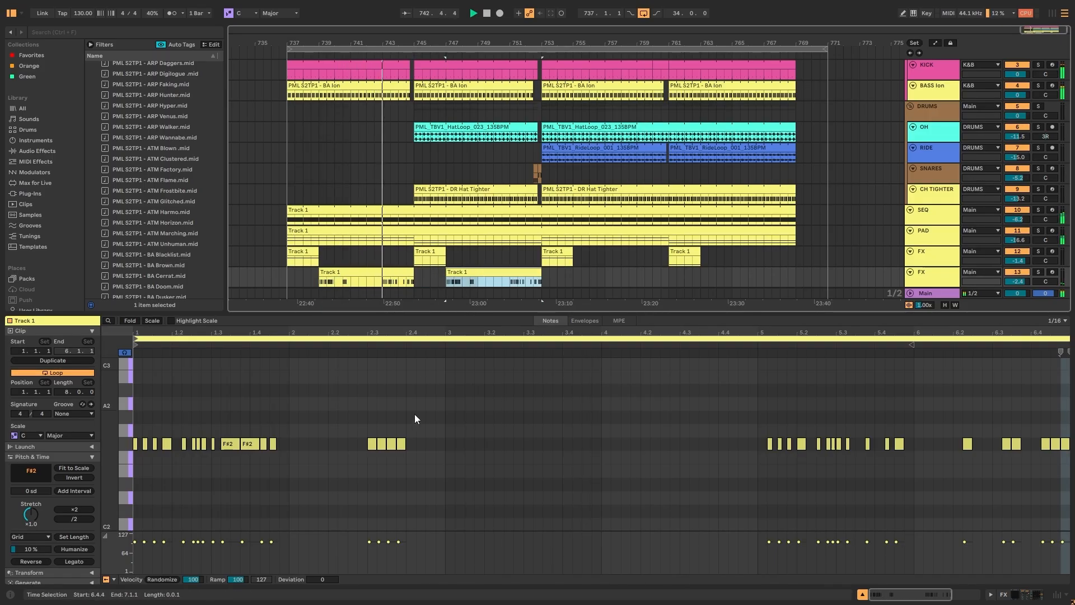
double_click(316, 445)
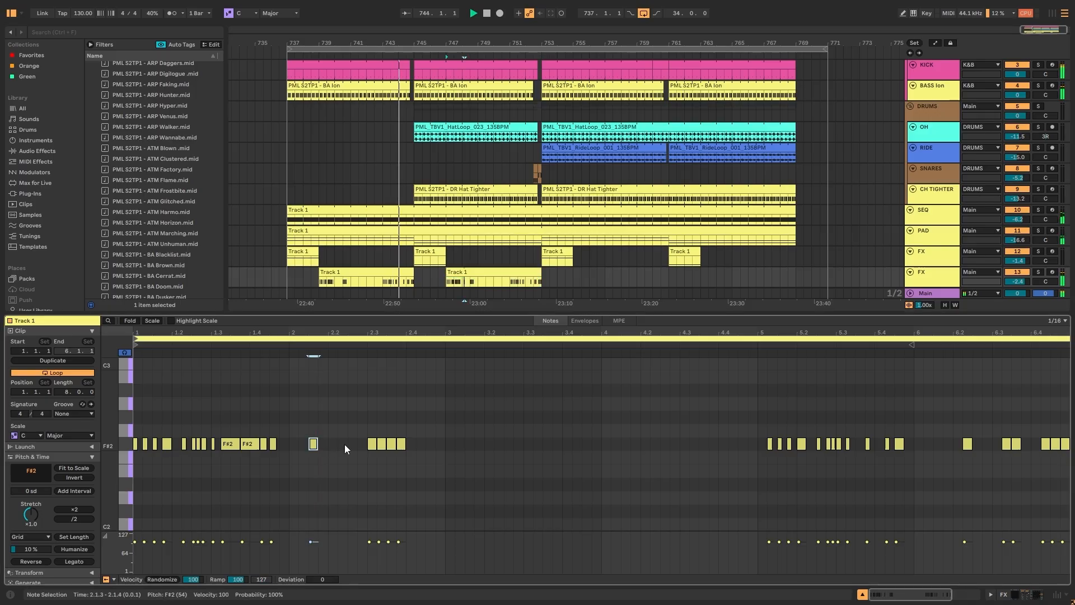
drag(362, 419, 408, 460)
key(Right)
key(Right)
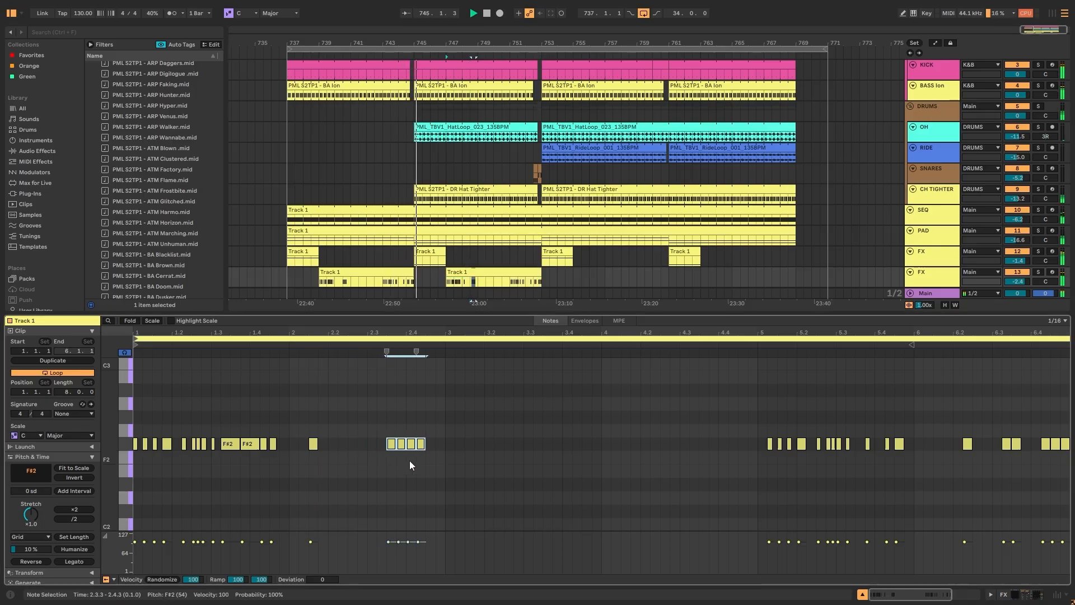
Add an F#2 note at 6.1.2 and move the three notes from 6.2.2 to 6.3.3 two sixteenths earlier
double_click(924, 444)
drag(953, 412, 1026, 449)
key(Left)
key(Left)
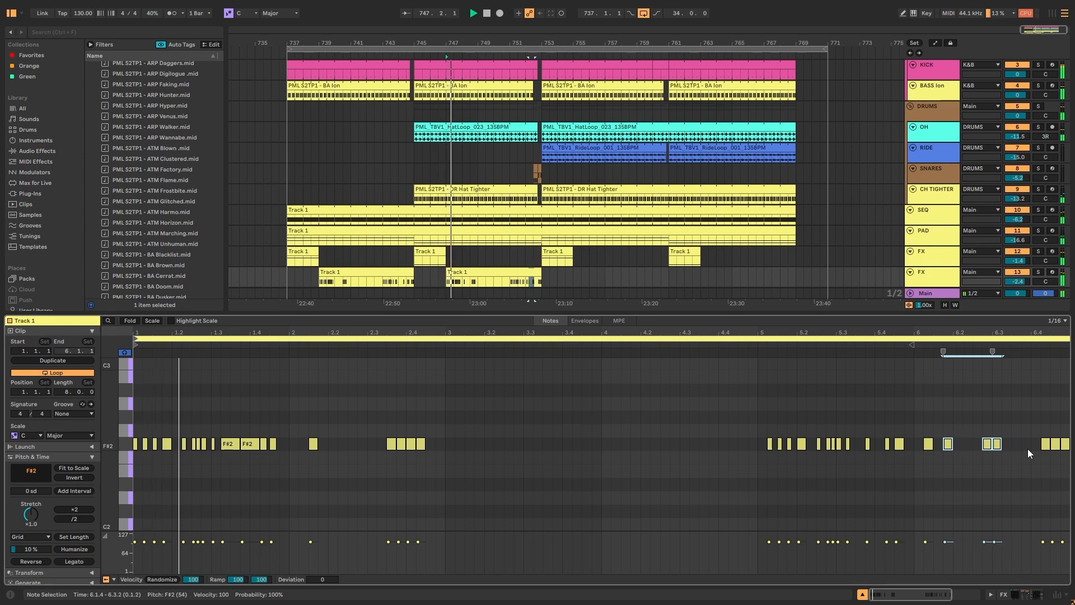
Copy the clip to bars 755 and 763; in the bar-755 copy, move the four-note group to 2.2.3 and add an F#2 note at 2.4.2
drag(528, 277, 757, 272)
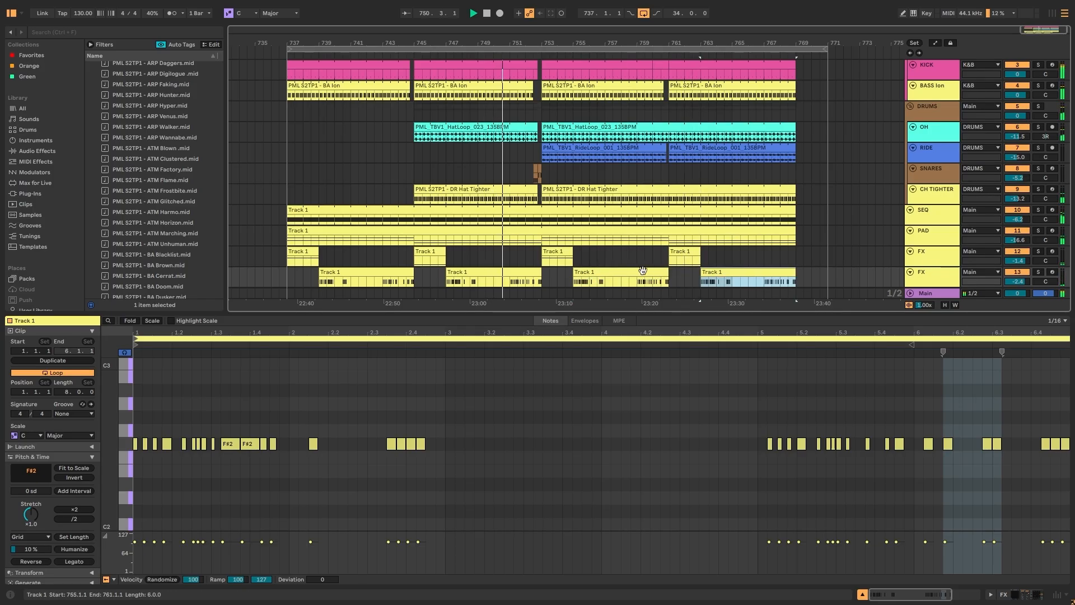
click(638, 272)
drag(340, 435, 499, 464)
key(Left)
key(Left)
key(Left)
key(Left)
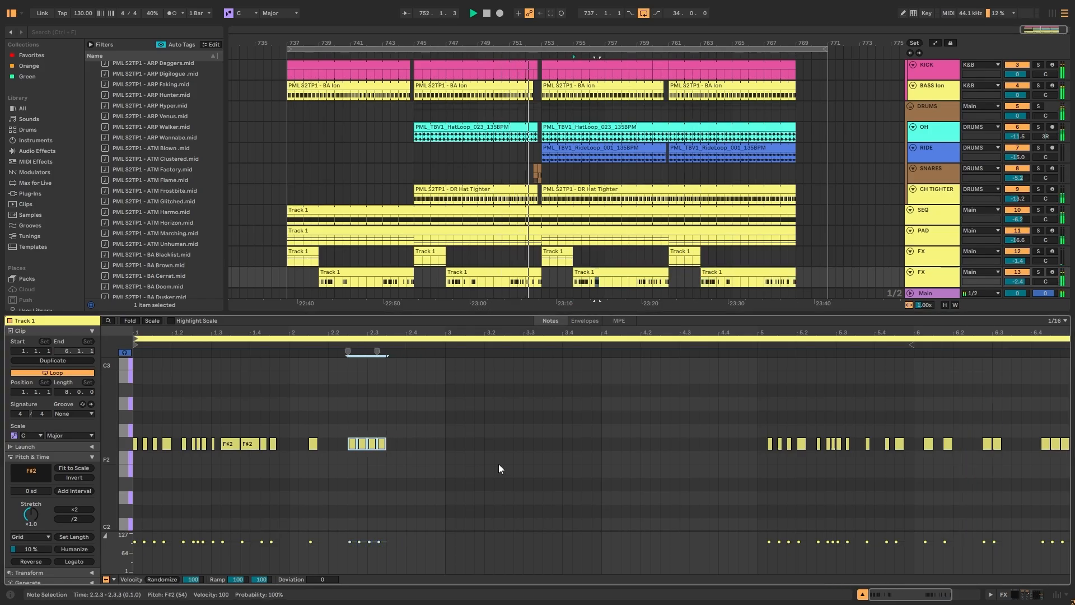
double_click(424, 443)
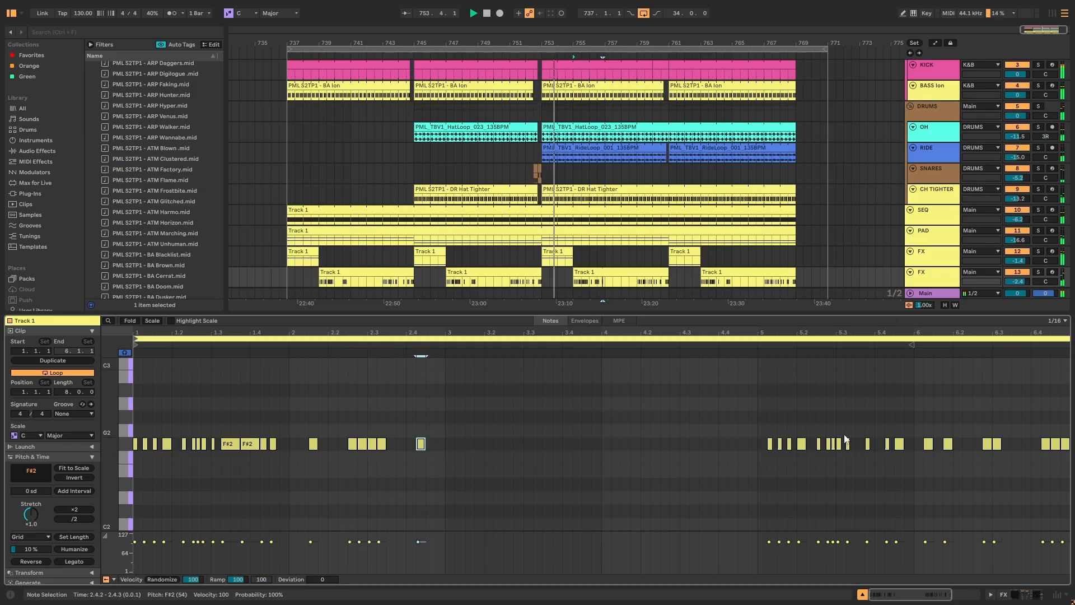
In the clip at bar 755, move the note pair in bar 6 to 6.2.1 and add an F#2 note at 6.3.2
drag(975, 420, 1005, 455)
key(Left)
key(Left)
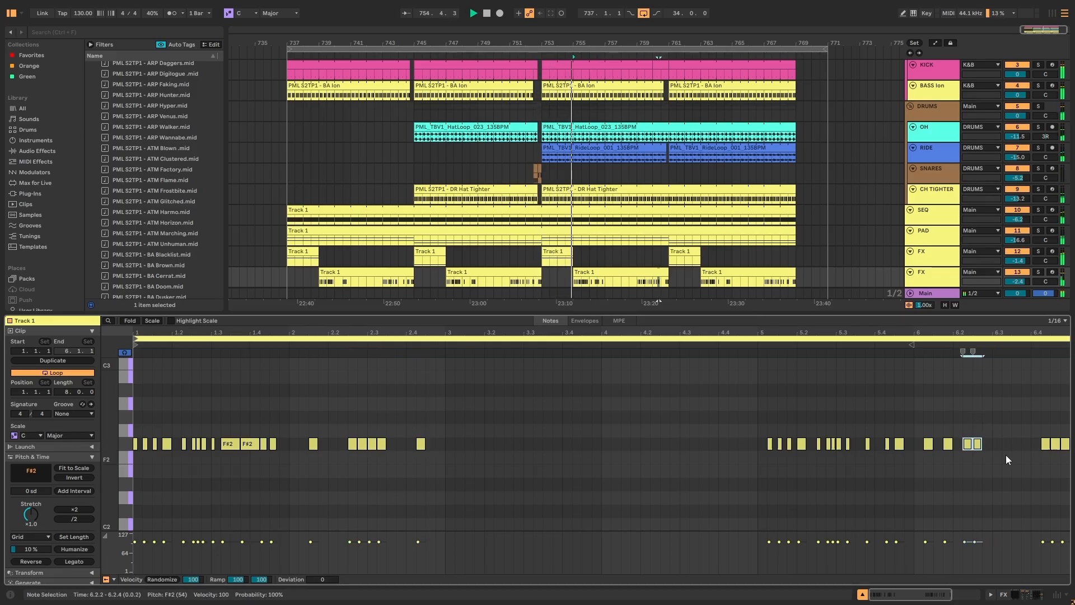
key(Left)
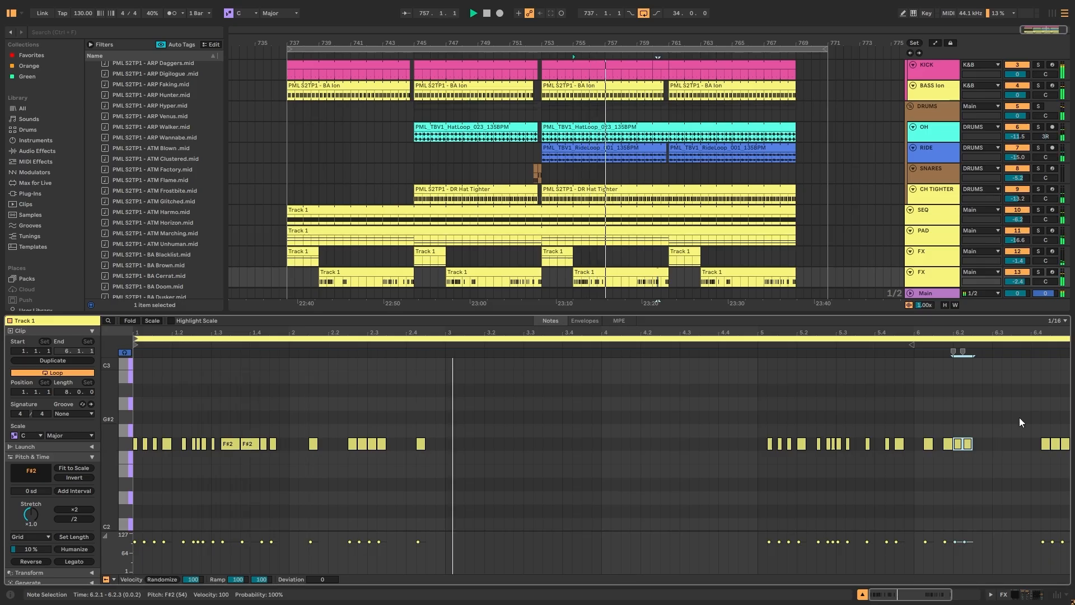
double_click(1007, 444)
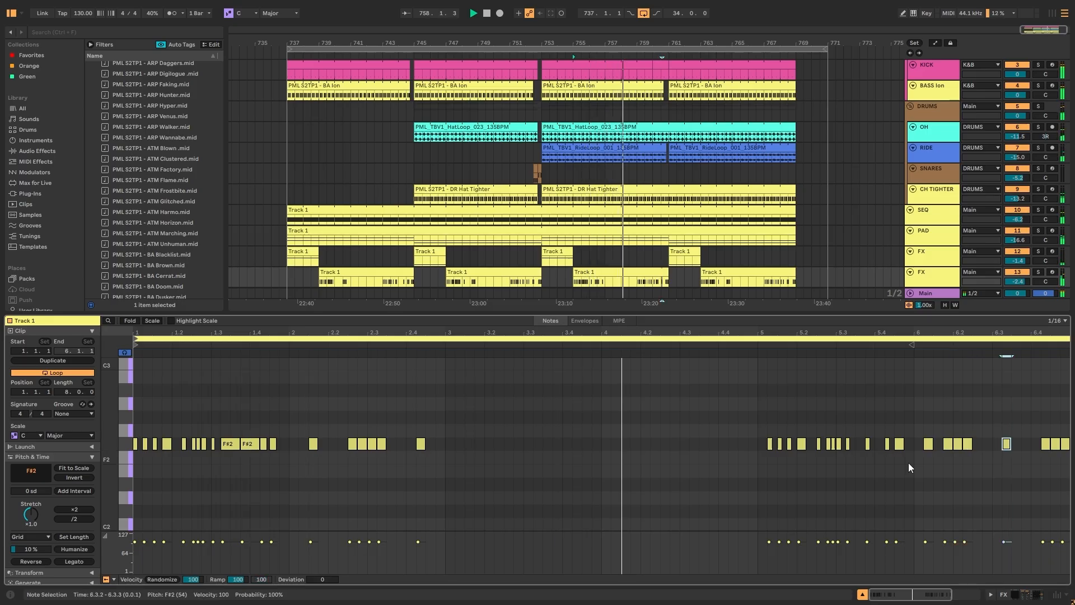
click(645, 272)
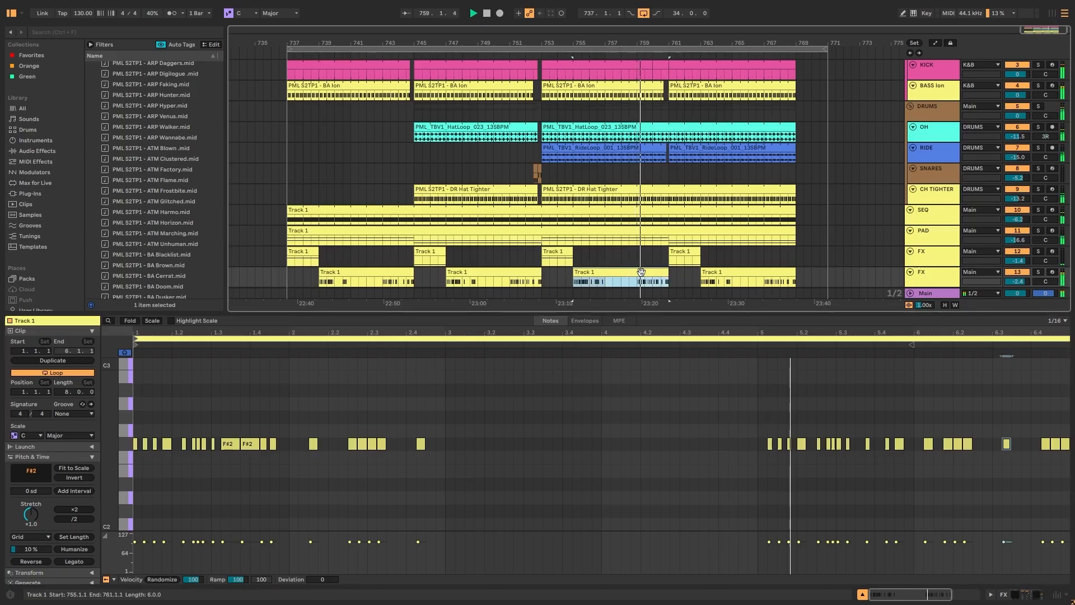
In the stab clip at bar 763, add an F#2 note at 2.2.2 and select the last three notes of bar 6
click(736, 272)
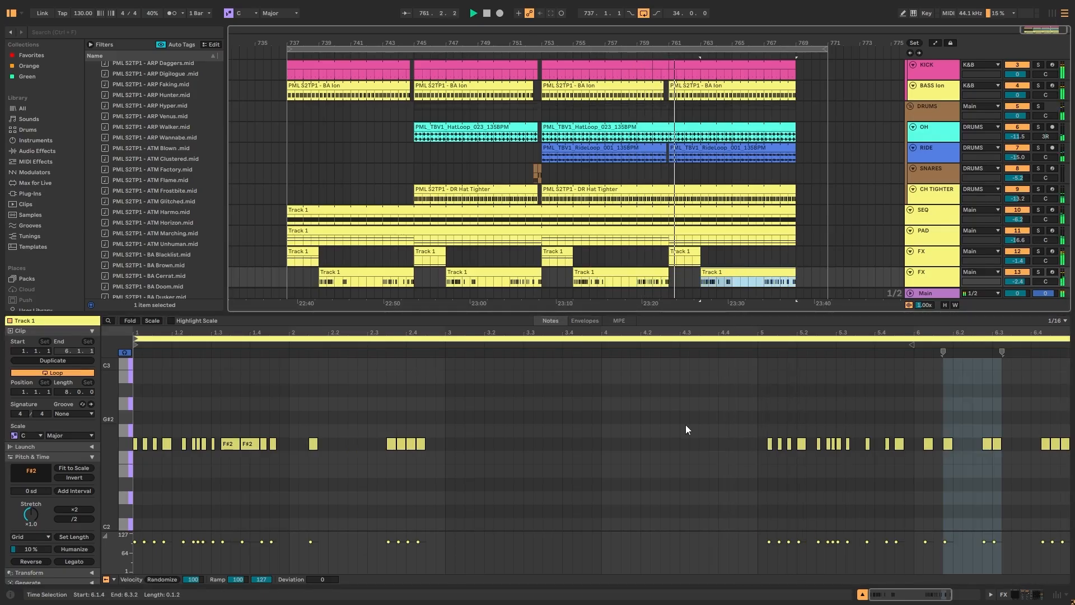
double_click(351, 445)
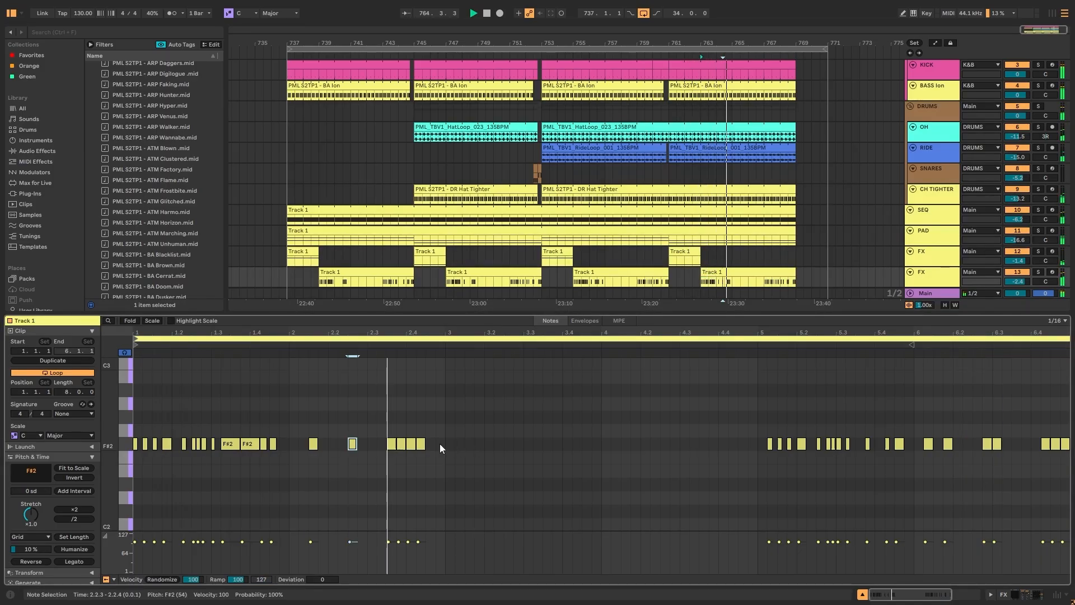
key(Left)
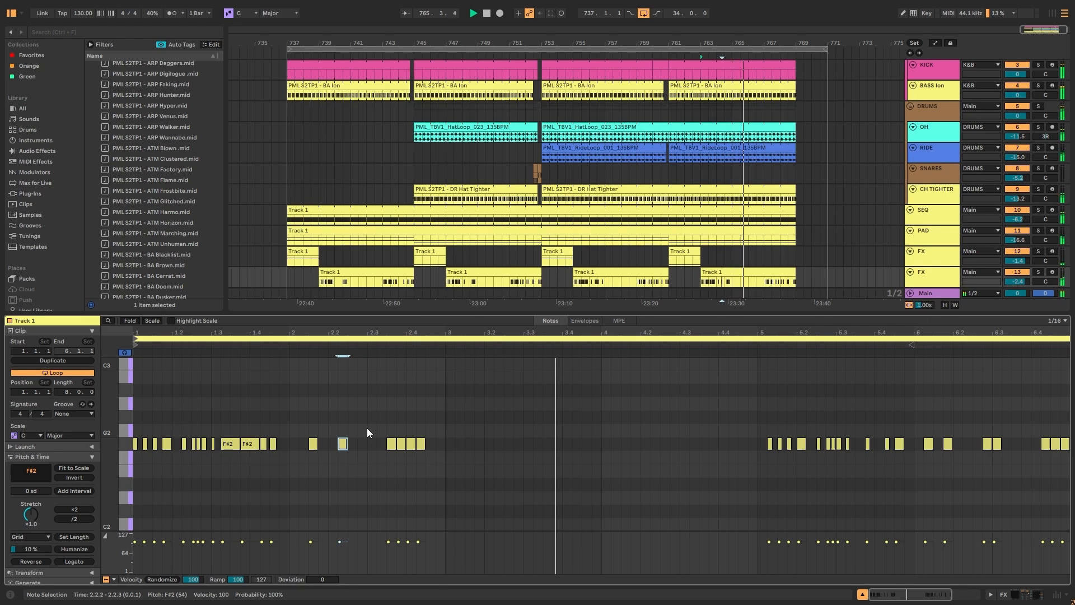
drag(1014, 429, 1074, 469)
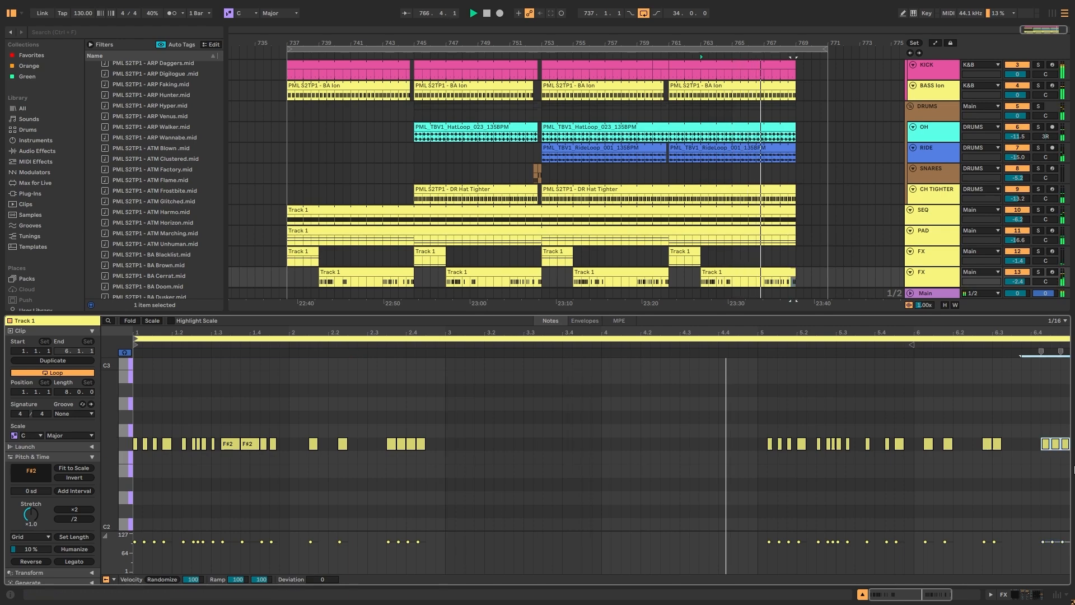
Move the three selected F#2 notes at the end of the clip three sixteenths earlier
key(Left)
key(Left)
key(Left)
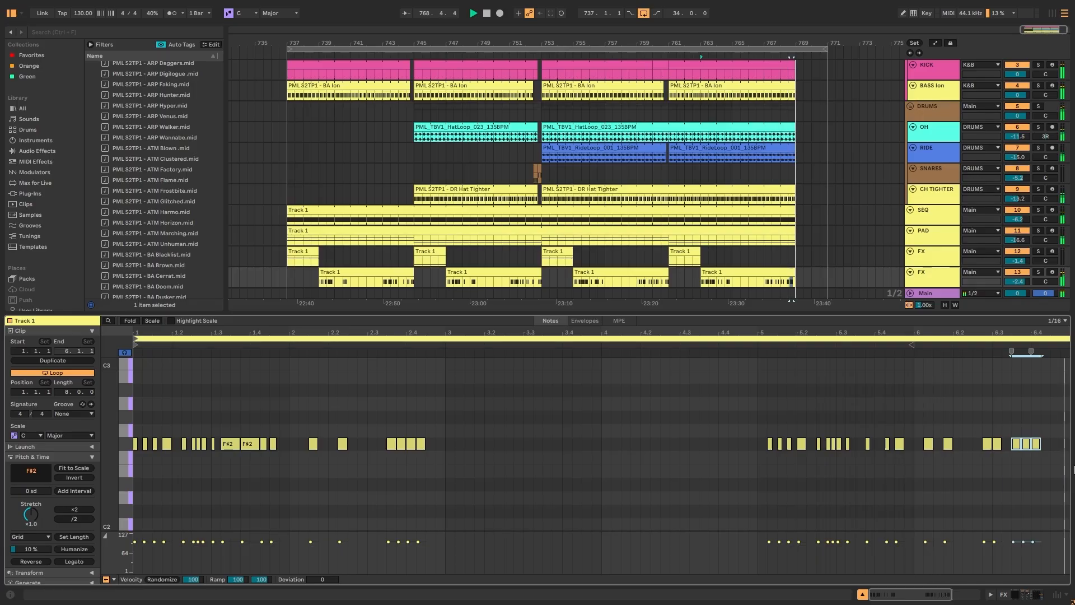
Shorten the arrangement loop to 32 bars so it ends at bar 769
drag(826, 50, 794, 55)
Rename the second FX track, track 13, as STB
click(932, 273)
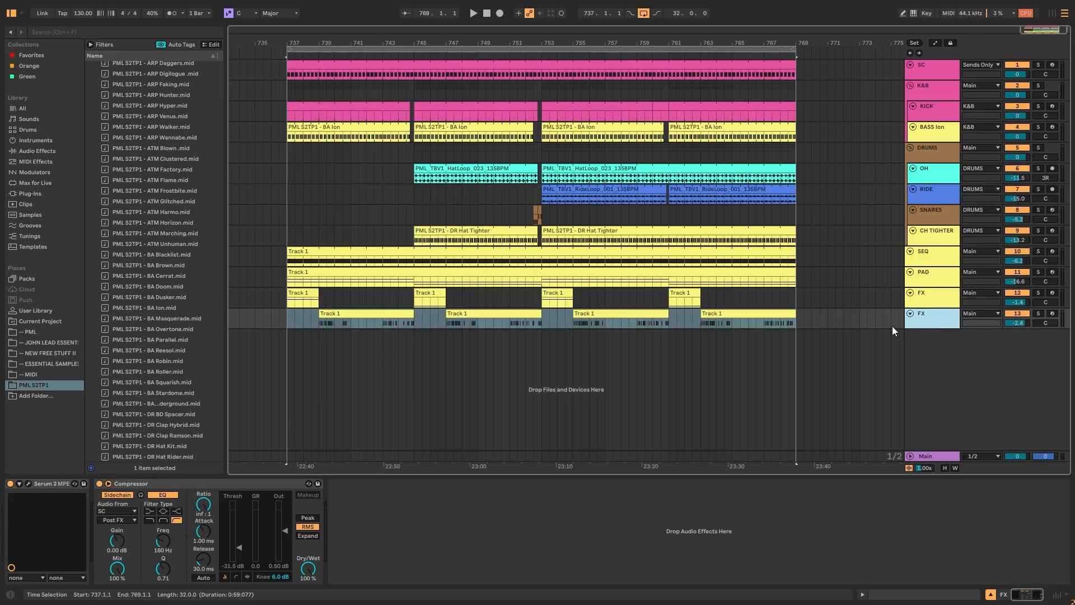
click(350, 297)
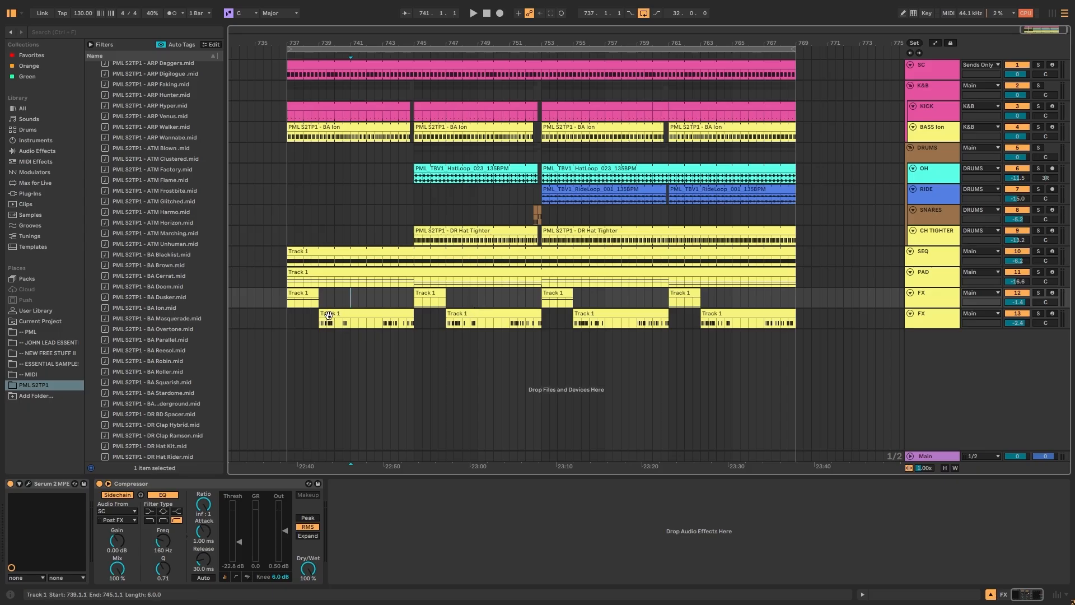
click(929, 321)
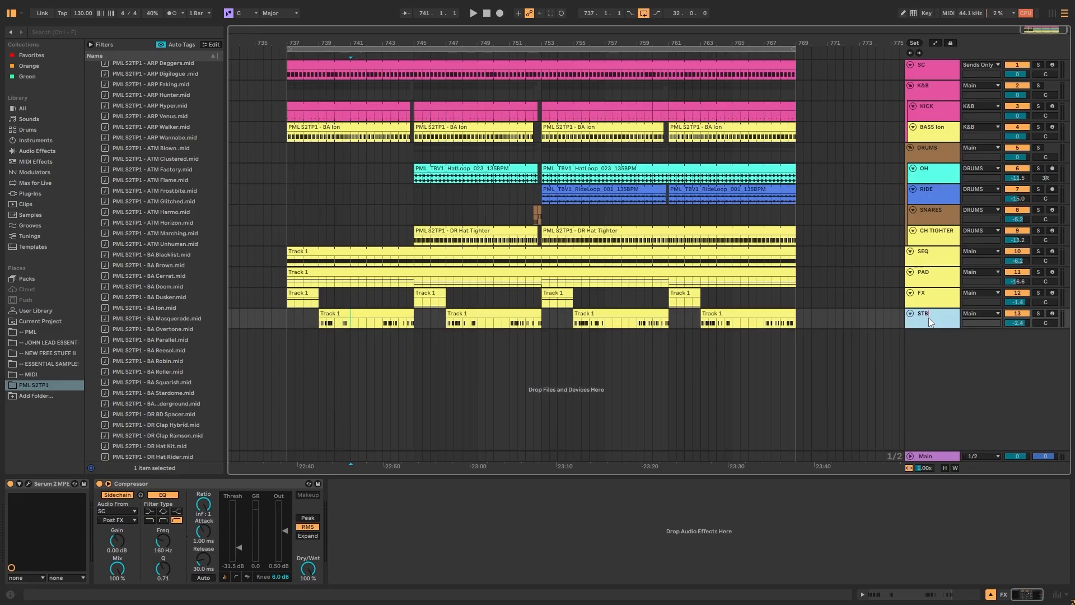
Duplicate the STB track and delete all the clips on the copy
right_click(928, 317)
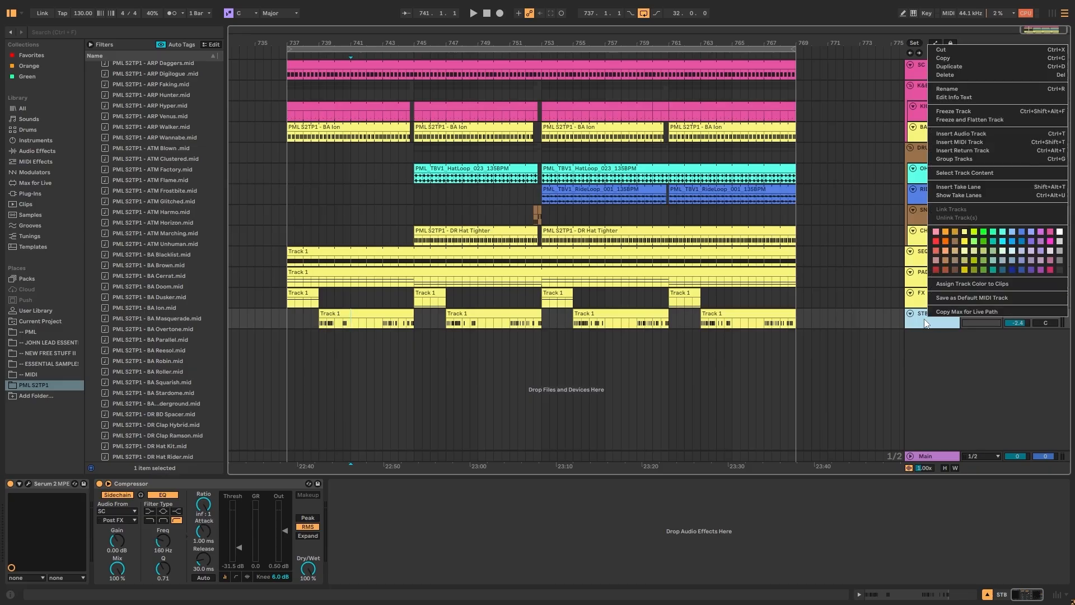
click(952, 73)
drag(274, 346, 853, 346)
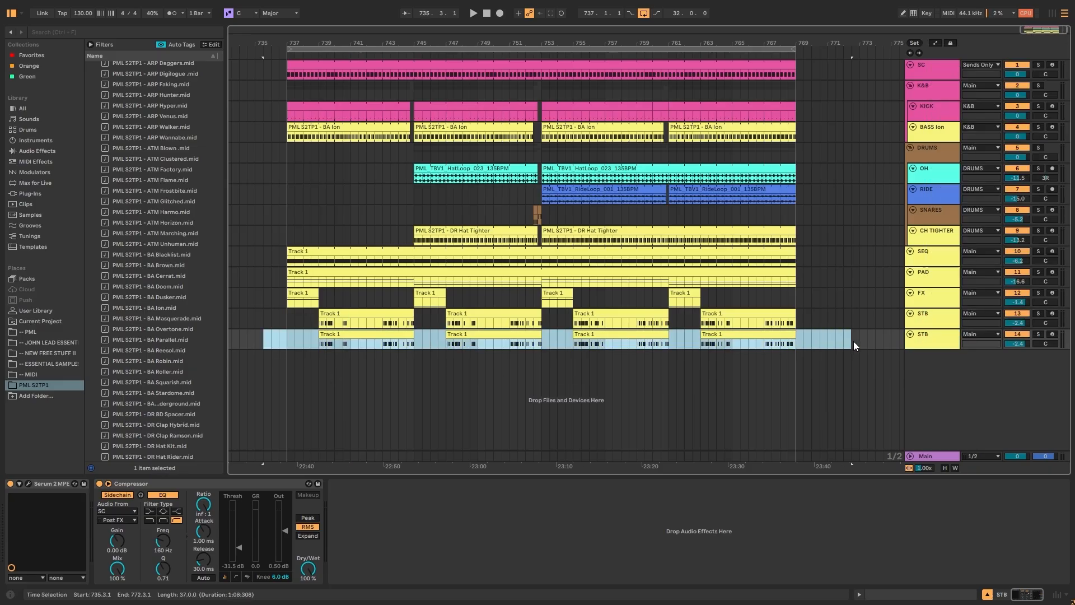
key(Delete)
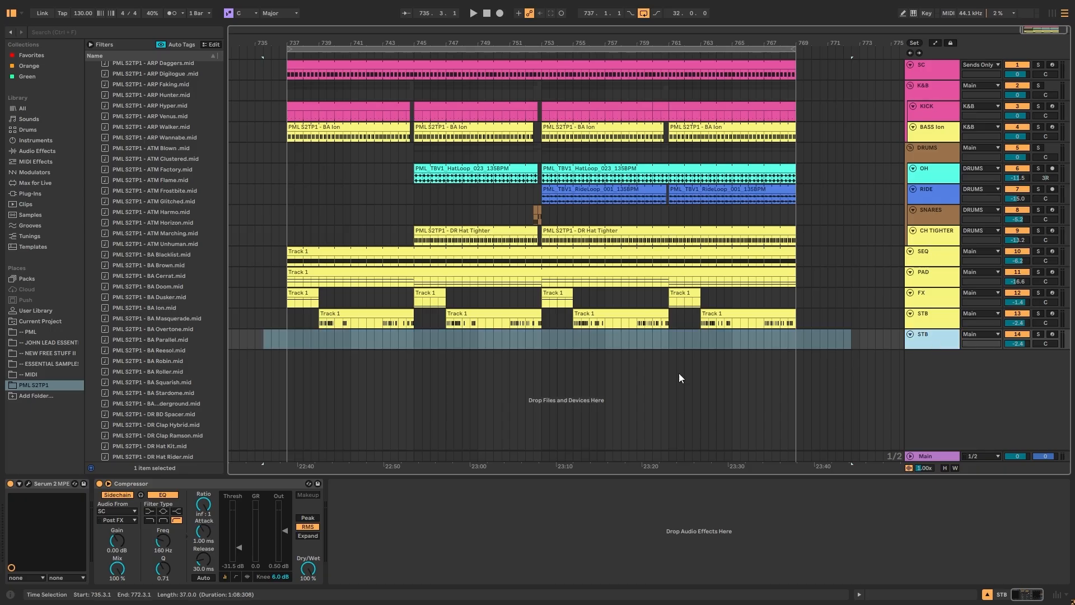
Place the insert marker at bar 737 on the duplicated STB track and open the preset browser of its Serum 2
click(290, 341)
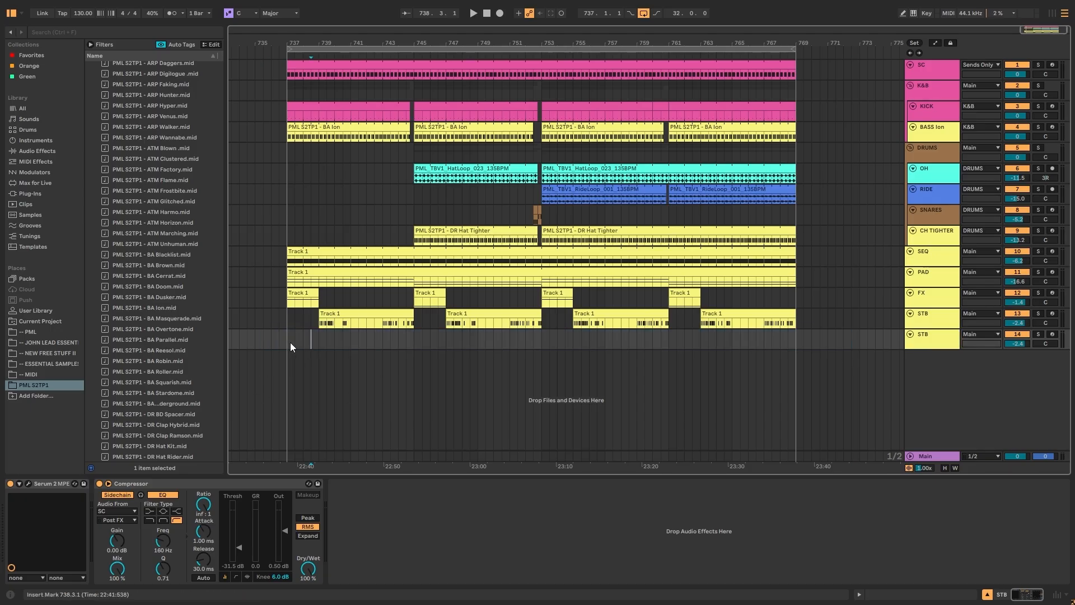
click(29, 484)
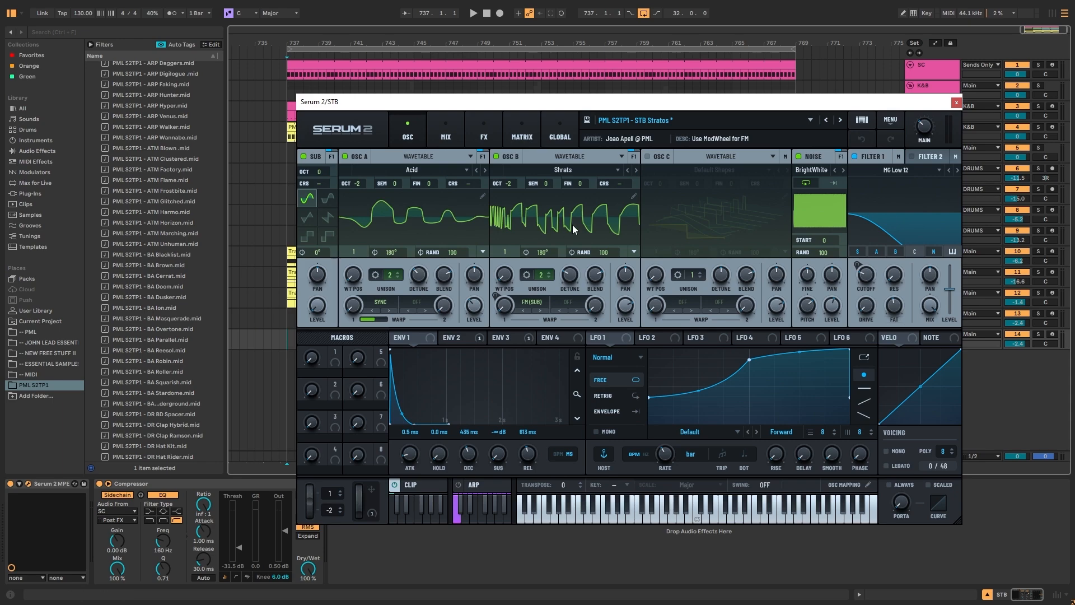
click(862, 121)
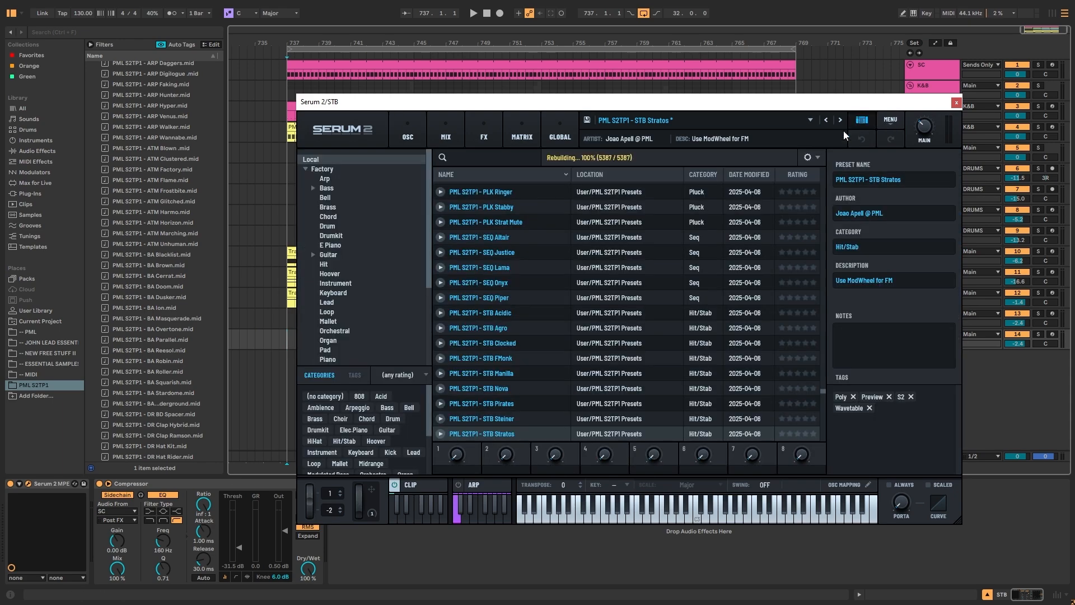
Audition the PML S2TP1 presets FX Interceptor, FX Slammer, FX Tangent and FX Japan against the playing arrangement
scroll(499, 314, up, 6)
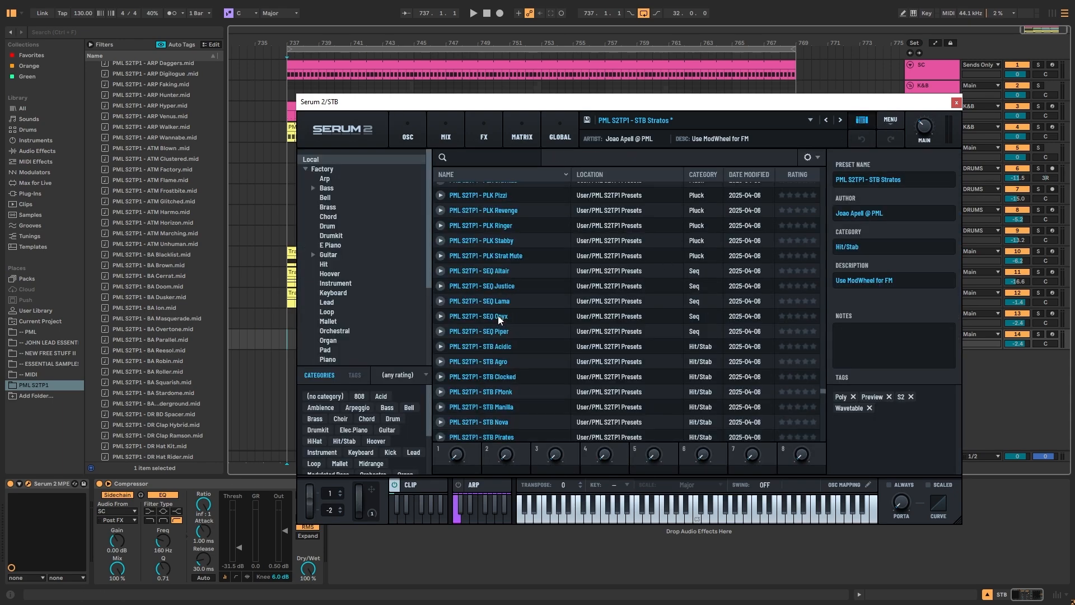
scroll(492, 317, up, 7)
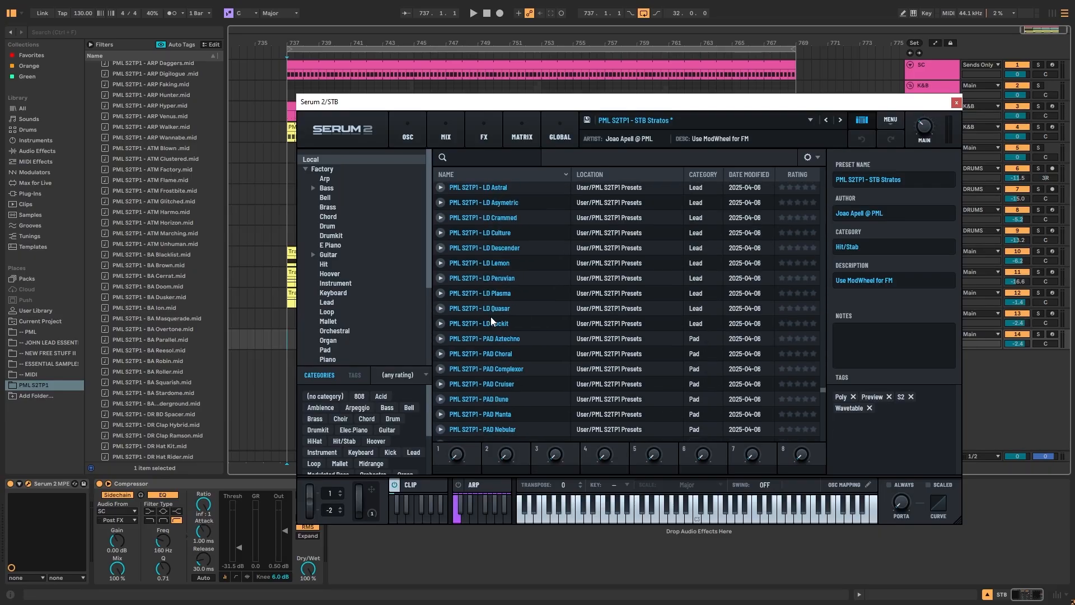
key(space)
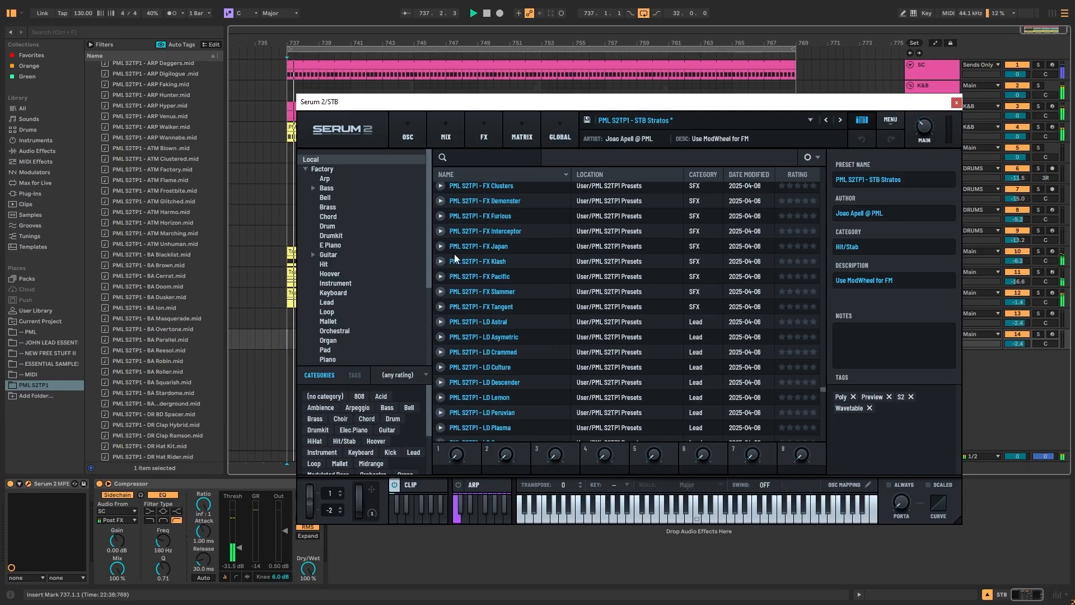
click(441, 231)
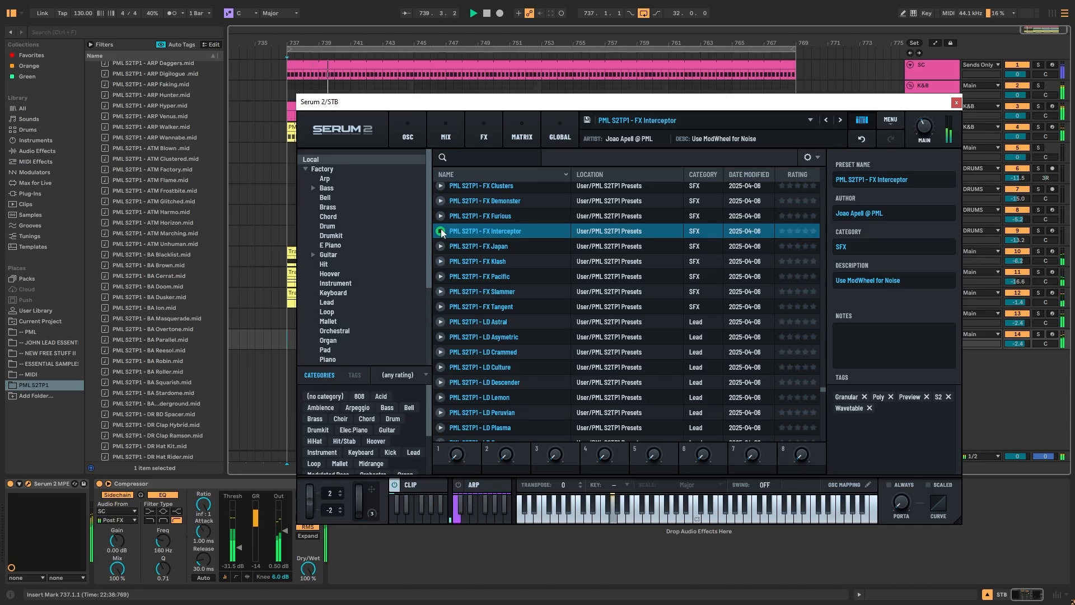
click(440, 291)
click(441, 306)
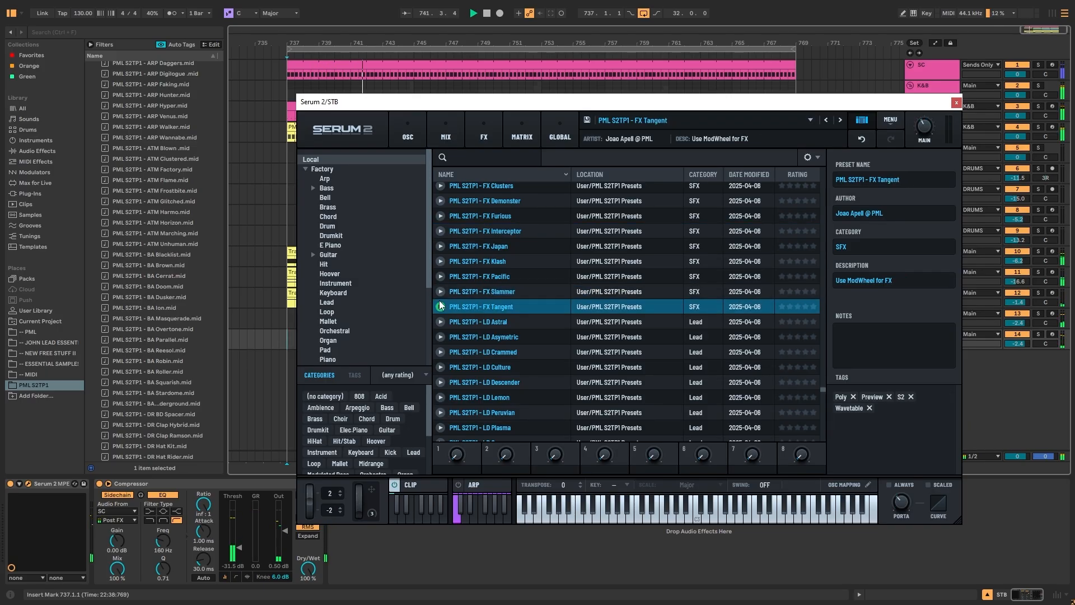
key(space)
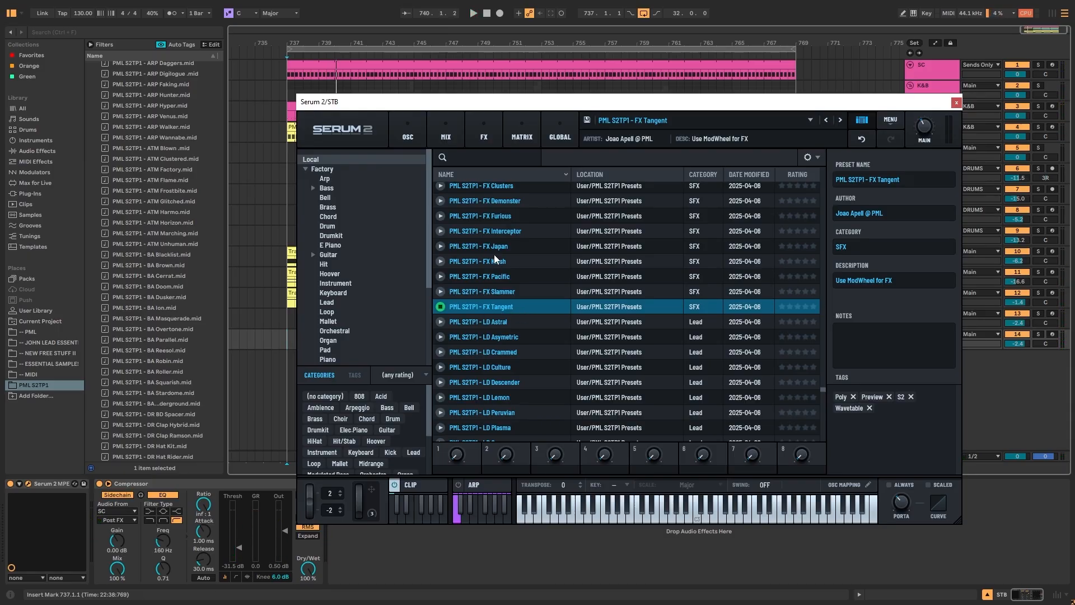
key(space)
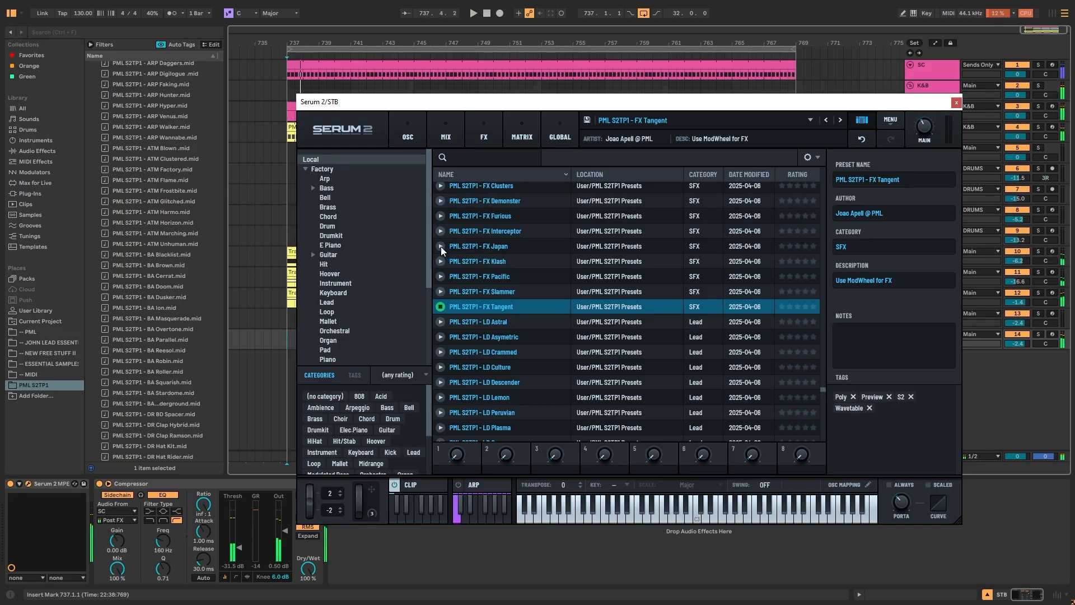
click(442, 248)
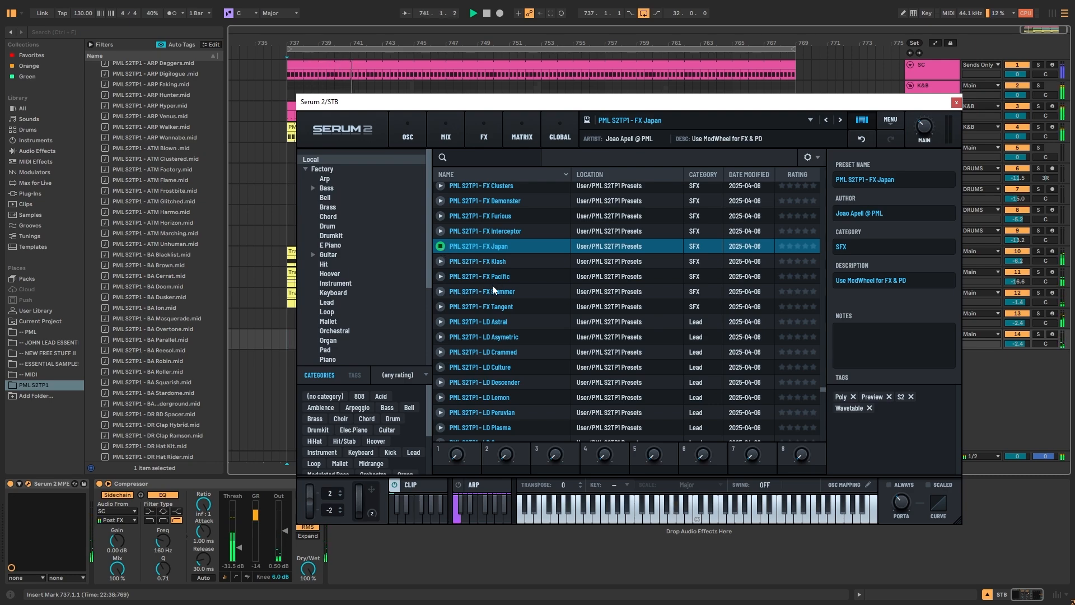
Load the PML S2TP1 - ARP Candy preset and audition it together with the arrangement
scroll(492, 285, up, 10)
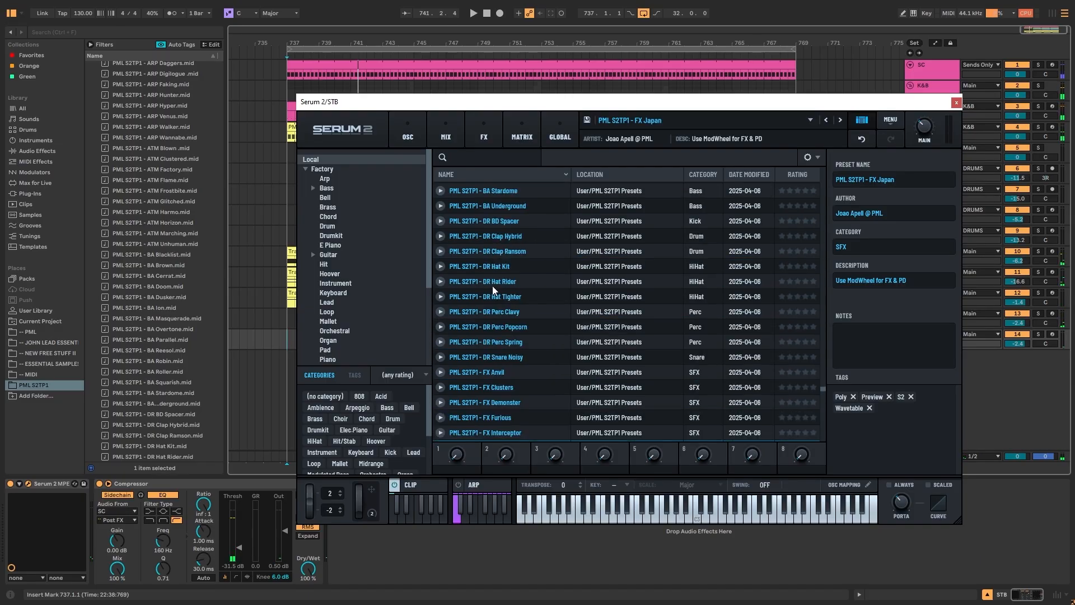
scroll(492, 288, up, 3)
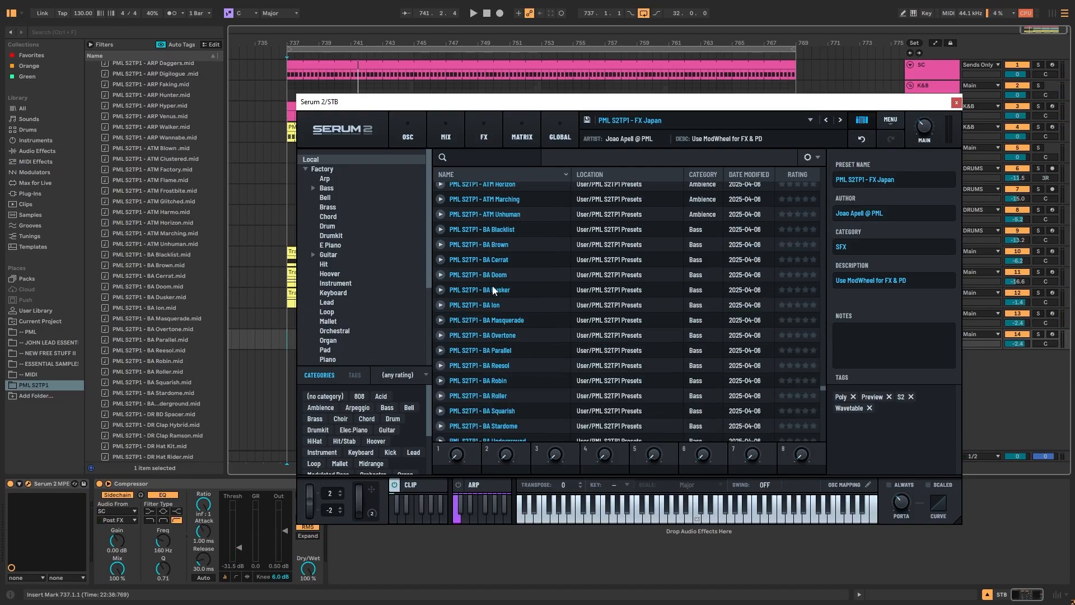
scroll(492, 288, up, 3)
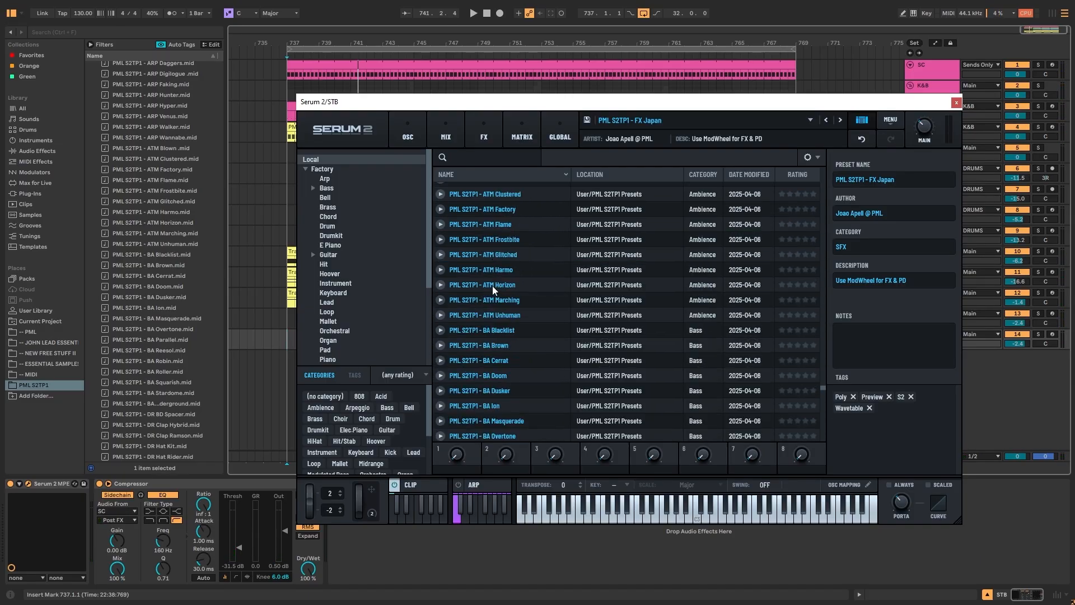
scroll(493, 288, up, 3)
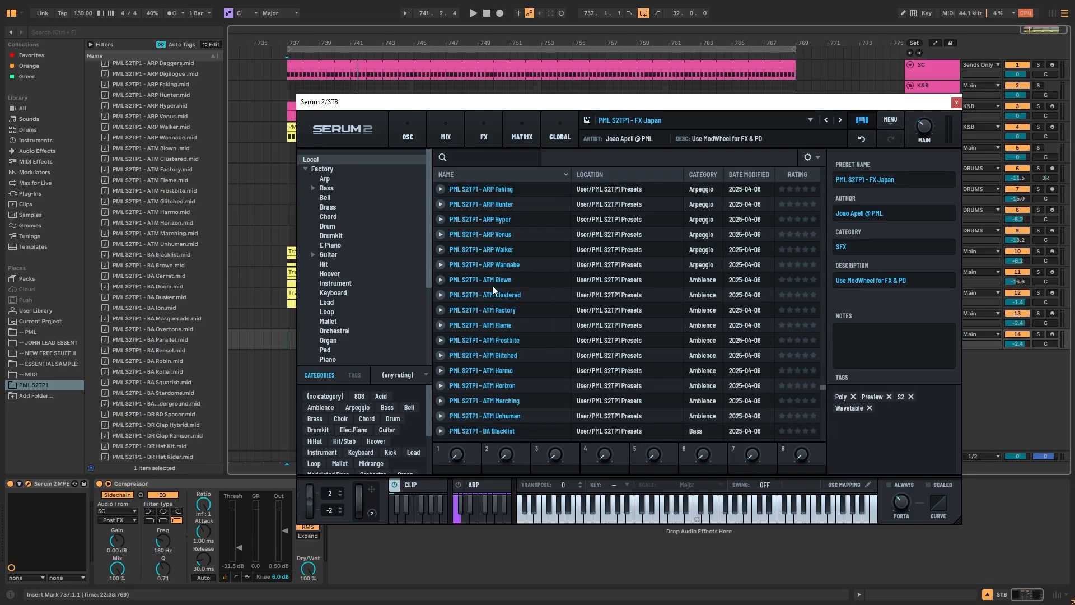
click(439, 196)
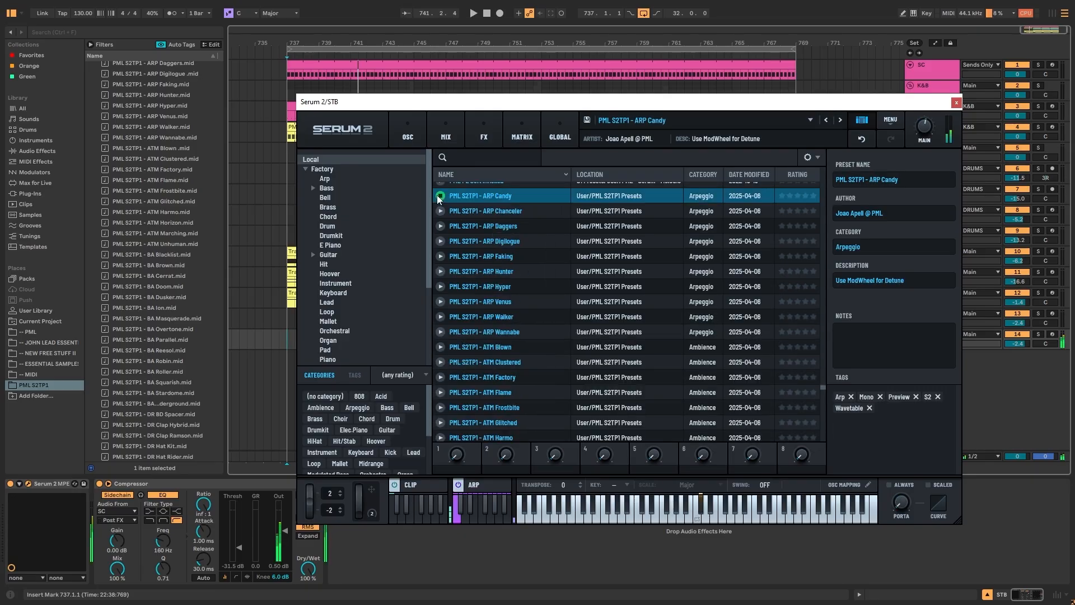
key(space)
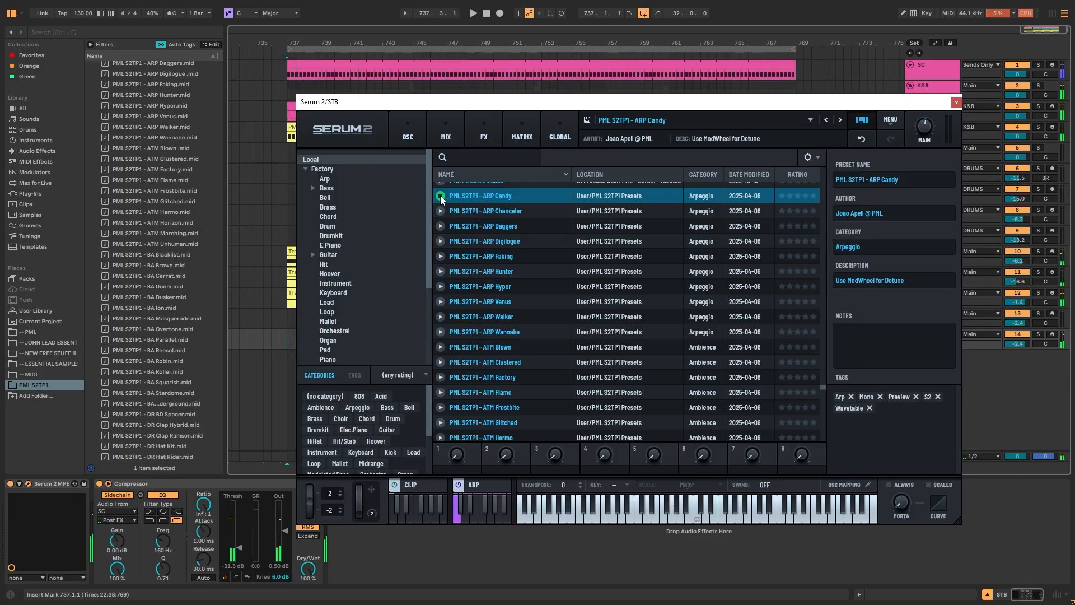
key(space)
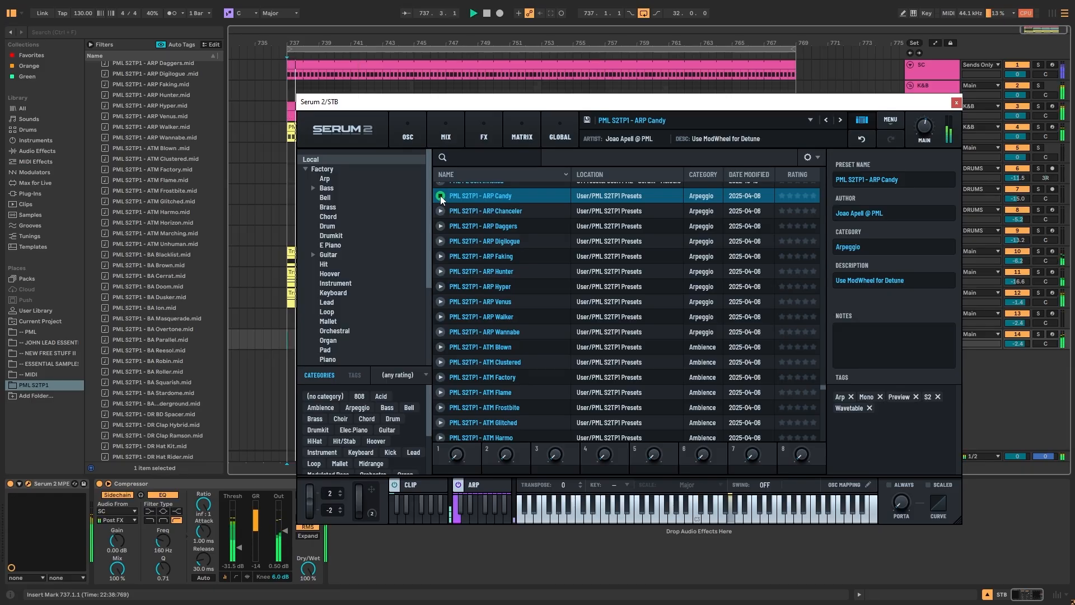
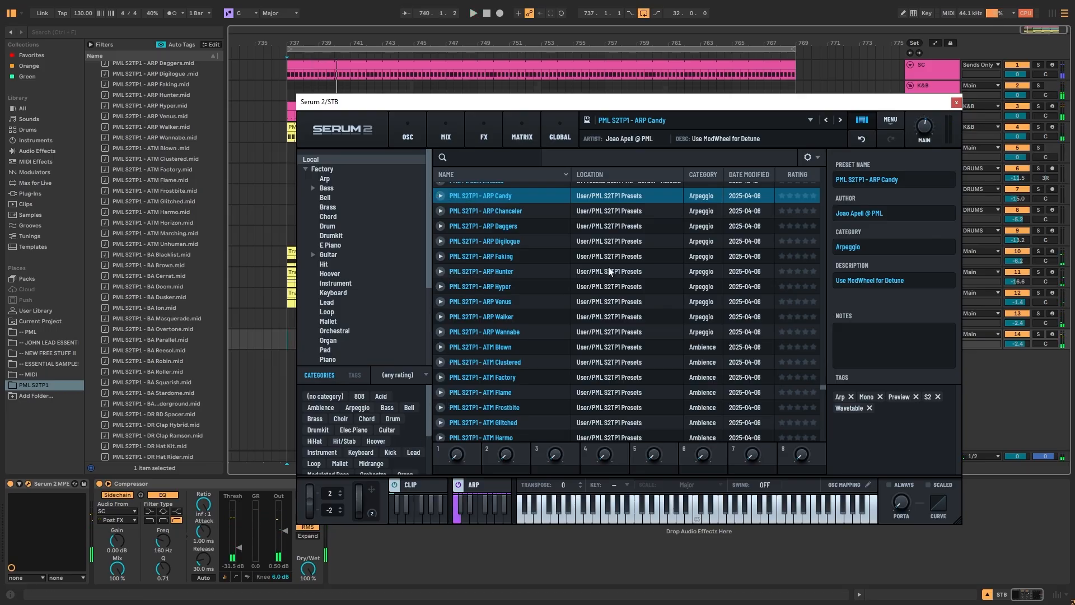
Examine the note pattern in the ARP Candy preset's built-in clip, then close the Serum 2 window
click(408, 485)
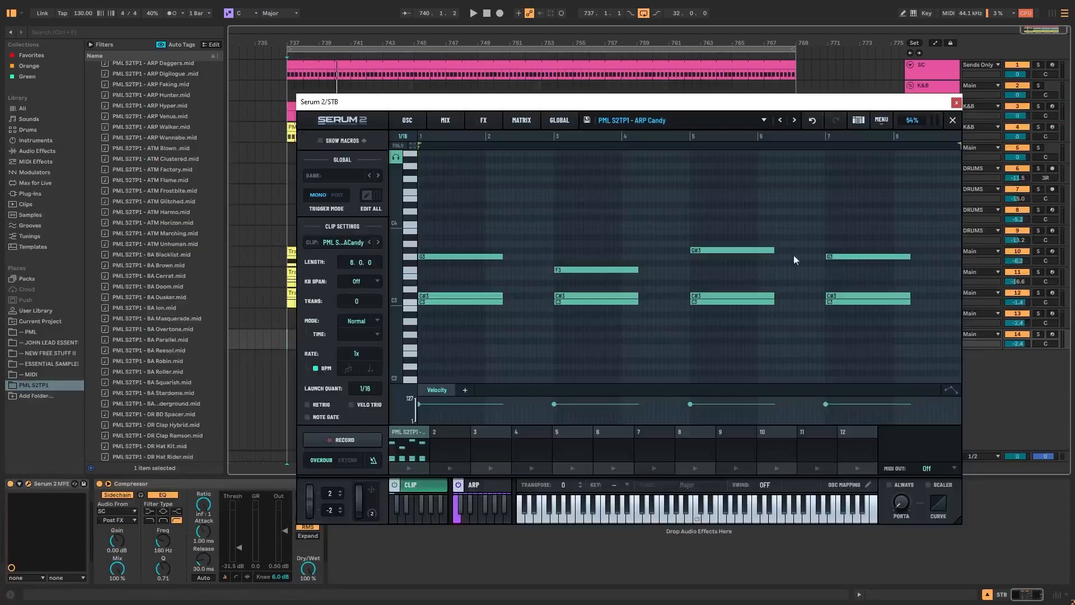
click(955, 104)
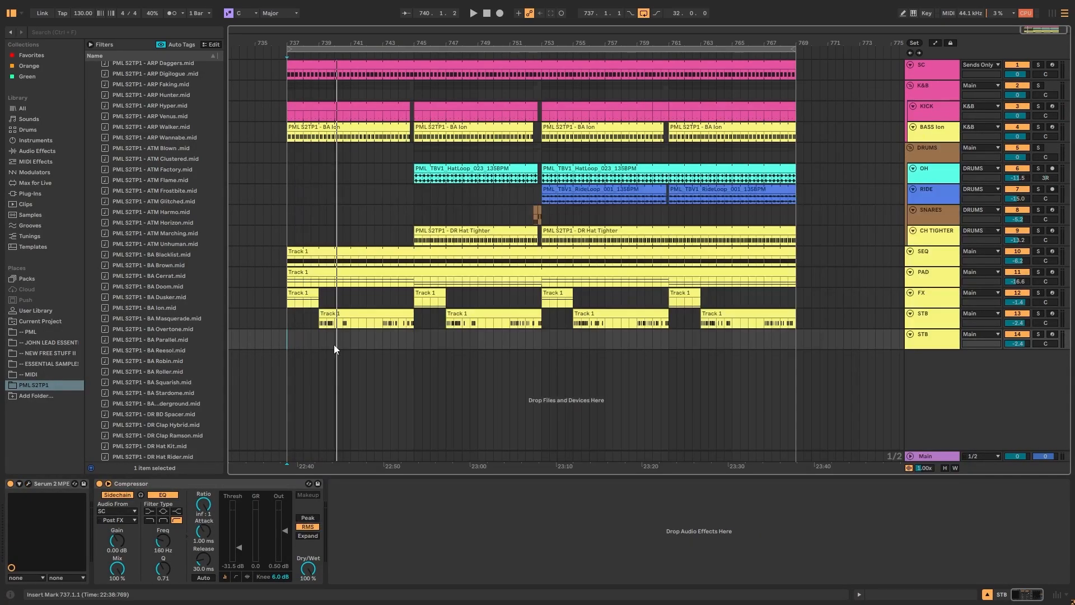
Create a MIDI clip at bar 737 on the duplicated STB track, with a 2-bar loop length, and extend it to bar 738
double_click(292, 339)
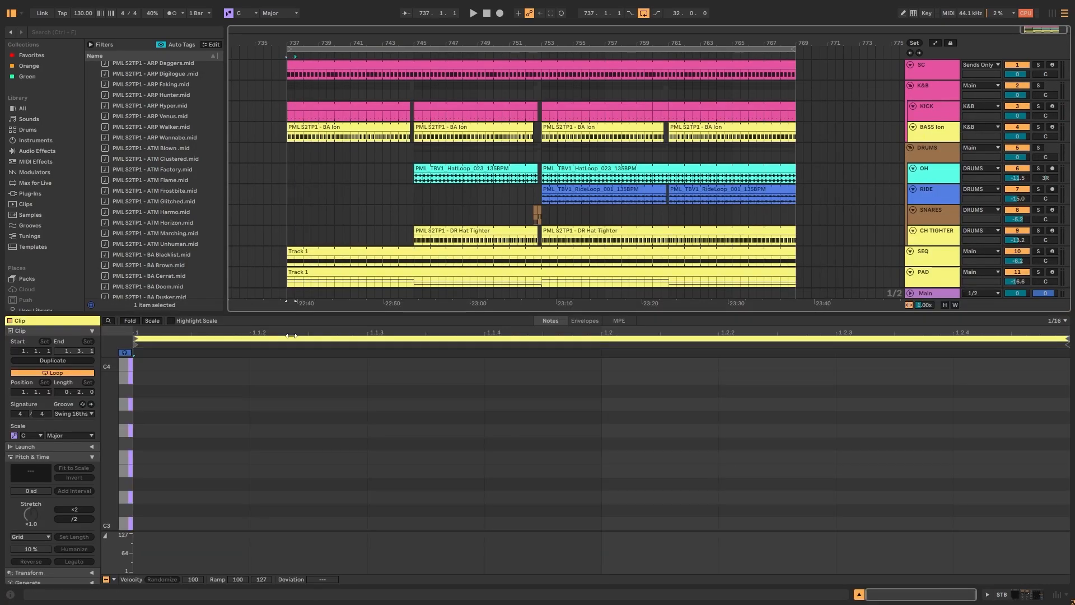
scroll(317, 261, down, 2)
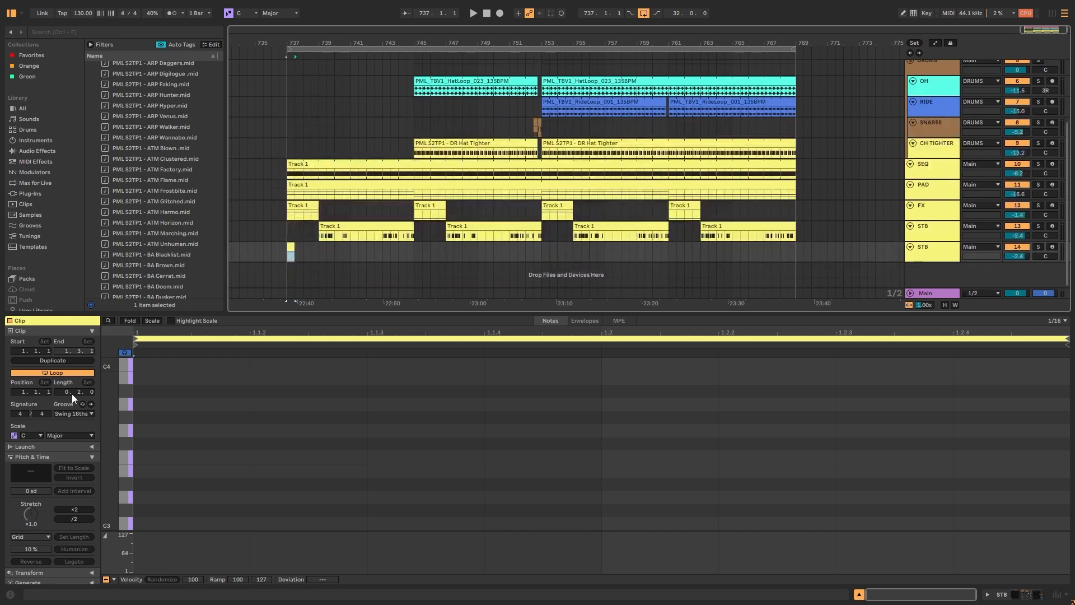
mouse_move(73, 392)
mouse_down()
mouse_move(73, 381)
mouse_move(73, 395)
mouse_up()
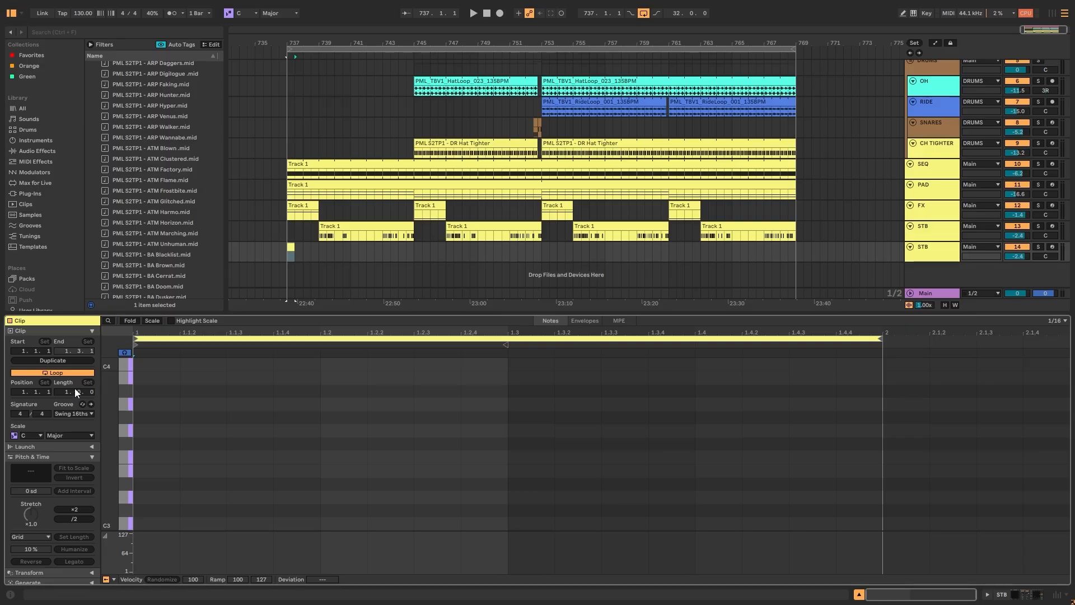
drag(73, 390, 73, 384)
drag(294, 243, 303, 244)
Add a G#3 note at the start of the new clip and lengthen it to three beats while playing the arrangement
key(space)
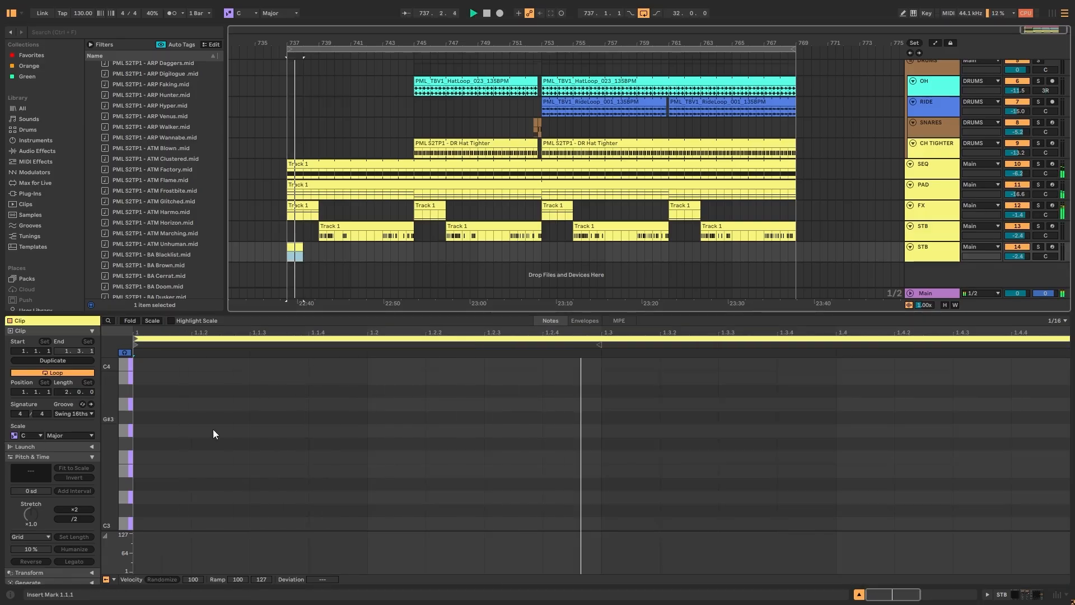
scroll(168, 436, down, 1)
click(127, 381)
key(space)
double_click(145, 383)
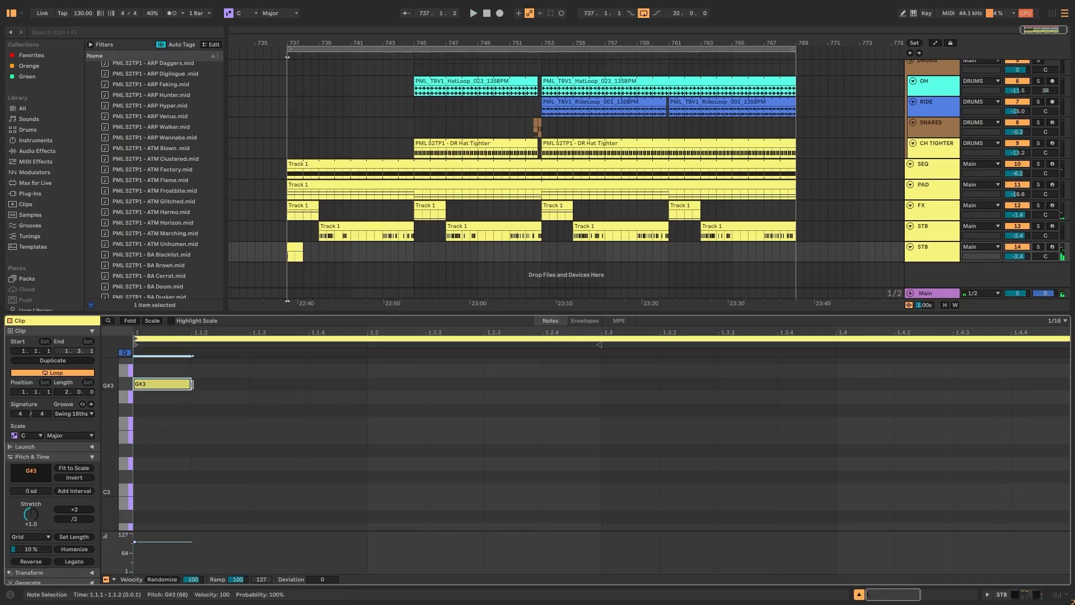
drag(192, 384, 601, 385)
key(space)
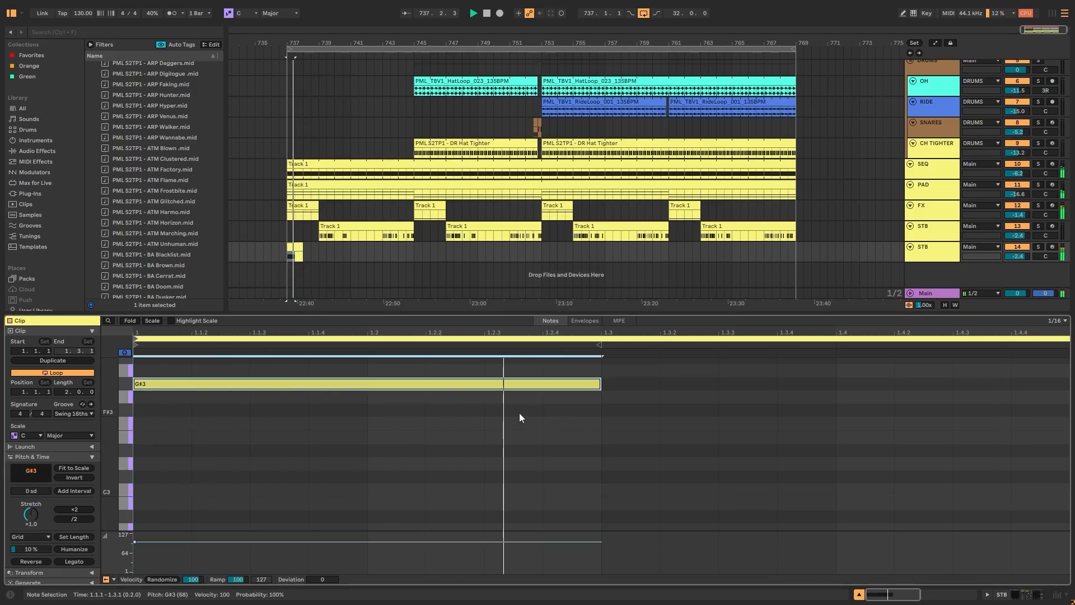
drag(599, 386, 834, 391)
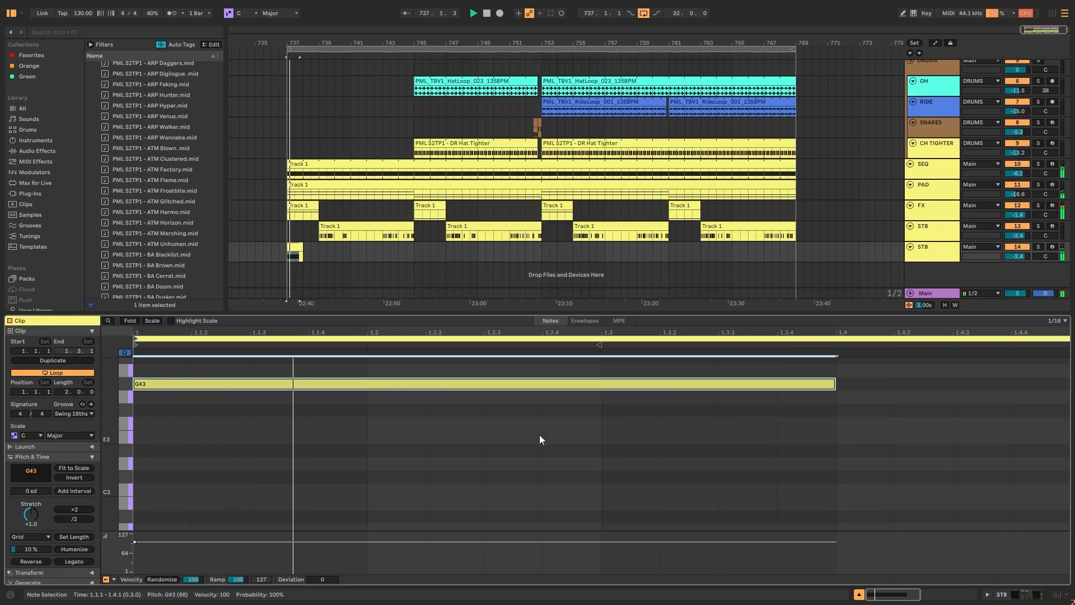
Transpose the three-beat G#3 note in the new clip down one octave to G#2 and audition it with the arrangement
scroll(526, 437, down, 3)
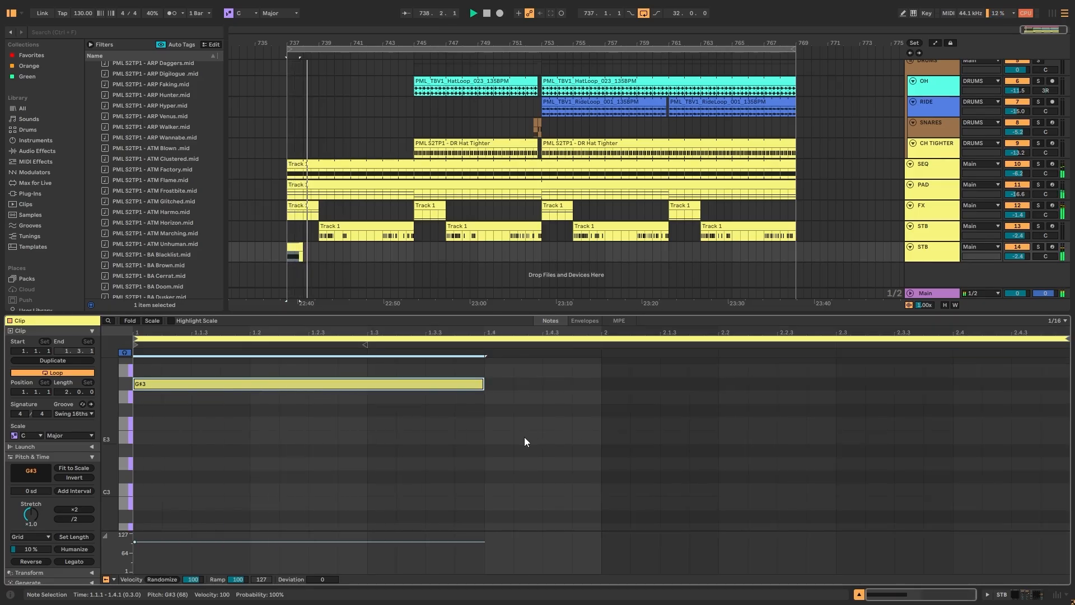
scroll(549, 414, up, 2)
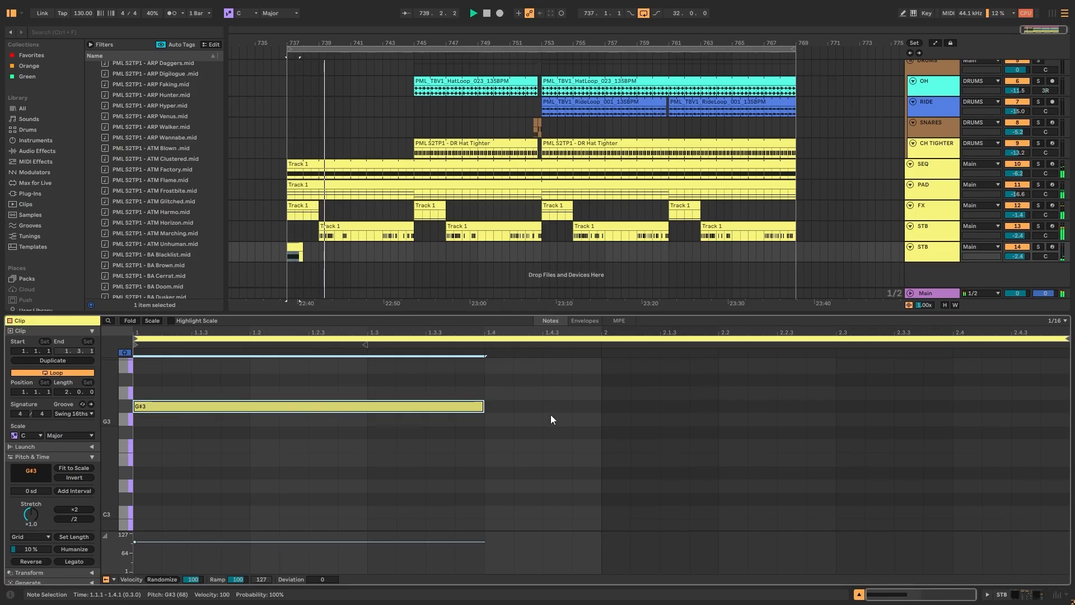
scroll(549, 415, up, 2)
key(space)
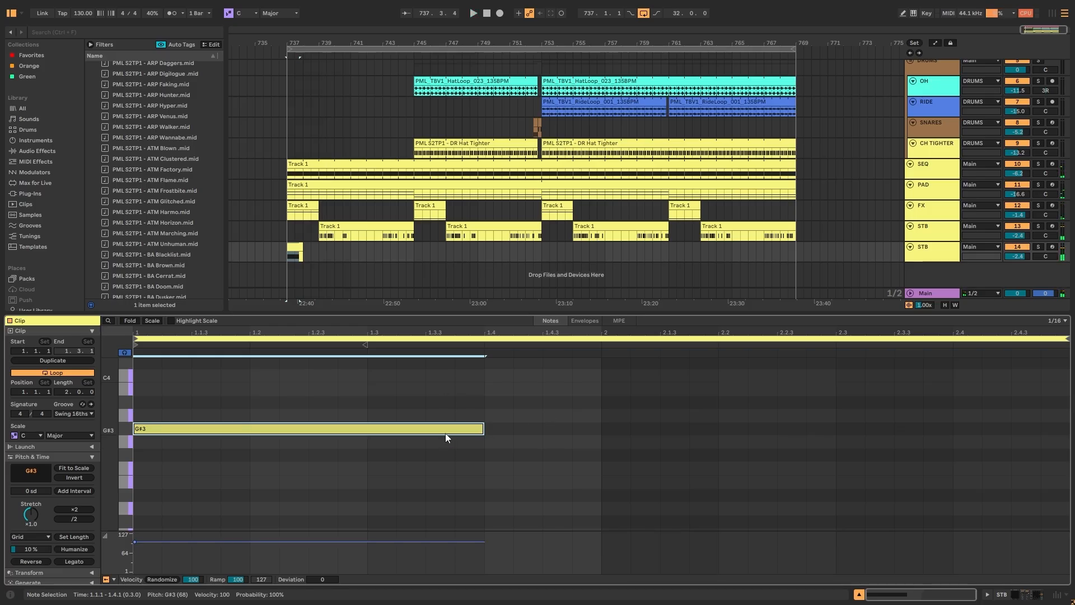
key(shift+Down)
key(space)
scroll(436, 415, down, 2)
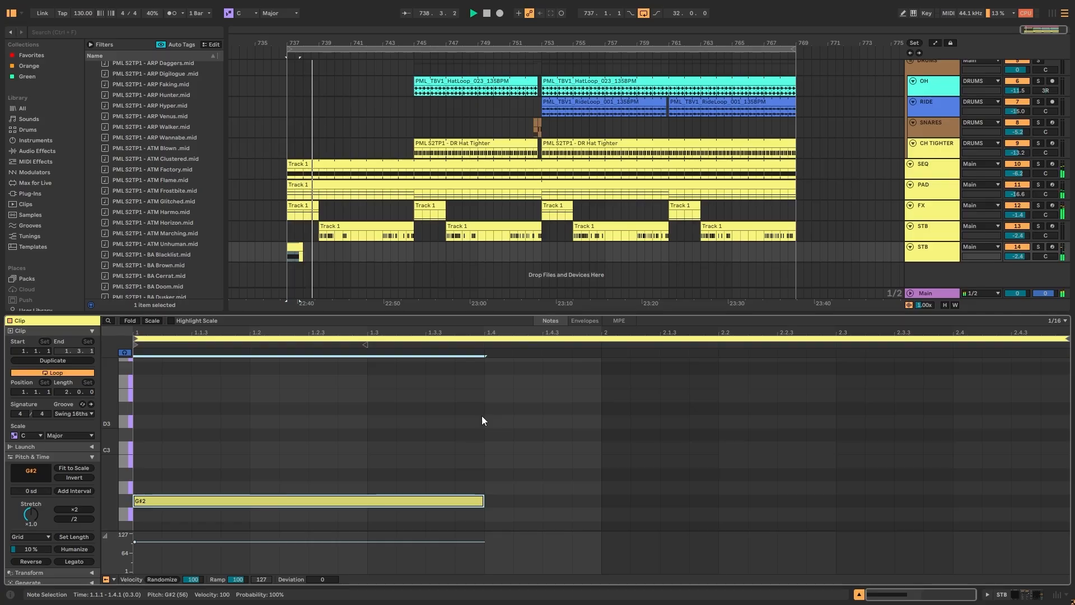
scroll(499, 417, down, 4)
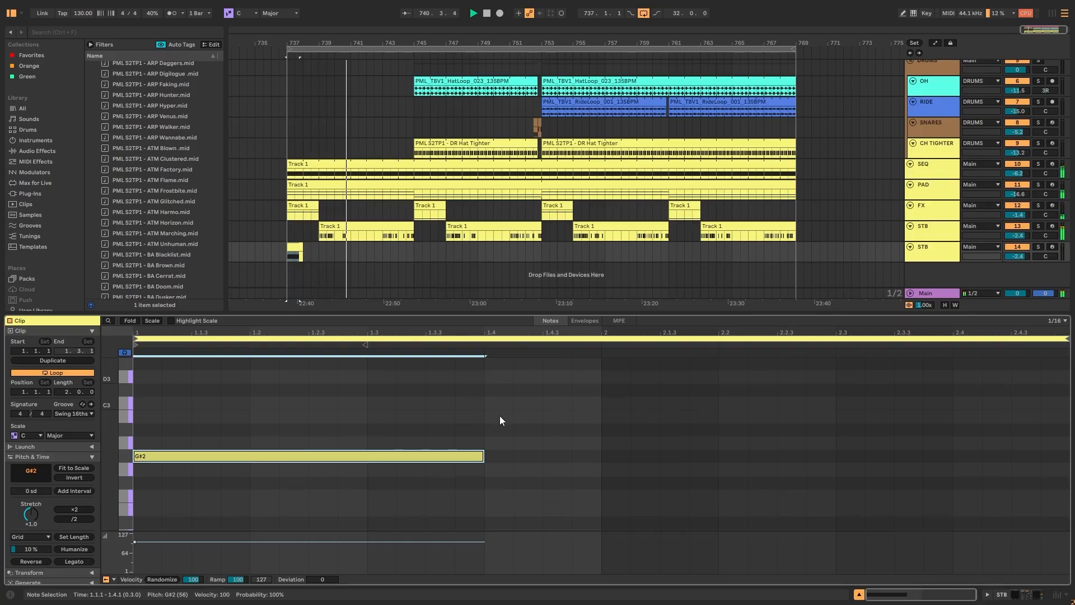
key(space)
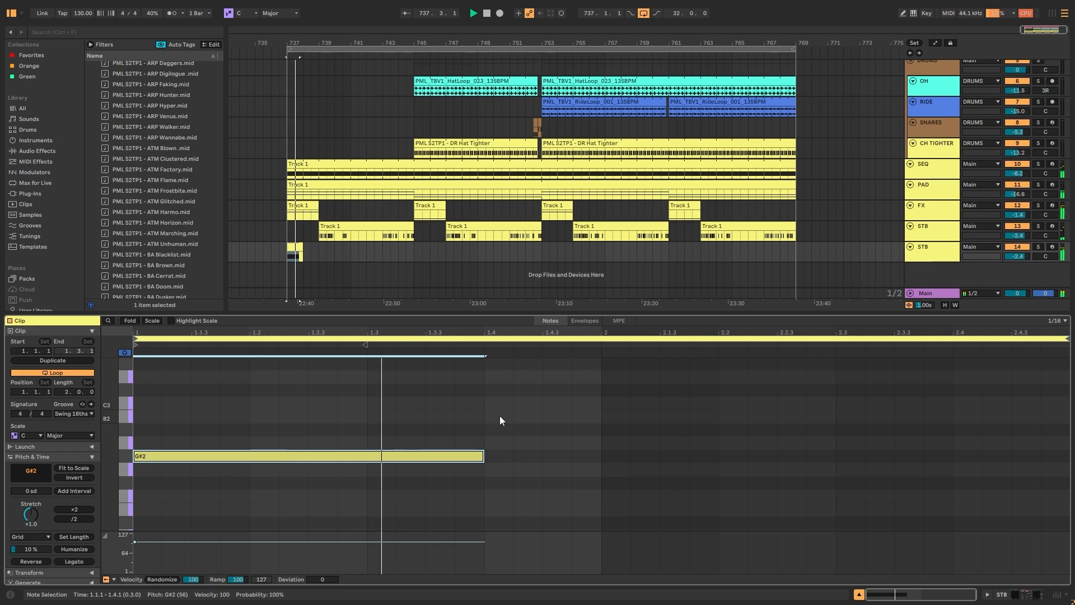
Try the G#2 clip at bar 741 on the duplicated STB track and audition it from just before that bar
click(546, 259)
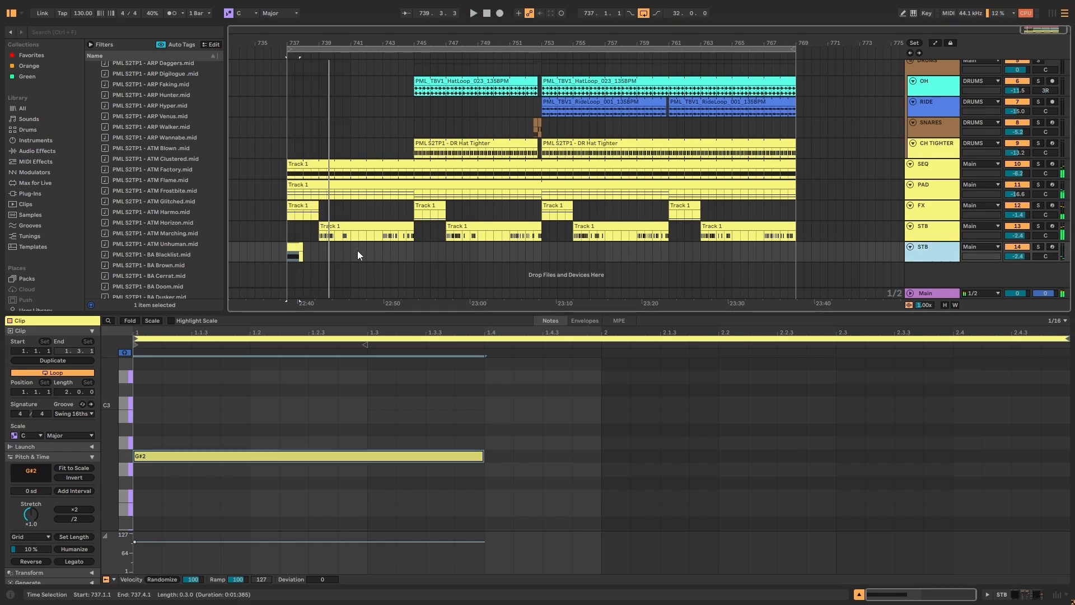
key(space)
click(357, 250)
drag(294, 246, 358, 250)
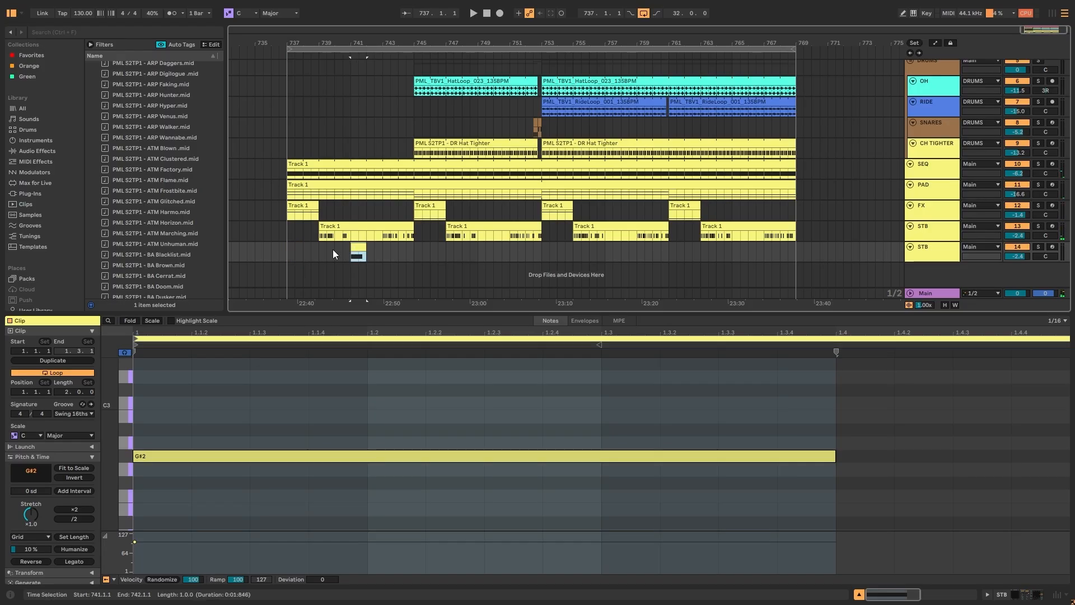
click(335, 250)
key(space)
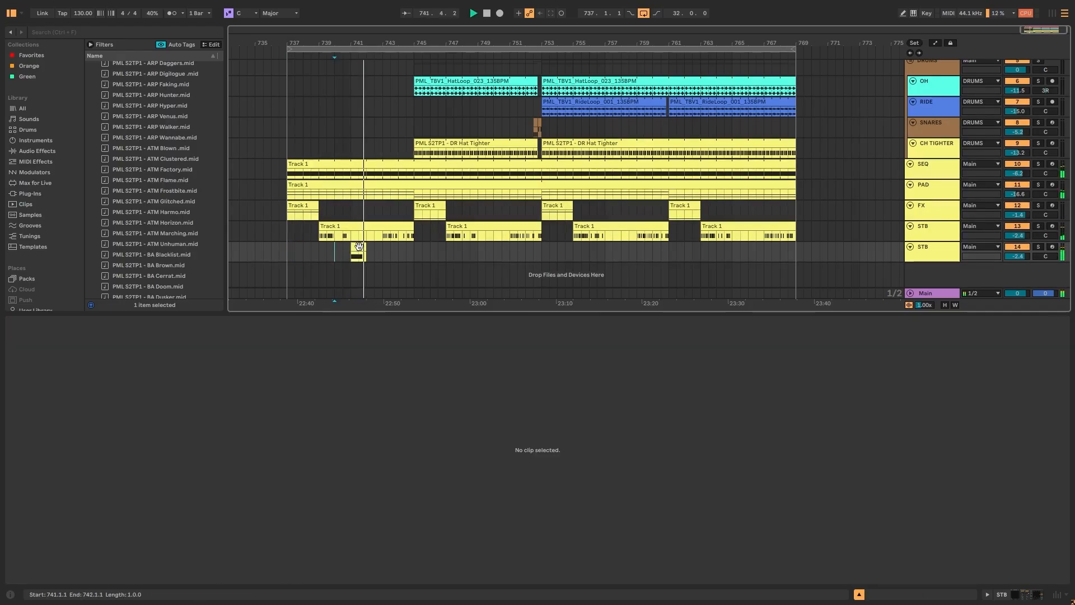
key(space)
Move the G#2 clip back to bar 737 and, during playback, place a copy of it at bar 745
drag(360, 247, 297, 250)
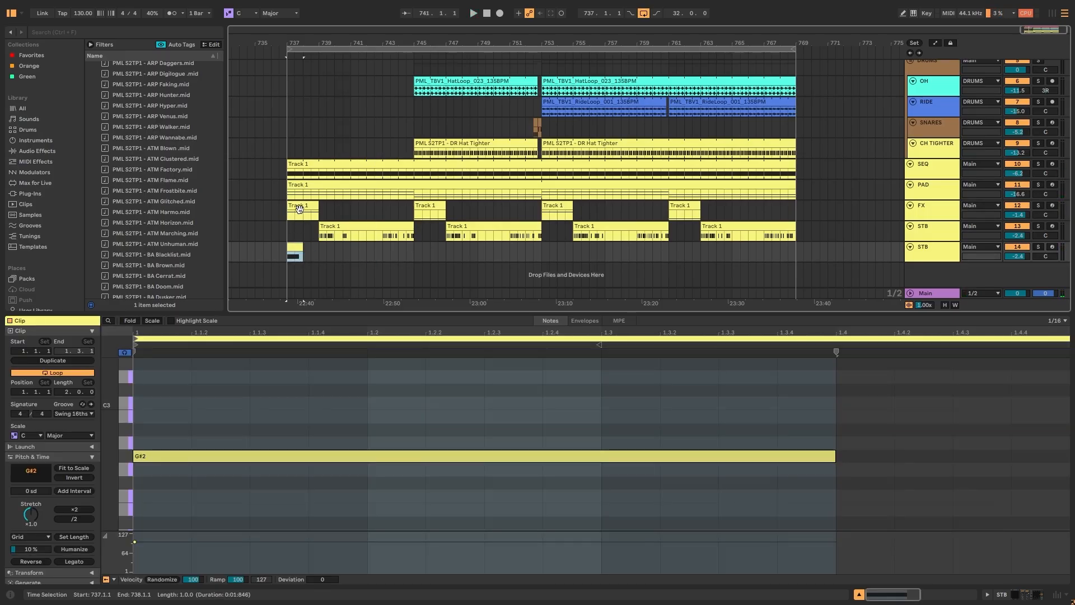
key(space)
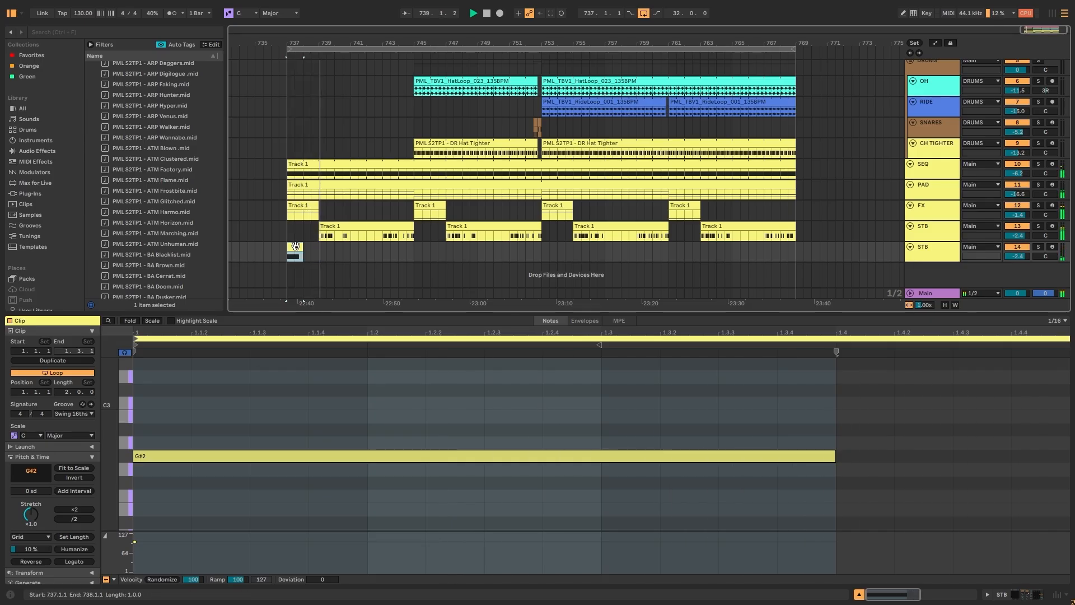
drag(295, 247, 422, 254)
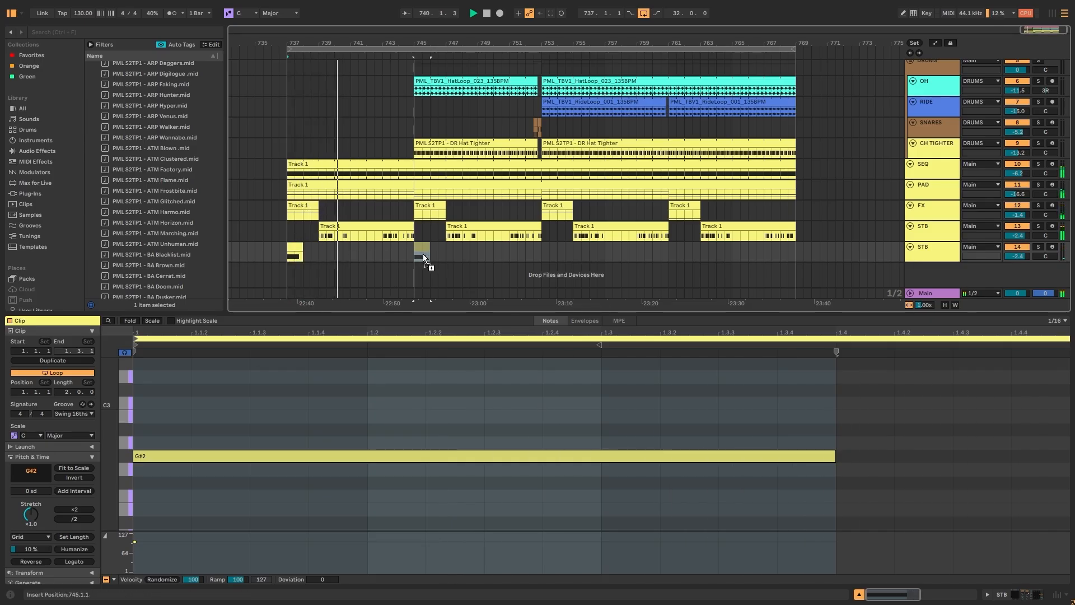
Transpose the note in the bar 745 clip up an octave to G#3, and lower it two semitones to F#3
click(411, 481)
key(shift+Up)
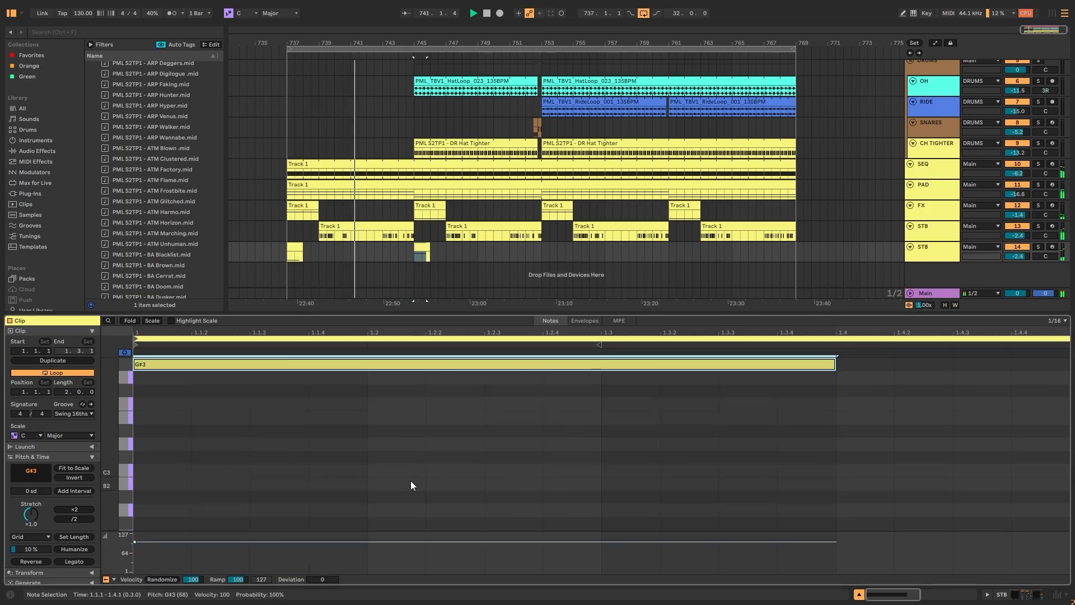
scroll(432, 417, up, 2)
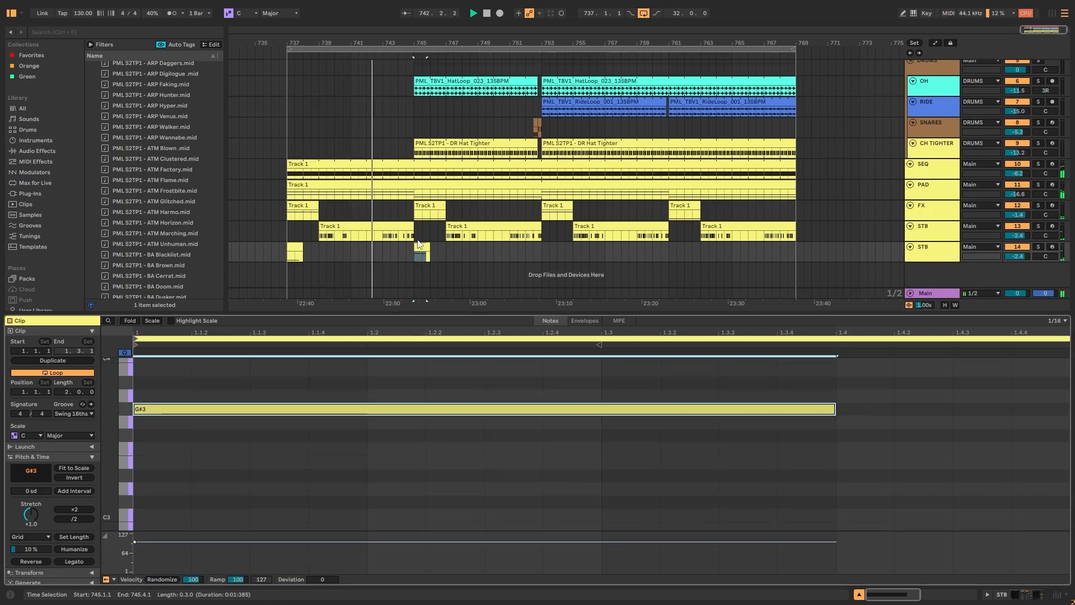
drag(298, 378, 302, 421)
key(Down)
key(Down)
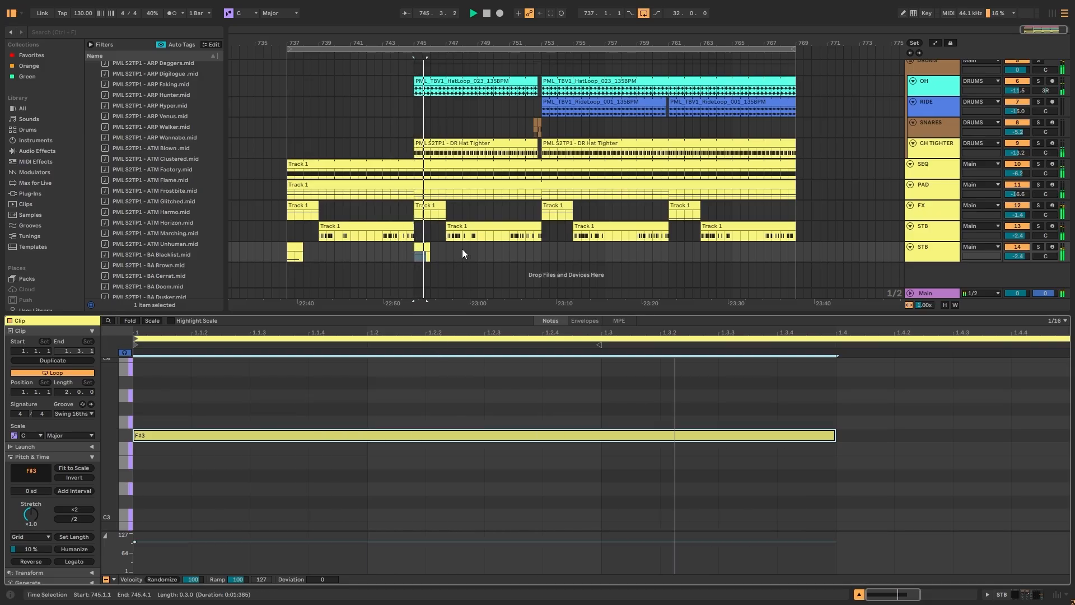
Drop the note in the bar 745 clip one octave to F#2 and audition it
key(space)
drag(330, 399, 336, 452)
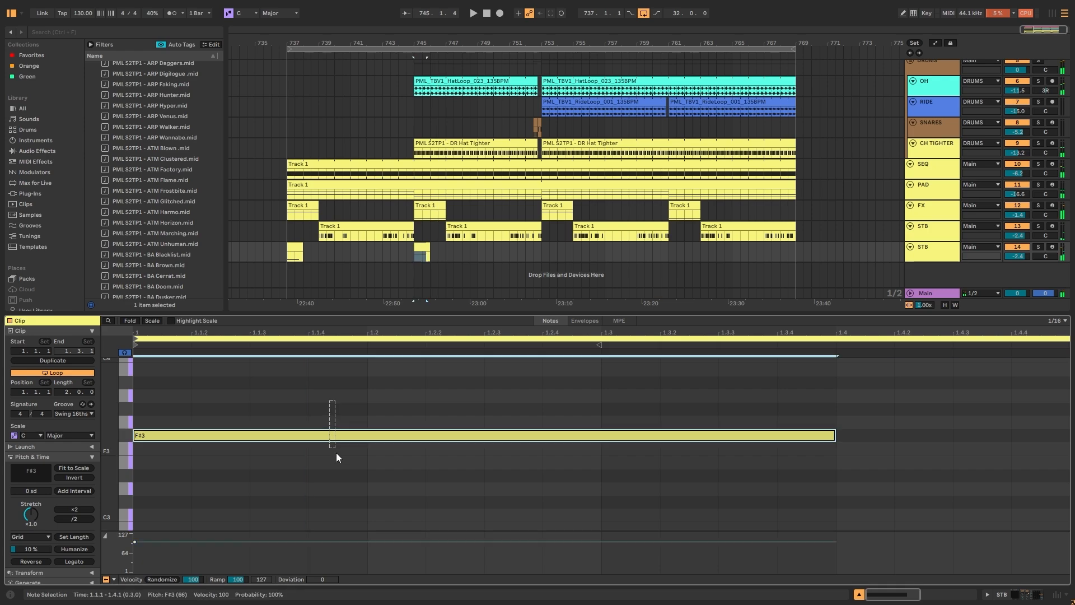
key(shift+Down)
key(space)
scroll(341, 426, down, 3)
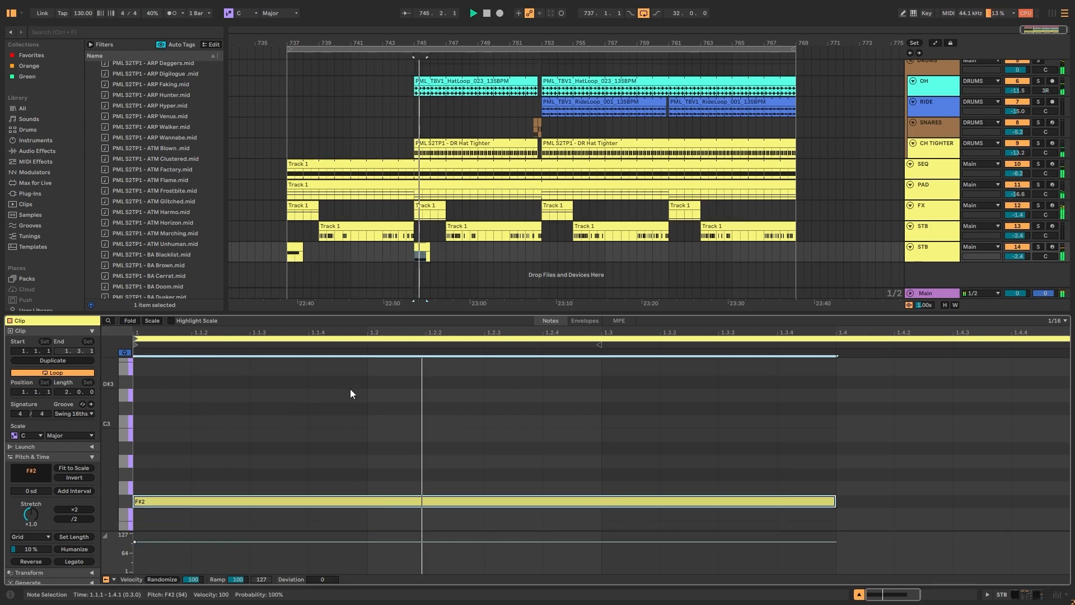
scroll(370, 424, down, 2)
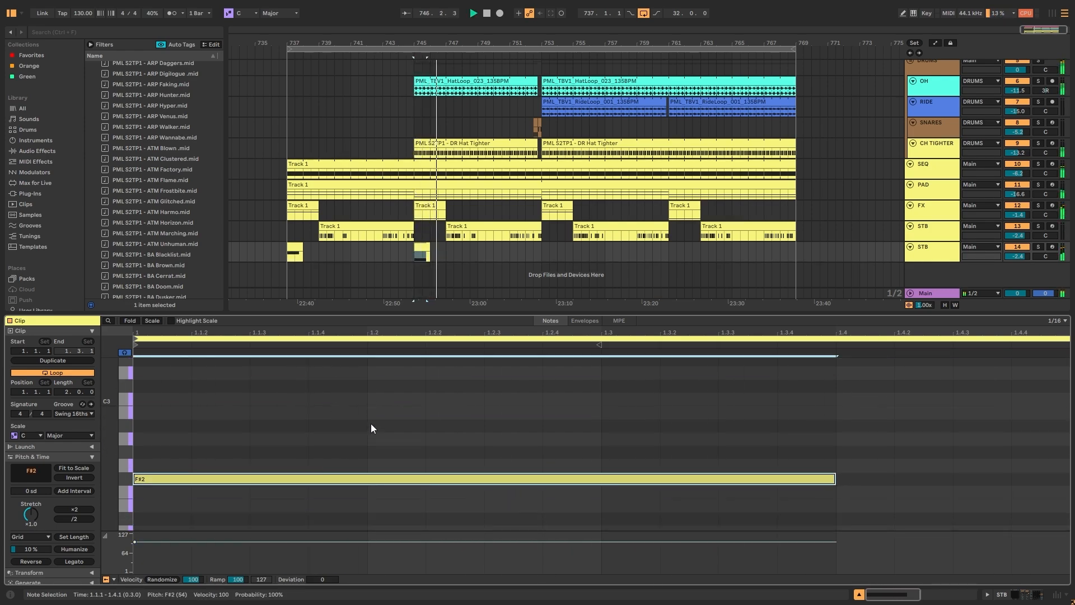
Raise the note in the bar 745 clip to G#2, audition it, and copy the clip to bar 753
key(space)
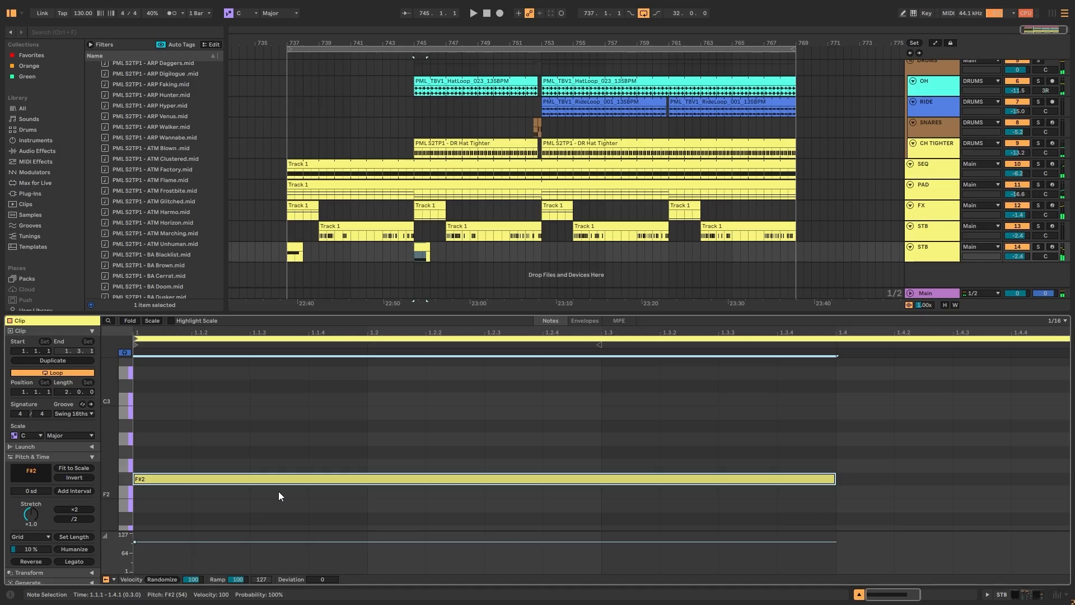
key(Up)
key(Up)
key(space)
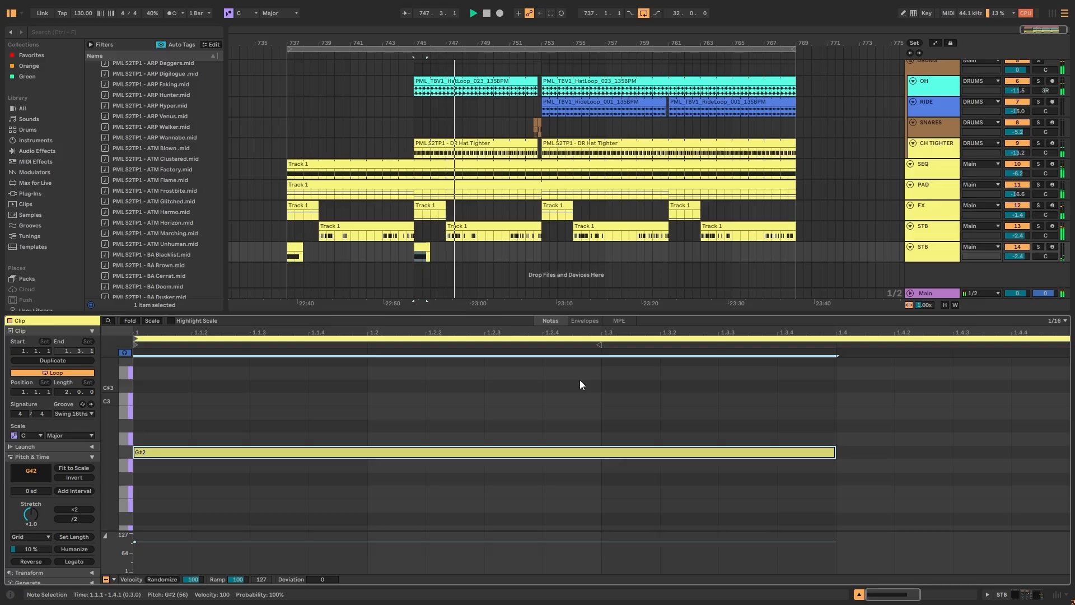
click(438, 248)
drag(426, 247, 556, 253)
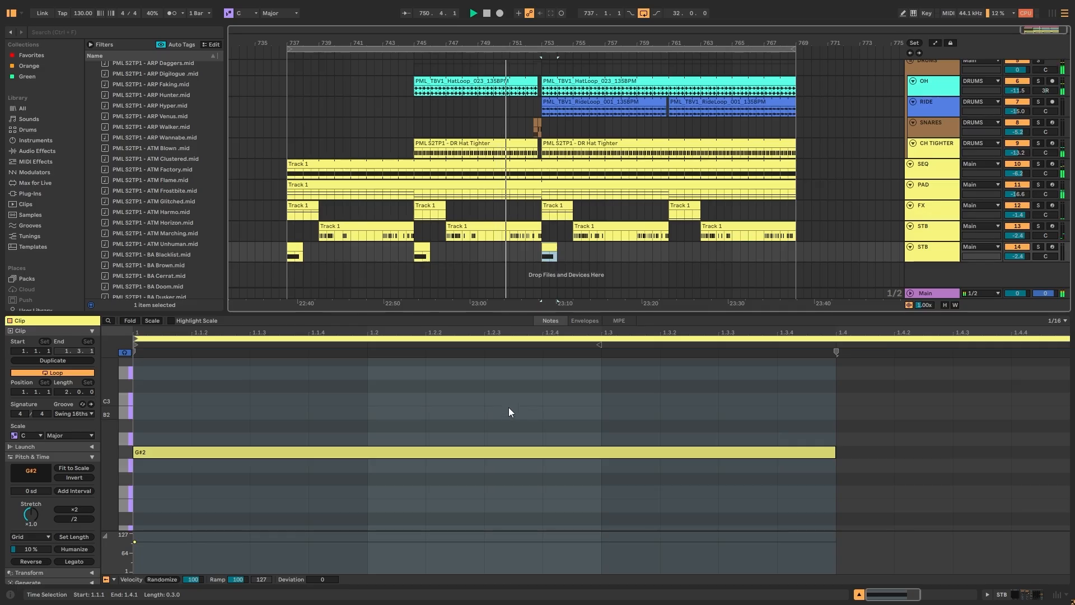
Try the note in the bar 753 clip at F#2 during playback, and return it to G#2
click(408, 453)
key(Down)
key(Down)
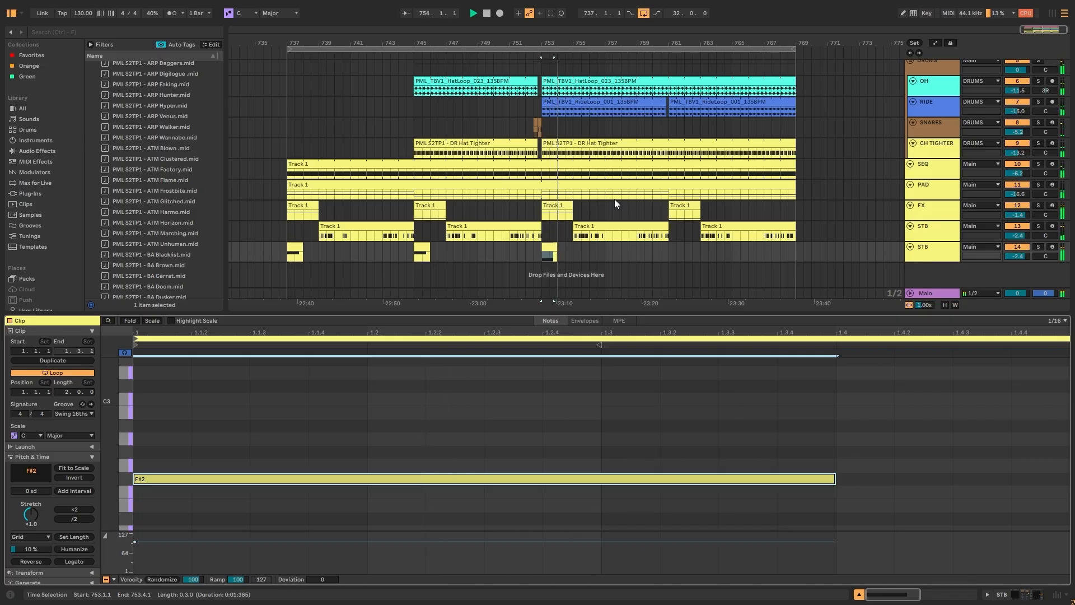
key(space)
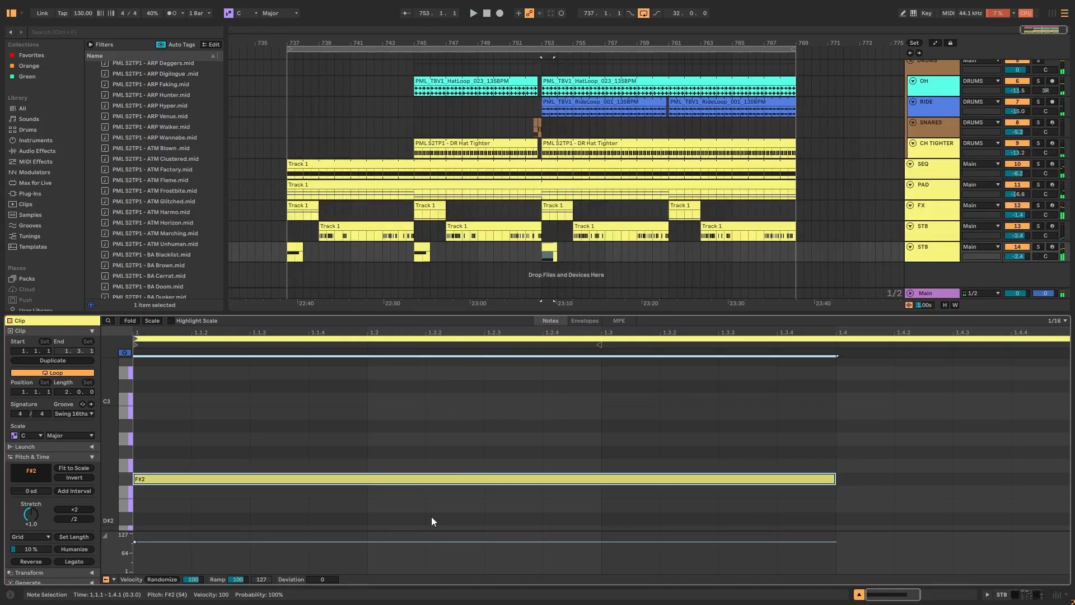
key(Up)
key(Up)
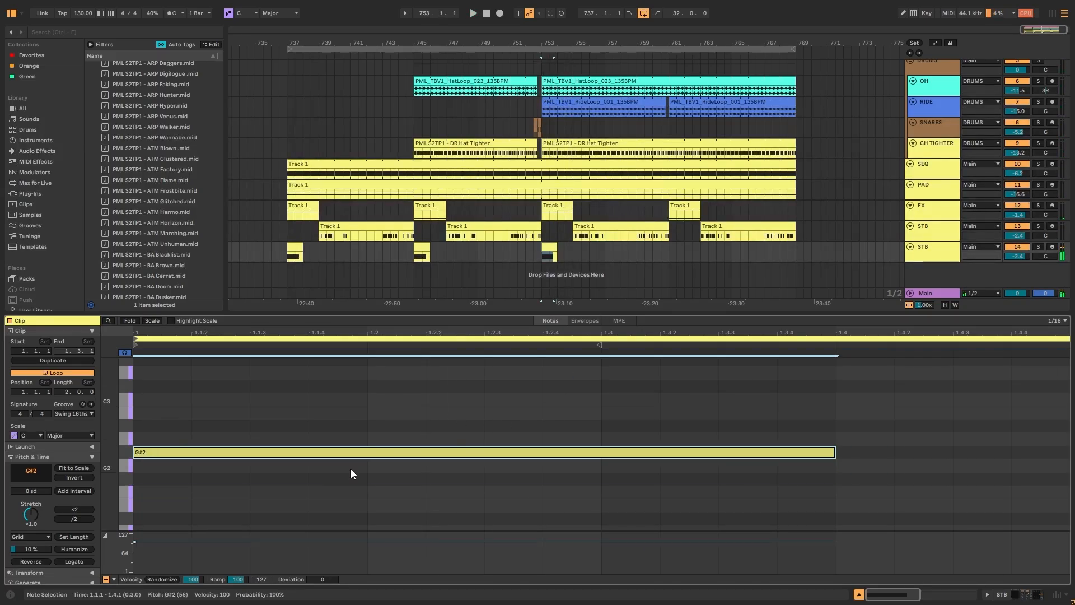
Lower the note in the bar 745 clip two semitones to F#2, and play the arrangement from the bar 737 clip
click(420, 247)
drag(245, 409, 254, 468)
key(Down)
key(Down)
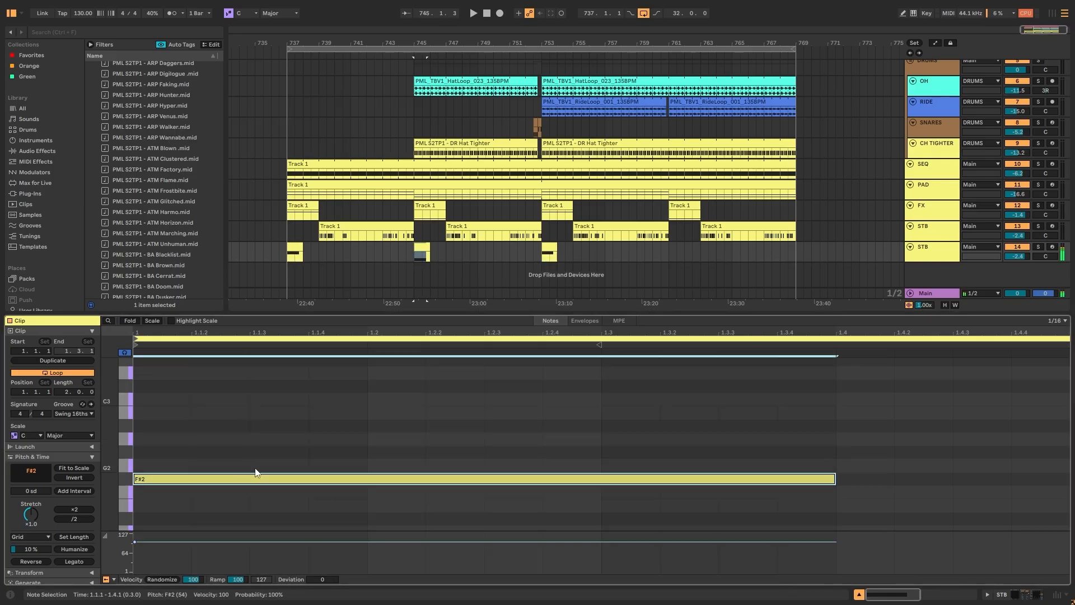
click(295, 246)
key(space)
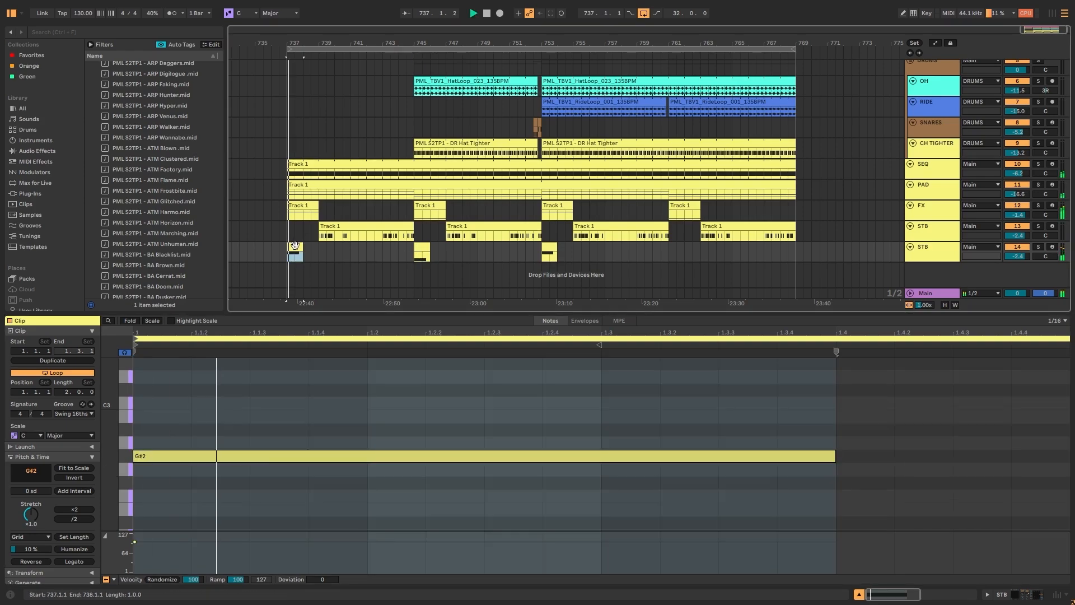
Audition the F#2 clip at bar 745, copy it to bar 761, and play the arrangement with the track's devices shown
click(421, 246)
key(space)
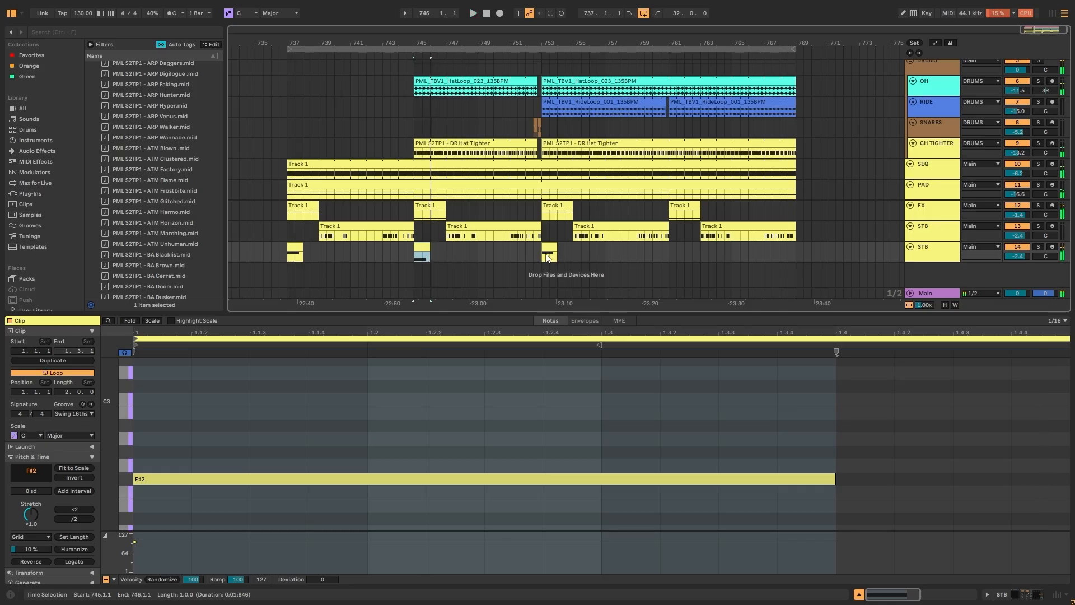
key(Right)
key(Right)
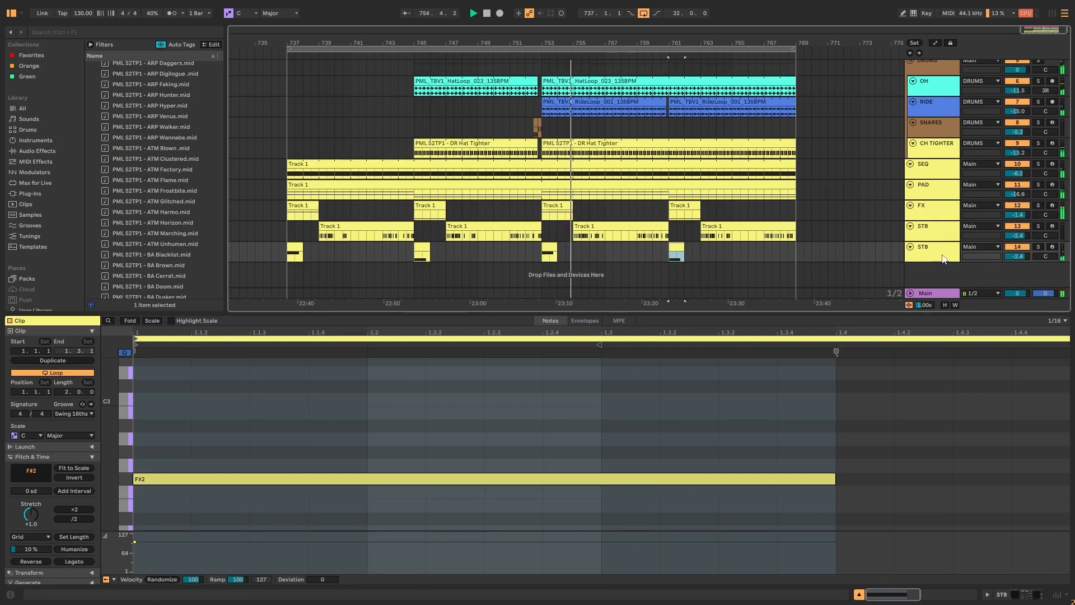
key(shift+Tab)
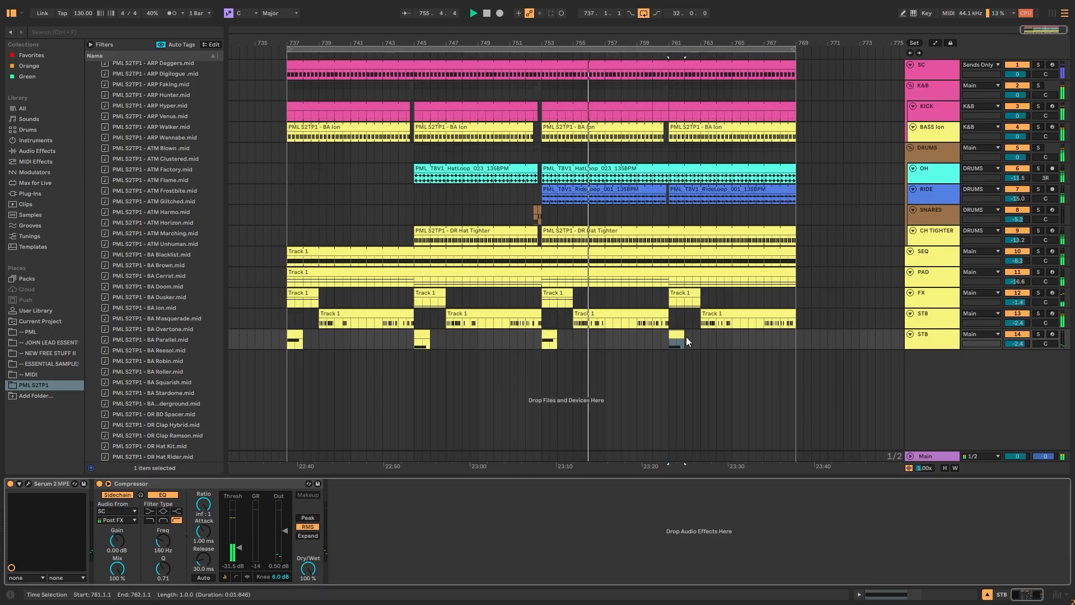
key(space)
key(space)
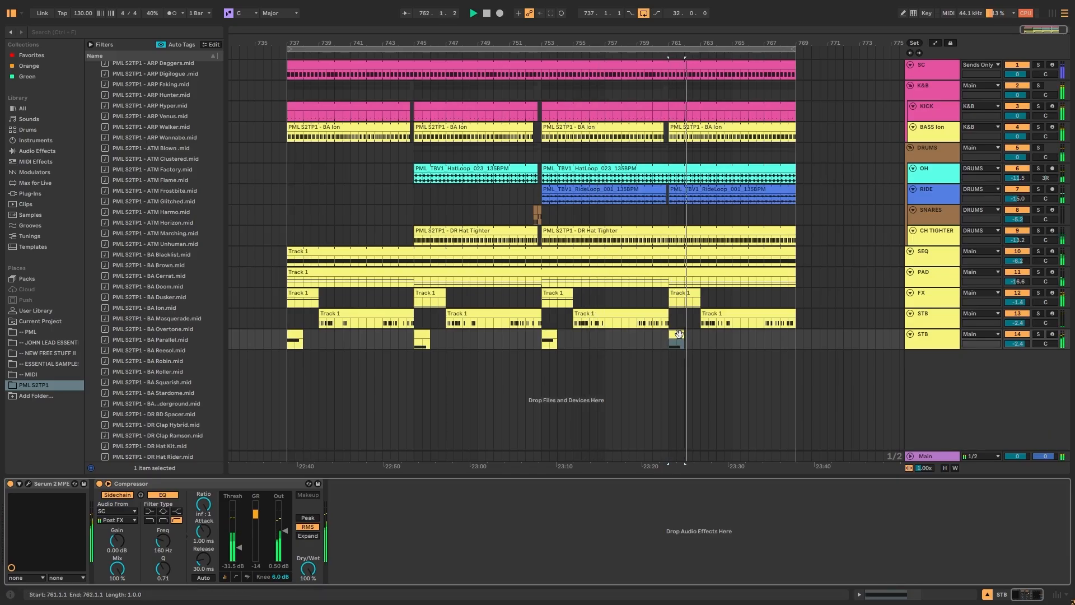
Open the bar 761 clip and show its Pitch Bend envelope
double_click(677, 336)
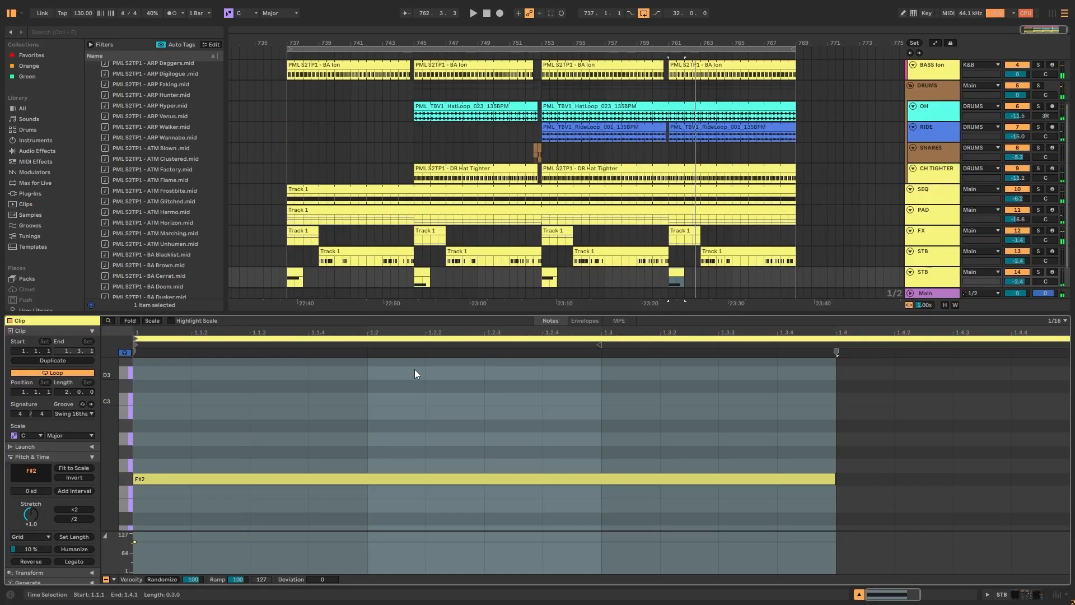
click(581, 321)
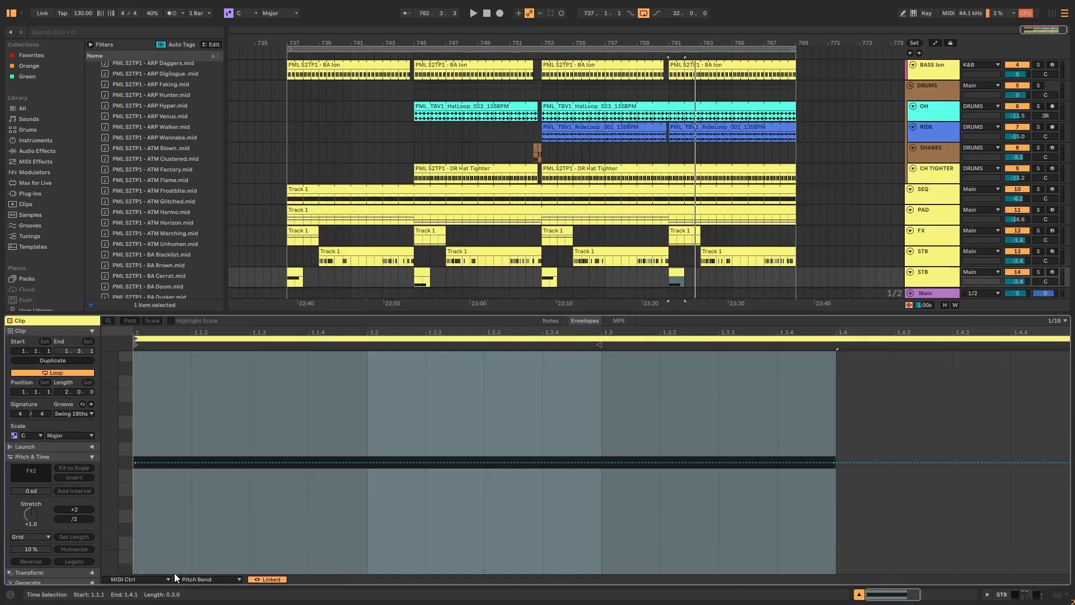
key(space)
key(space)
Draw a Pitch Bend envelope rising from zero near beat 1.2 to a peak at beat 1.3 and falling to zero near beat 1.4, auditioning it
click(377, 463)
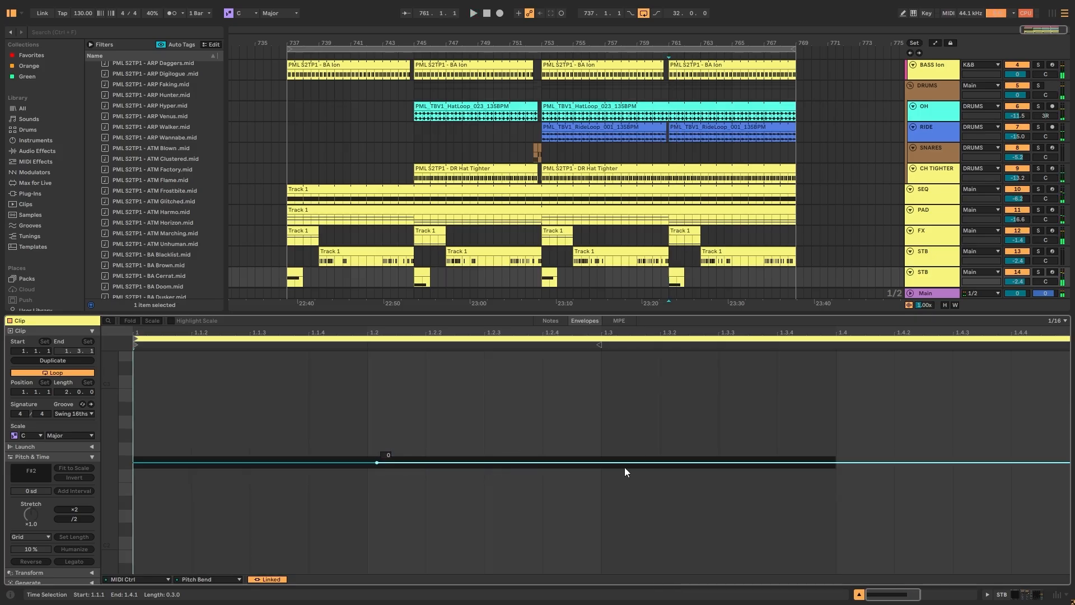
click(666, 463)
drag(520, 462, 601, 368)
key(space)
click(849, 463)
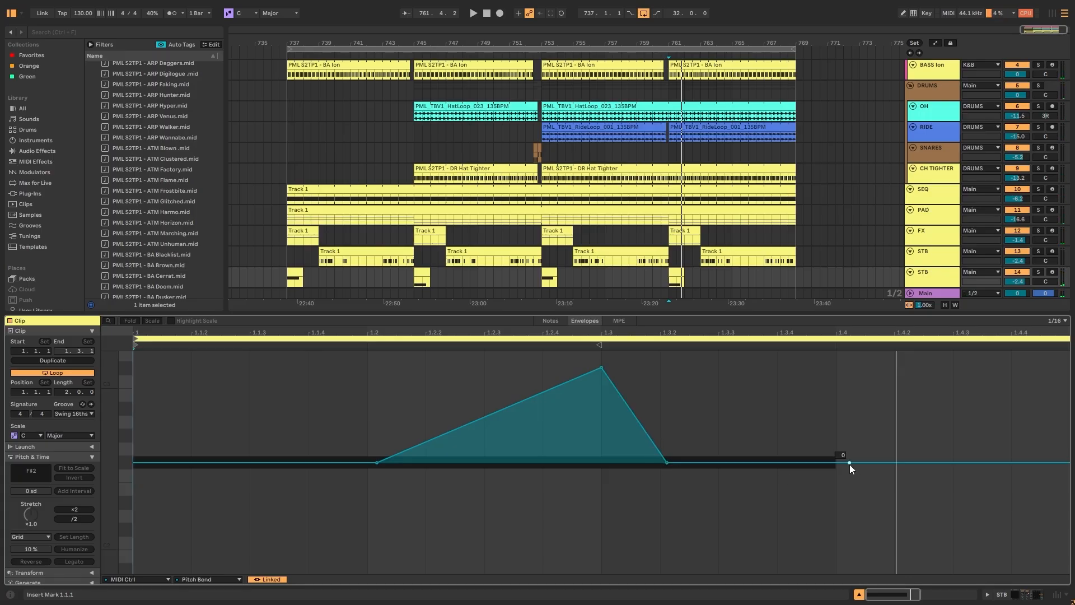
click(667, 462)
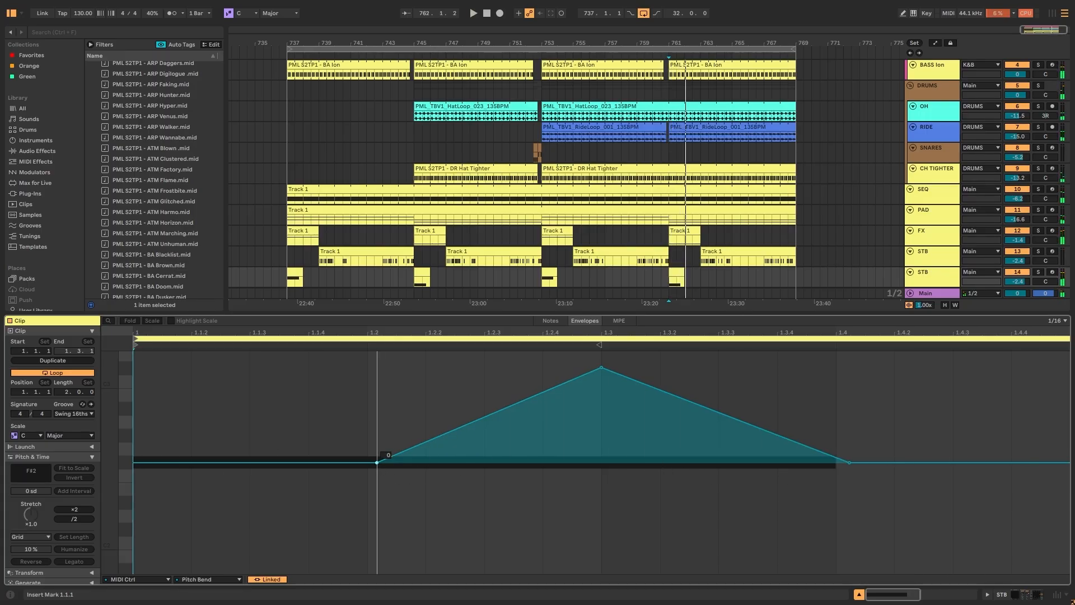
Move the start of the Pitch Bend rise to about 1.2.2 and lower its peak at beat 1.3 to about 2730
drag(378, 463, 426, 462)
drag(602, 368, 602, 398)
key(space)
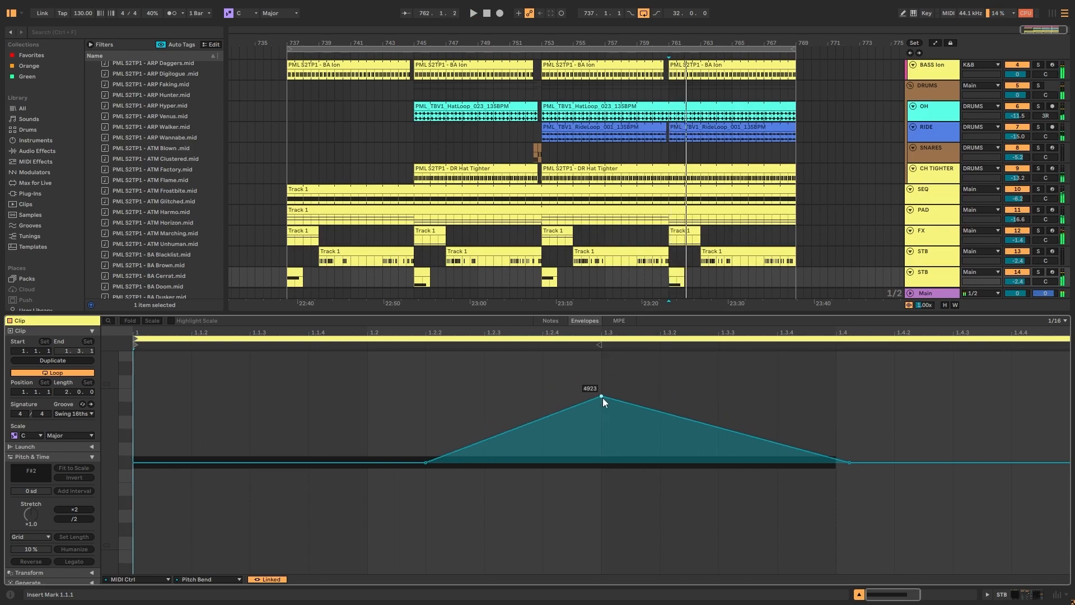
drag(603, 397, 603, 417)
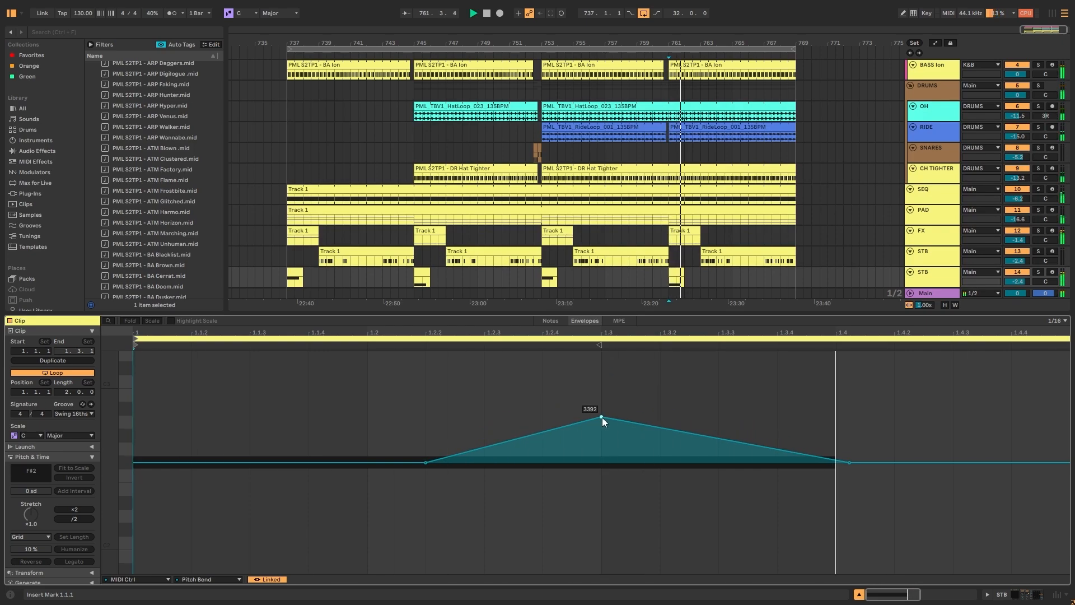
drag(602, 418, 602, 425)
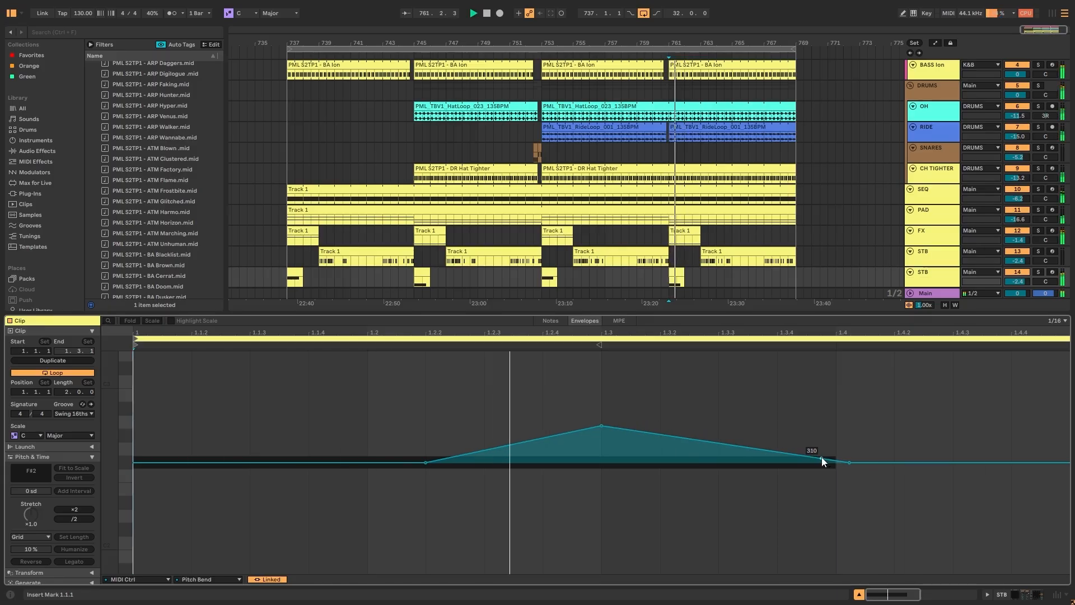
Pull the Pitch Bend's return to zero back to about 1.3.4 and reduce its peak to about 2234 while auditioning
drag(849, 462, 777, 462)
key(space)
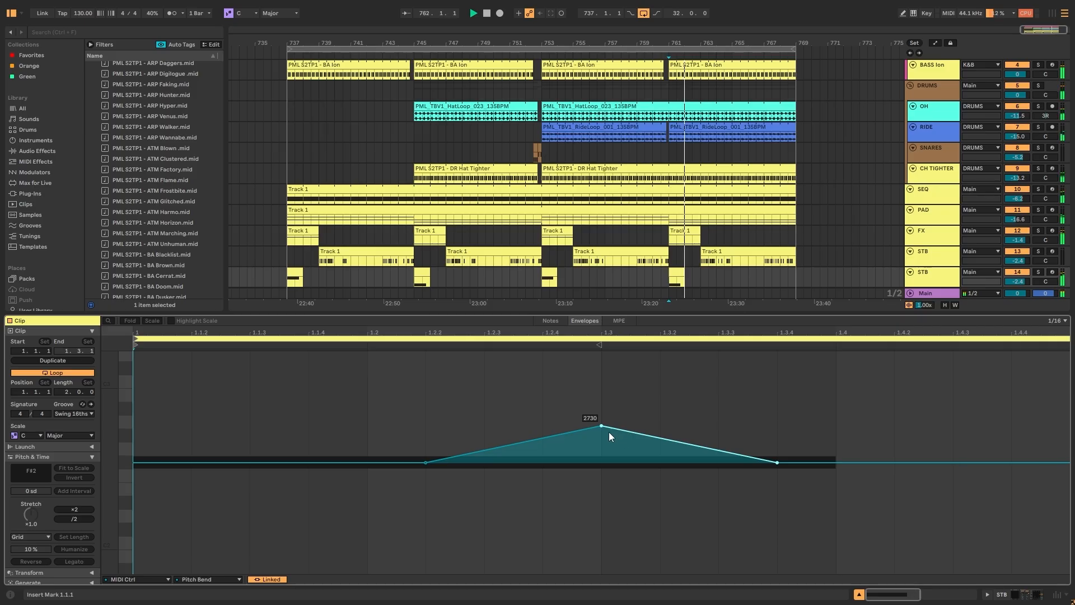
drag(601, 426, 599, 432)
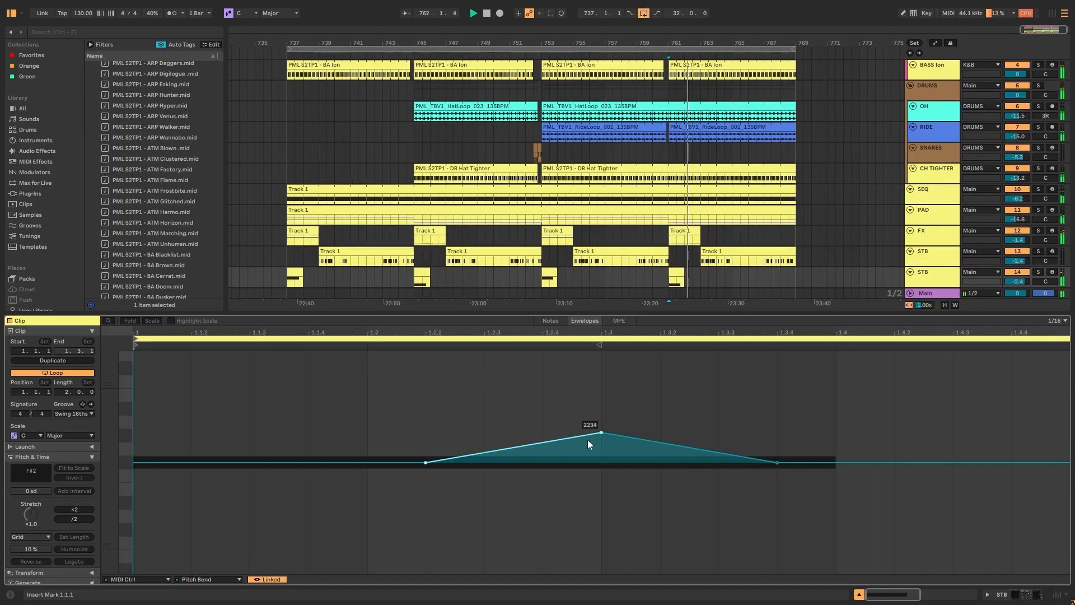
key(space)
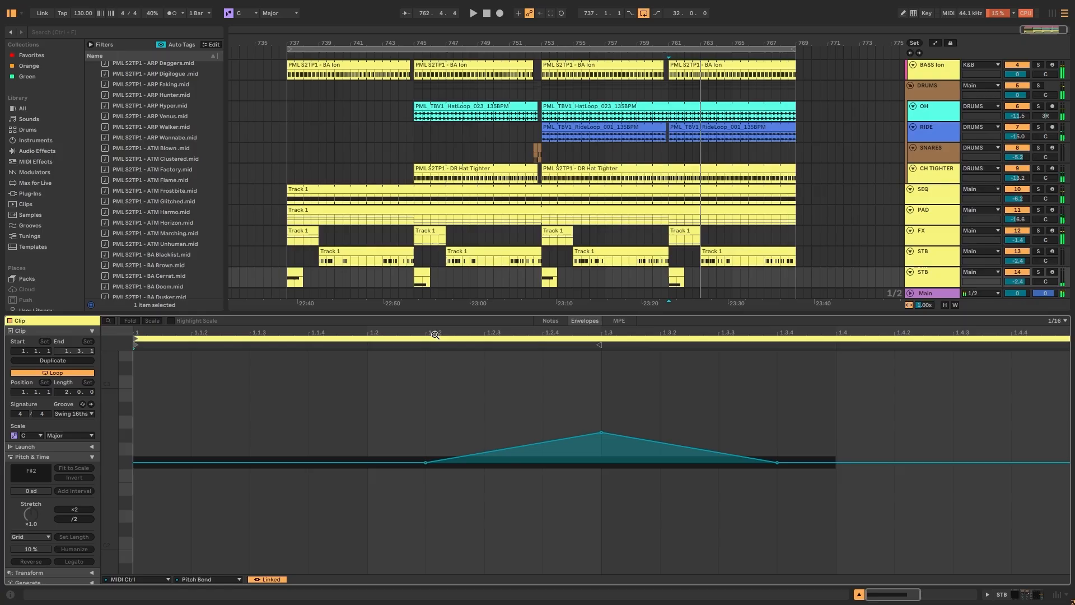
Audition the arpeggio clips at bars 745, 761 and 753, and show the track's devices
click(423, 273)
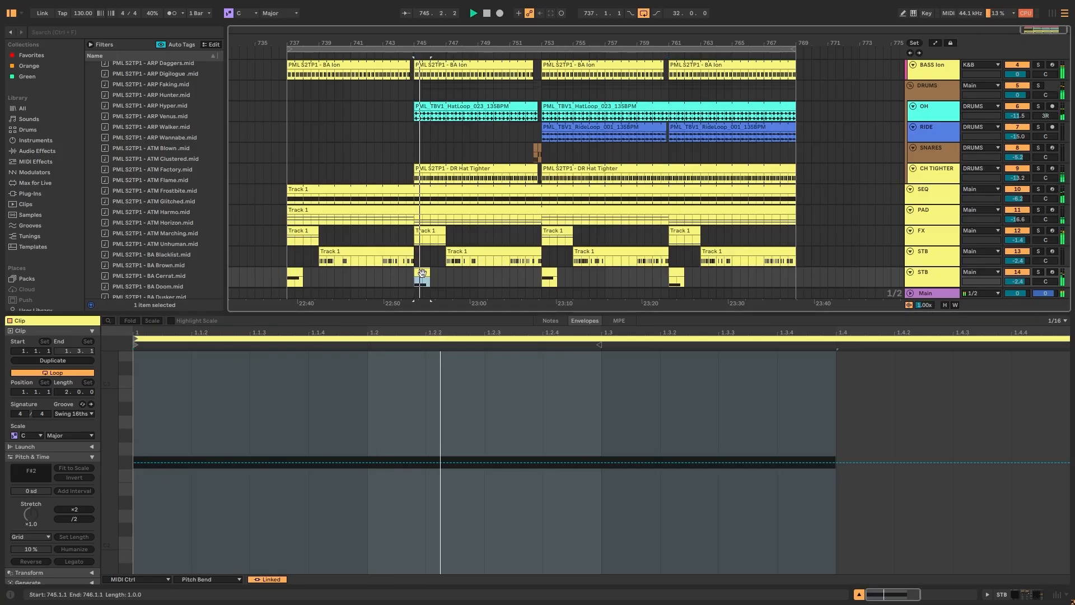
click(670, 274)
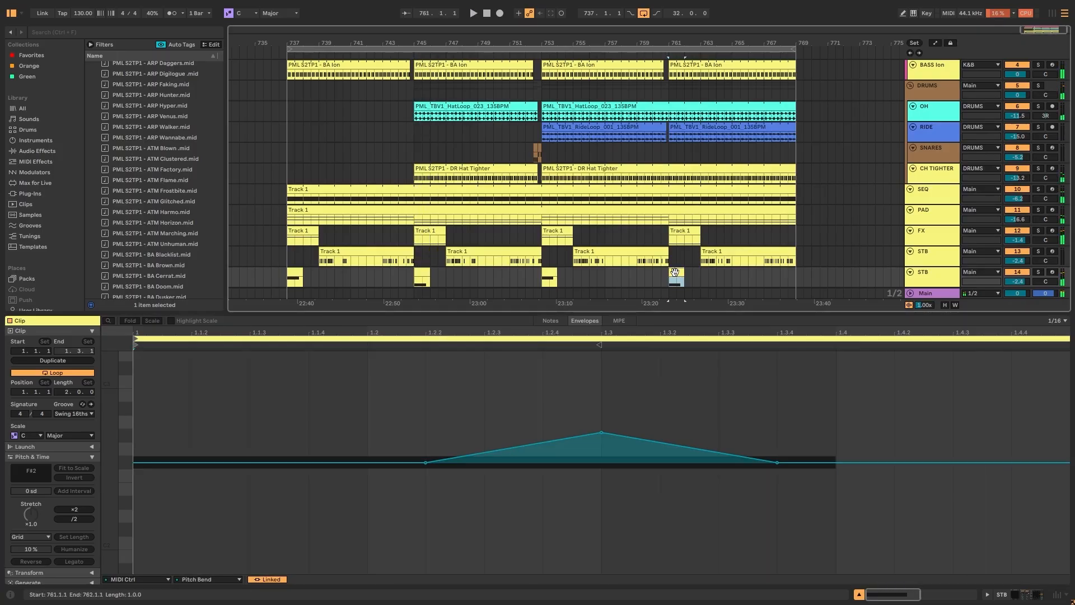
click(547, 274)
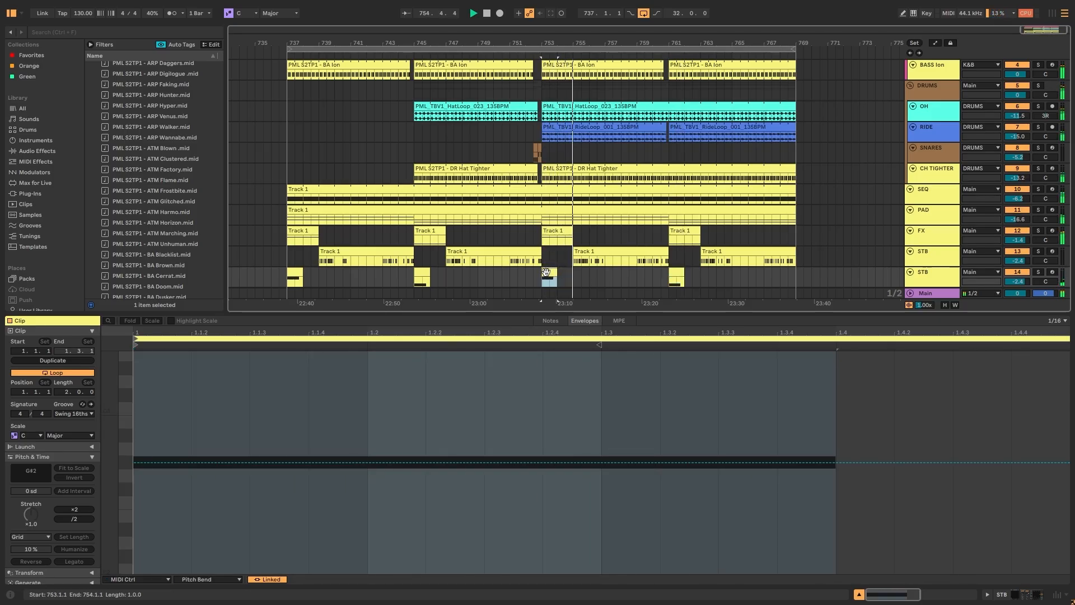
double_click(922, 272)
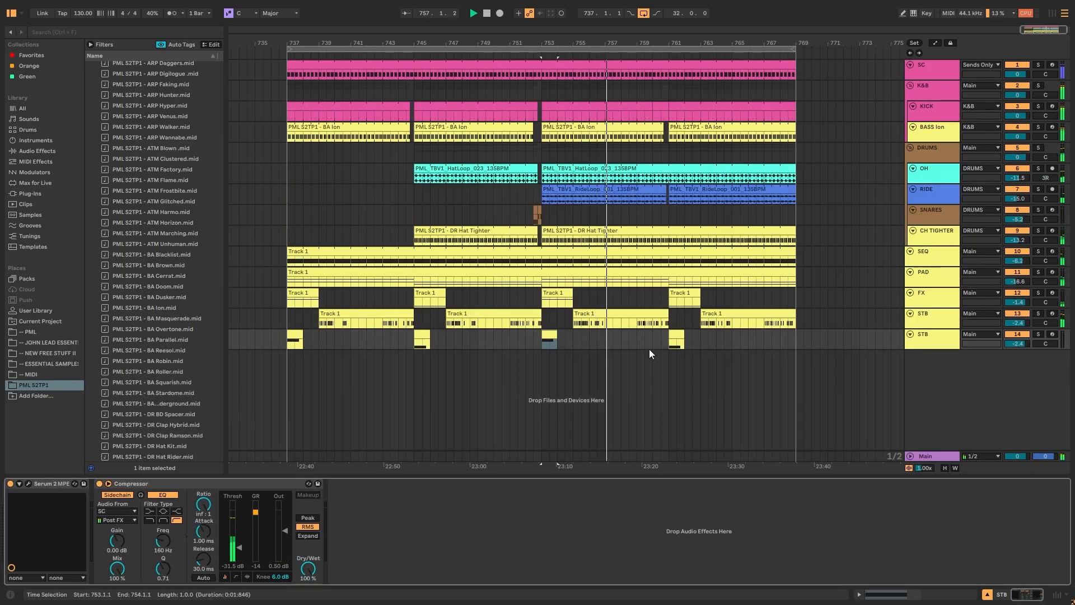
key(space)
Rename the second STB track, holding the arpeggio clips, to ARP and duplicate it
click(296, 334)
click(297, 335)
click(931, 342)
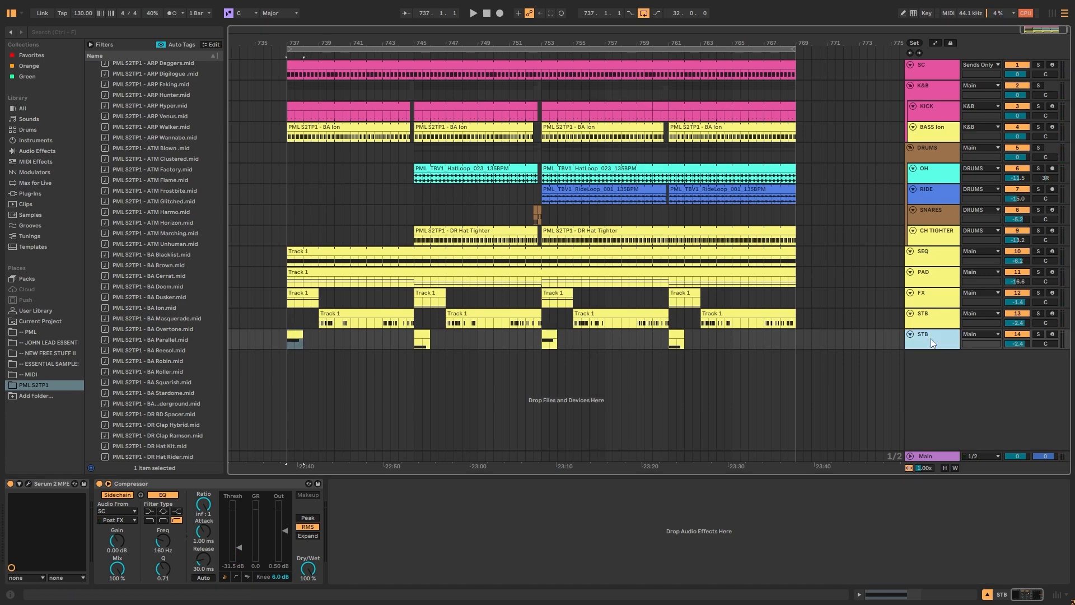
click(351, 339)
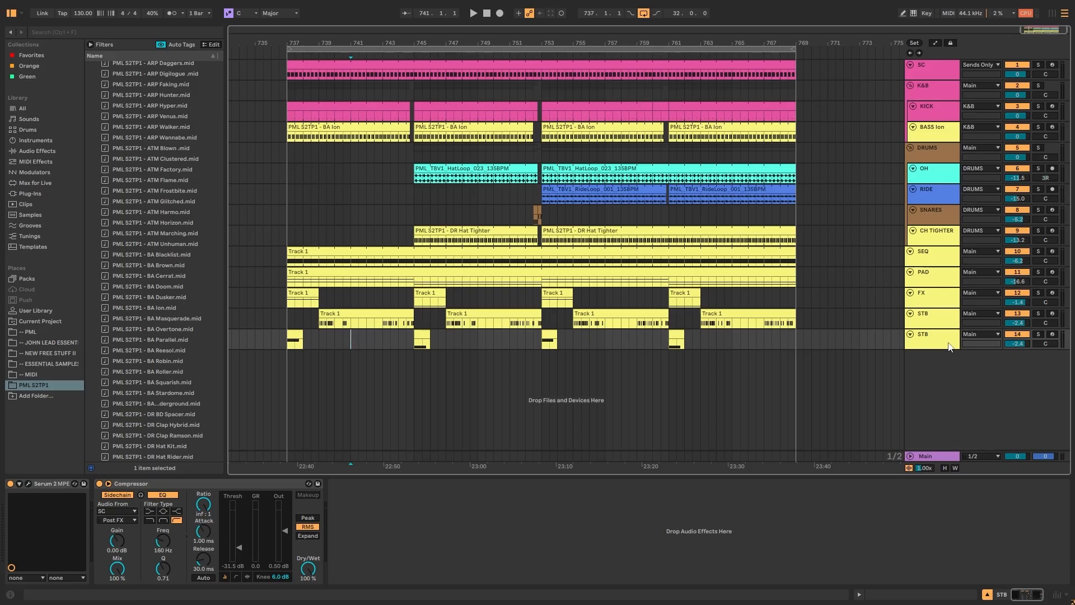
key(ctrl+r)
right_click(928, 339)
click(951, 86)
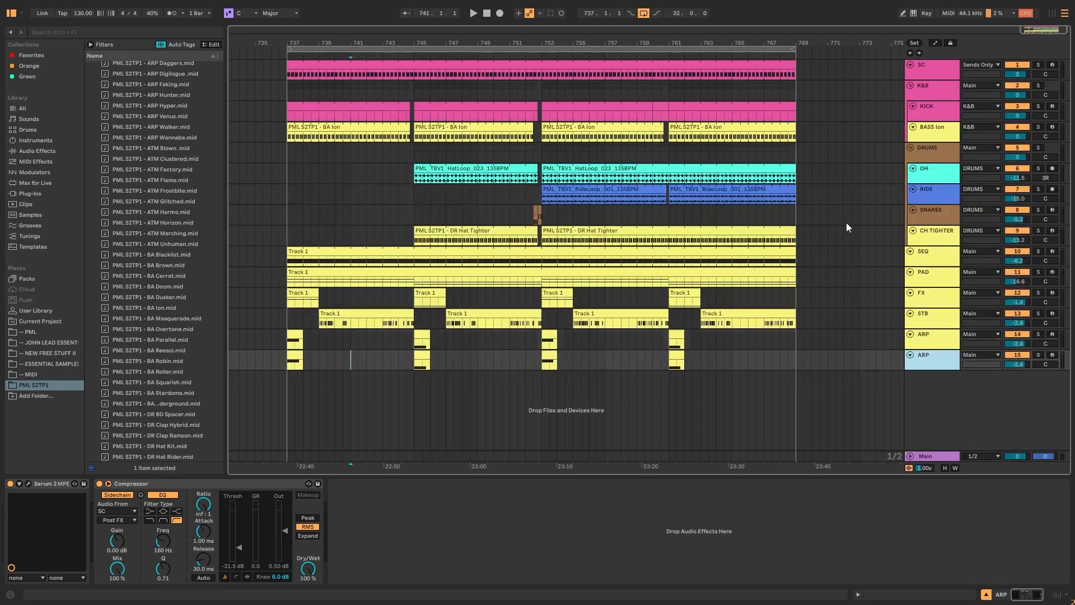
Delete all clips from the duplicated ARP track and place the insert marker at bar 737 on it
drag(272, 358, 778, 367)
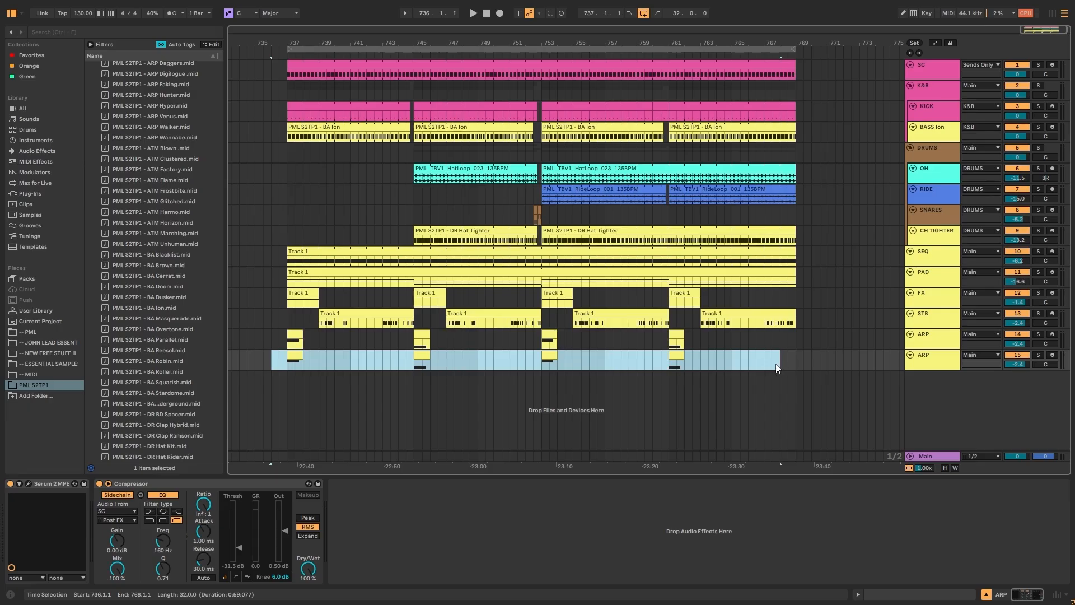
key(Delete)
click(929, 346)
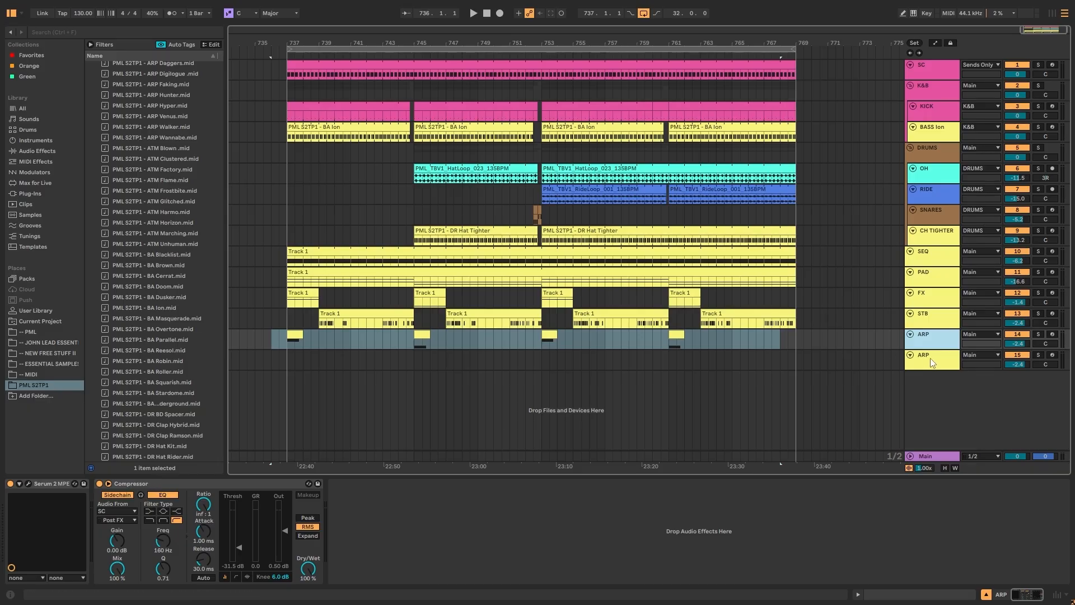
click(932, 357)
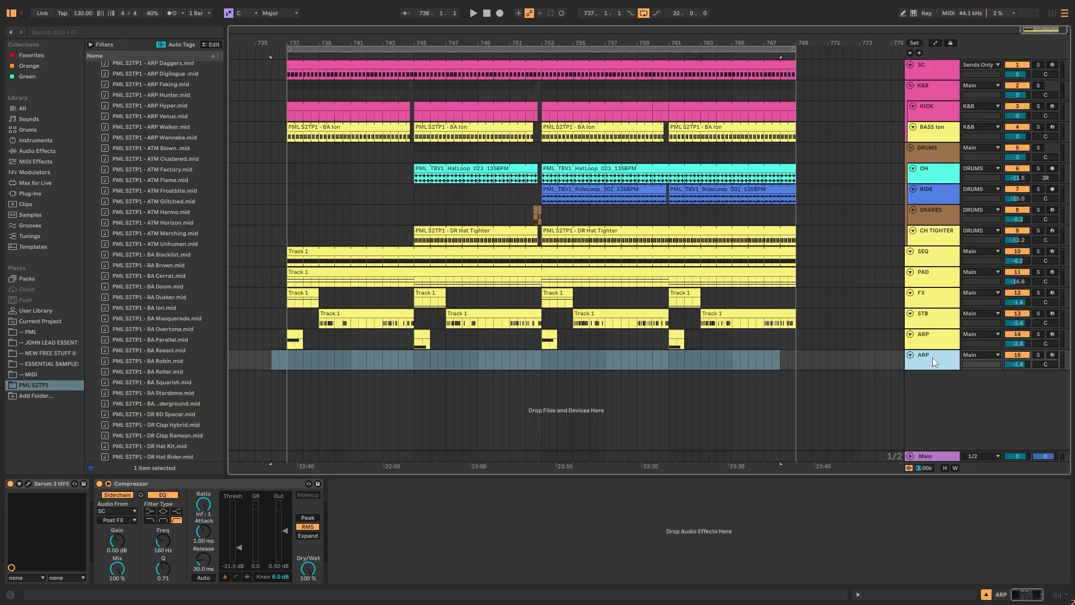
click(290, 367)
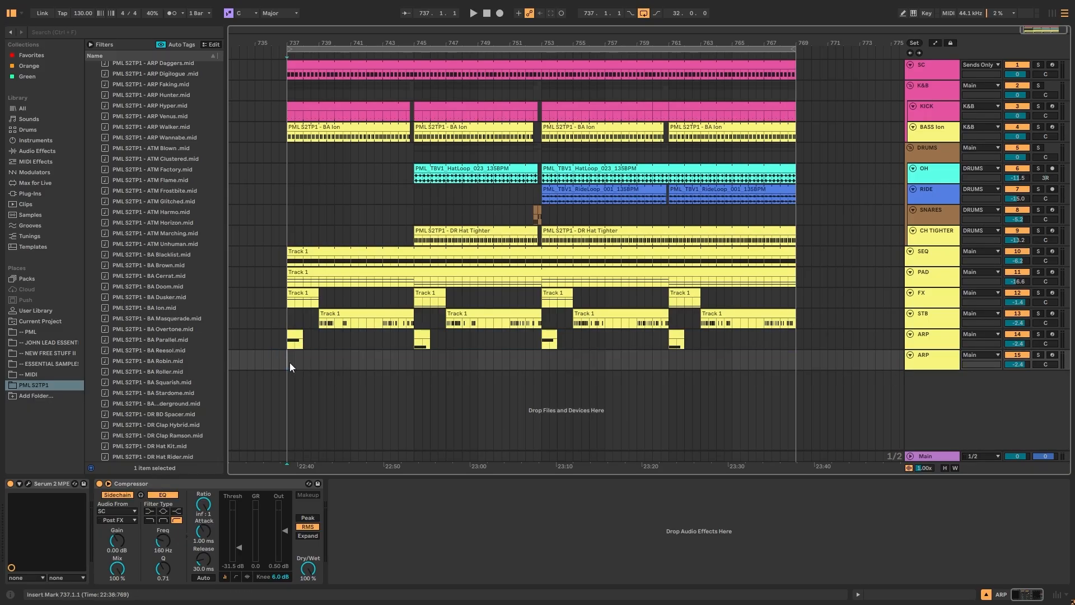
Open Serum 2 on the empty ARP track and load and preview the preset PML S2TP1 - FX Japan
click(28, 483)
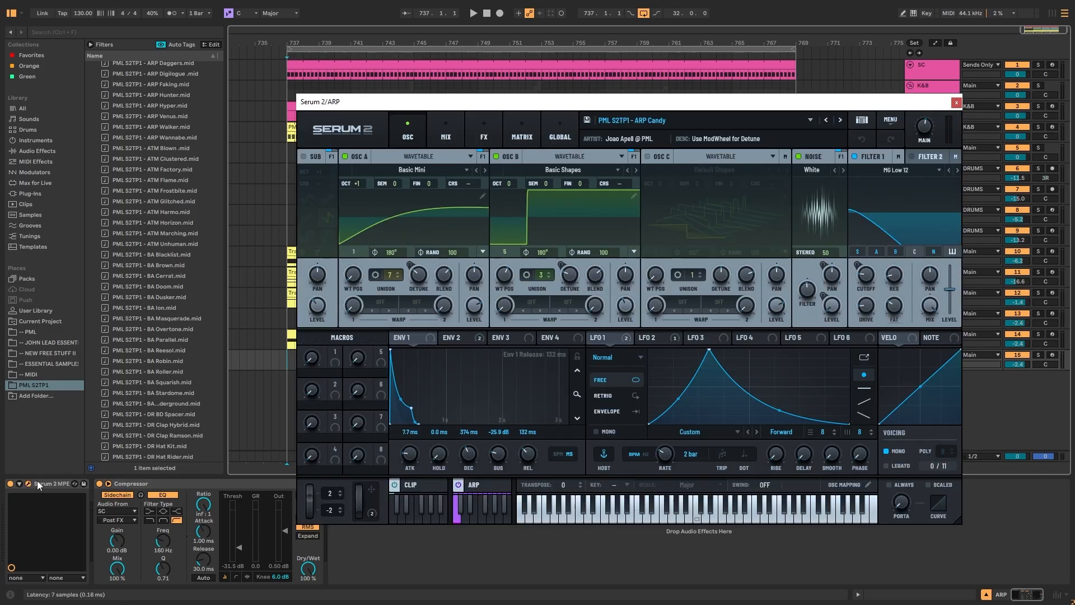
click(863, 121)
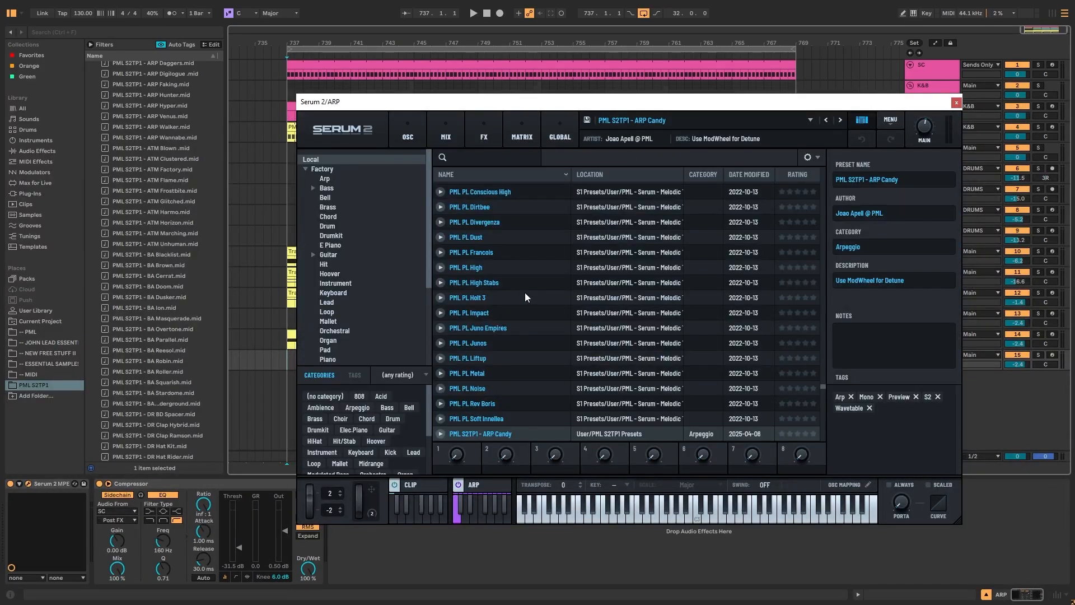
scroll(525, 293, down, 9)
scroll(513, 285, down, 6)
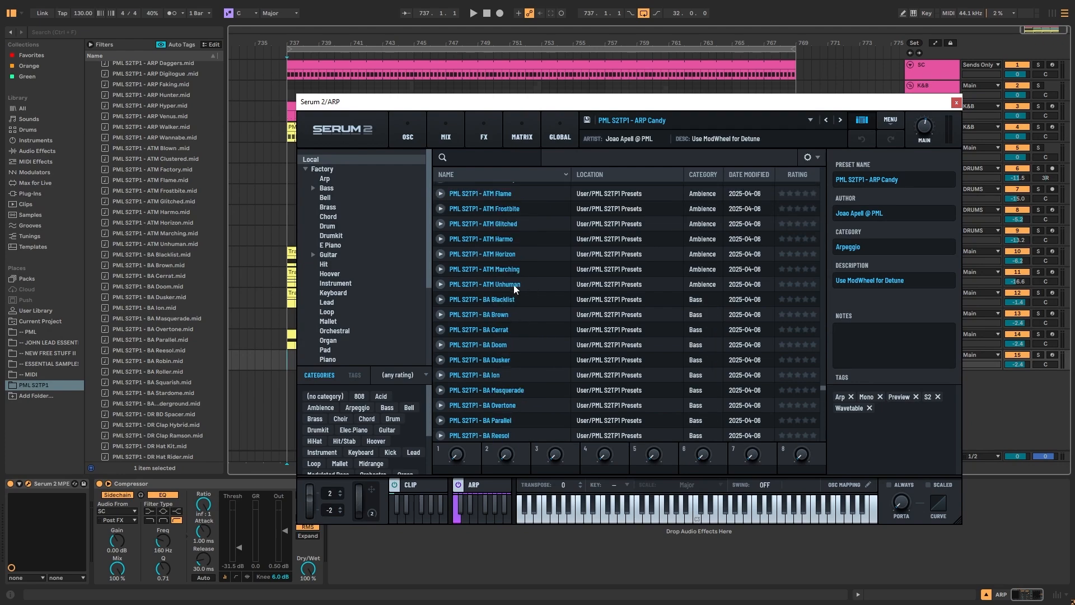
scroll(511, 282, down, 4)
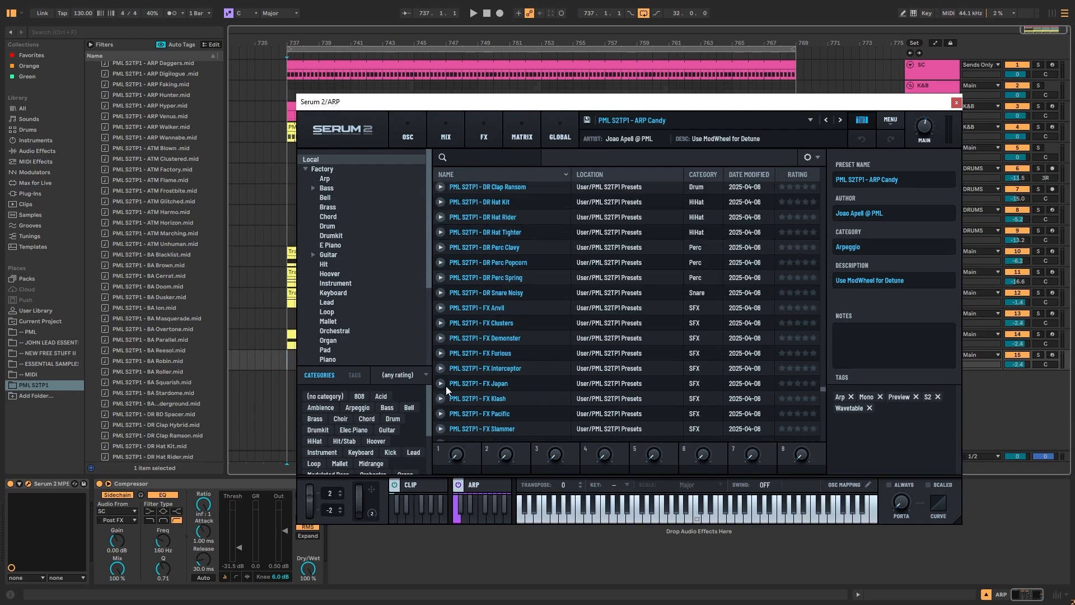
click(442, 384)
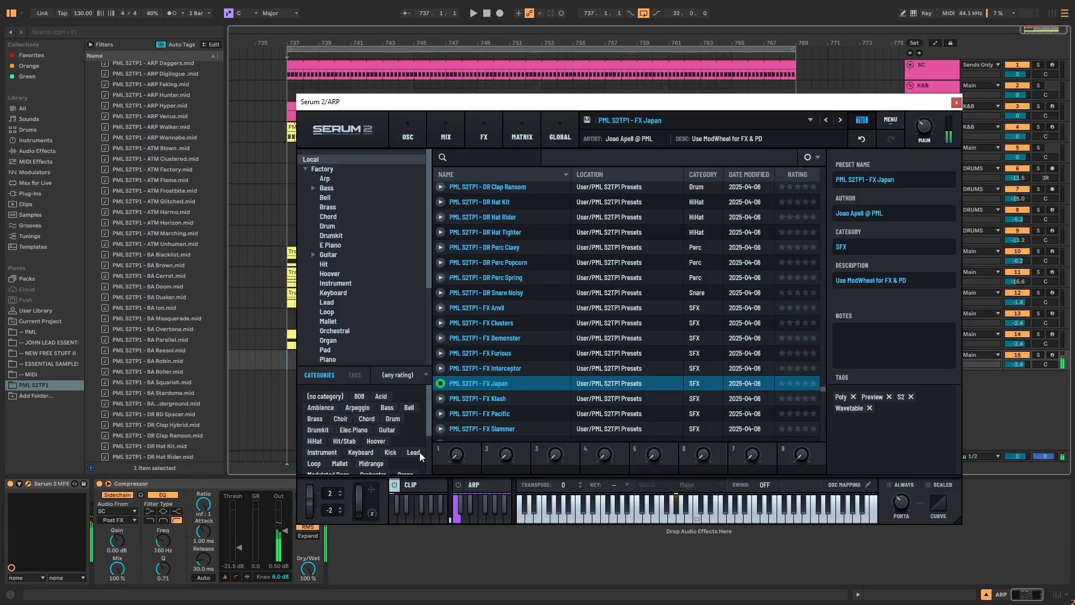
Bring the FX Japan preset's built-in MIDI clip onto the second ARP track and move it to start at bar 741
click(416, 486)
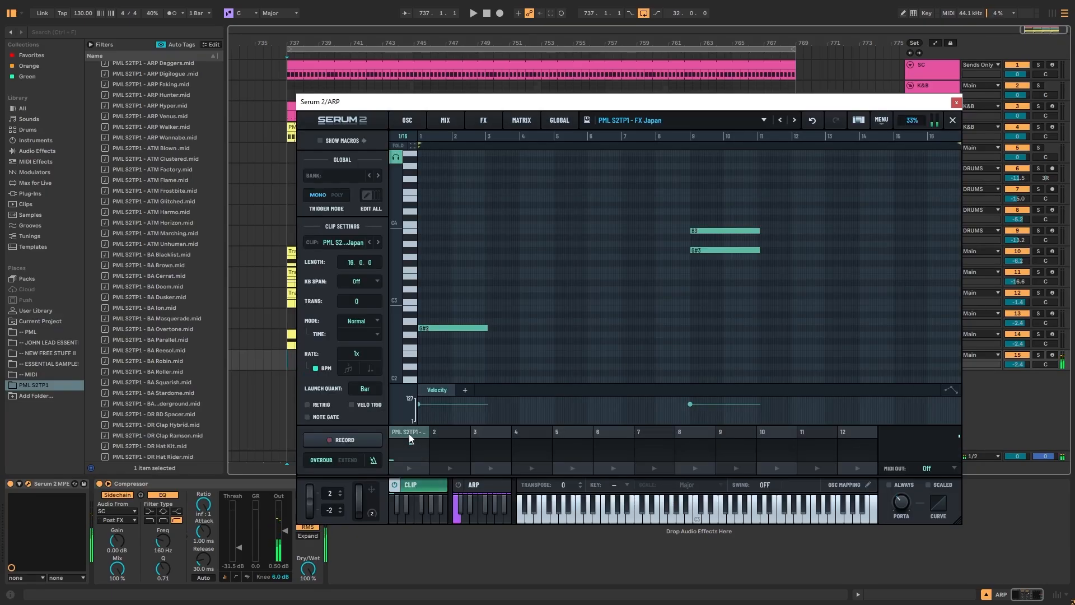
click(269, 361)
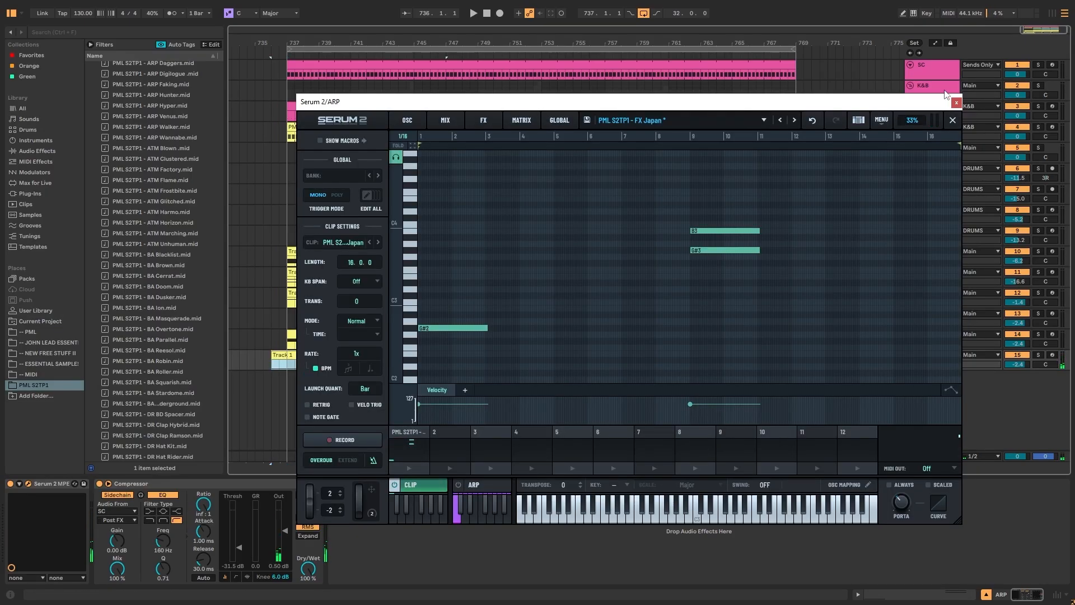
click(956, 103)
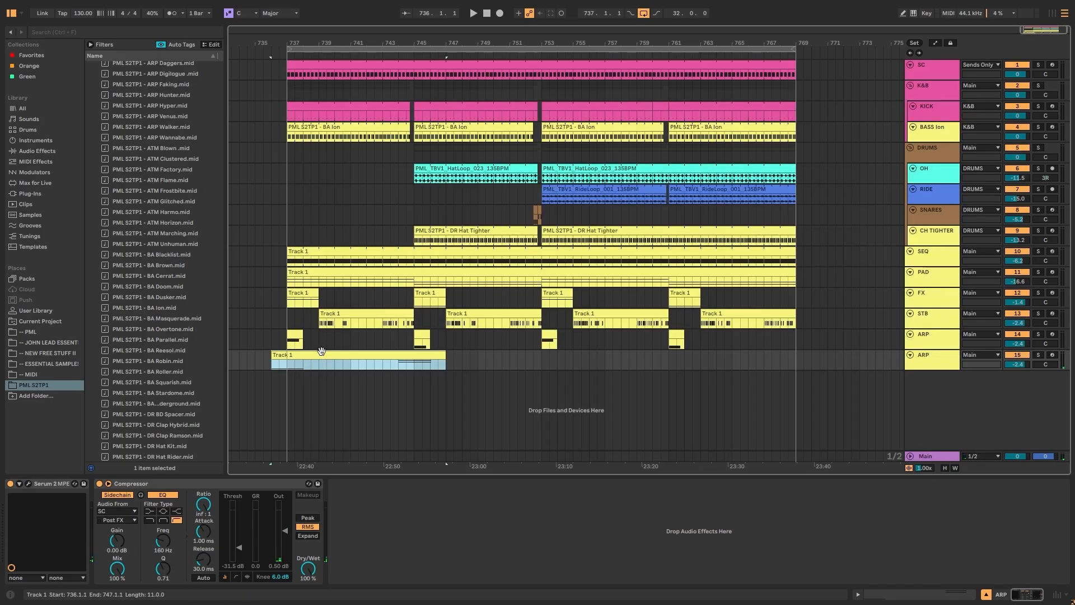
drag(324, 354, 405, 360)
Audition the bar 741 clip, open its notes, and lower the opening G#2 note two semitones to F#2
click(311, 319)
key(space)
double_click(378, 354)
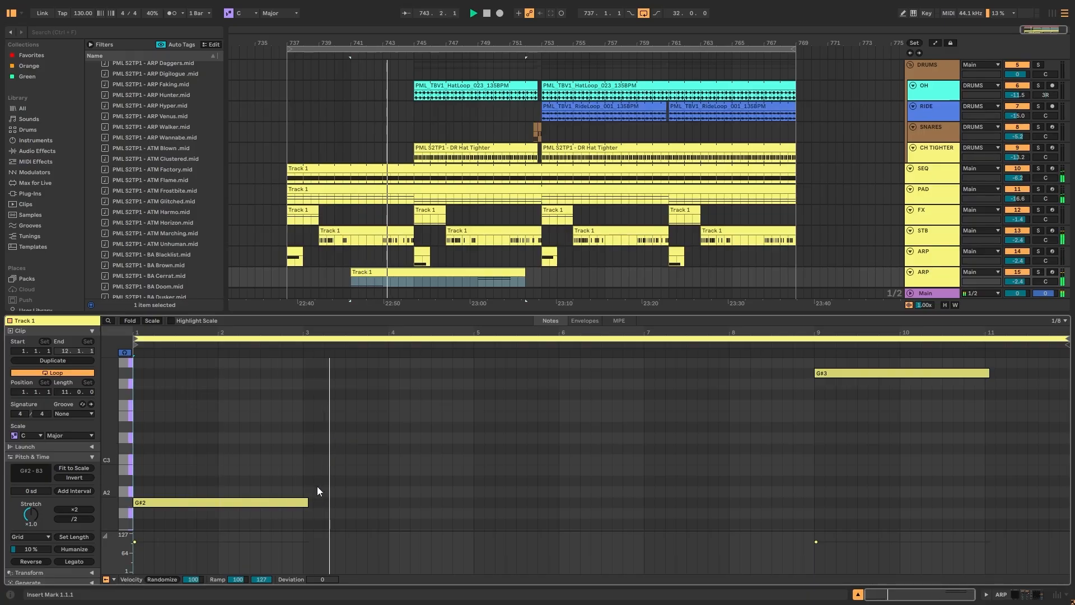
scroll(337, 442, down, 1)
key(space)
click(229, 480)
key(Down)
key(Down)
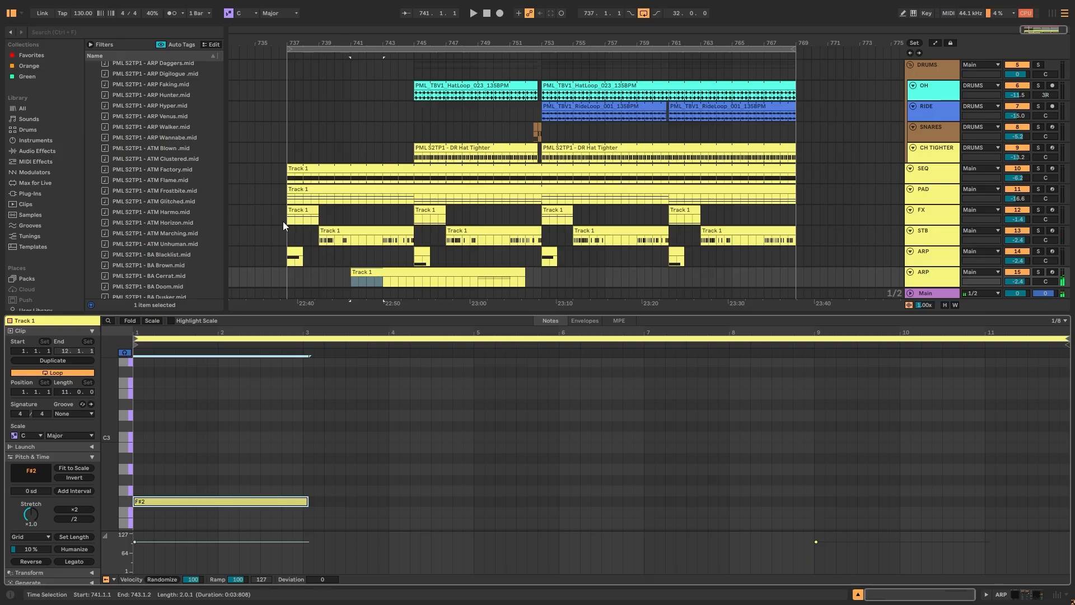
Play the arrangement from bar 737 with the bar 741 clip's notes open to hear the F#2 note in context
click(287, 274)
key(space)
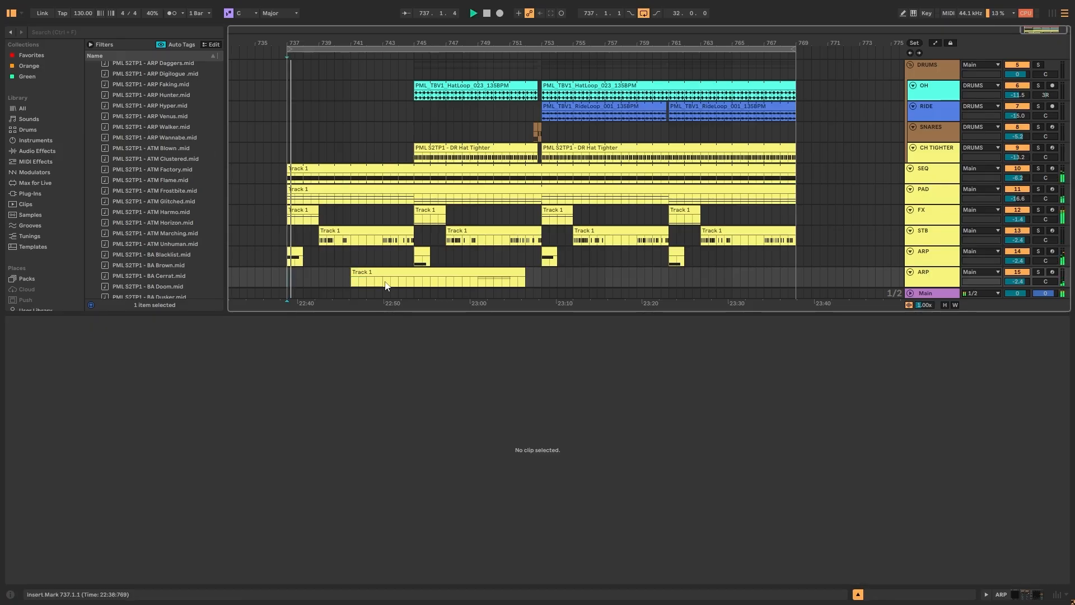
click(395, 271)
scroll(398, 266, down, 1)
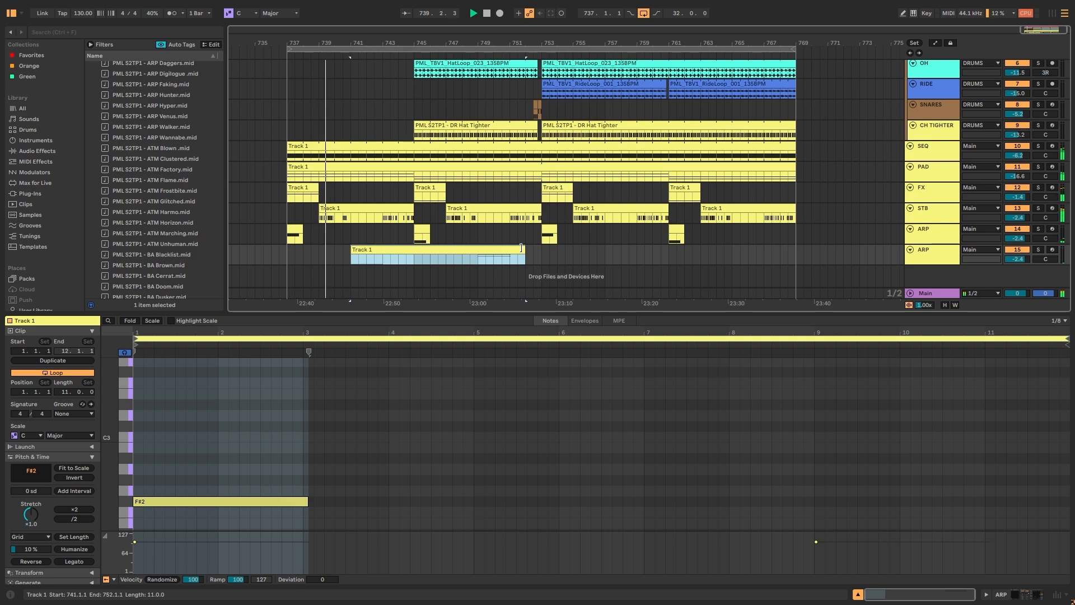
click(541, 254)
click(459, 252)
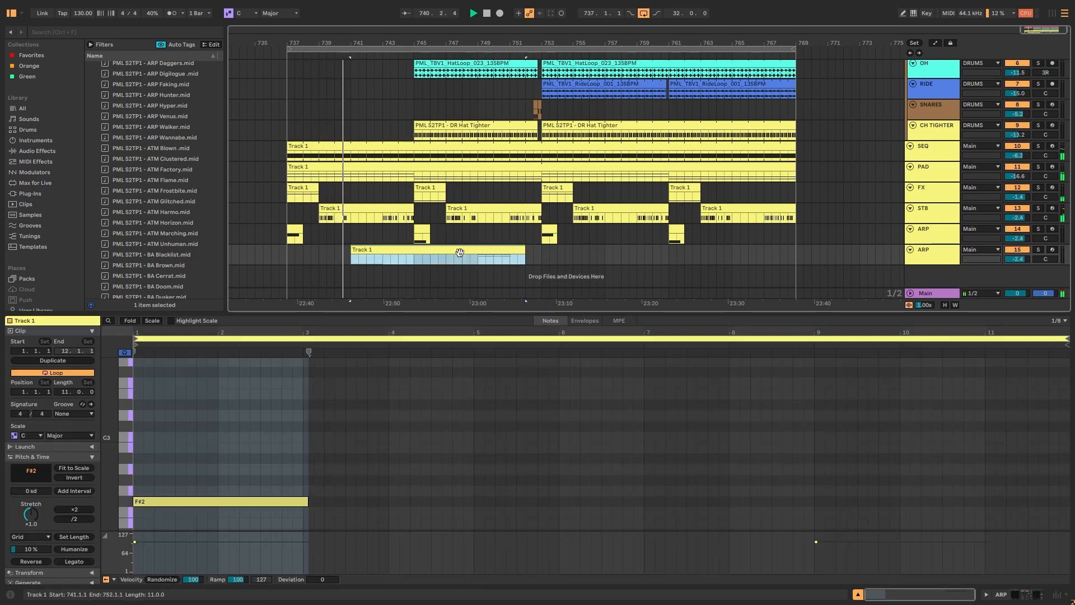
click(454, 445)
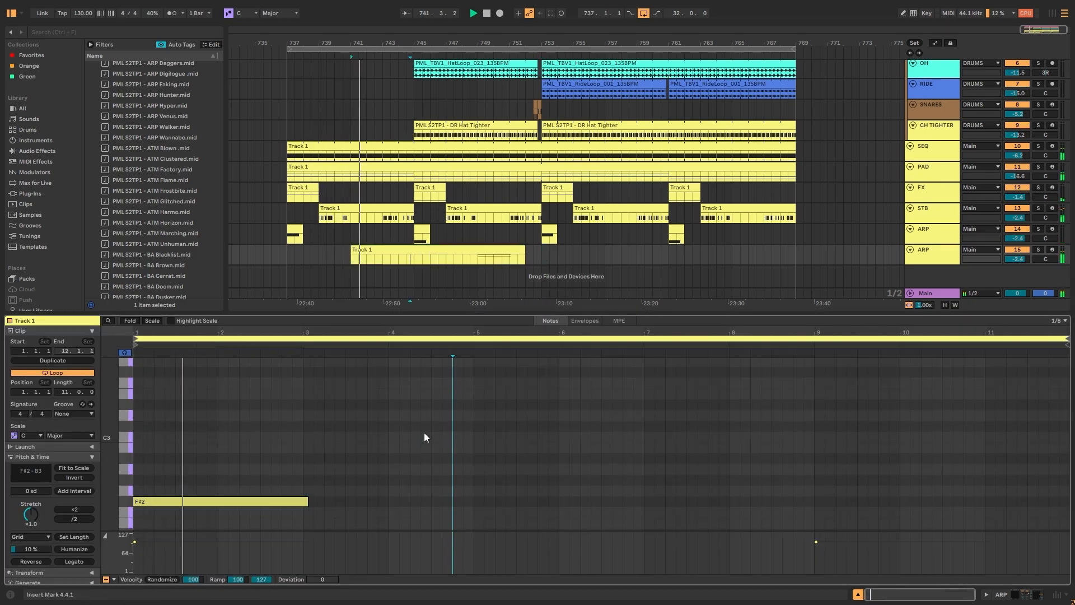
click(469, 263)
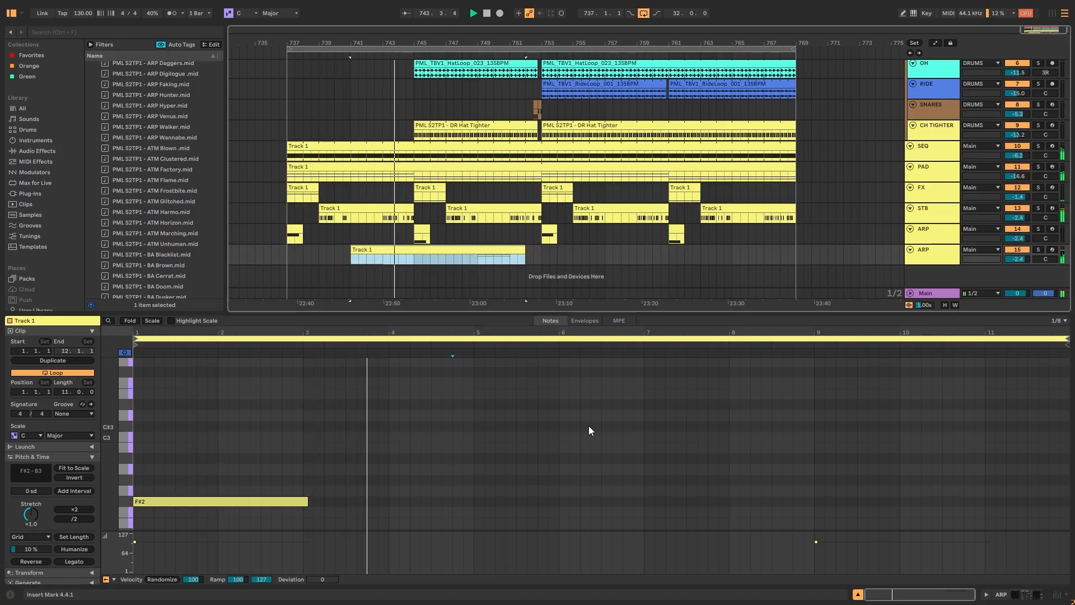
Lower the two notes at clip bar 9 of the bar 741 clip two semitones, to A3 and F#3
scroll(589, 426, up, 1)
drag(112, 393, 102, 393)
scroll(538, 415, up, 1)
click(804, 407)
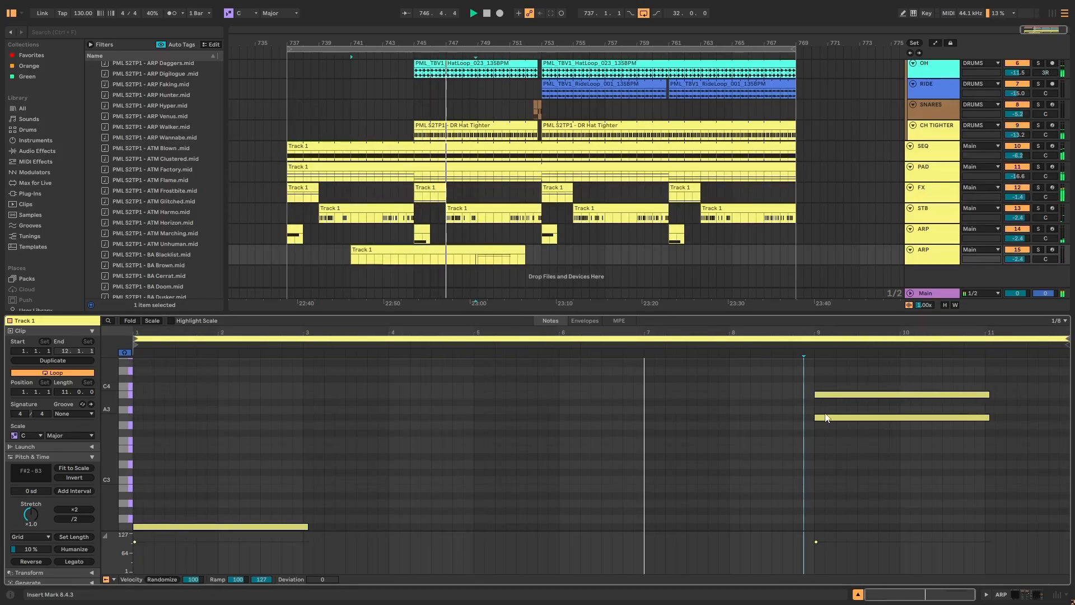
drag(113, 424, 119, 427)
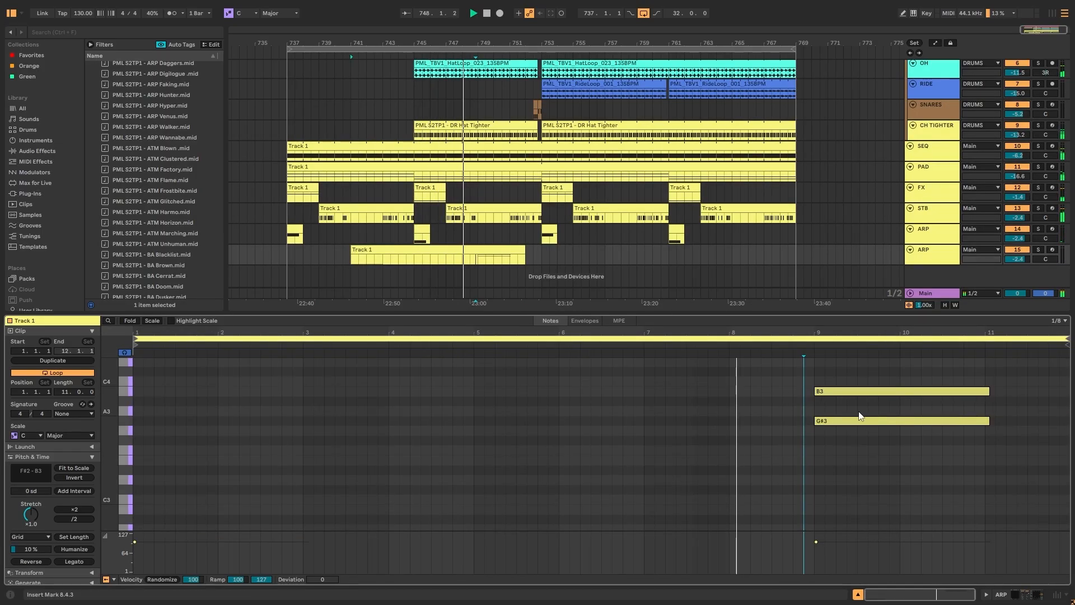
key(space)
drag(848, 369, 851, 457)
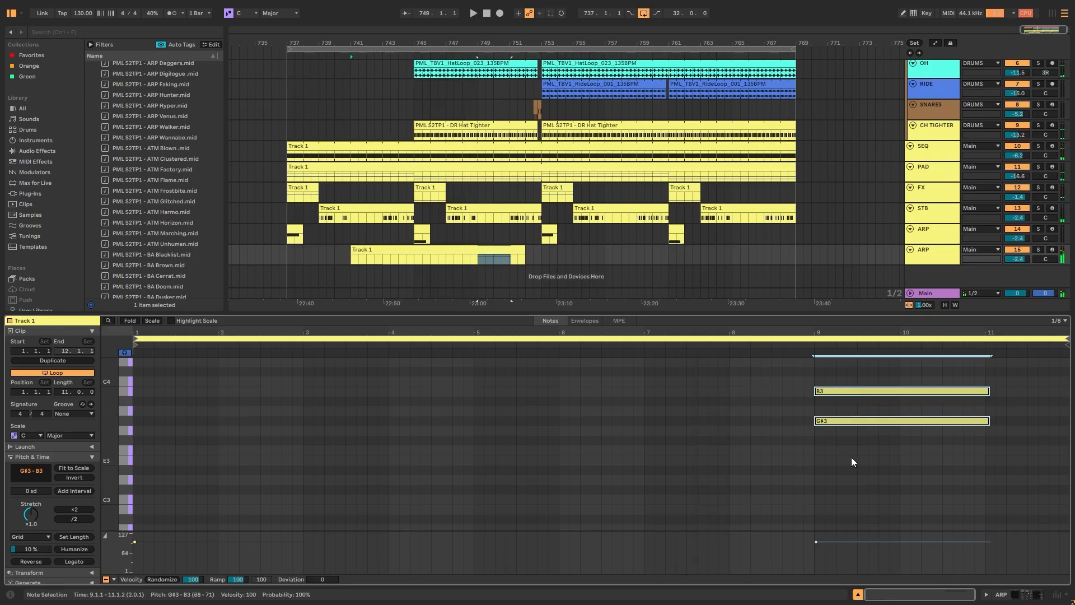
key(Down)
key(Down)
click(796, 407)
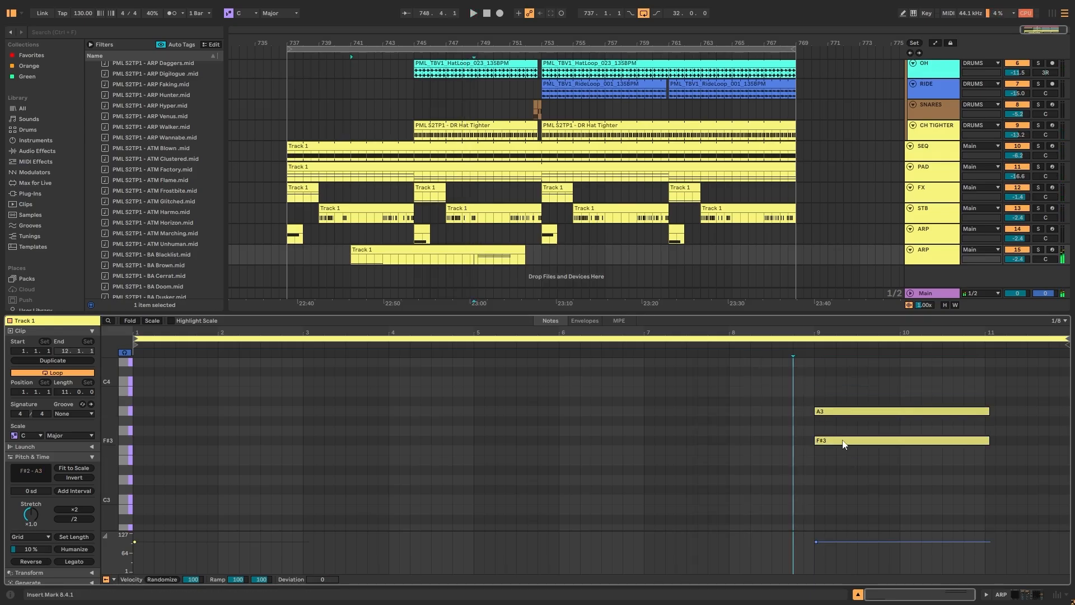
Shift the F#3 note to start half a bar after the A3 note, and shorten the A3 note to one bar
drag(841, 445, 890, 442)
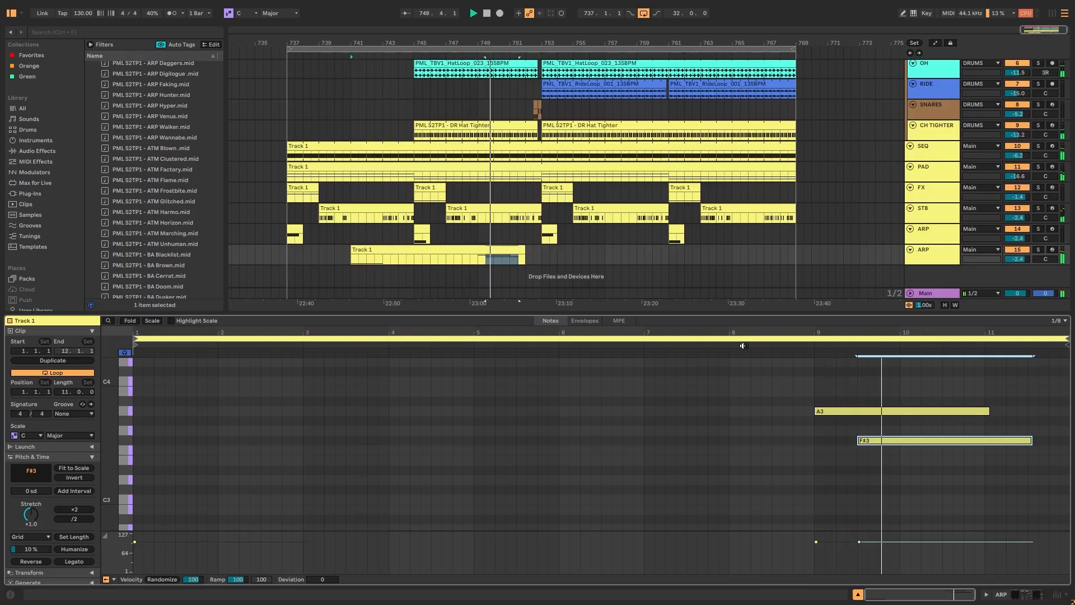
drag(988, 411, 899, 412)
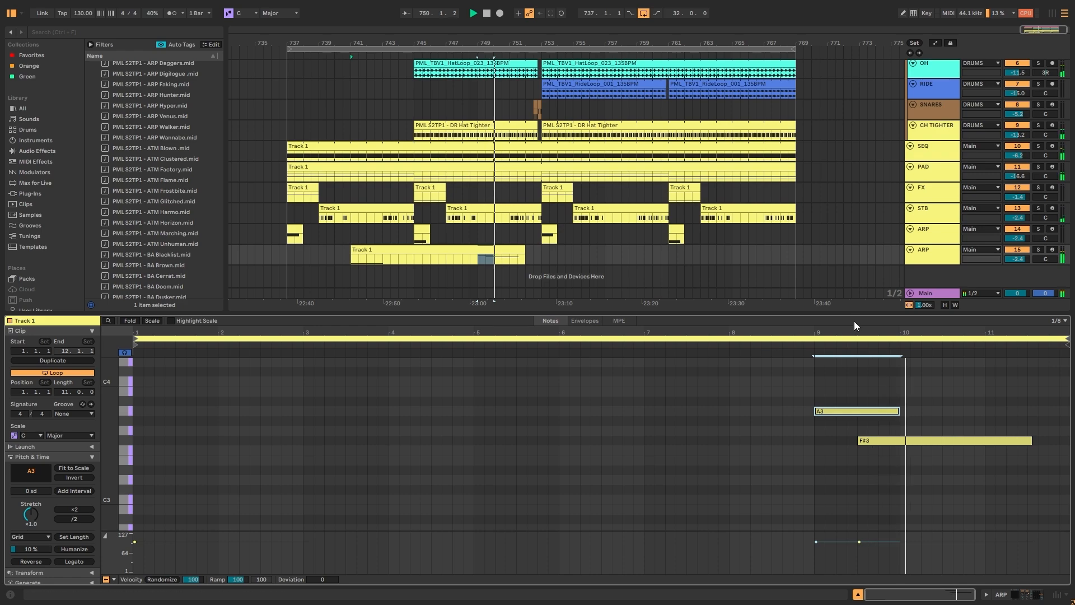
Open Serum 2 on the second ARP track, adjust the oscillator page's portamento while the arrangement plays, and close the plug-in window
double_click(933, 258)
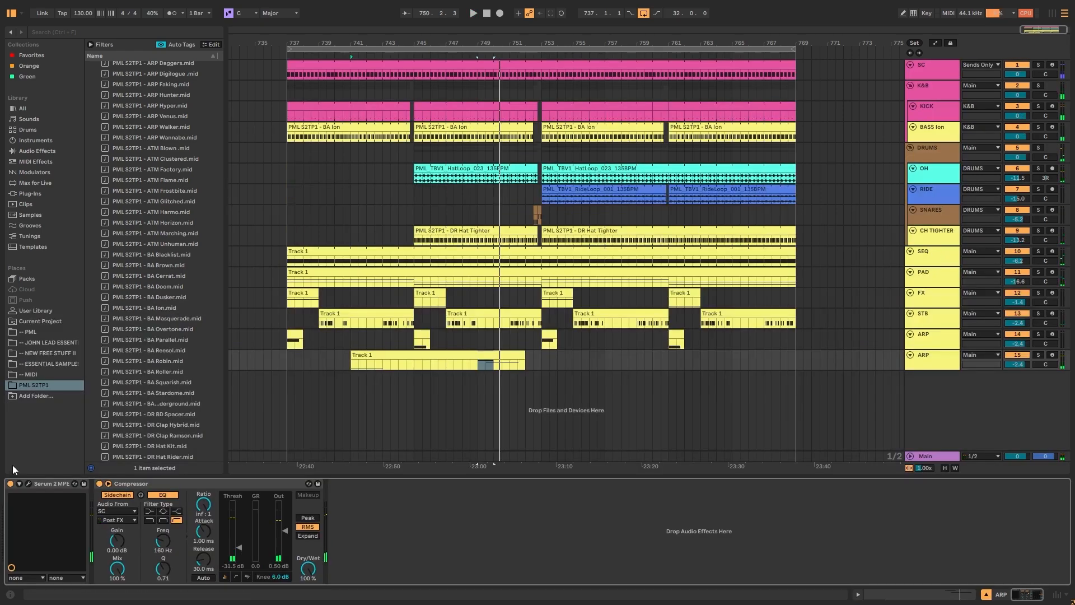
click(28, 484)
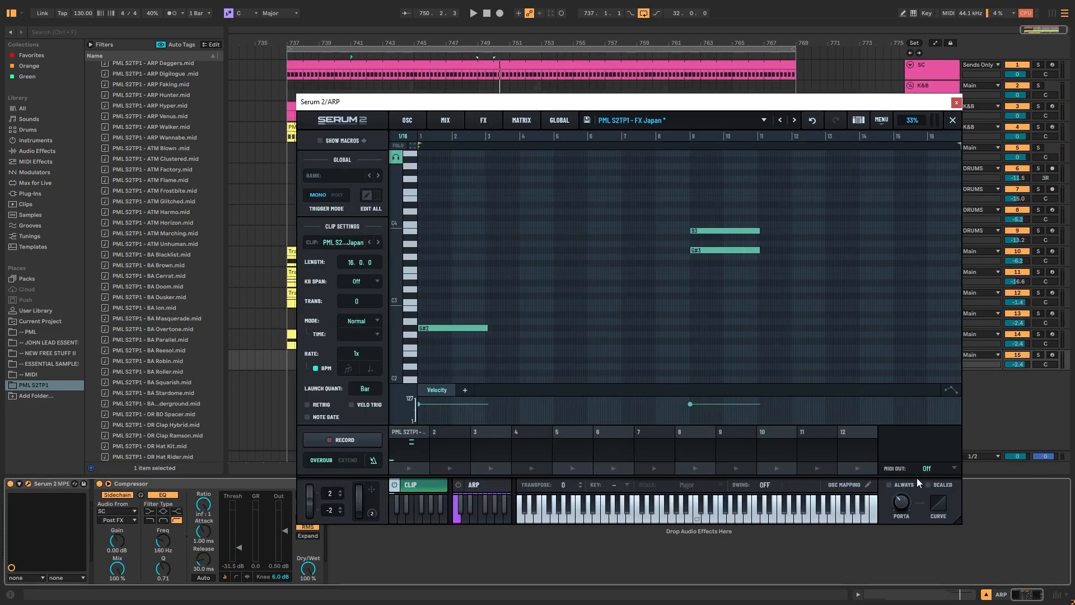
click(414, 124)
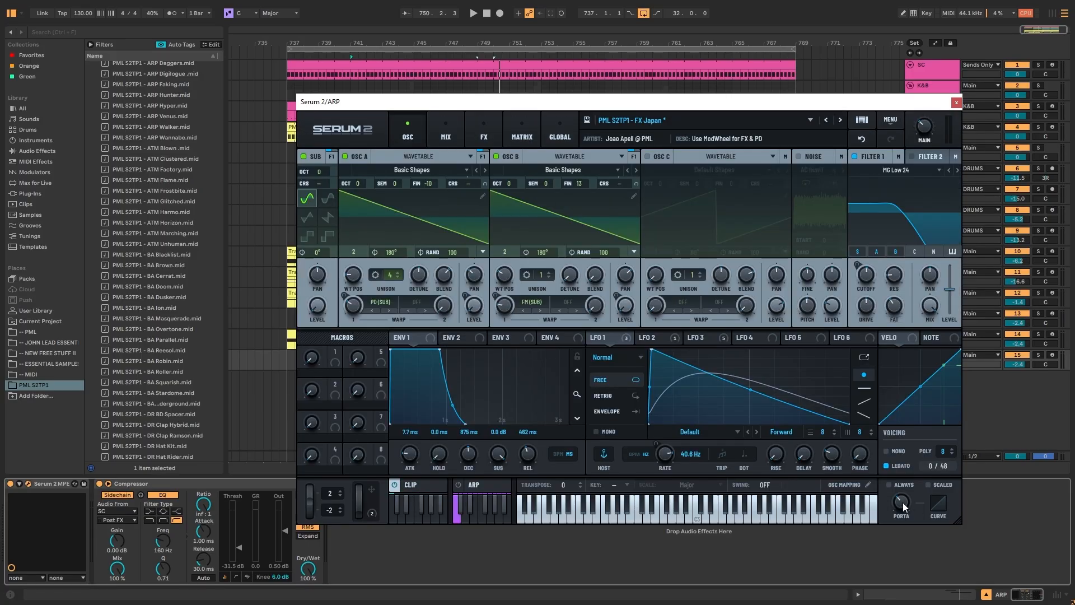
key(space)
drag(840, 102, 1027, 170)
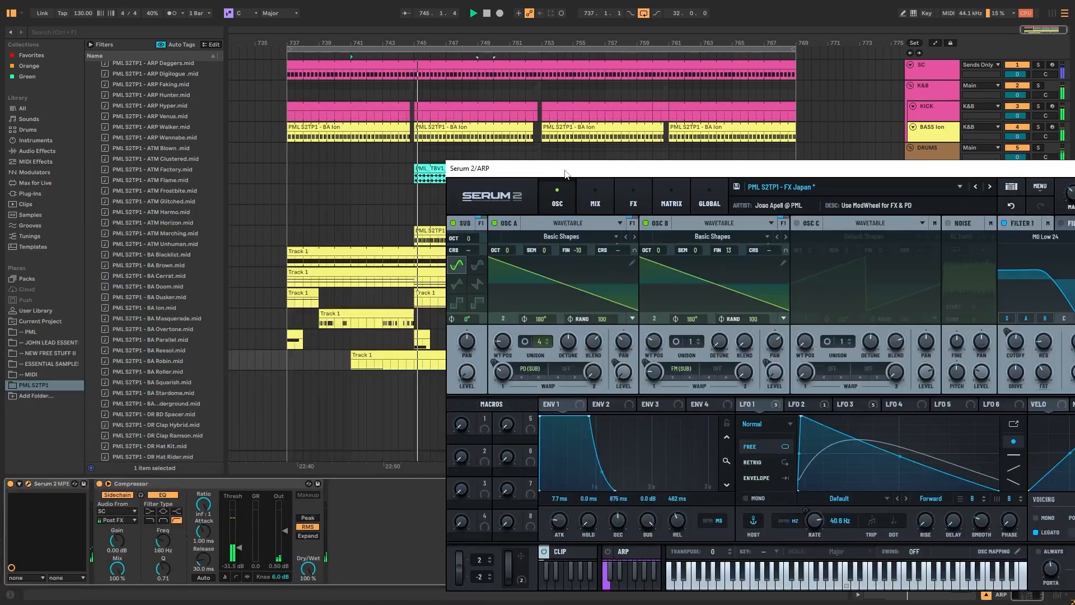
drag(564, 171, 650, 144)
drag(763, 143, 485, 130)
drag(862, 536, 864, 521)
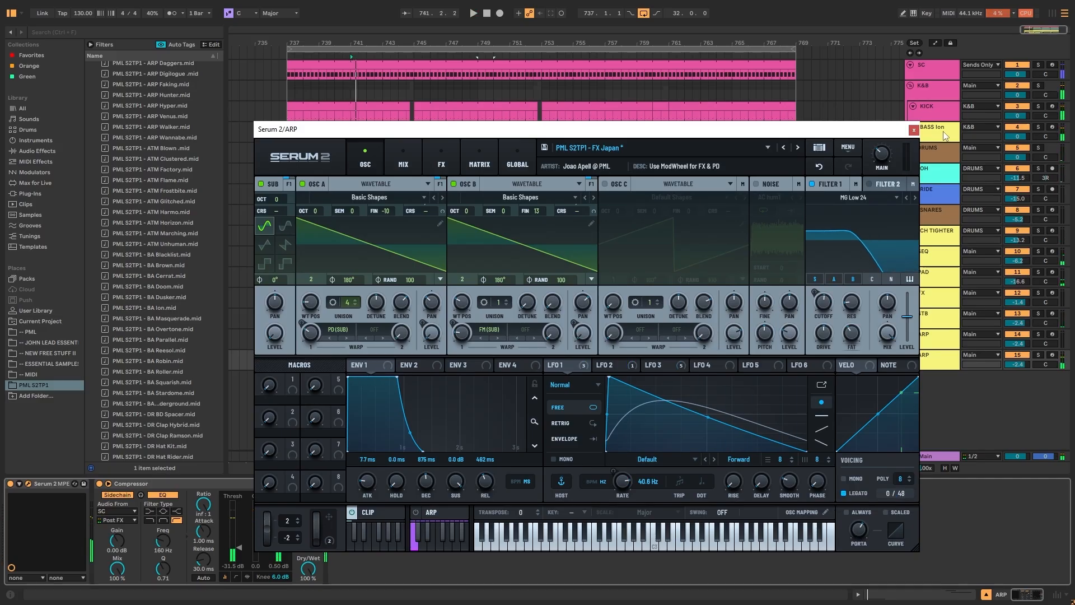
click(913, 130)
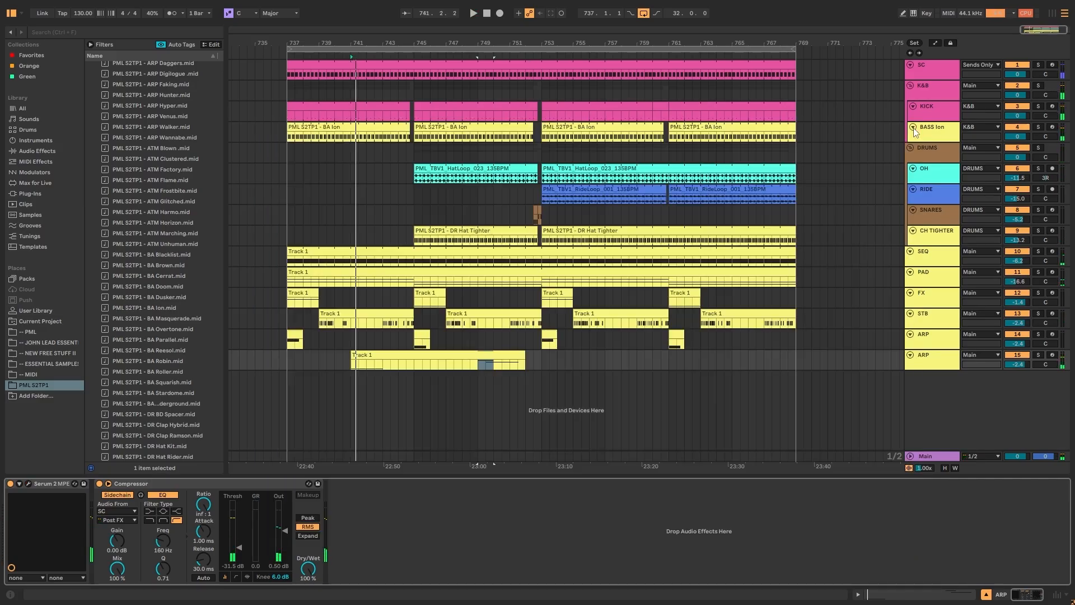
Play the second ARP track from bar 749, and copy its bar 741 clip to start at bar 757
click(476, 367)
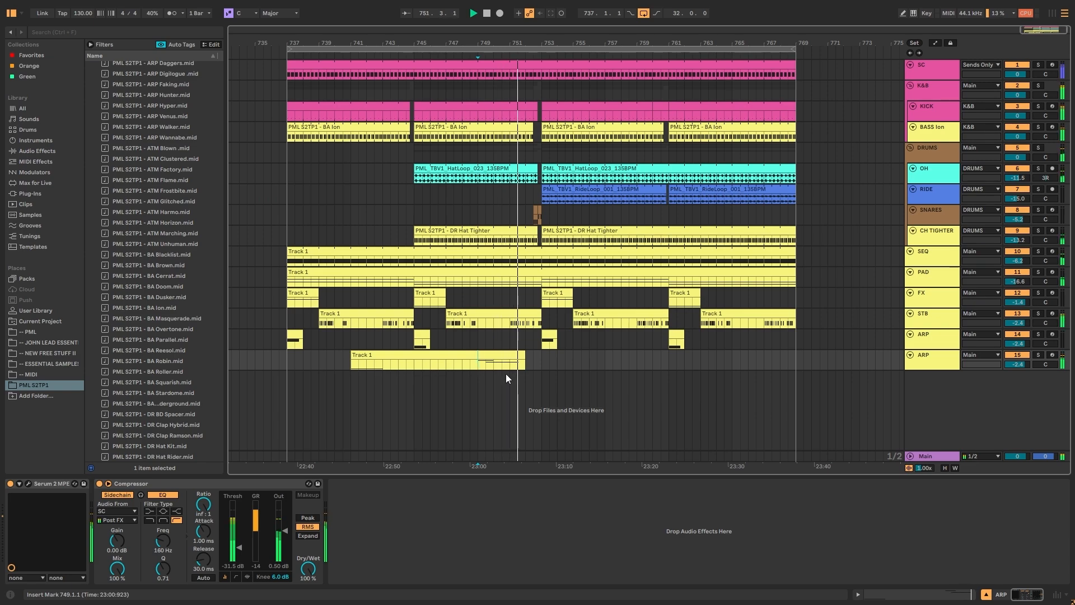
click(434, 356)
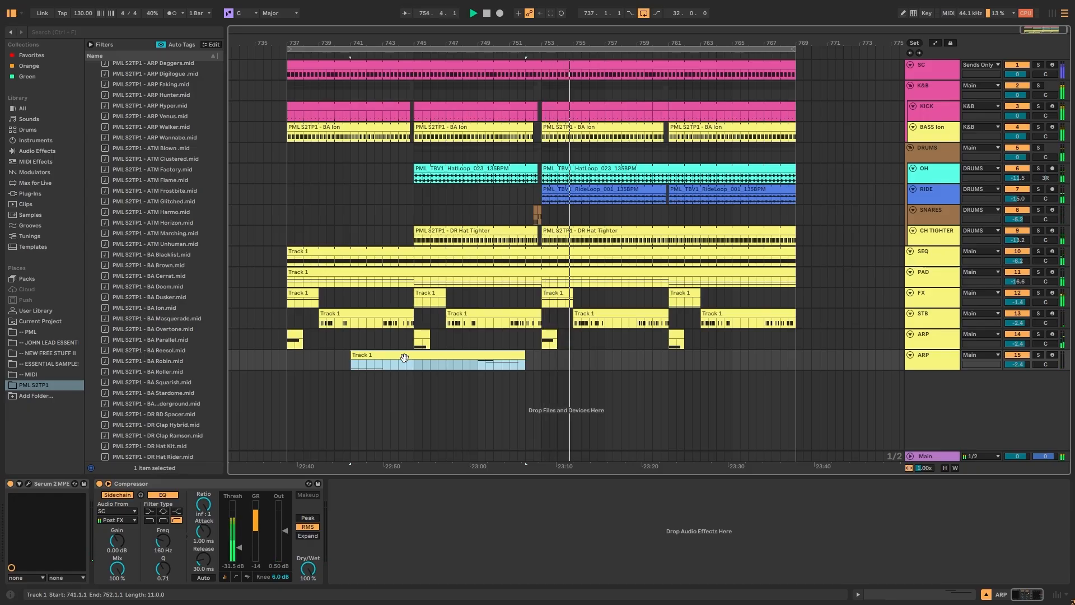
drag(404, 357, 656, 354)
Open the bar 757 copy's notes and raise the opening F#2 note one octave to F#3
double_click(629, 354)
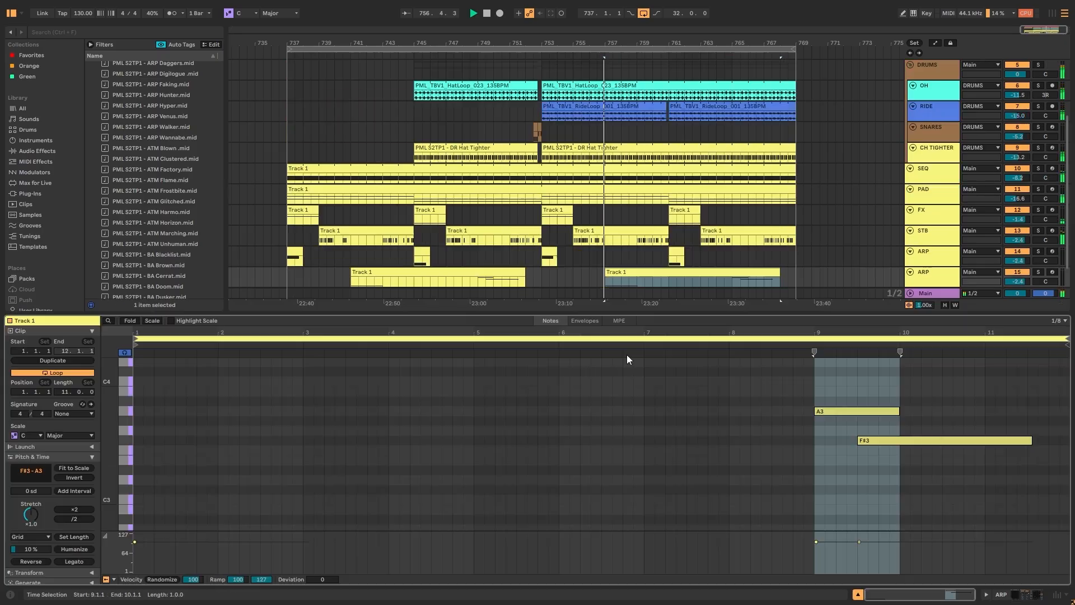
scroll(324, 424, down, 2)
key(space)
drag(248, 441, 253, 499)
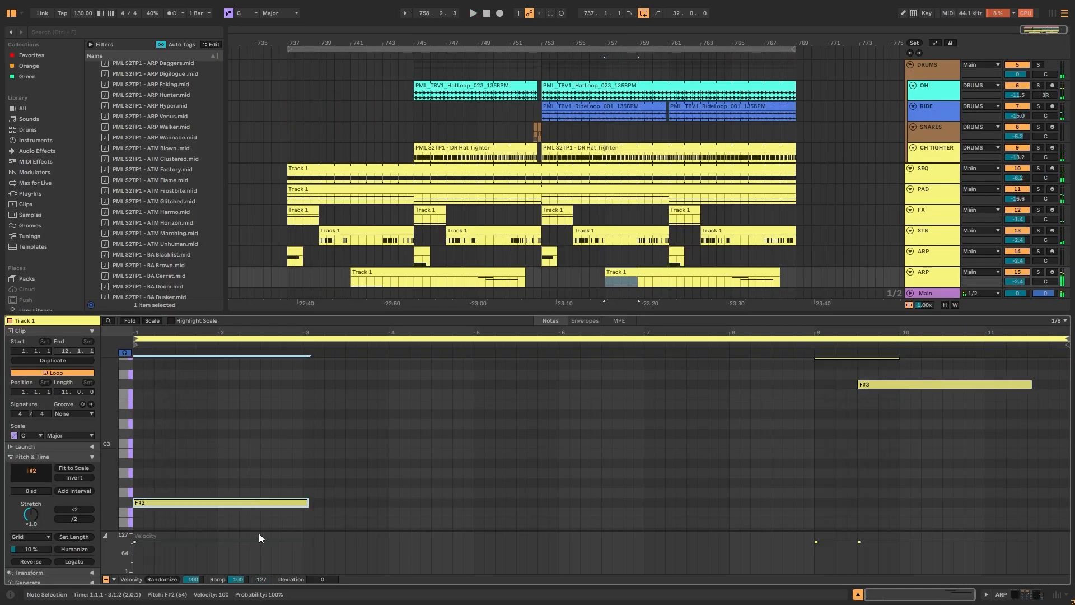
key(shift+Up)
key(space)
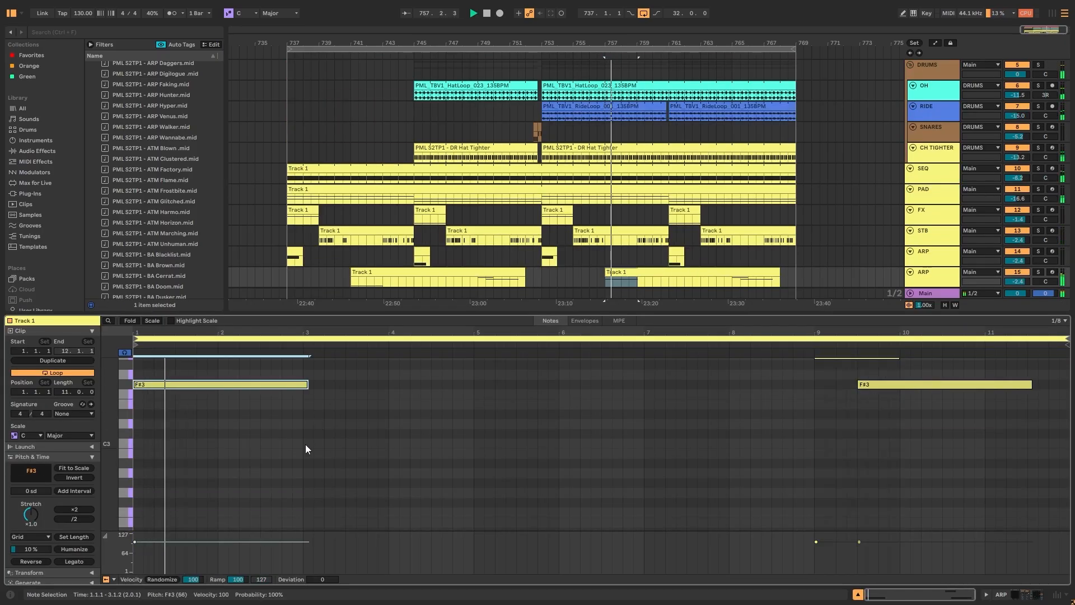
Shorten the opening F#3 note of the bar 757 clip to one bar, auditioning the length during playback
scroll(326, 445, up, 2)
drag(308, 407, 216, 408)
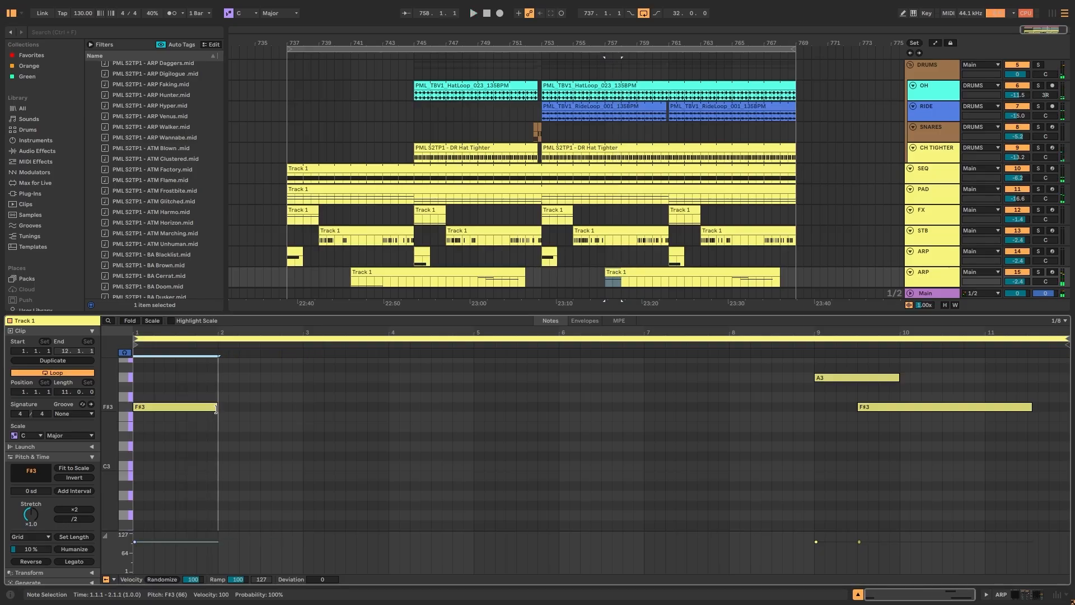
key(space)
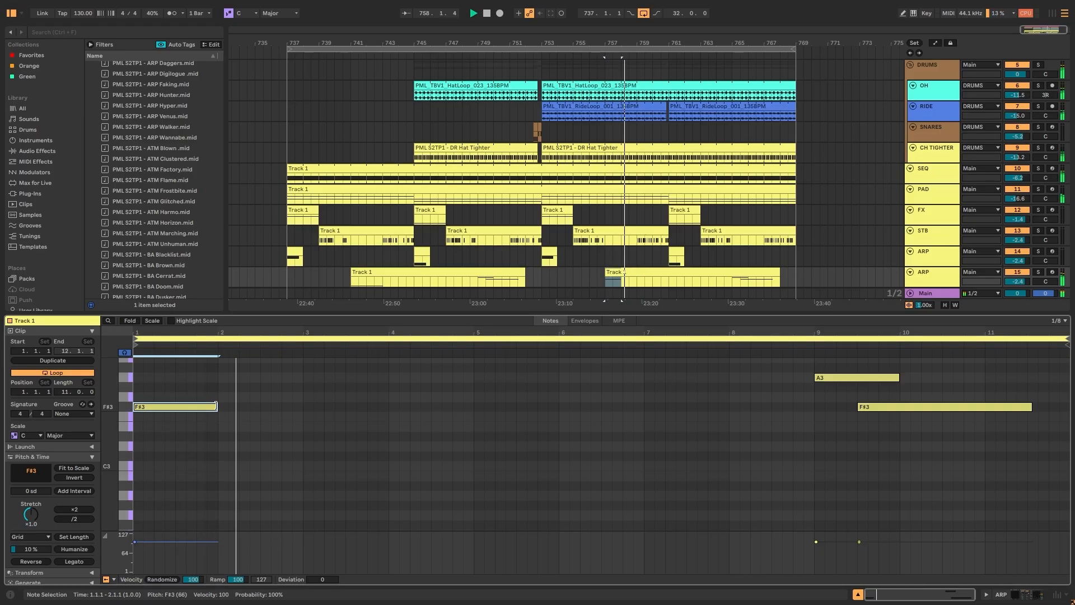
drag(214, 407, 197, 408)
key(space)
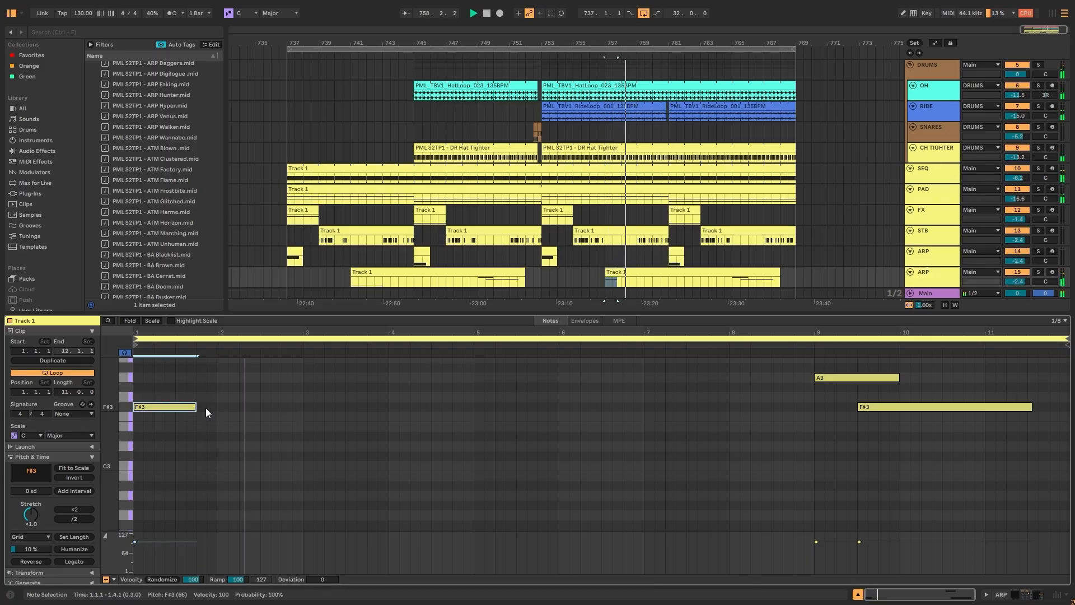
drag(196, 407, 221, 406)
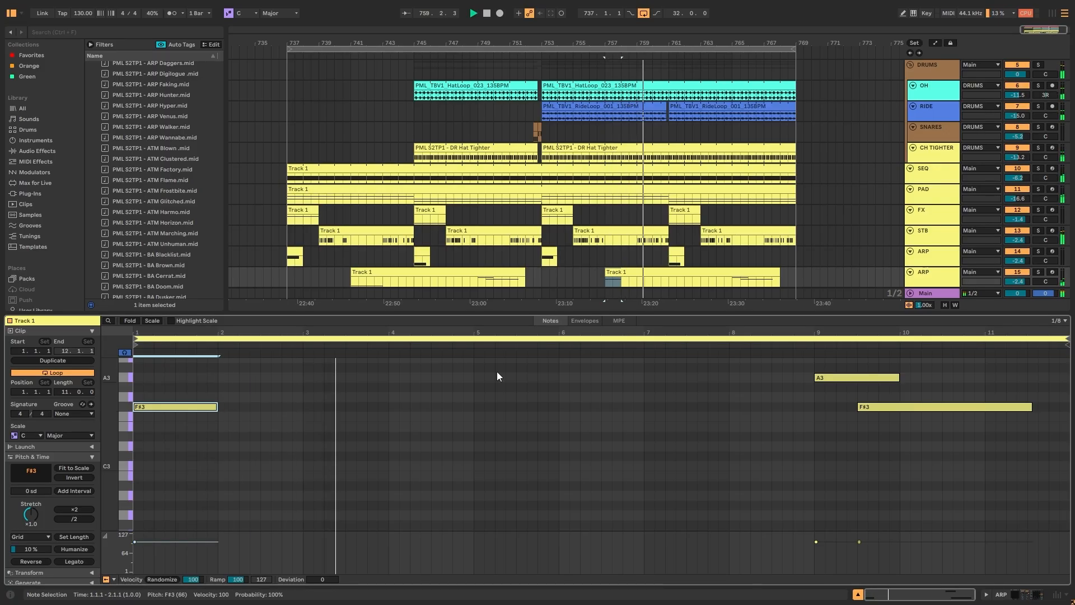
Show the bar 757 clip's MIDI Ctrl Pitch Bend envelope and add a bump over the opening note peaking at 1447
click(582, 320)
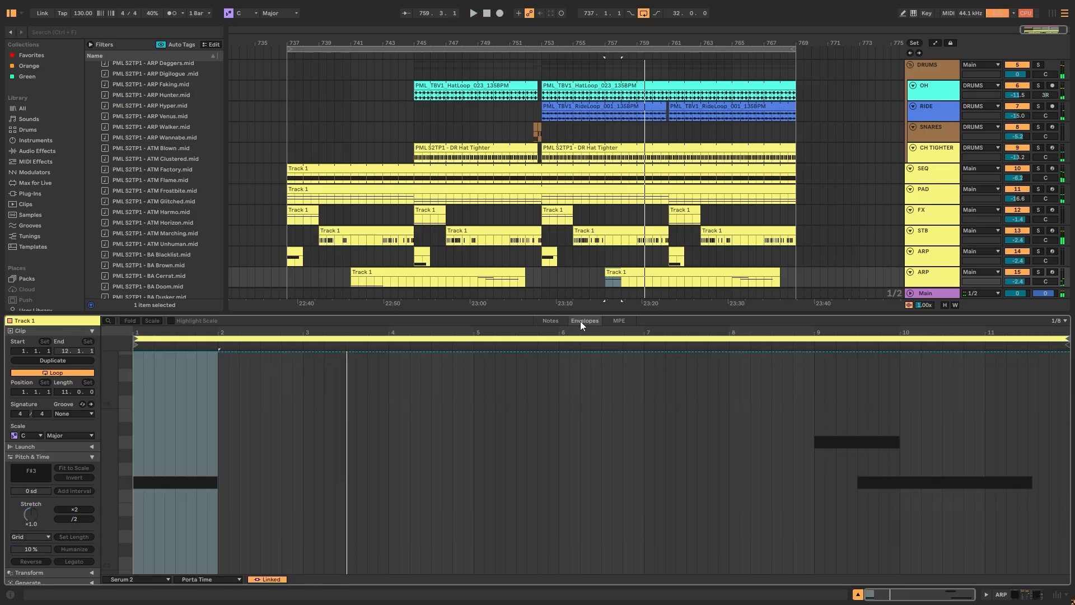
click(136, 579)
click(127, 540)
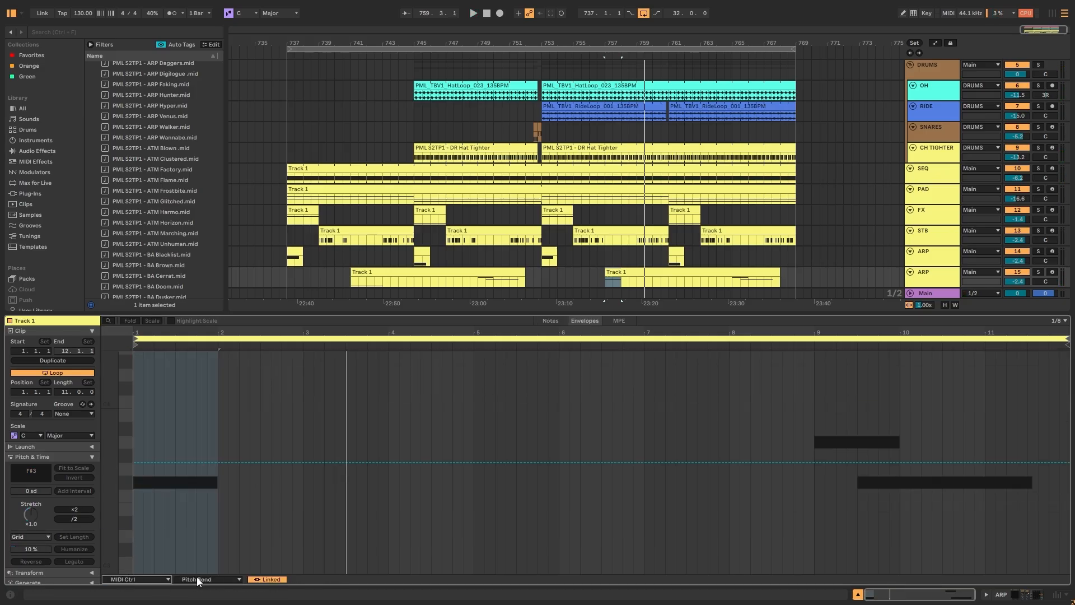
key(space)
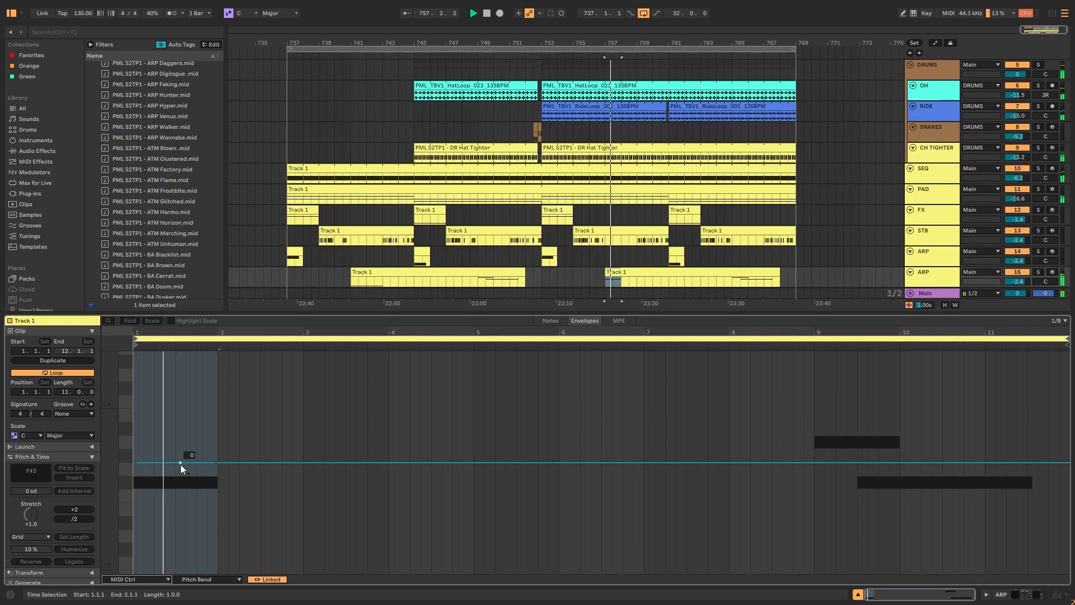
click(159, 463)
click(239, 463)
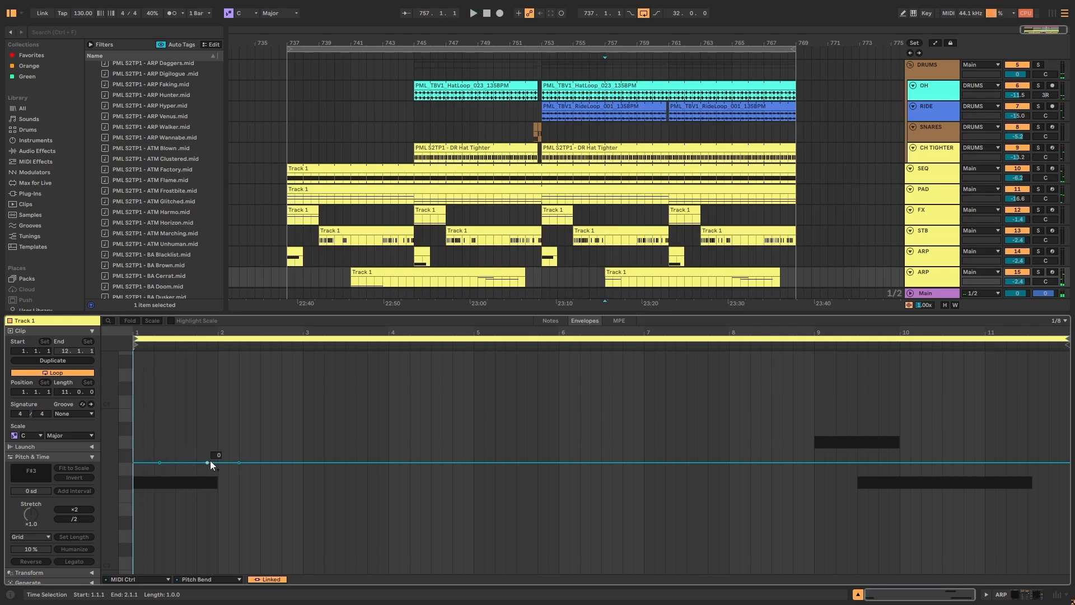
mouse_move(197, 463)
mouse_down()
mouse_move(216, 428)
mouse_move(192, 432)
mouse_move(186, 442)
mouse_move(197, 443)
mouse_up()
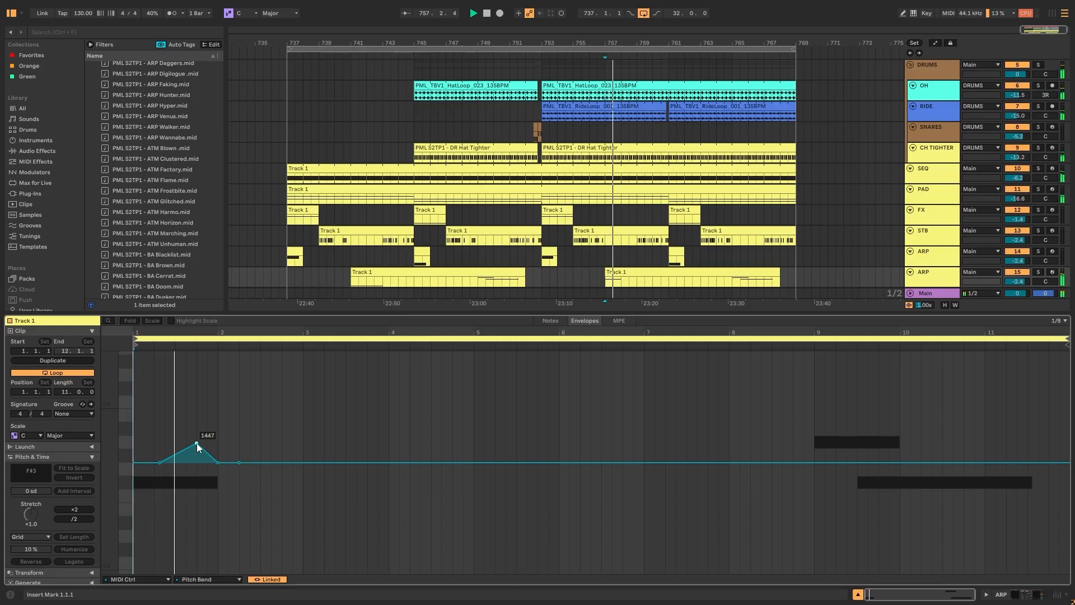
Remove the pitch bend breakpoint at clip bar 2 and shape the tail with a 1034 point before it returns to zero
drag(218, 463, 215, 460)
click(218, 462)
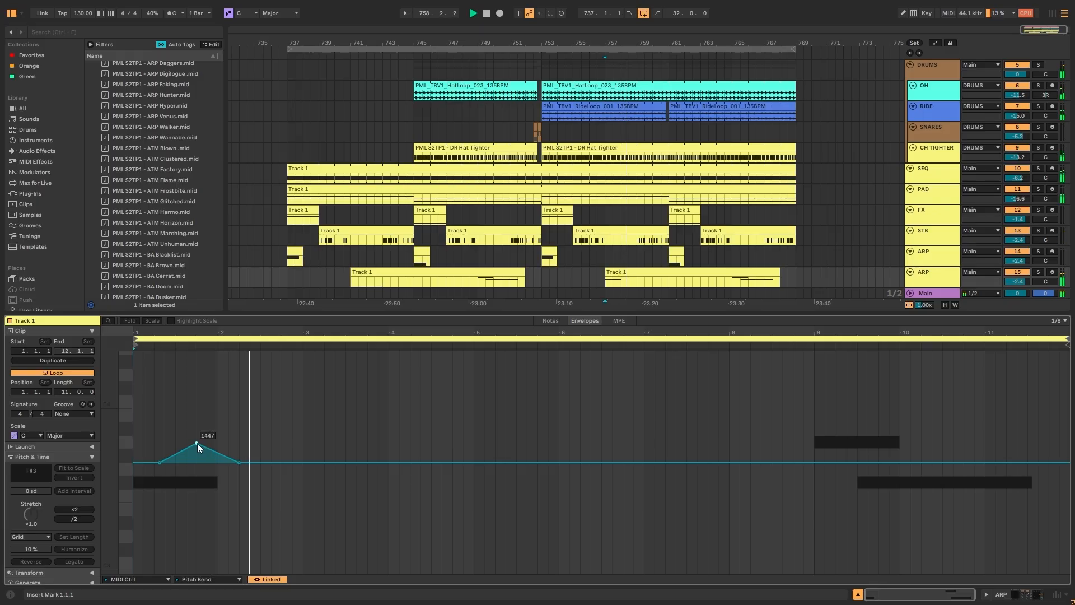
drag(240, 462, 240, 439)
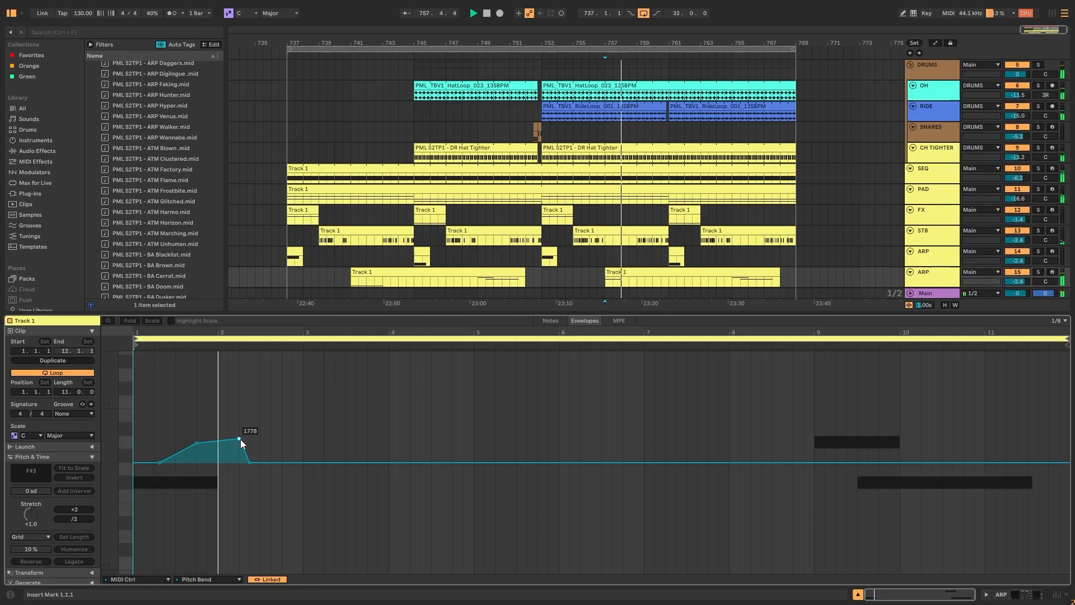
drag(240, 438, 240, 449)
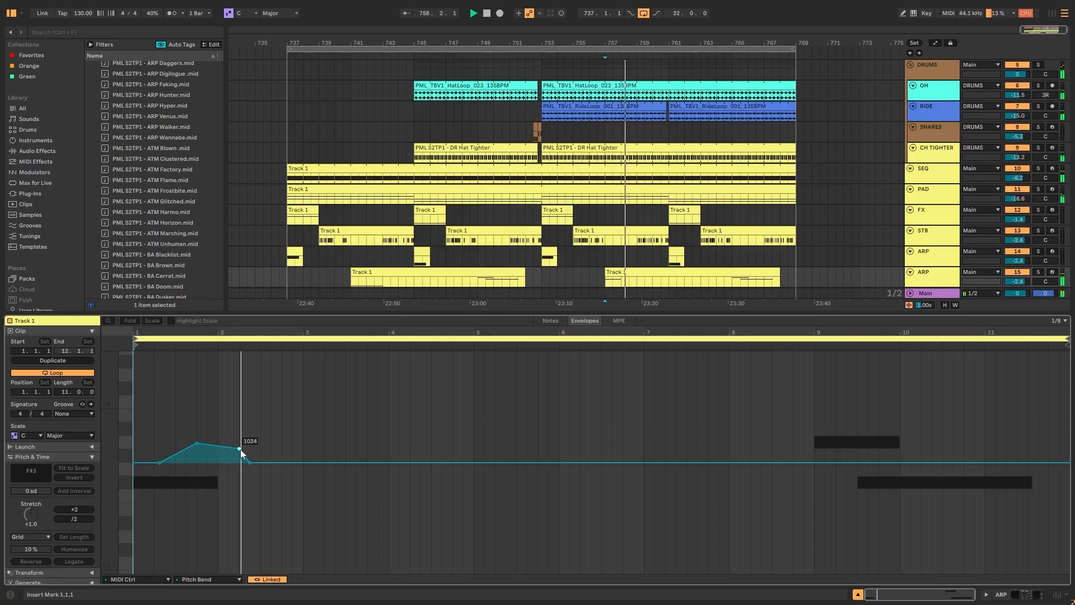
In the bar 757 clip, start F#3 at clip bar 9 with A3 half a bar after it, and shorten F#3 to about one bar
click(547, 251)
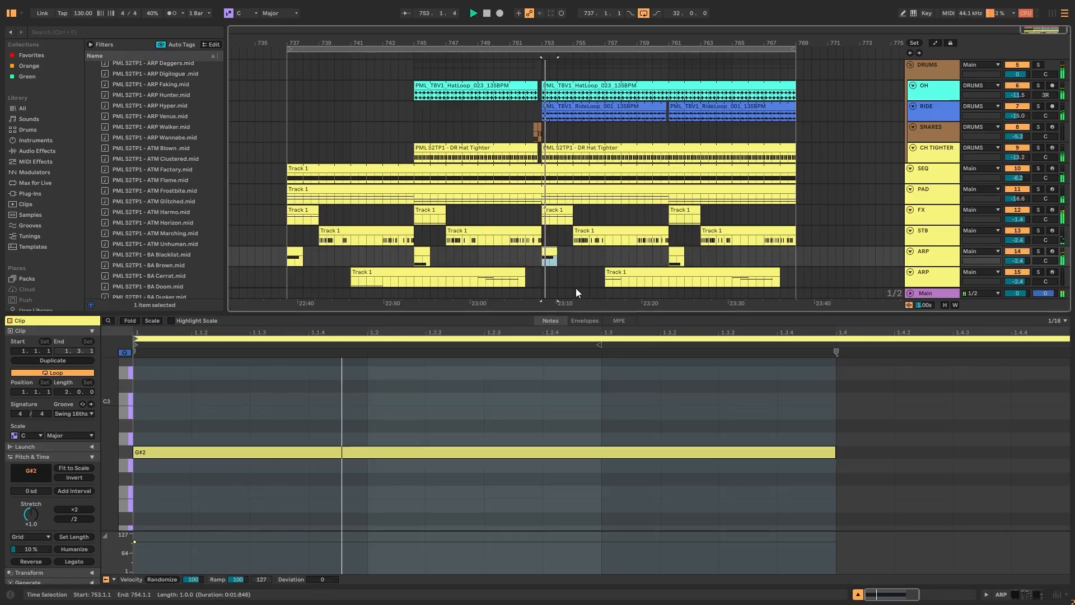
scroll(580, 237, down, 2)
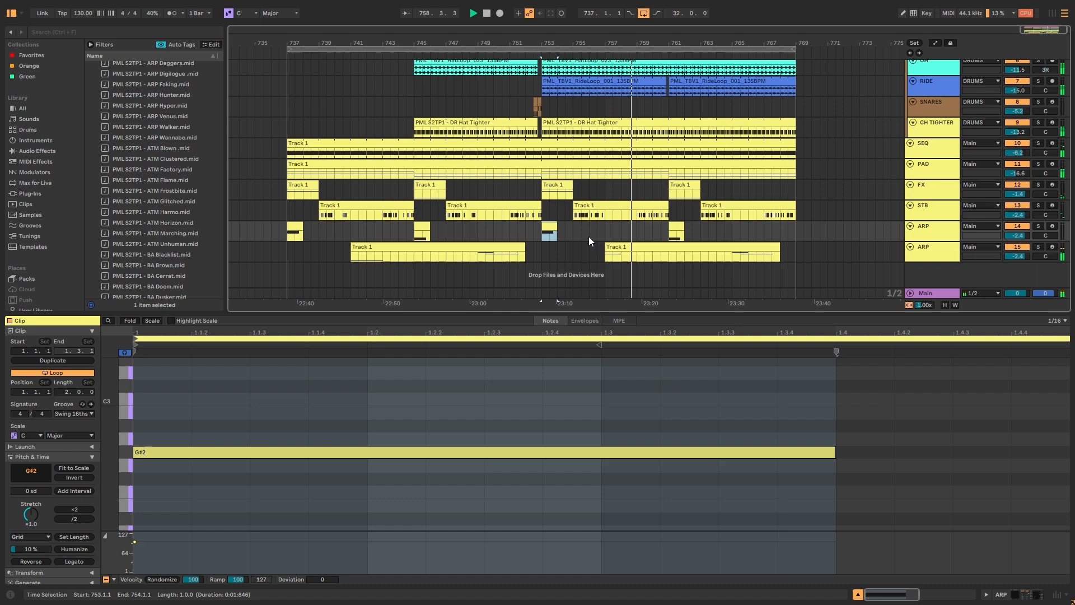
click(692, 249)
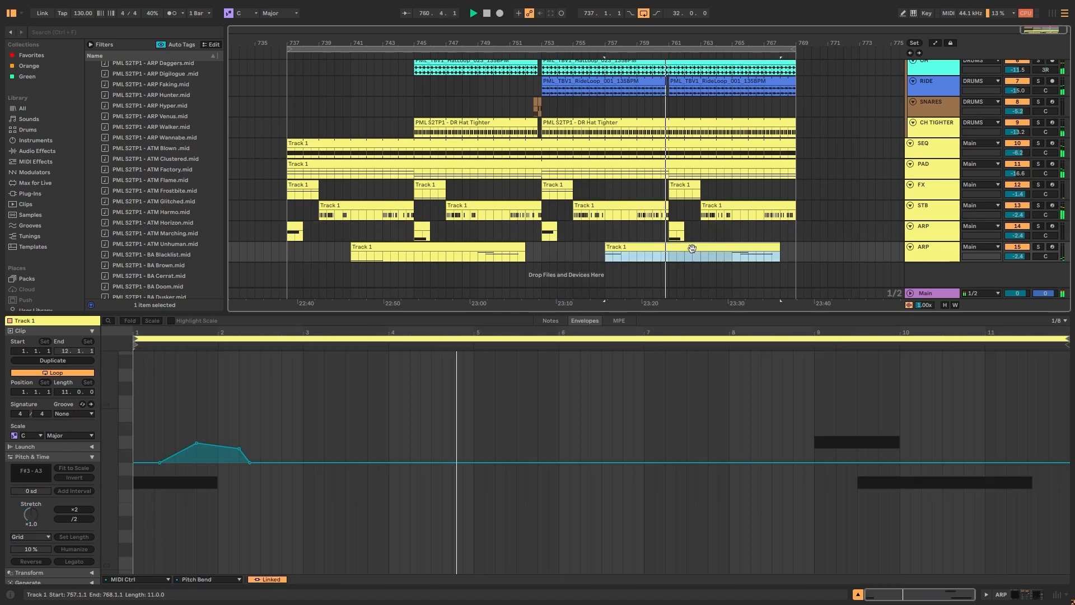
click(551, 320)
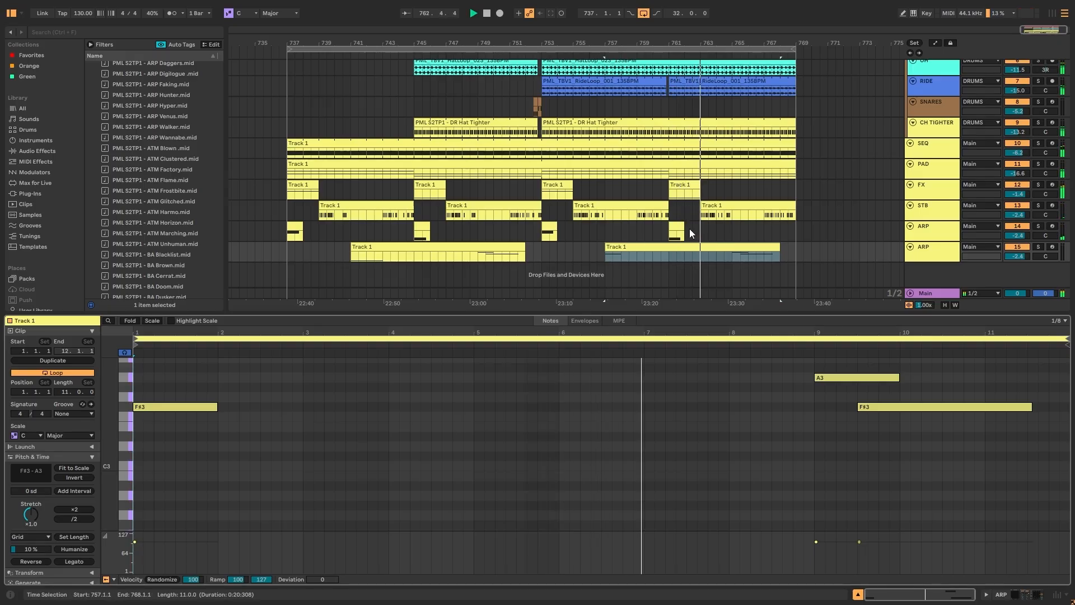
click(907, 406)
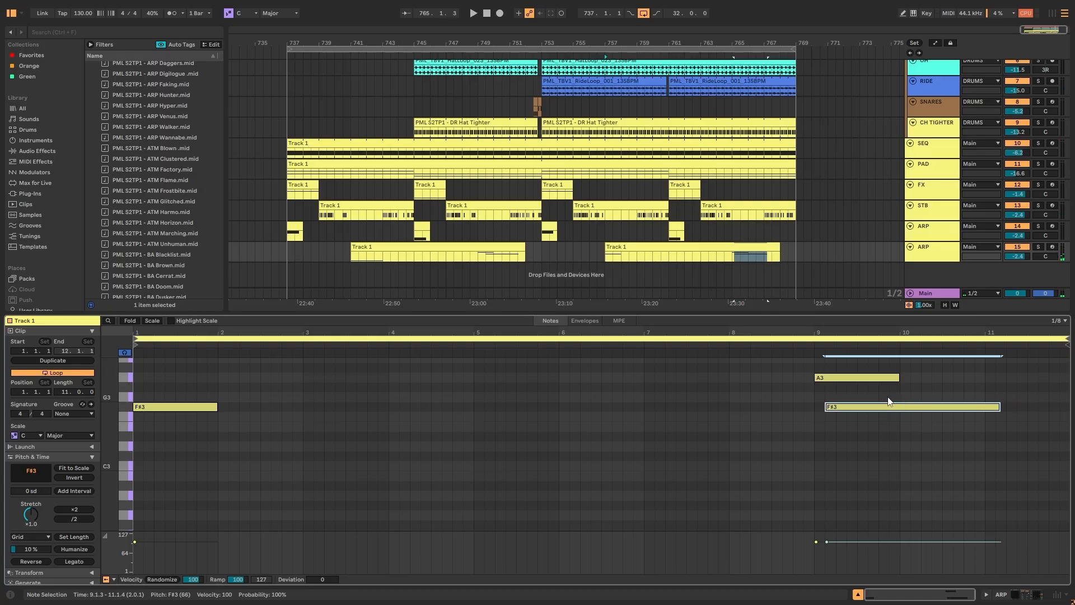
click(846, 378)
drag(843, 378, 854, 378)
drag(989, 407, 903, 413)
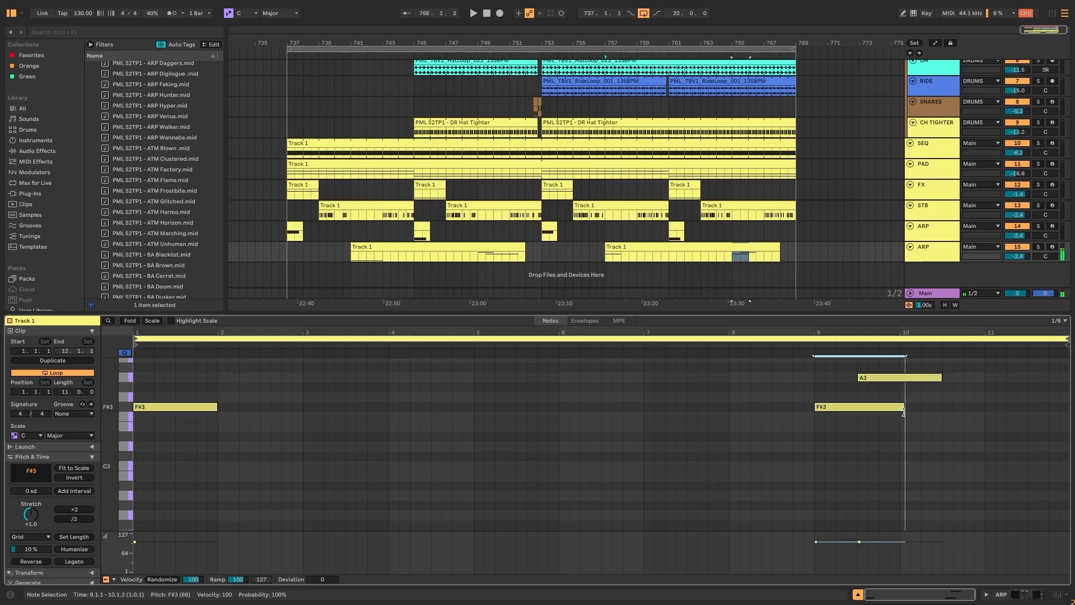
Audition the arrangement from bar 761 and lower the STB track's volume to -2.9 dB
click(736, 251)
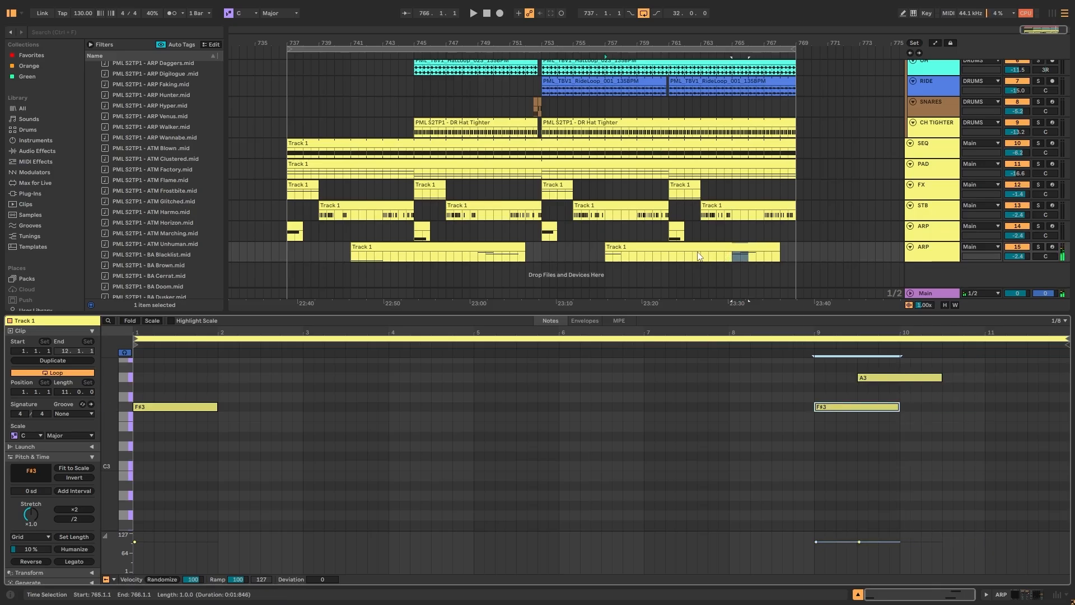
click(676, 260)
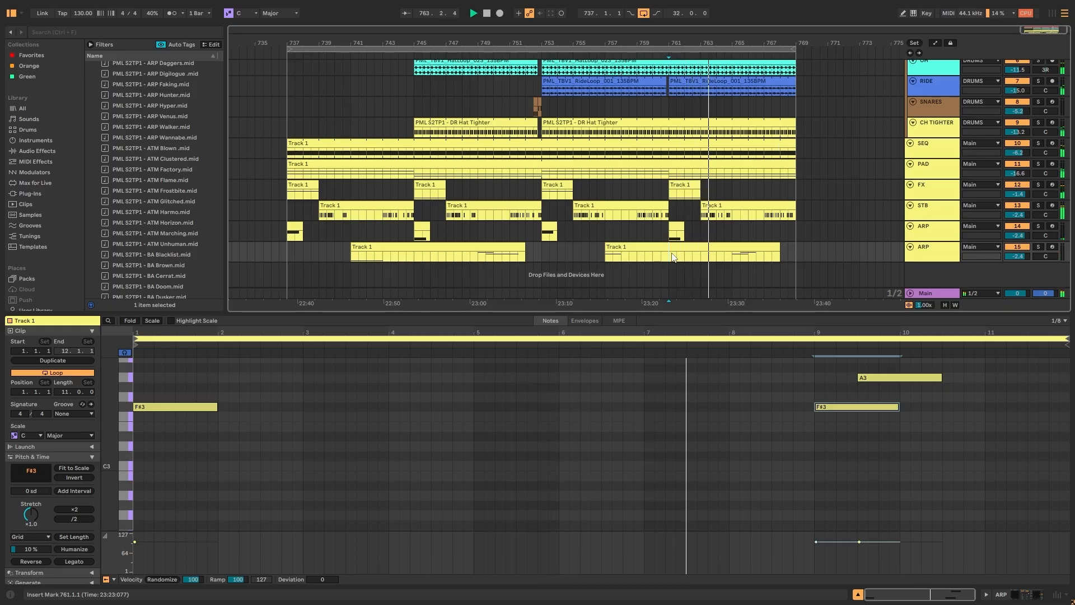
drag(1025, 215, 1024, 219)
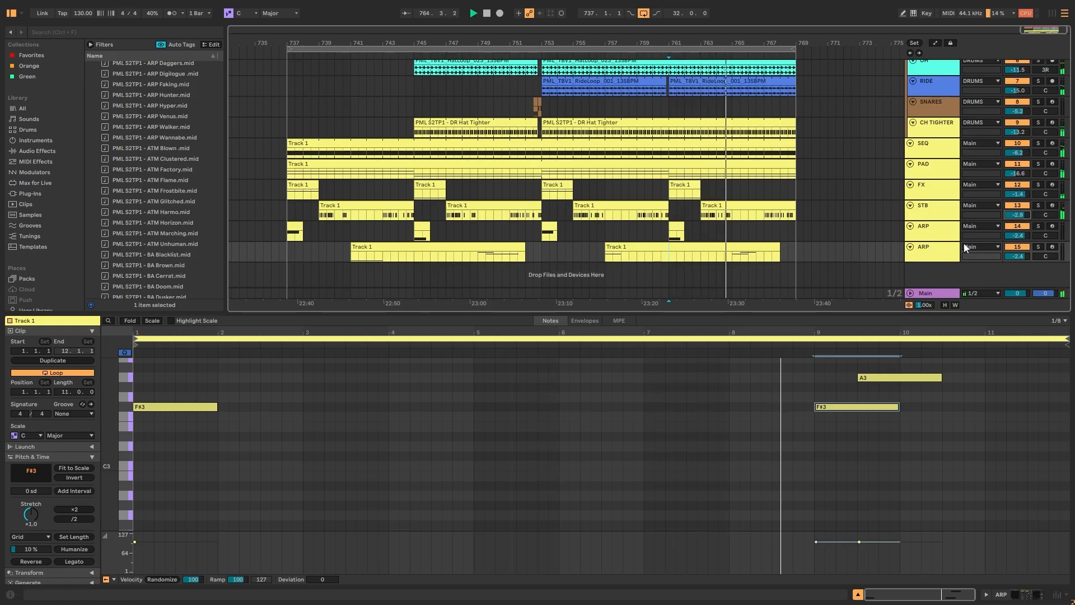
click(932, 255)
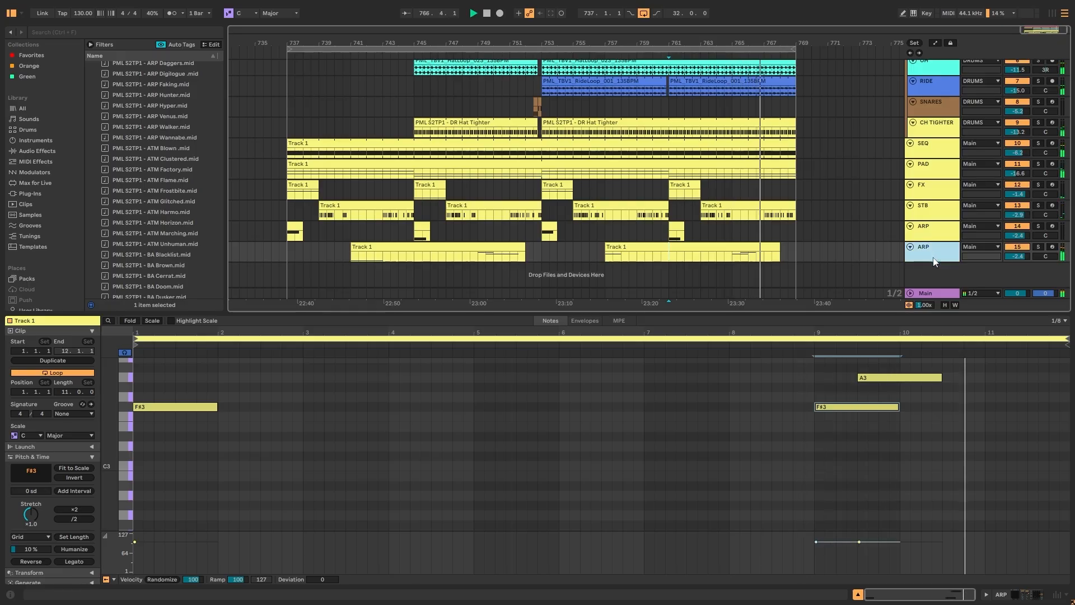
Extend A3 in the bar 757 clip to the start of clip bar 11, and lower the volume of ARP track 14 to -3.3 dB
drag(940, 377, 975, 378)
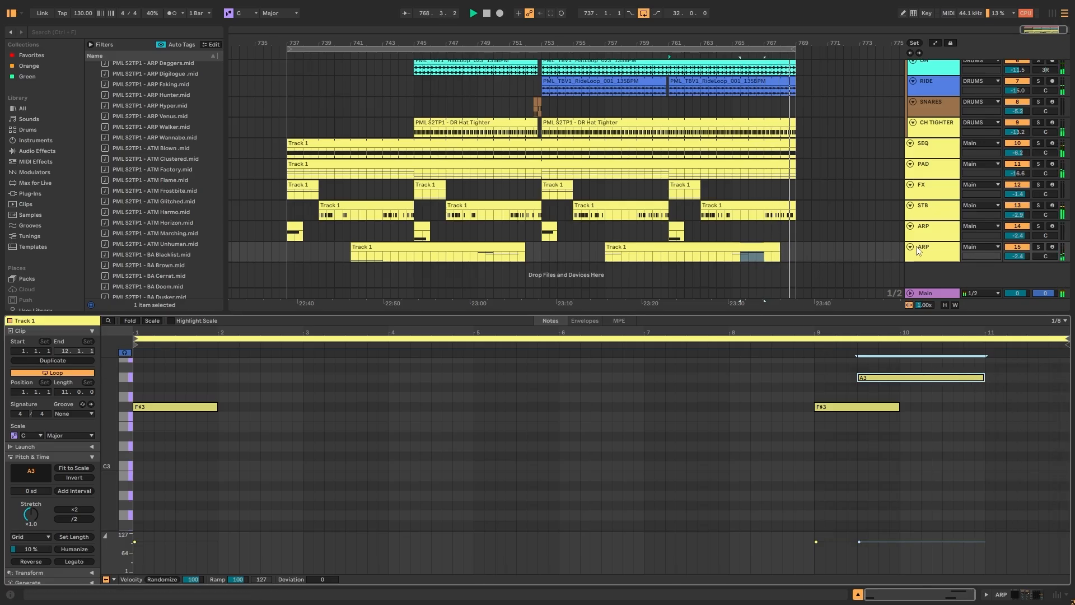
click(938, 246)
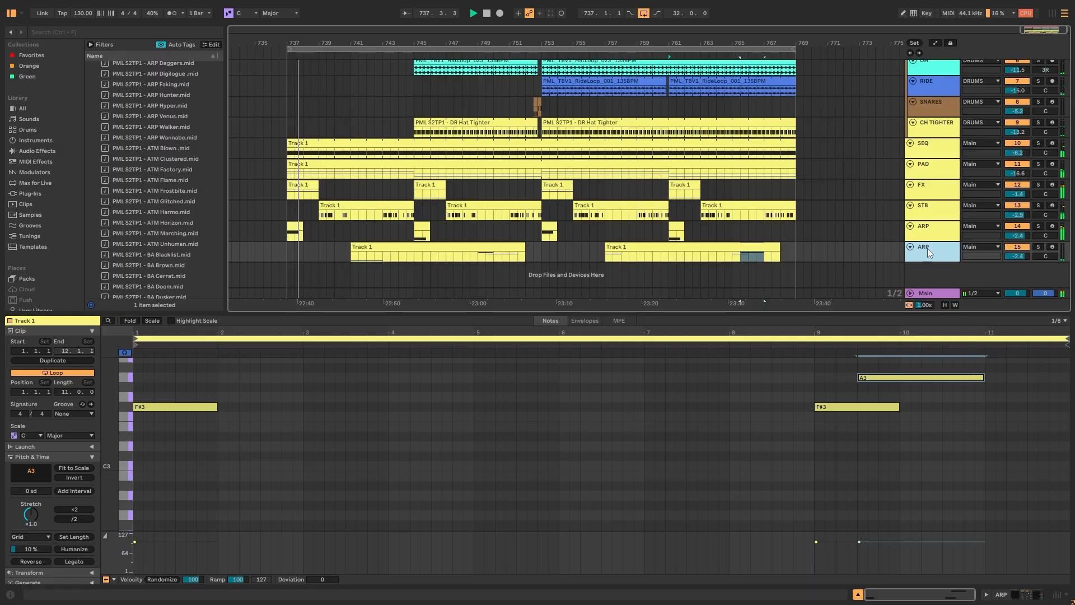
drag(1017, 235, 1018, 239)
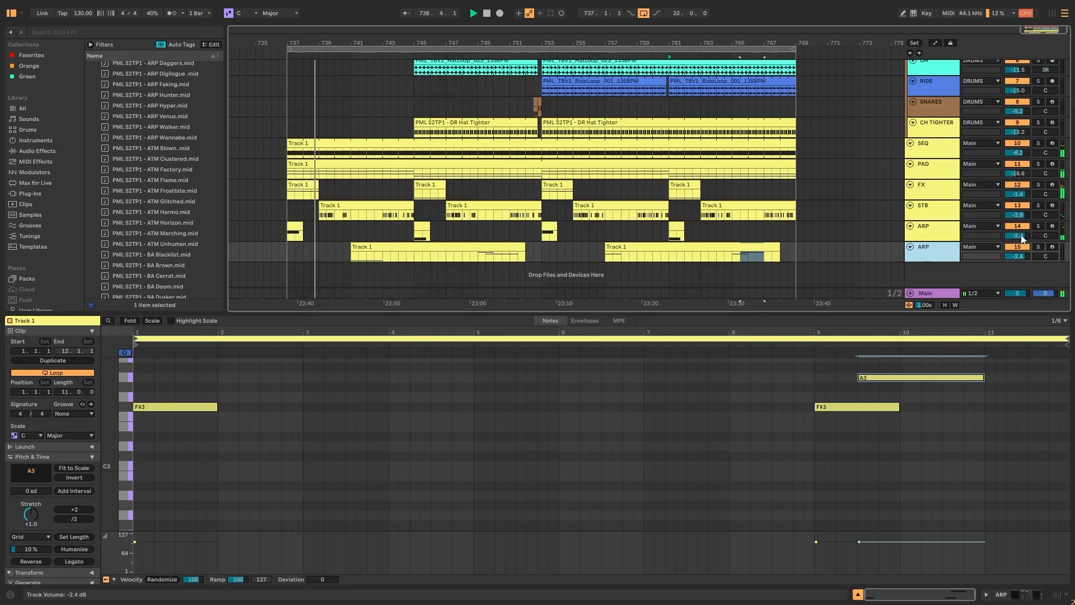
Transpose the F#3 at clip bar 9 and the overlapping A3 in the bar 757 clip down one octave
click(932, 252)
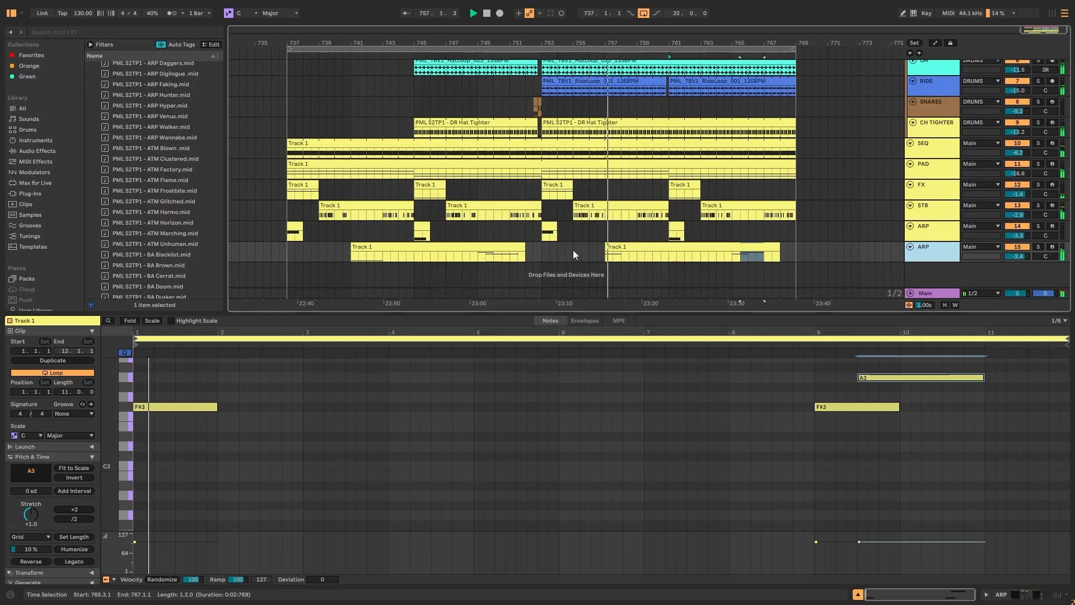
click(616, 247)
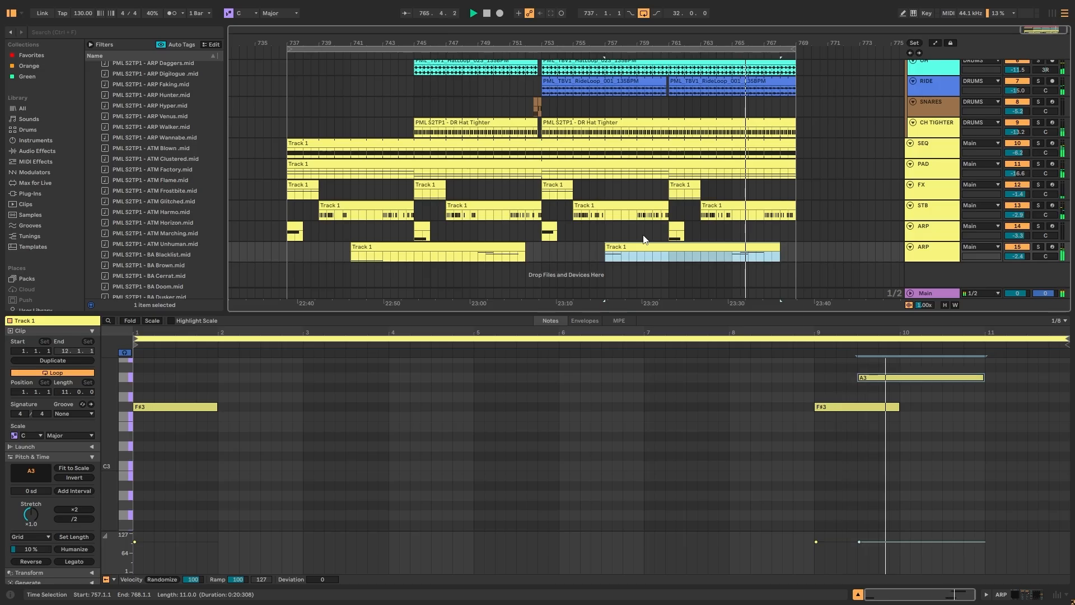
key(space)
drag(839, 476, 890, 372)
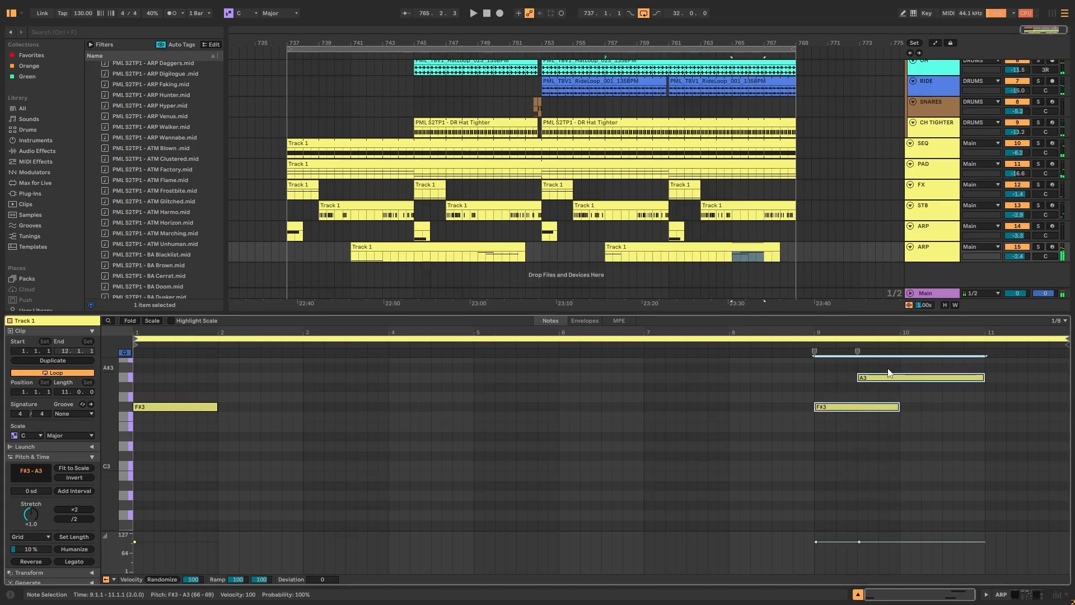
key(shift+Down)
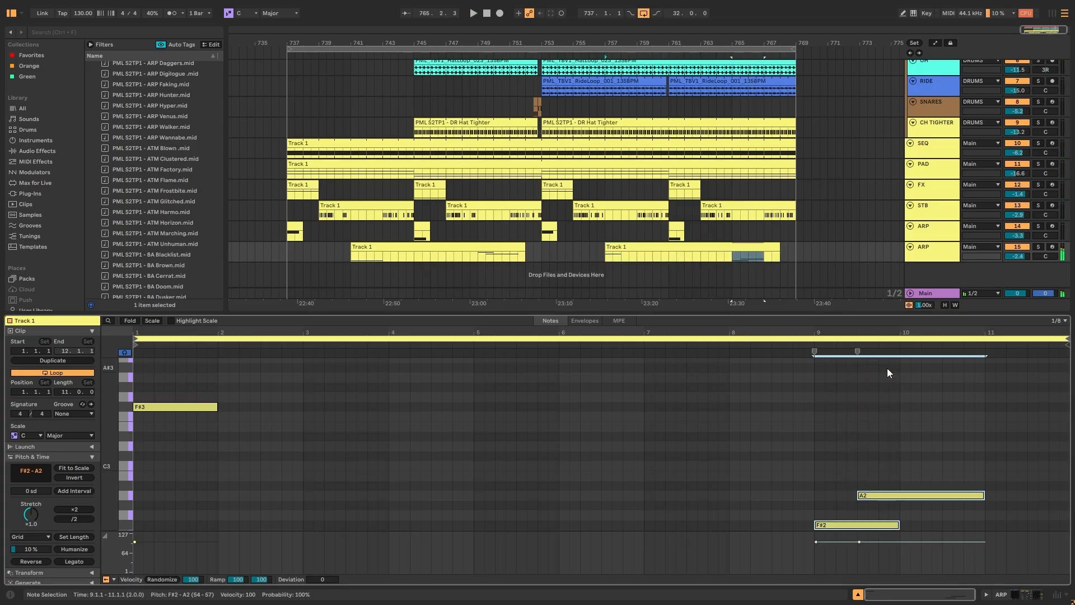
Audition the lowered notes and move only A2 back up one octave to A3
click(727, 353)
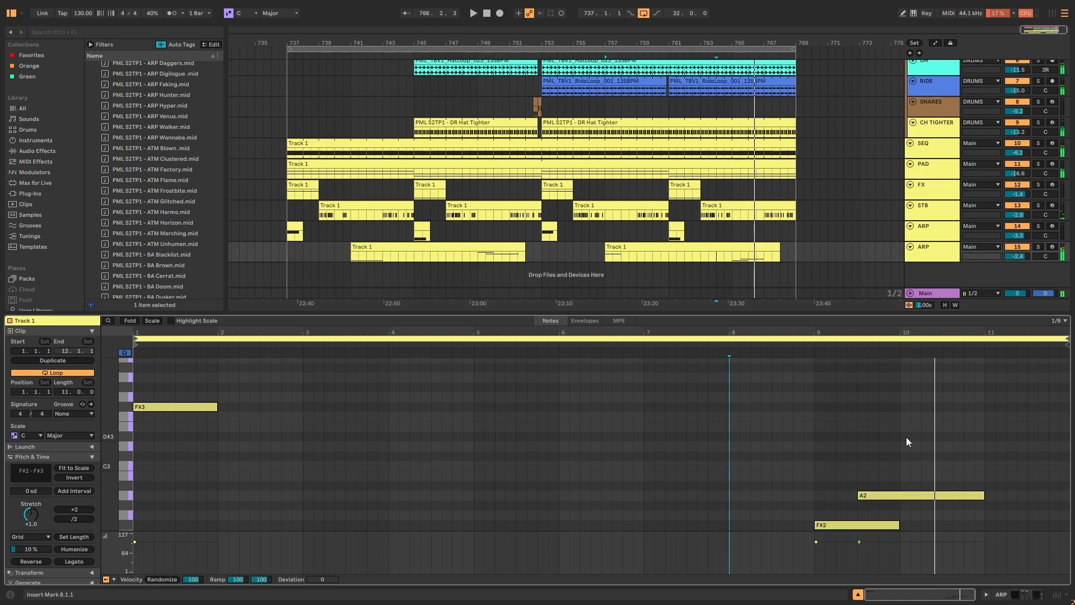
key(space)
drag(906, 437, 929, 511)
key(shift+Up)
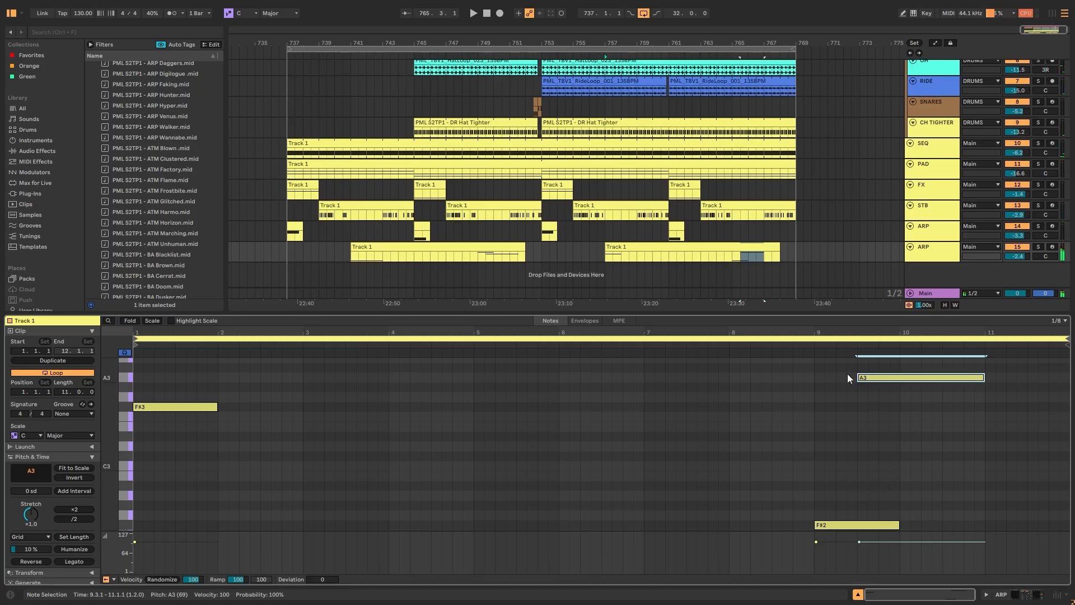
click(808, 342)
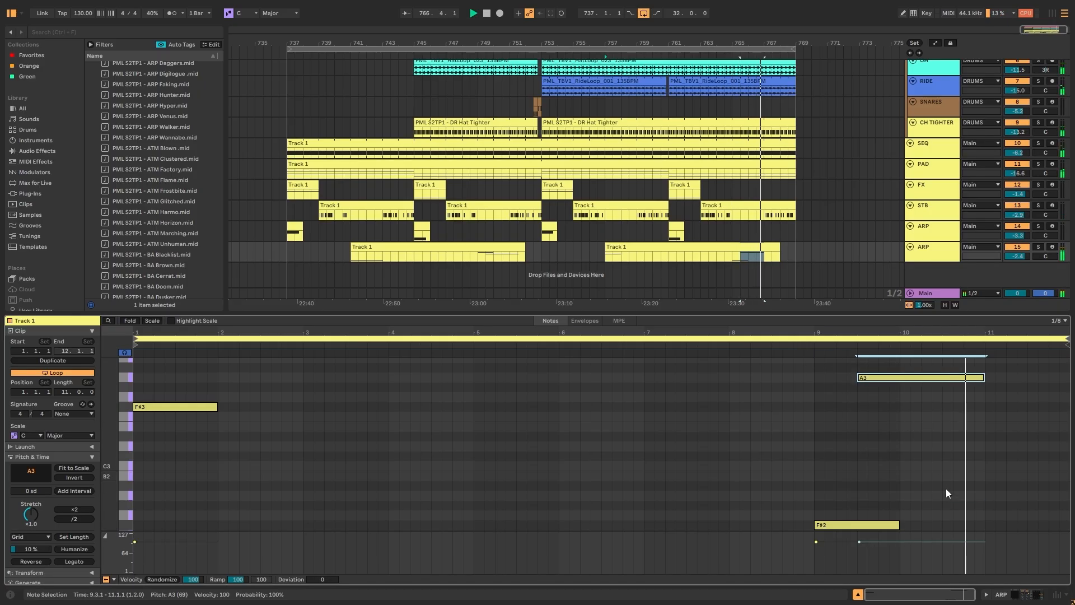
Add a three-beat F#2 at clip position 10.3 and shorten A3 to one bar and one beat
double_click(951, 525)
drag(954, 525, 1004, 523)
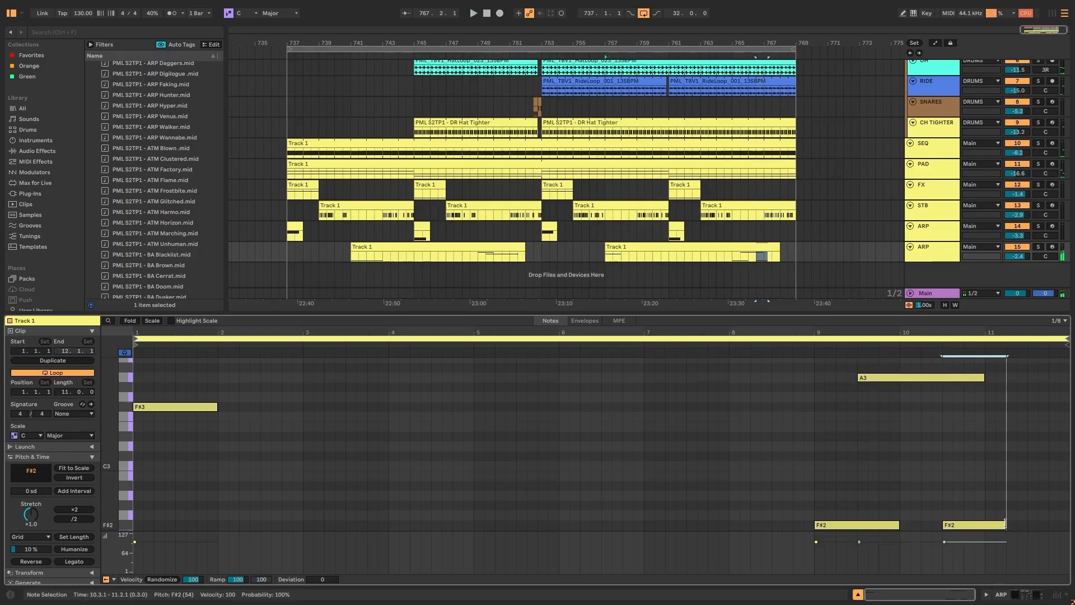
drag(984, 381, 967, 379)
click(811, 344)
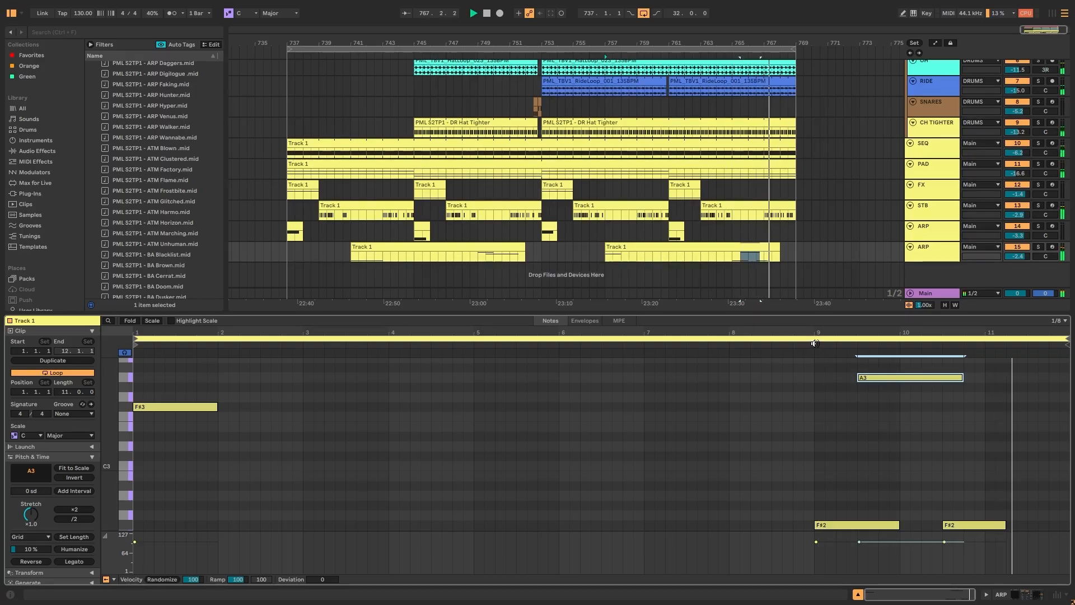
Trim the opening eight bars off the SEQ clip so that it starts at bar 745
double_click(927, 255)
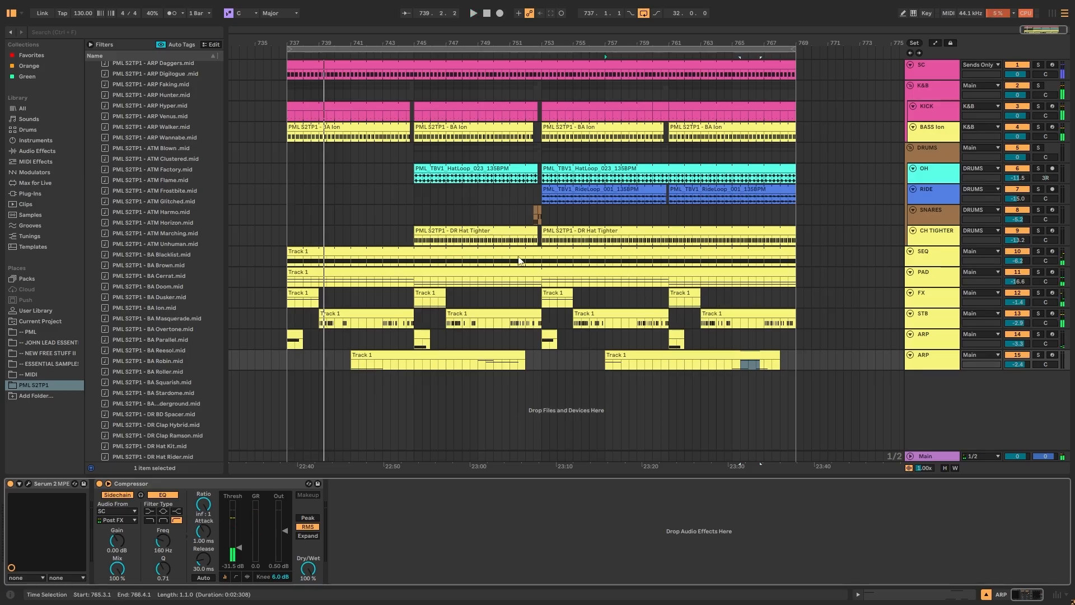
click(518, 250)
key(space)
drag(287, 252, 414, 256)
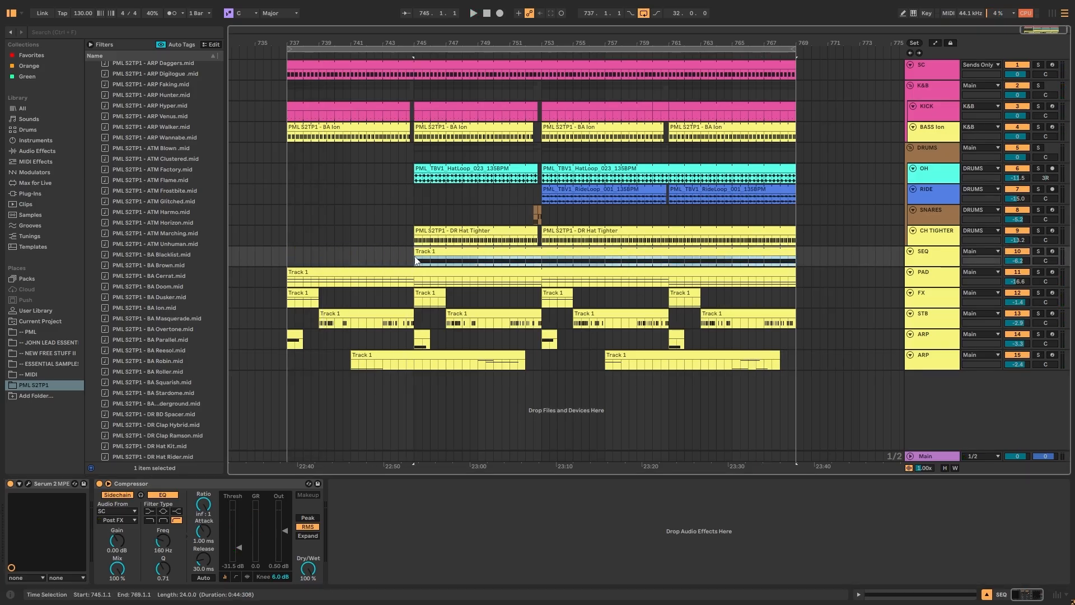
Play the arrangement from bar 737 to check the delayed SEQ entry
click(290, 254)
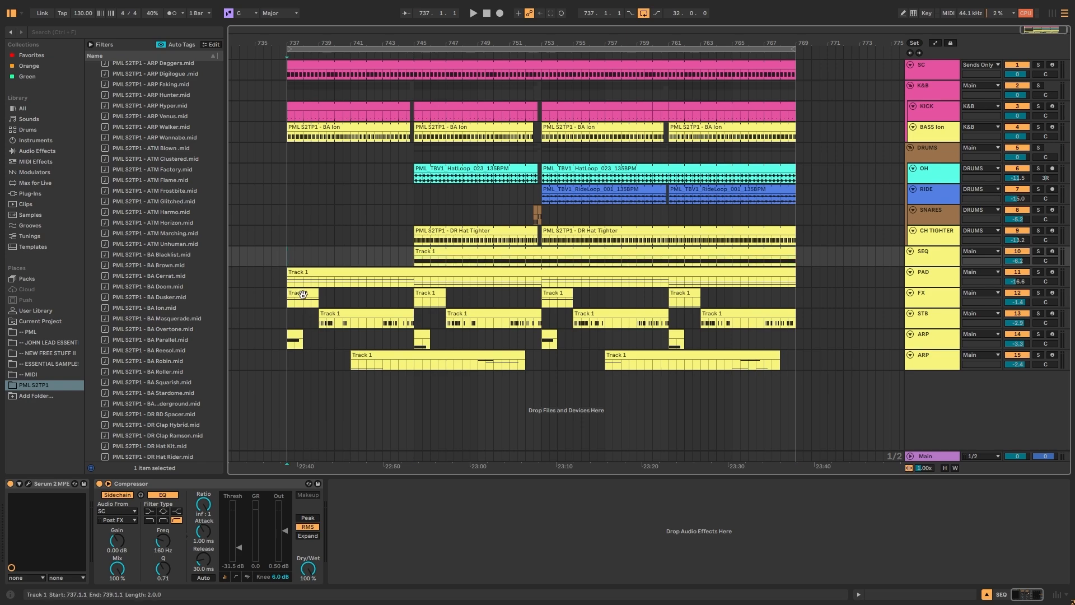
key(space)
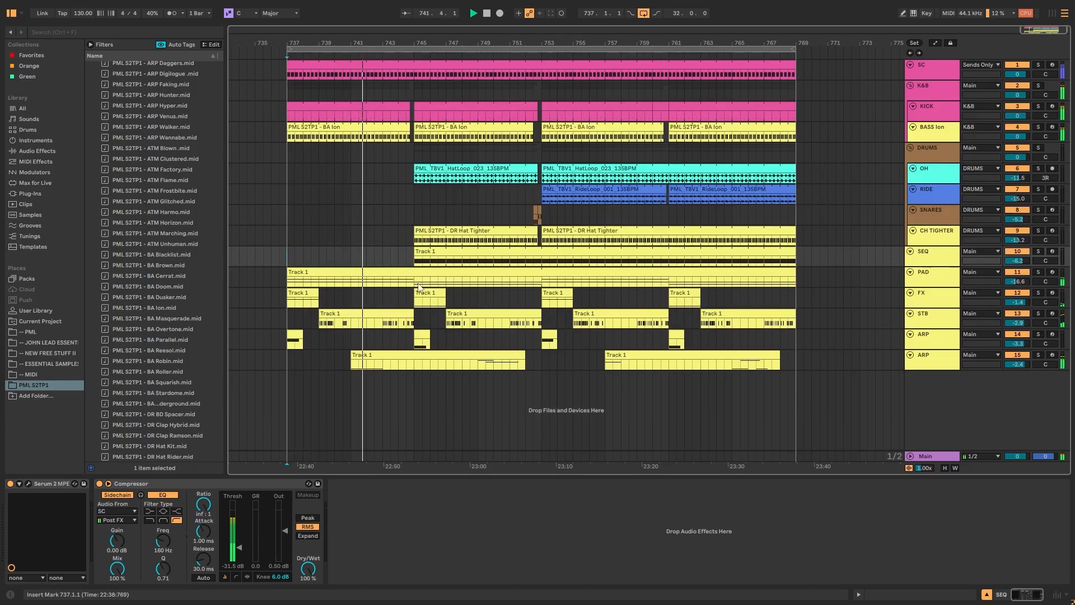
click(928, 271)
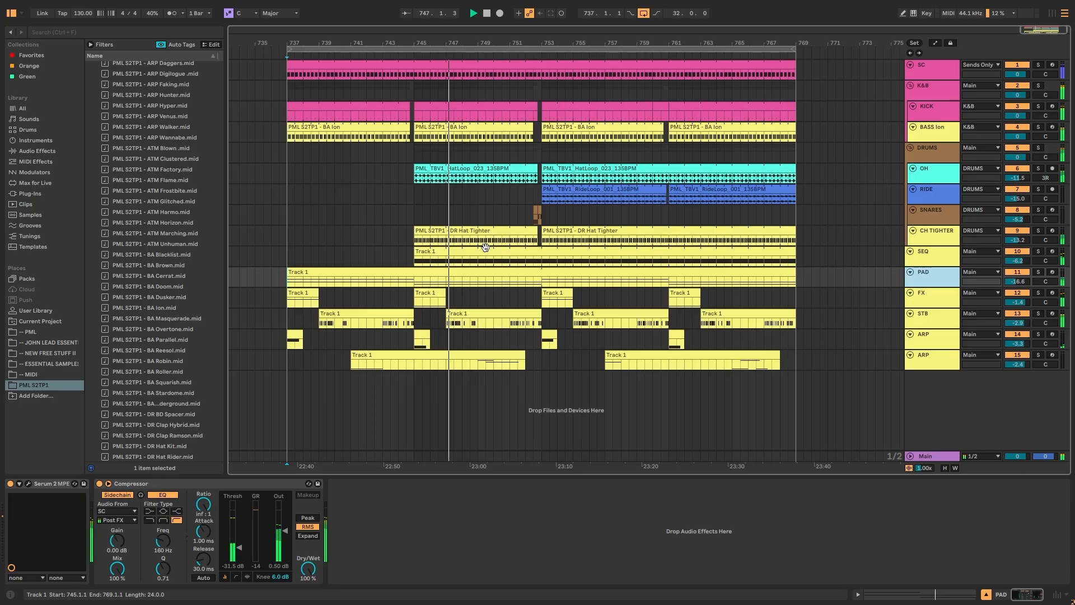
Audition the SEQ Justice patch in the SEQ track's Serum 2 by raising the mod wheel and pulling it back down
click(466, 247)
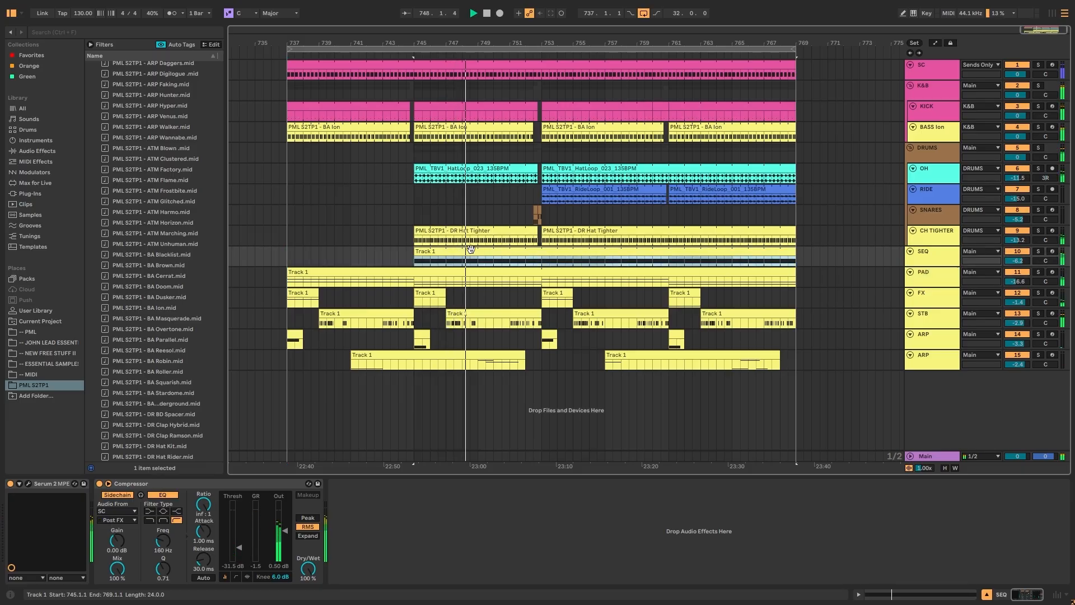
click(929, 253)
click(29, 483)
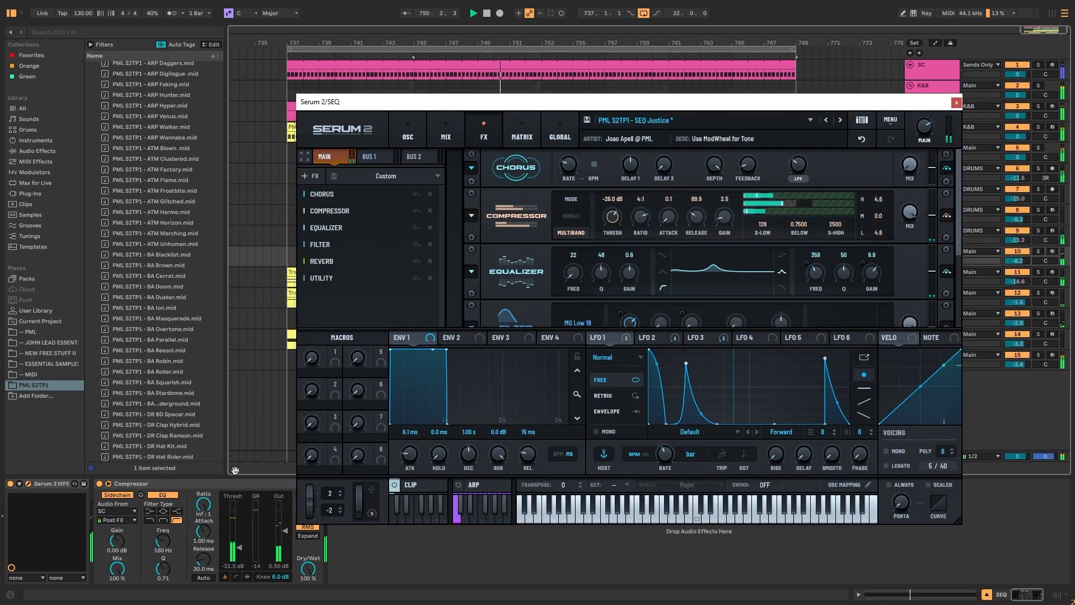
drag(361, 496, 362, 460)
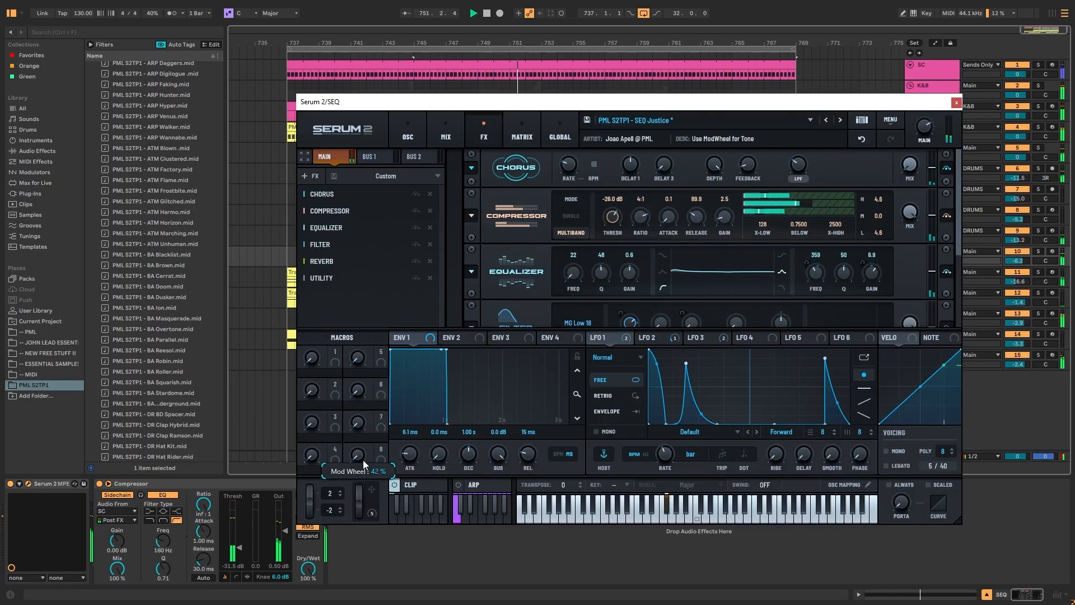
drag(366, 418, 345, 583)
click(956, 103)
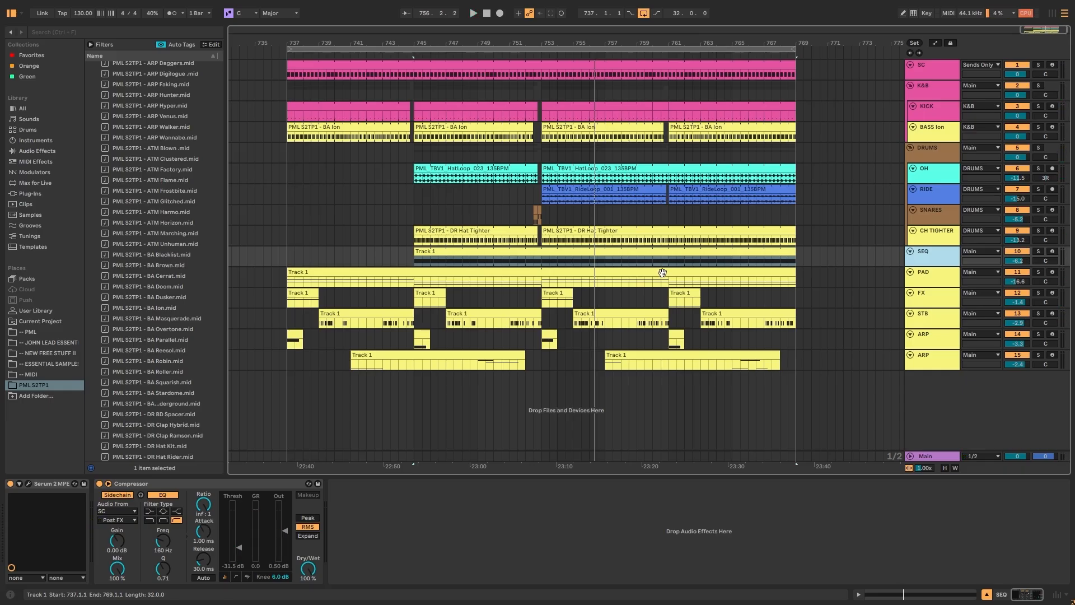
Rename ARP track 15 as FX1 and duplicate the track
click(948, 360)
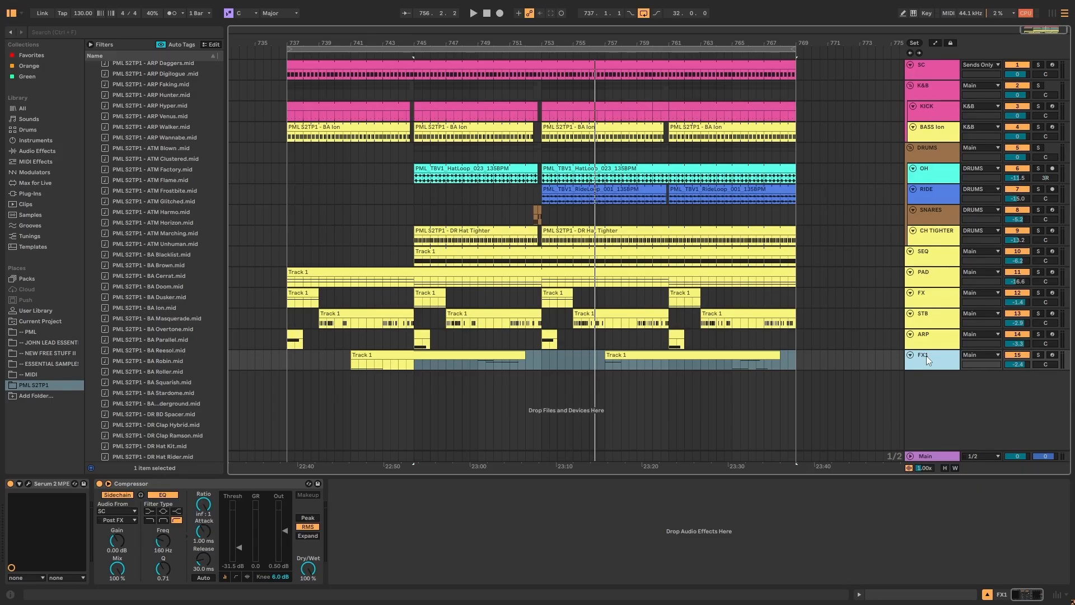
right_click(926, 354)
click(972, 107)
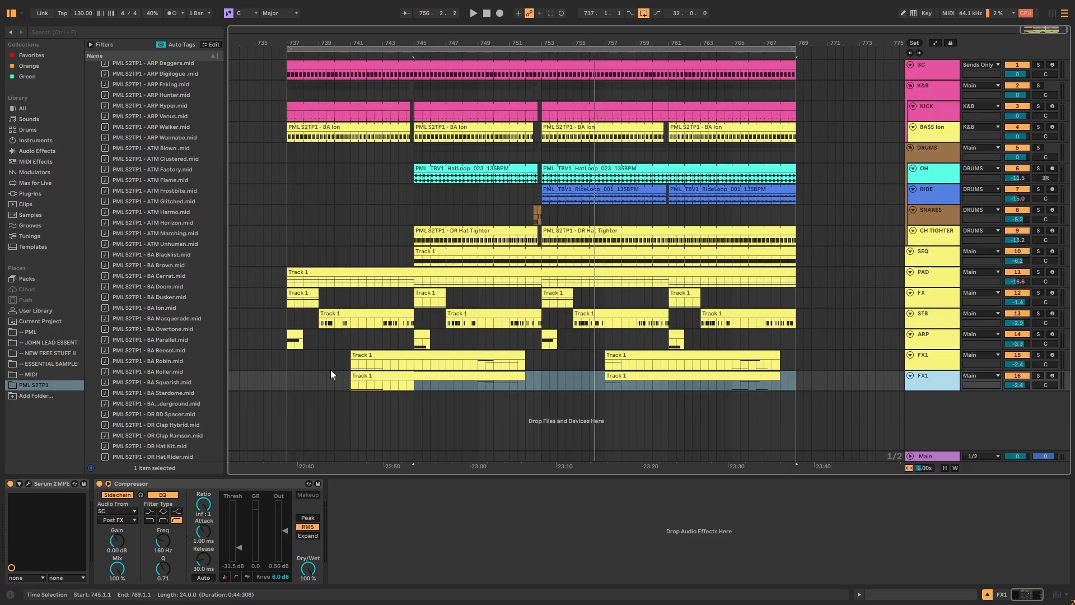
Delete all clips from the duplicated FX1 track and rename it HIT
drag(272, 380, 825, 381)
key(Delete)
click(944, 388)
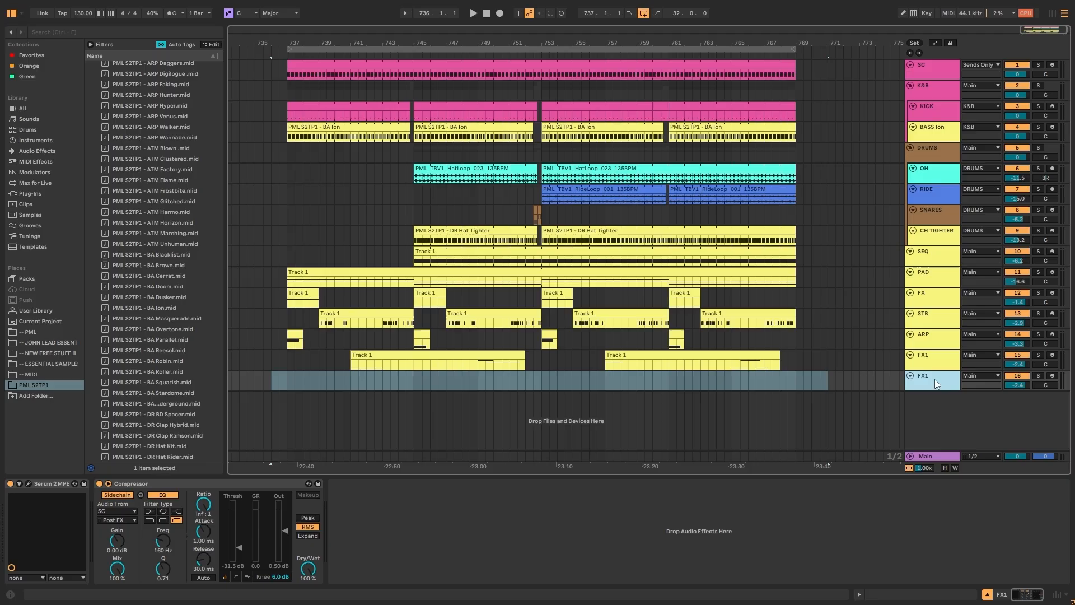
key(ctrl+r)
text(HI)
Load the PML S2TP1 - FX Klash preset into the HIT track's Serum 2 and view its oscillators
click(30, 483)
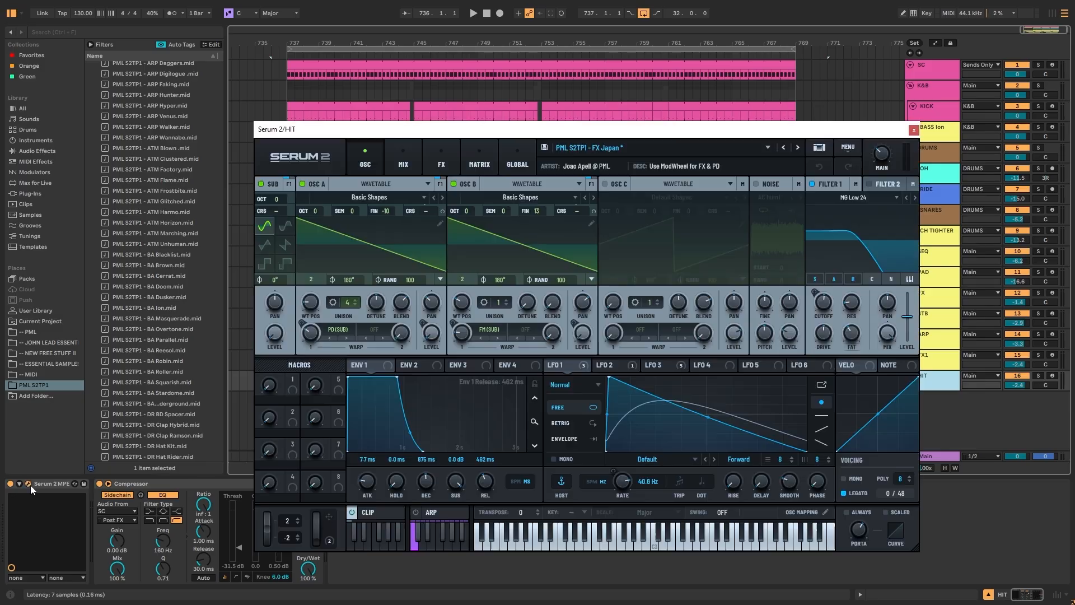
click(818, 148)
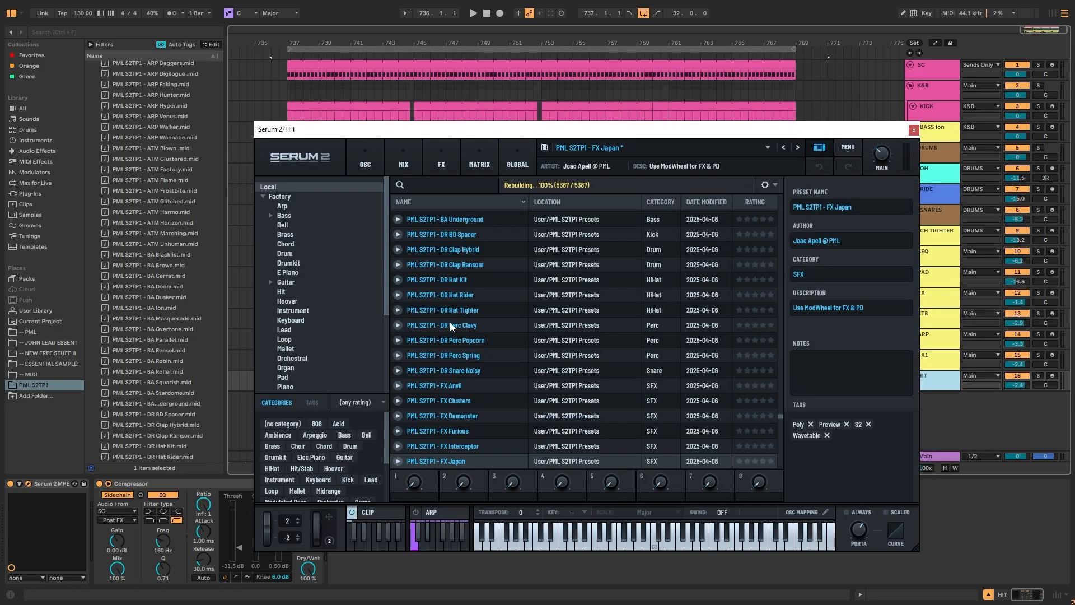
scroll(459, 319, down, 4)
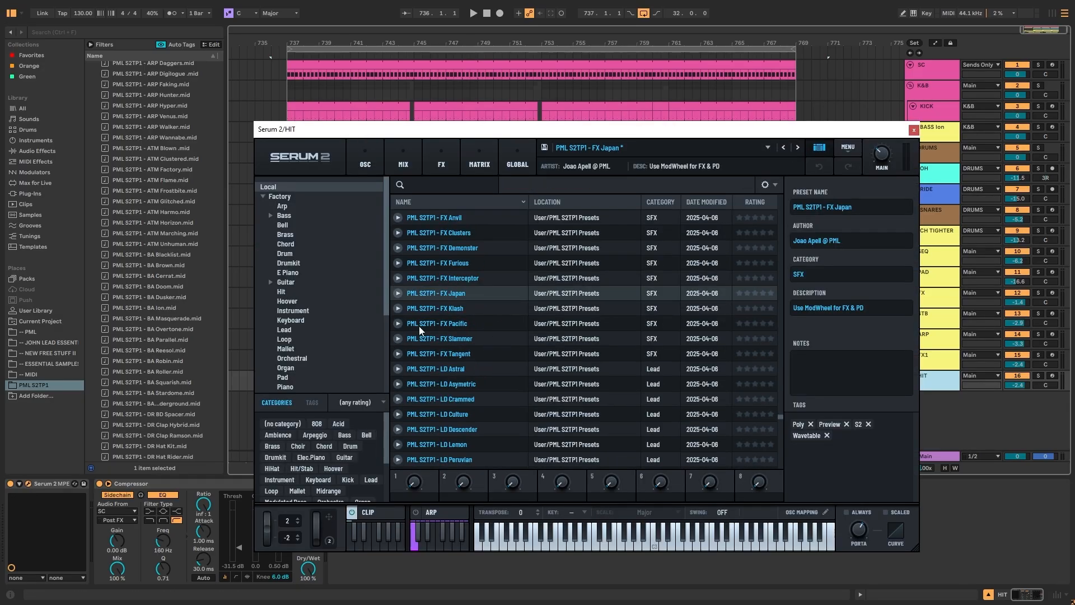
click(398, 309)
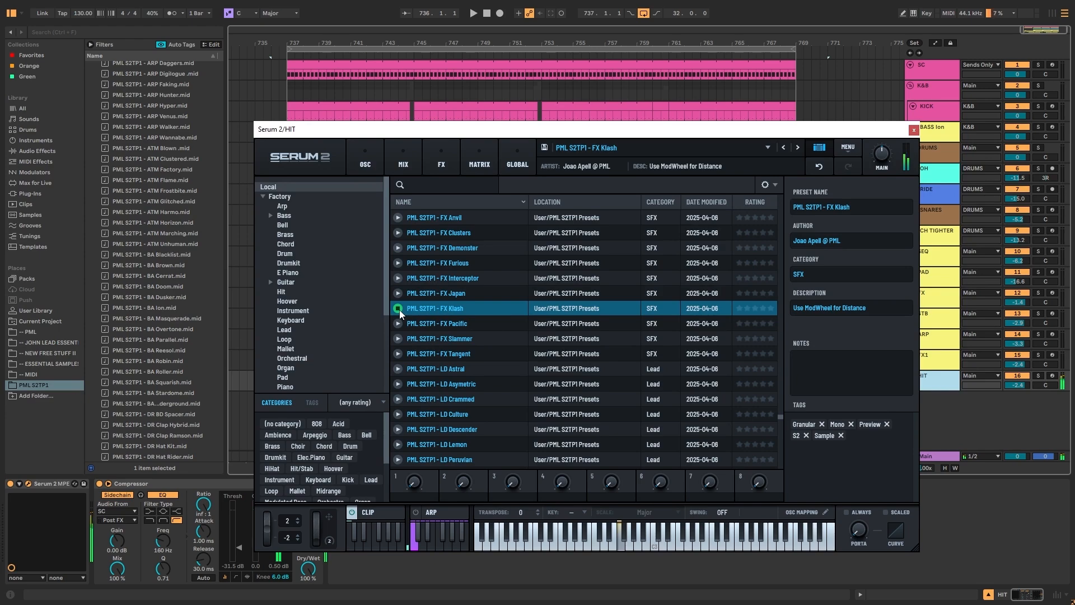
click(365, 161)
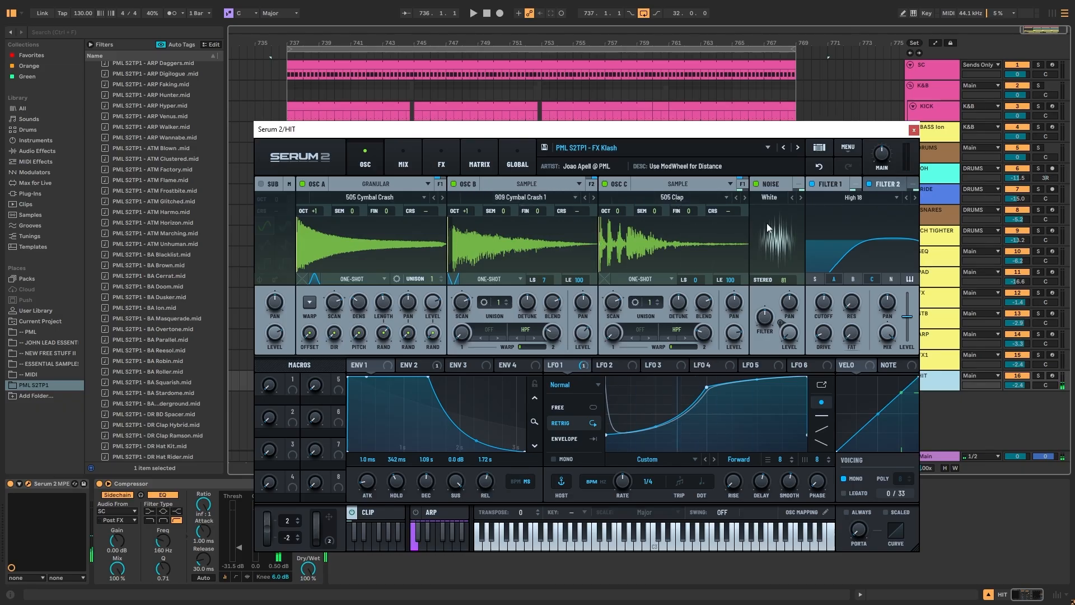
click(914, 130)
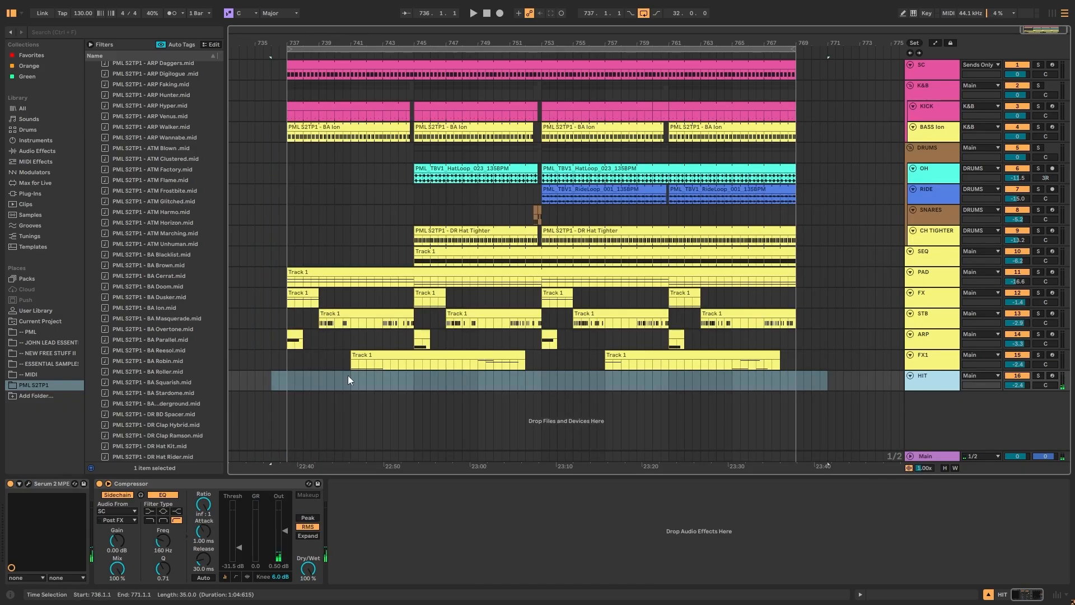
Create a half-bar MIDI clip at bar 737 on the HIT track and draw an F#2 note from its start to 1.2.3
double_click(290, 376)
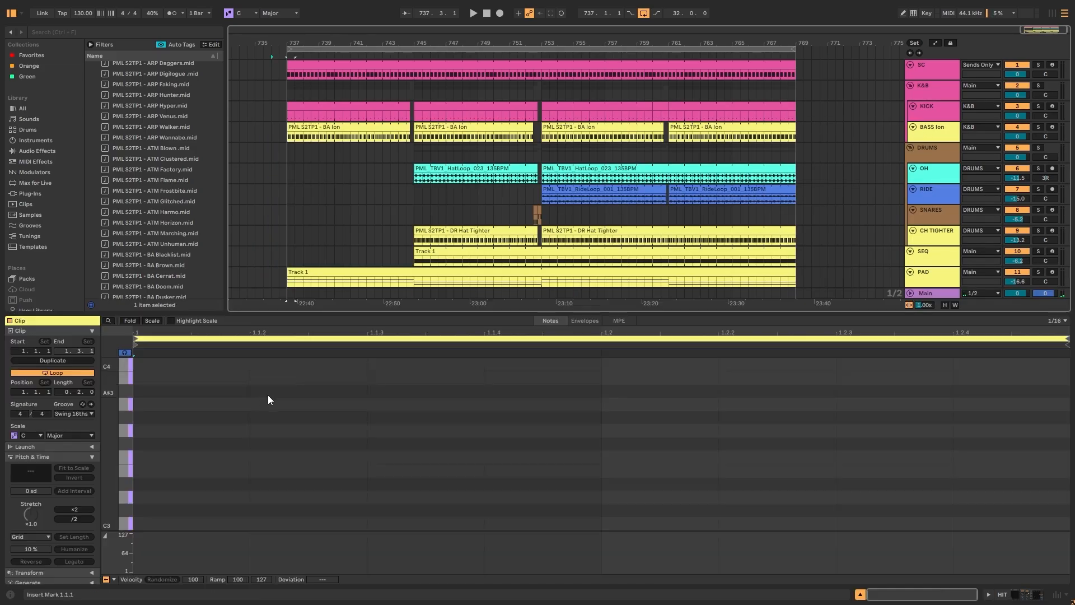
click(127, 373)
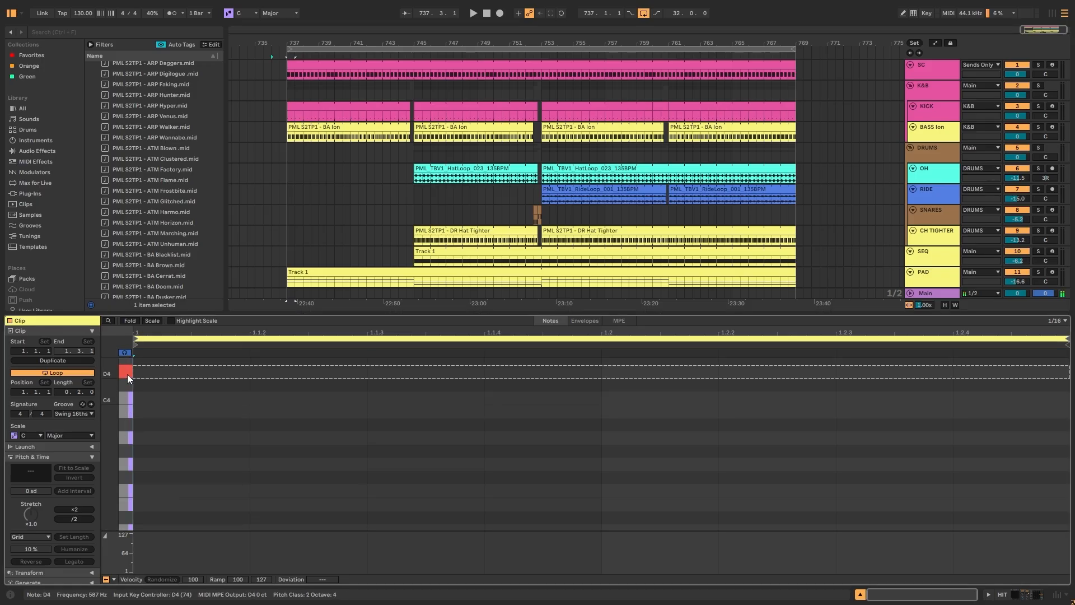
scroll(135, 420, down, 1)
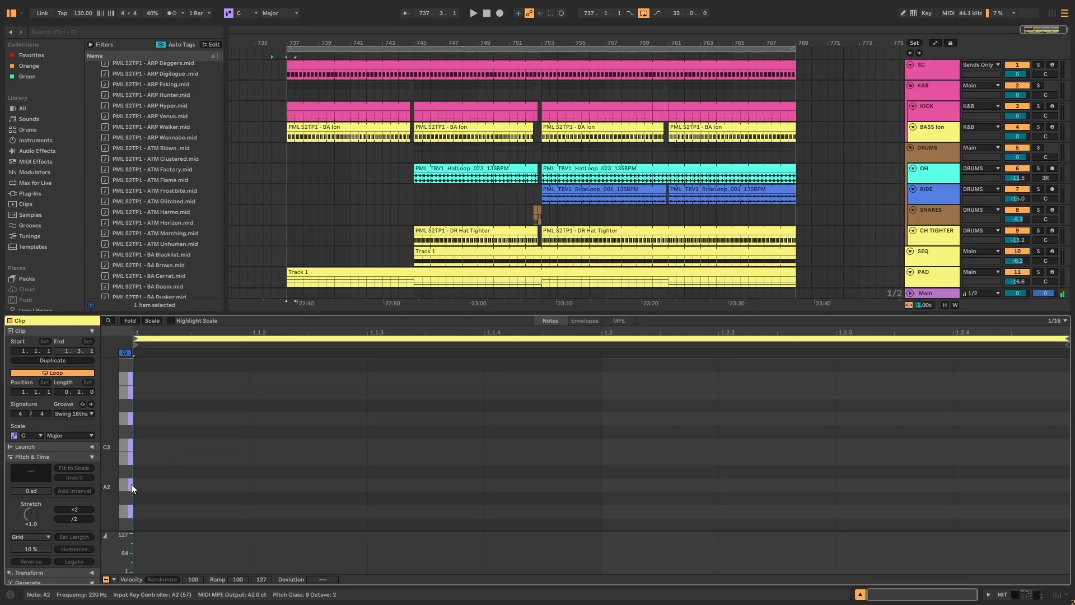
scroll(162, 465, down, 5)
scroll(161, 464, down, 2)
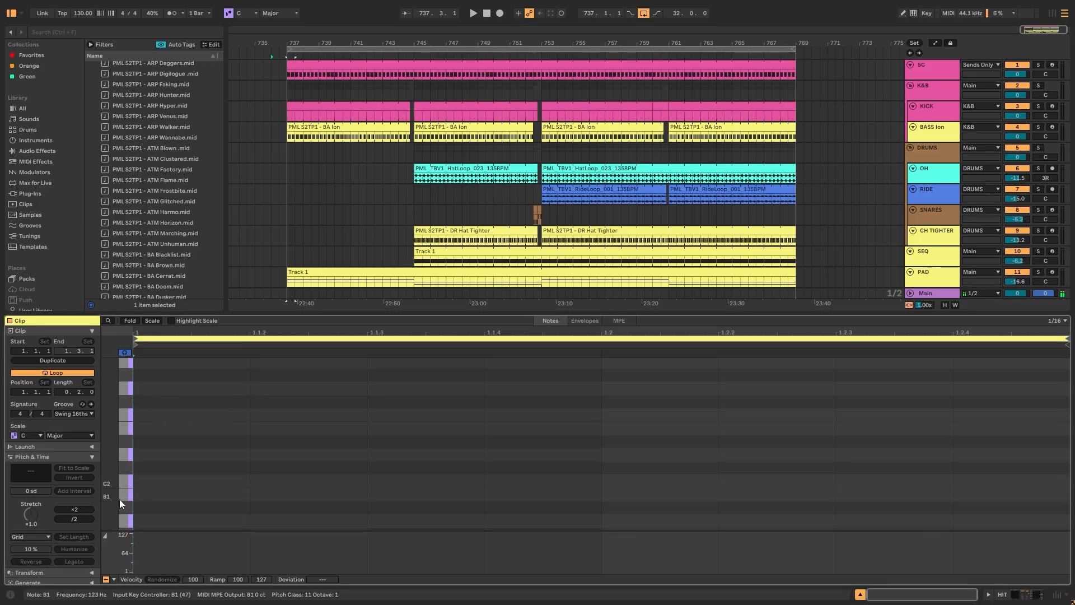
scroll(128, 500, down, 5)
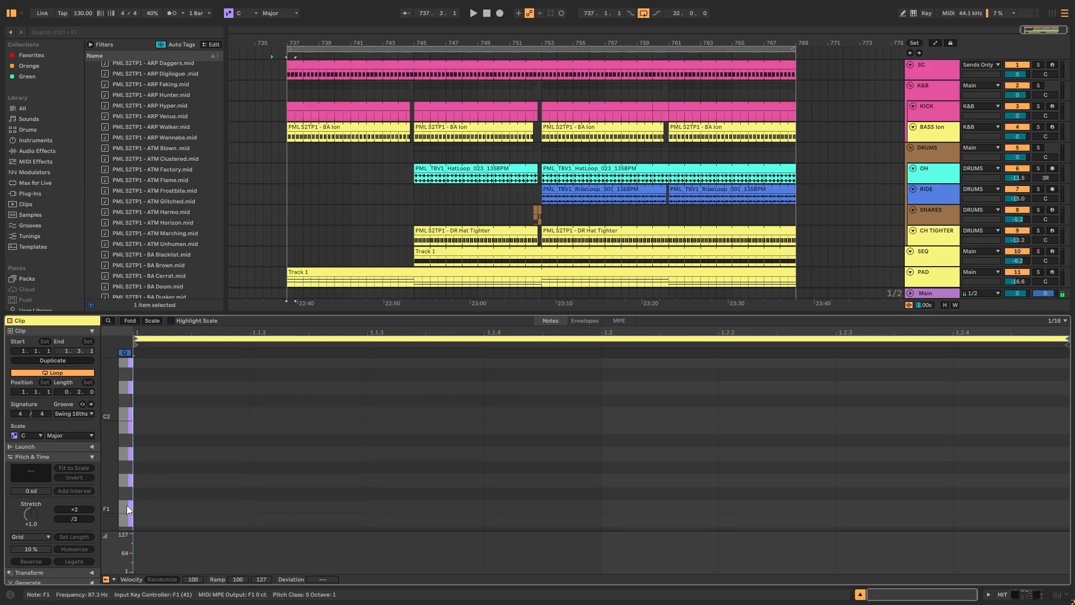
scroll(247, 447, up, 6)
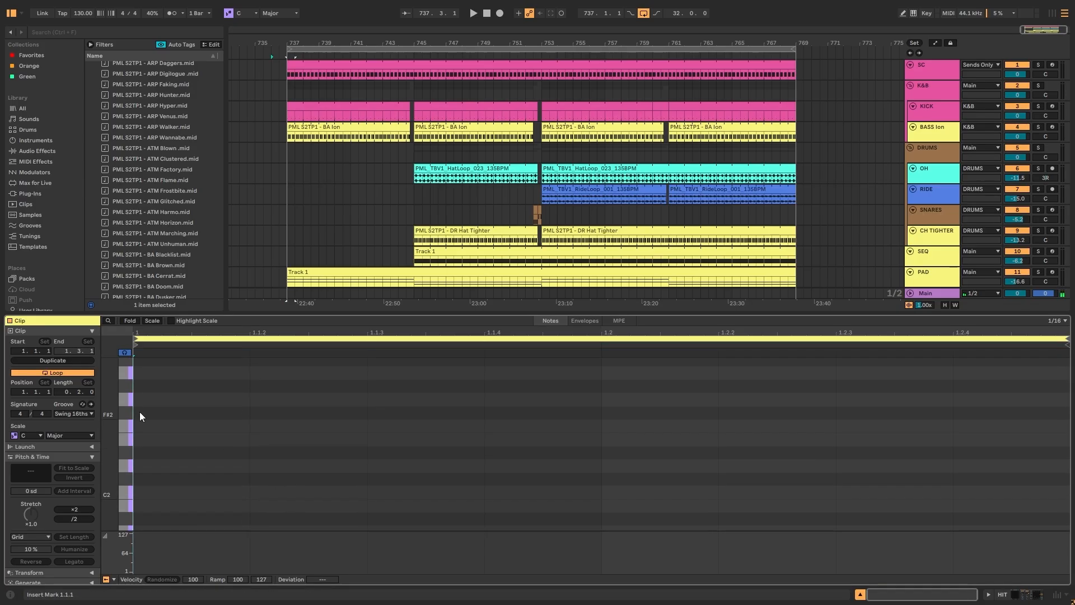
double_click(140, 415)
drag(248, 415, 836, 414)
scroll(621, 265, down, 5)
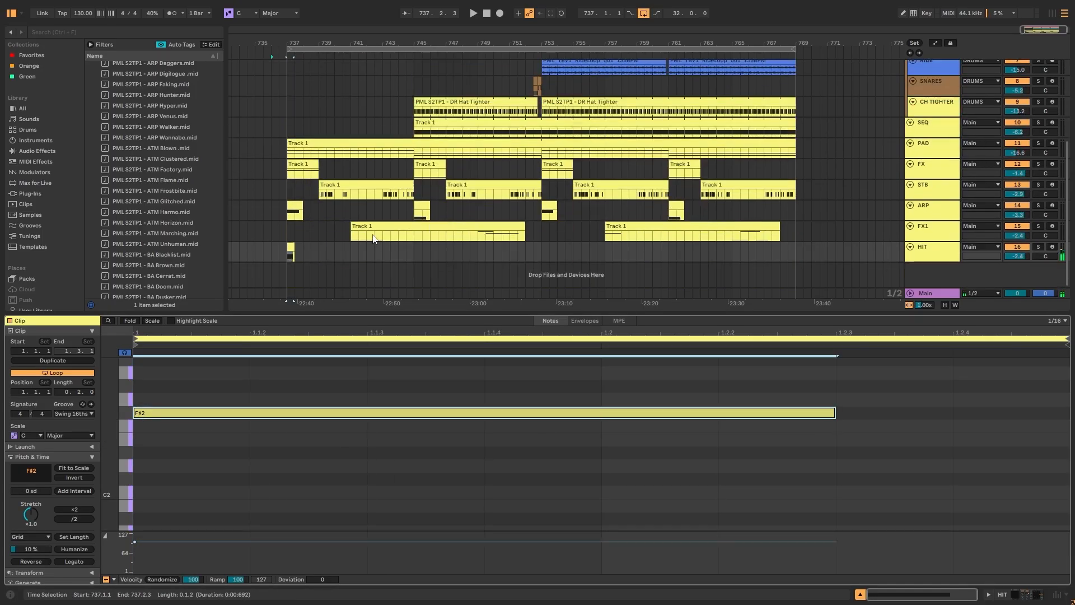
Play the arrangement from the HIT clip at bar 737 and set the HIT track's volume to -5.7 dB
click(582, 247)
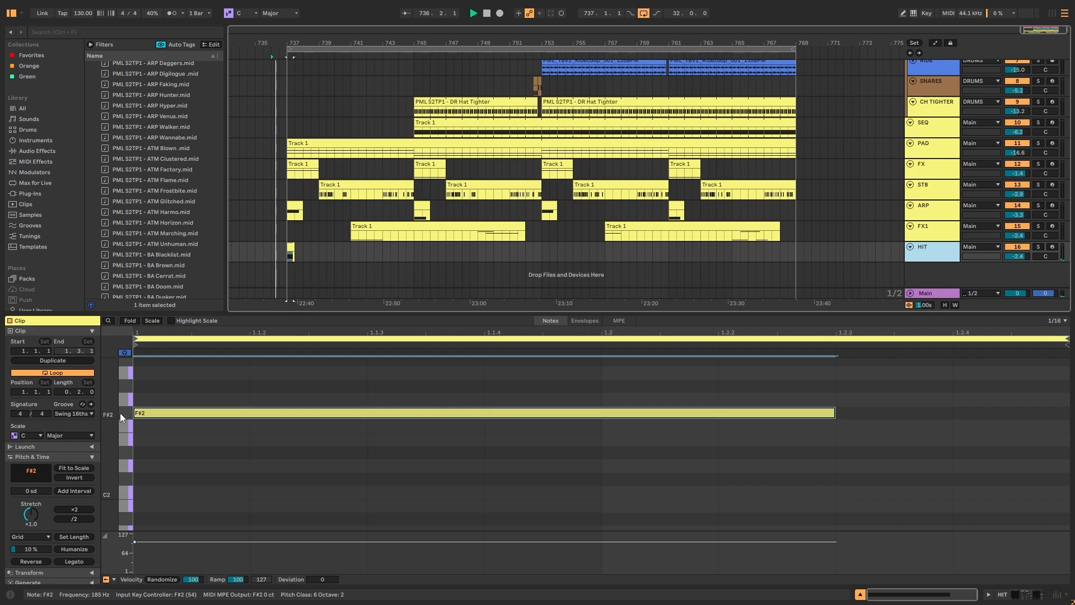
key(space)
click(288, 246)
key(space)
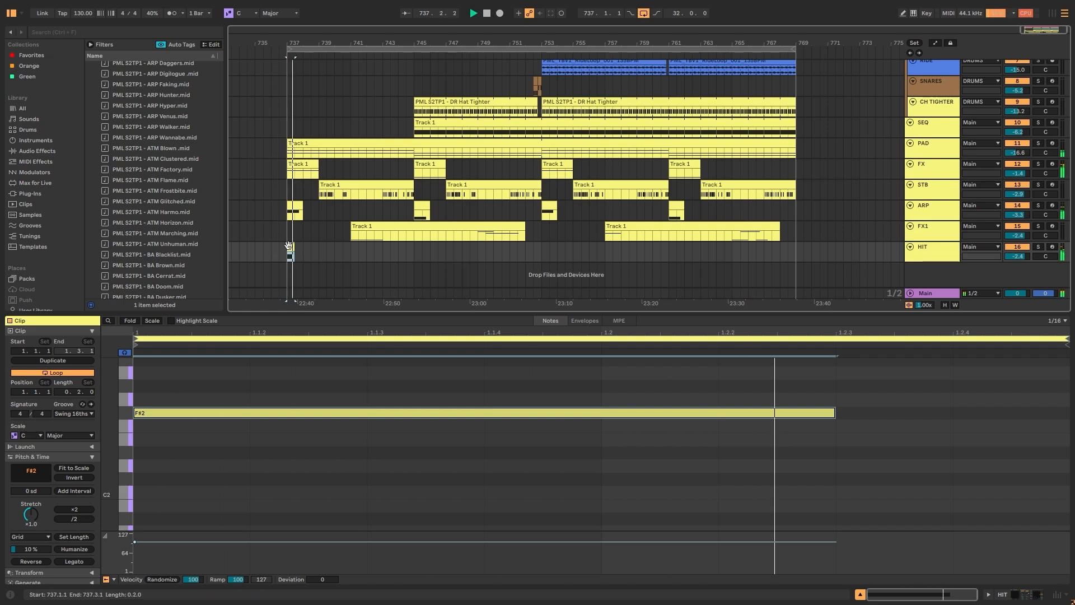
drag(1022, 256, 1022, 267)
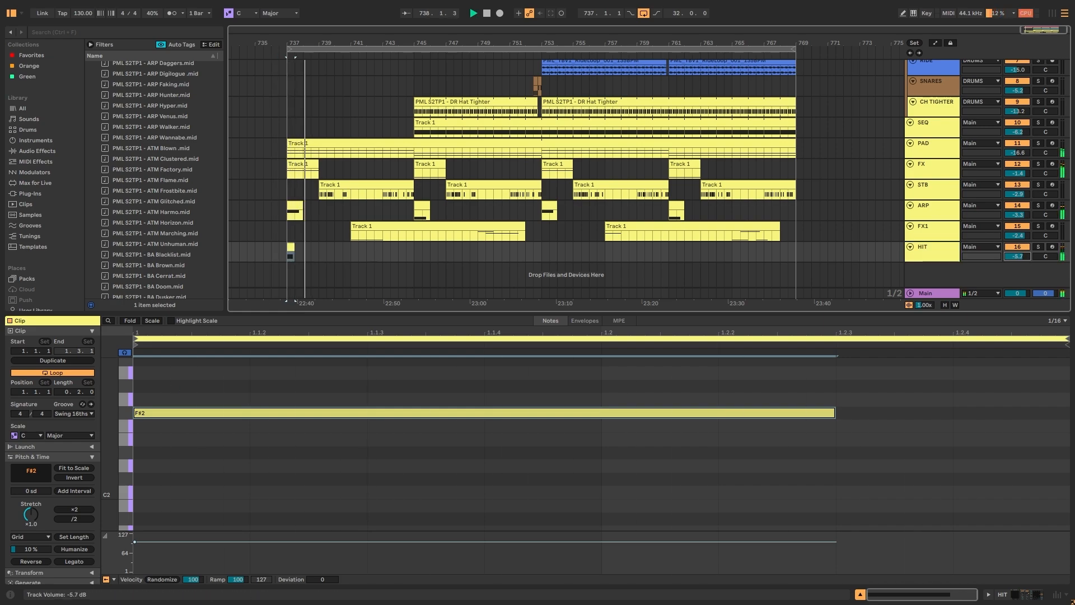
Set the threshold of the HIT track's Compressor to -21.5 dB, checking the sidechained hit in playback
double_click(938, 255)
key(space)
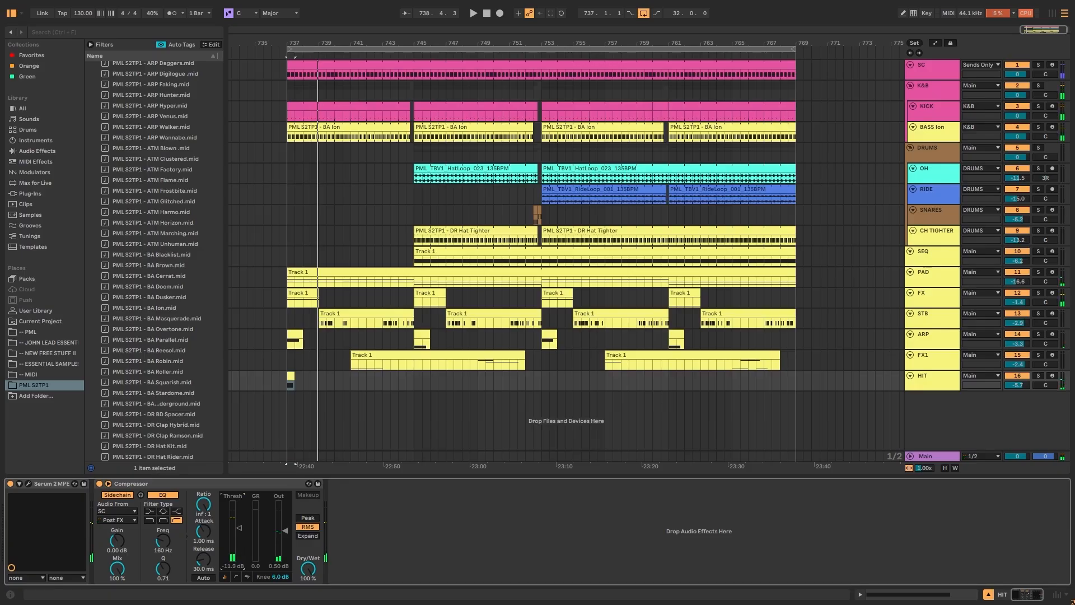
drag(239, 529, 239, 531)
key(space)
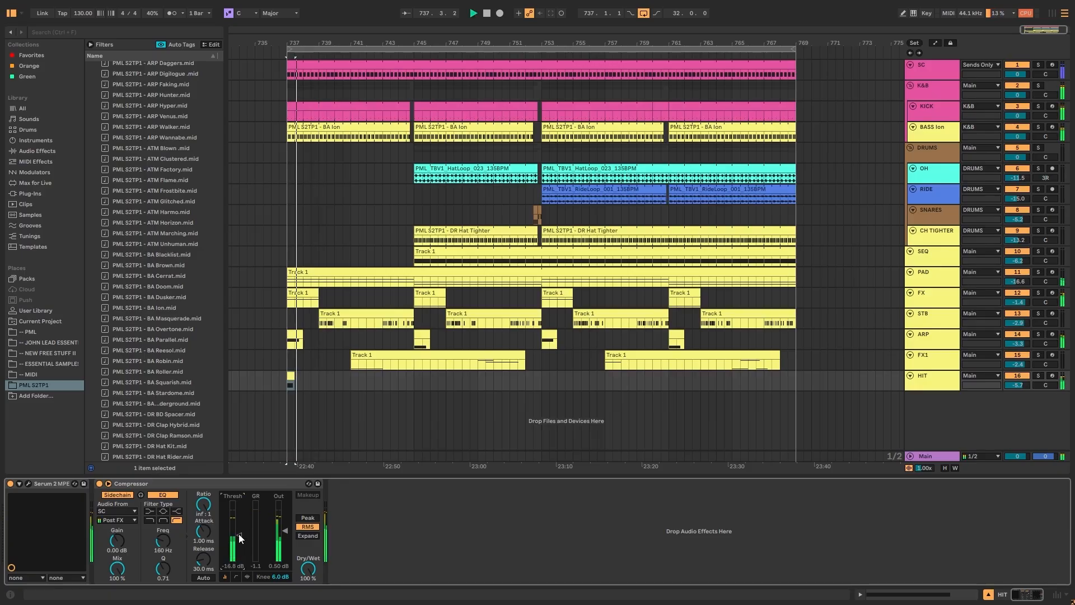
key(space)
drag(238, 533, 239, 535)
key(space)
key(space)
Transpose the note in the HIT clip at bar 737 down an octave to F#1 and play it back
double_click(290, 375)
key(space)
key(shift+Down)
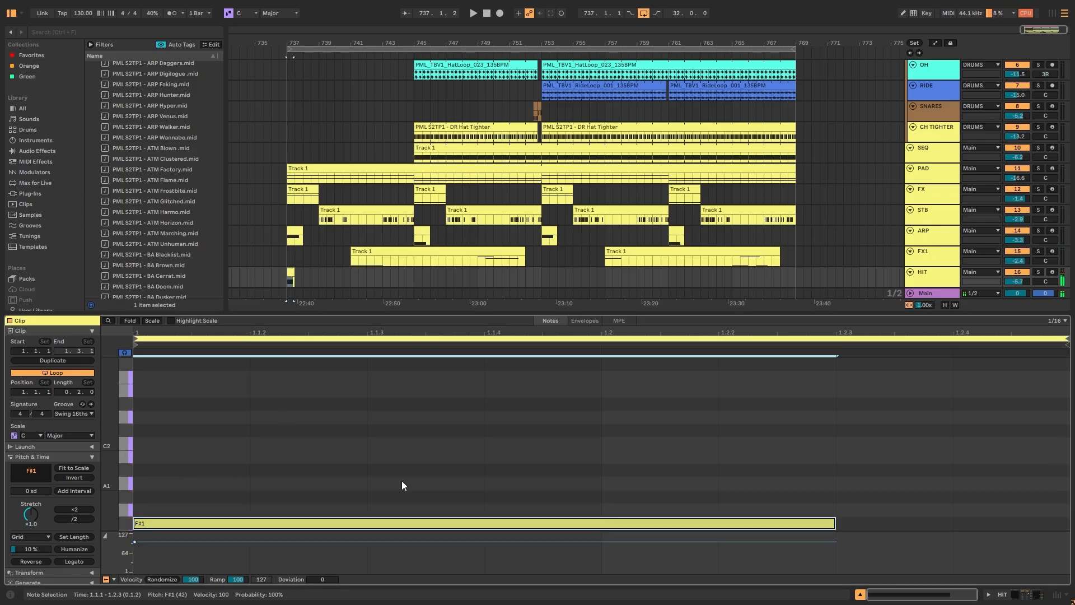
double_click(925, 272)
key(space)
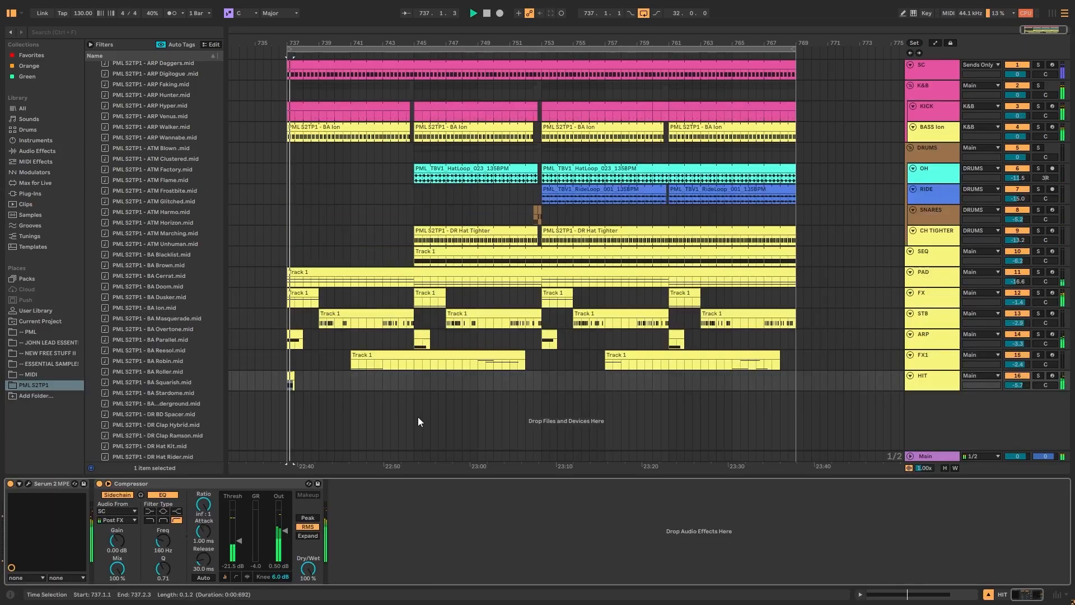
Copy the HIT clip to bar 753 and transpose the copy's note up an octave
drag(290, 379, 544, 381)
double_click(543, 381)
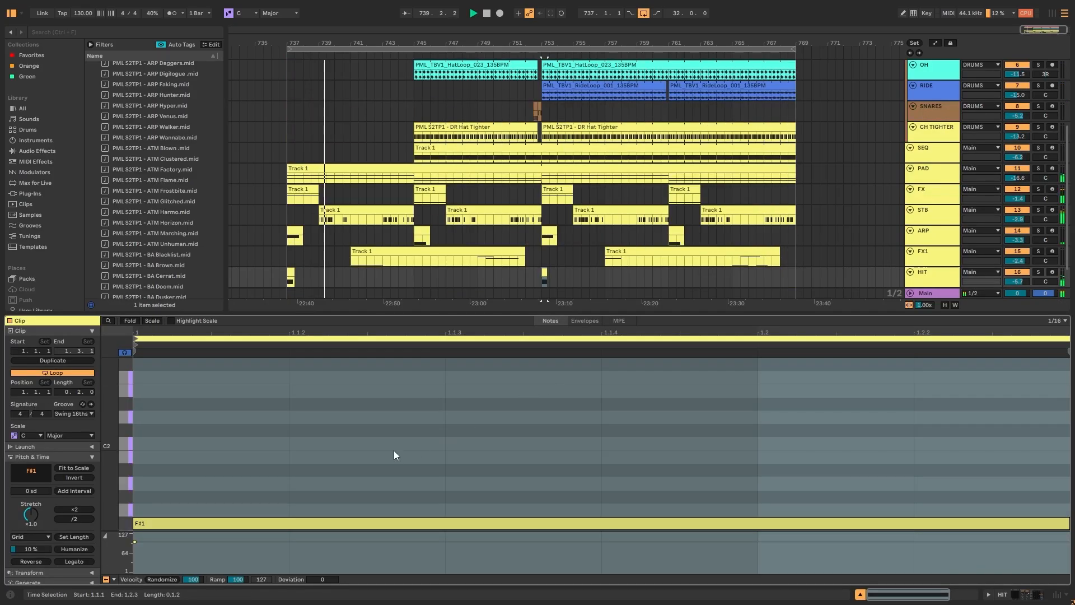
click(396, 523)
key(shift+Up)
double_click(924, 273)
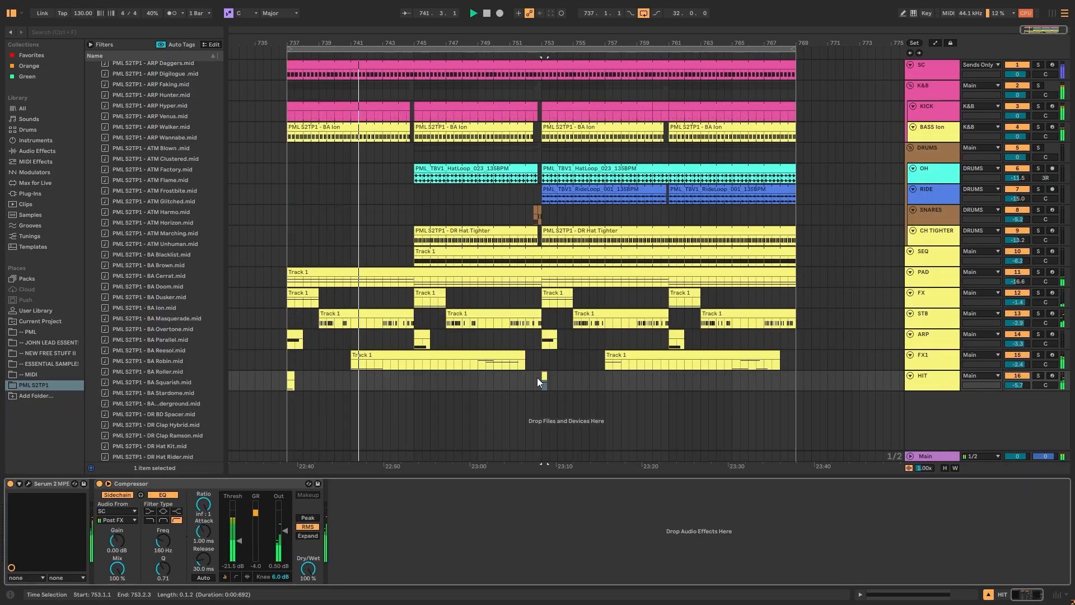
Play the entry into bar 753 and set the HIT track's volume to -6.7 dB
click(536, 375)
drag(1020, 384, 1020, 388)
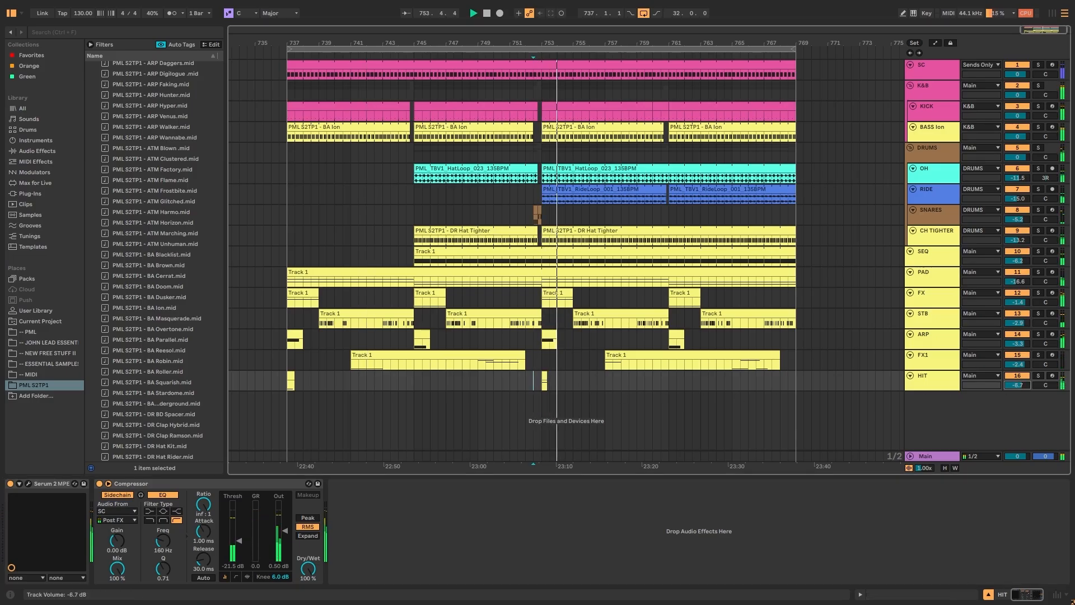
key(space)
key(space)
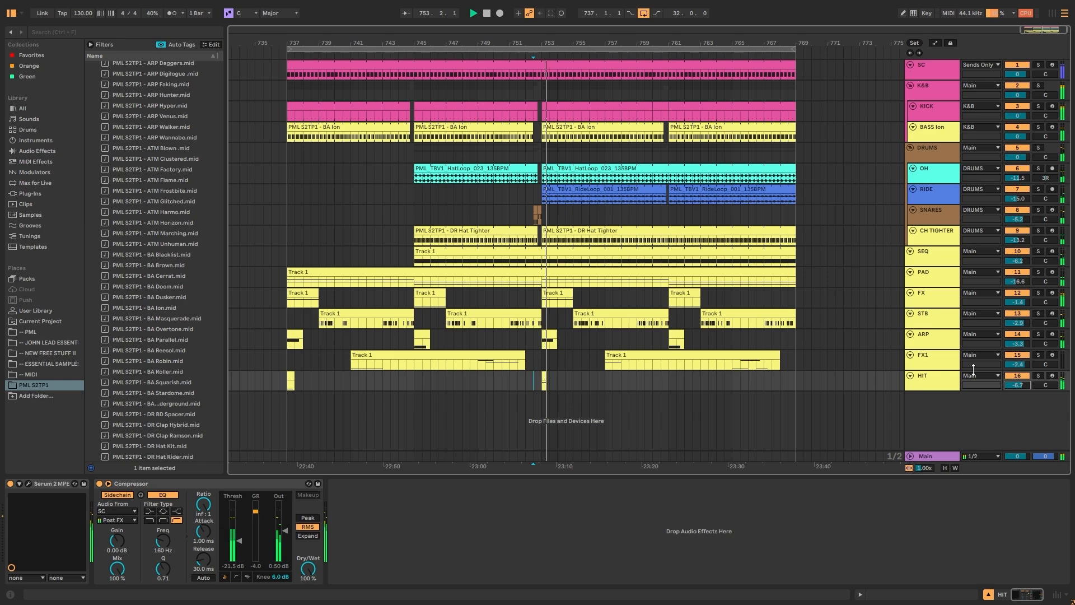
Solo the HIT track and slightly lower the ENV 2 modulation of the noise oscillator's level in its Serum 2
click(1038, 375)
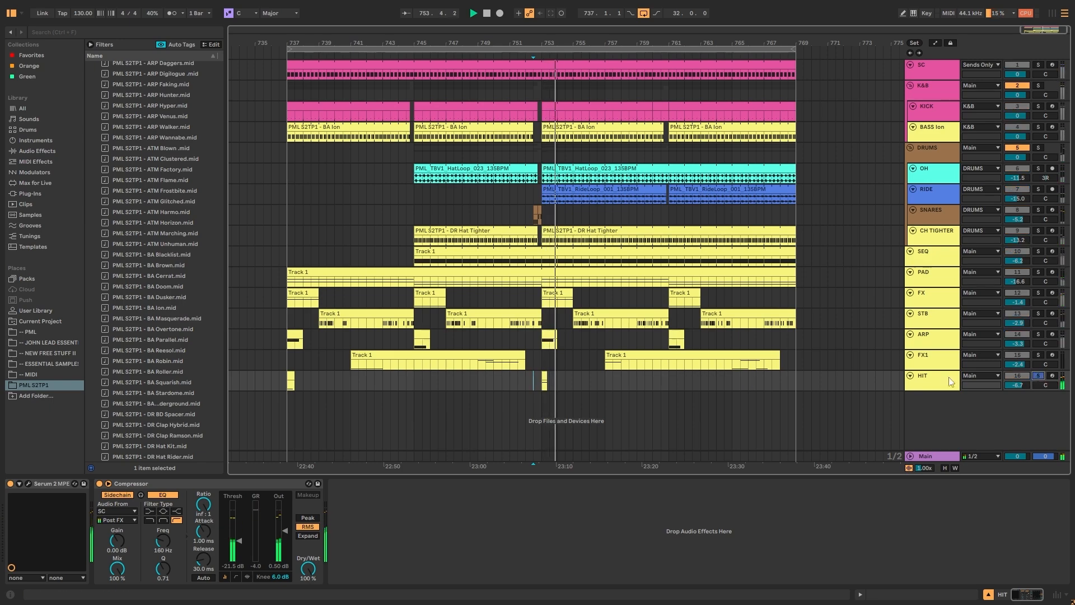
click(544, 383)
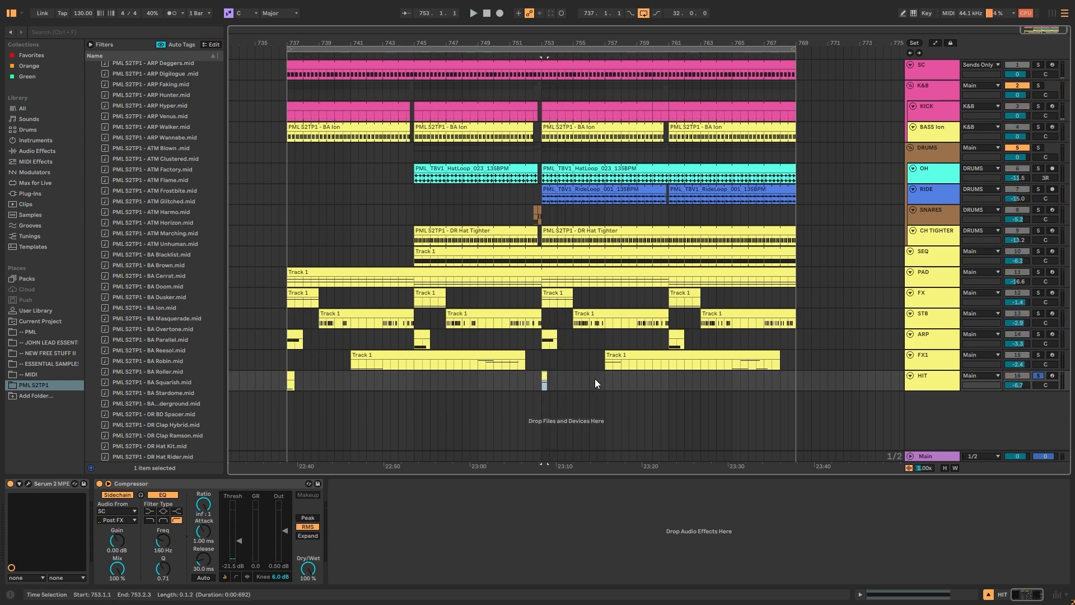
click(28, 484)
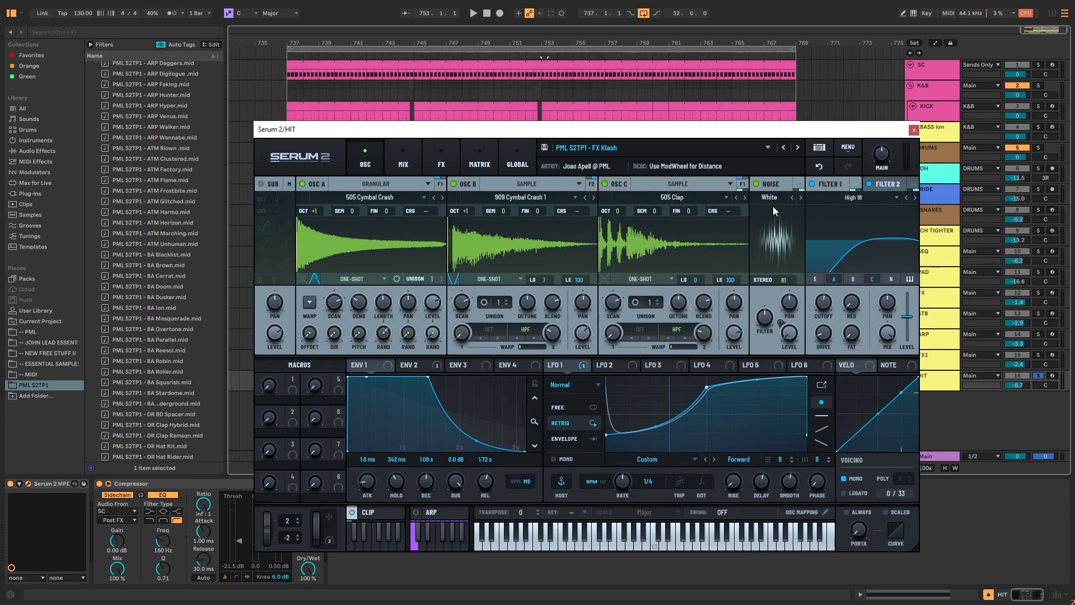
click(424, 367)
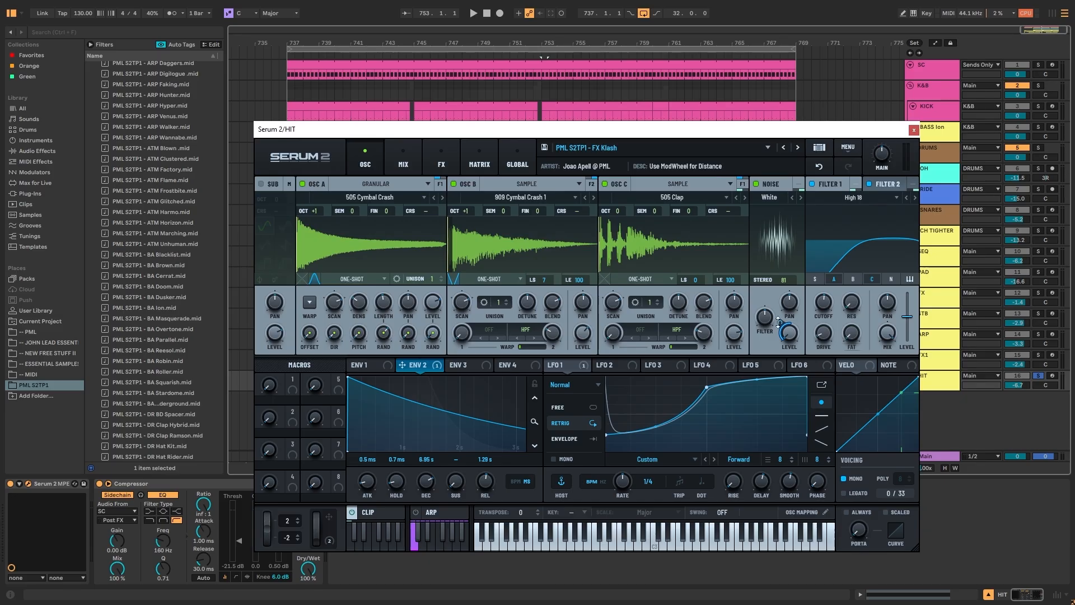
drag(777, 322, 776, 326)
Audition the soloed hit at bar 753, close its Serum 2 window and play the full mix to the end of the loop
key(space)
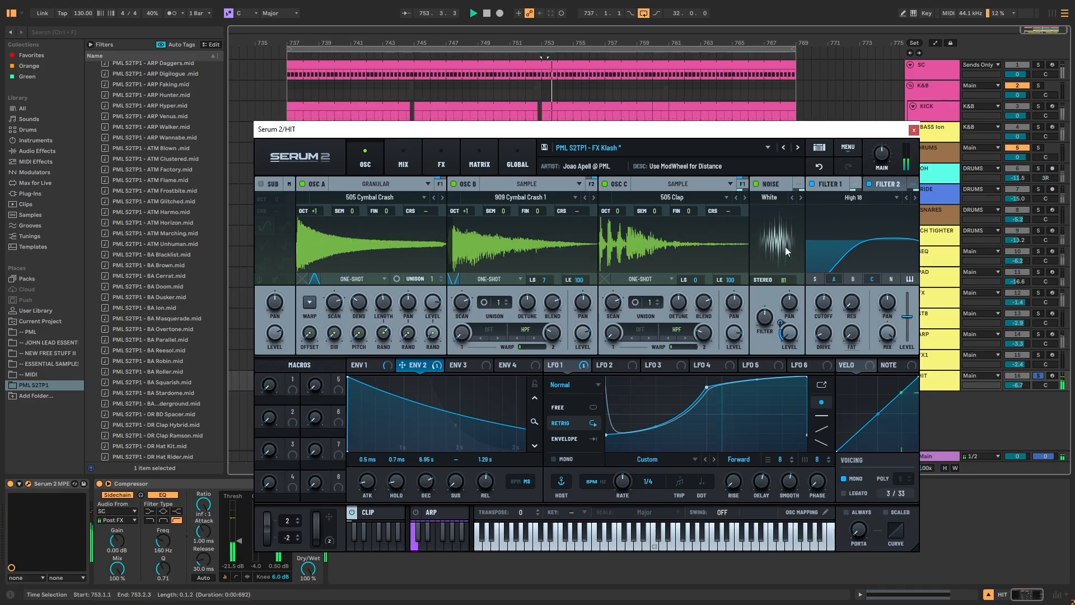
click(914, 130)
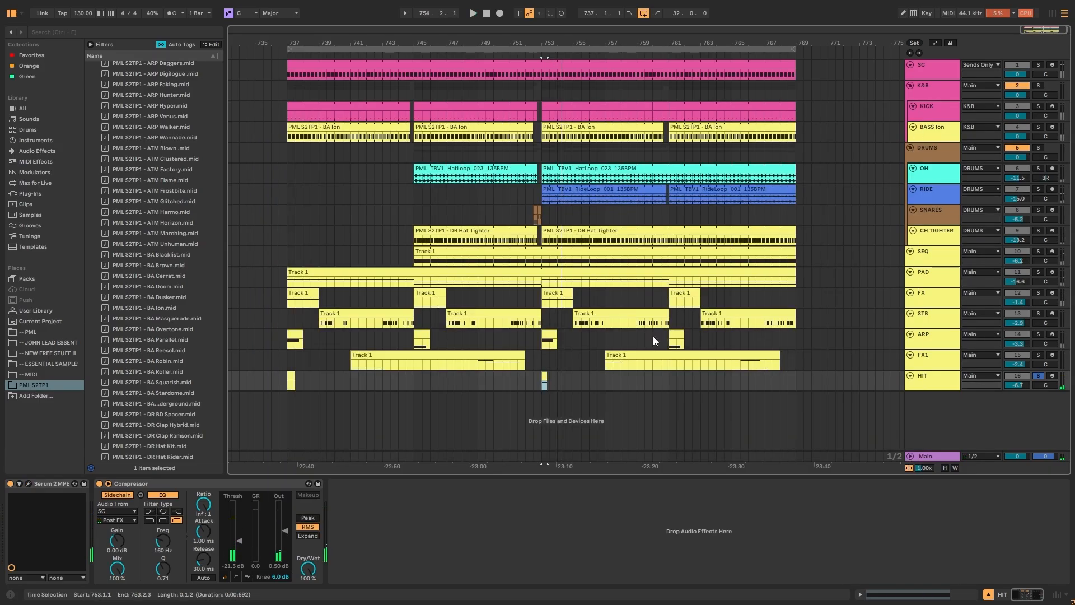
key(space)
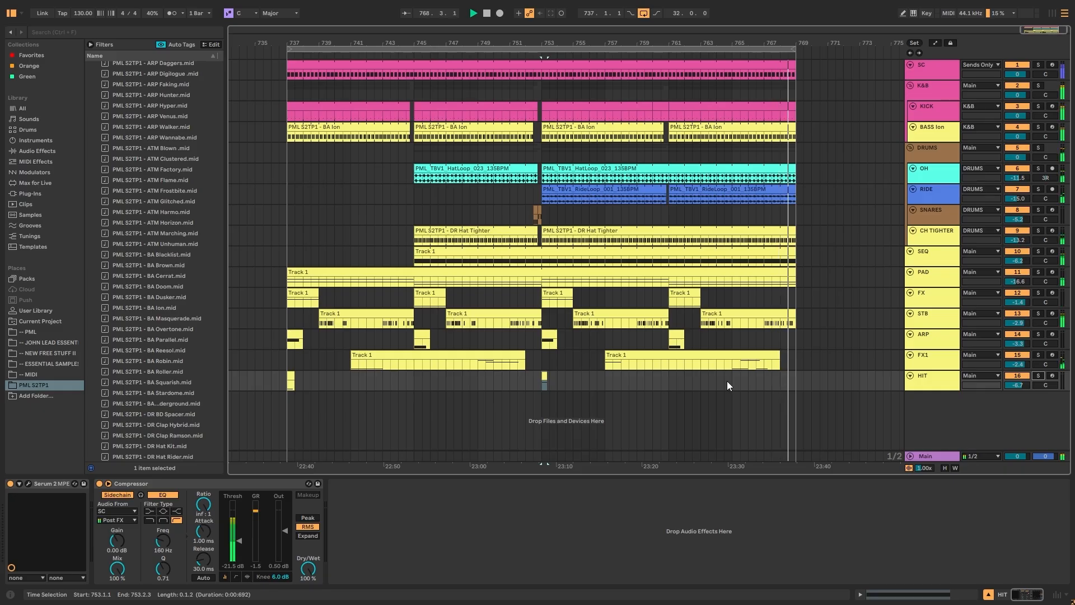
key(space)
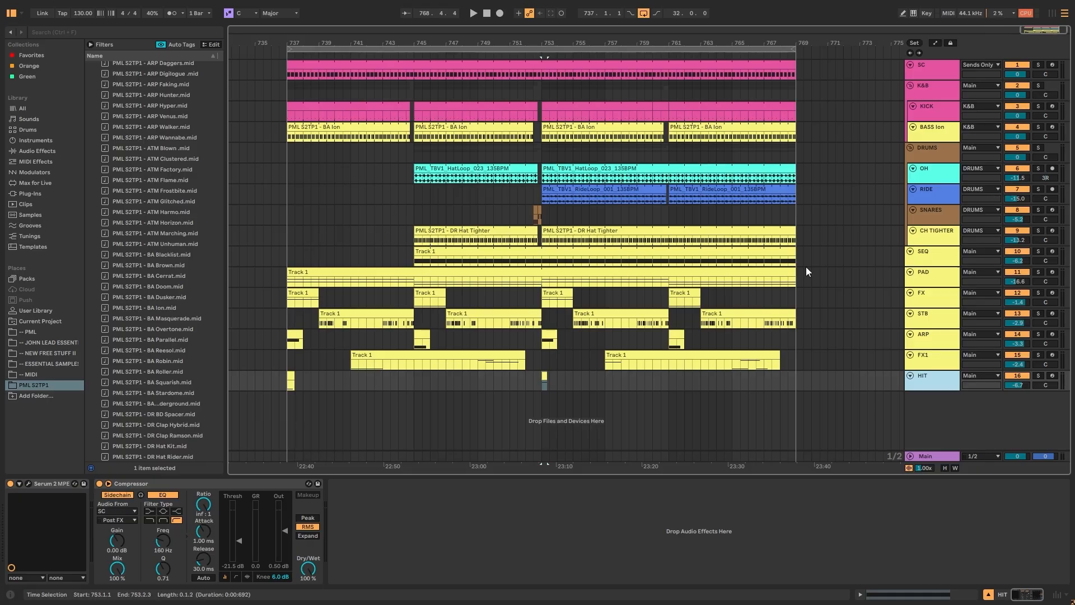
Browse the PML S2TP1 FX presets in the HIT track's Serum 2 preset browser and close the synth window
click(28, 484)
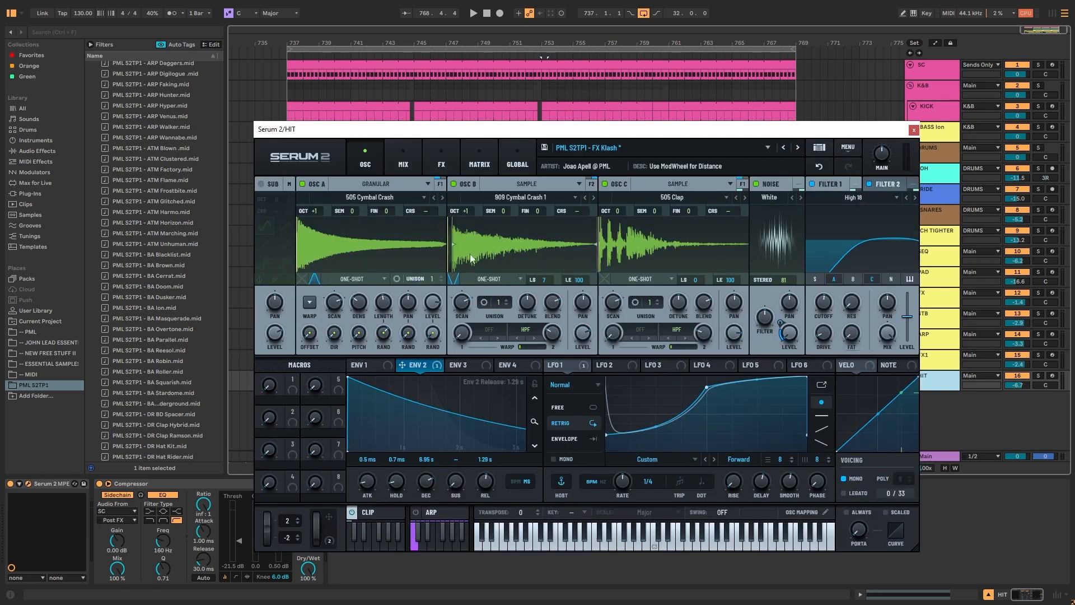
click(819, 148)
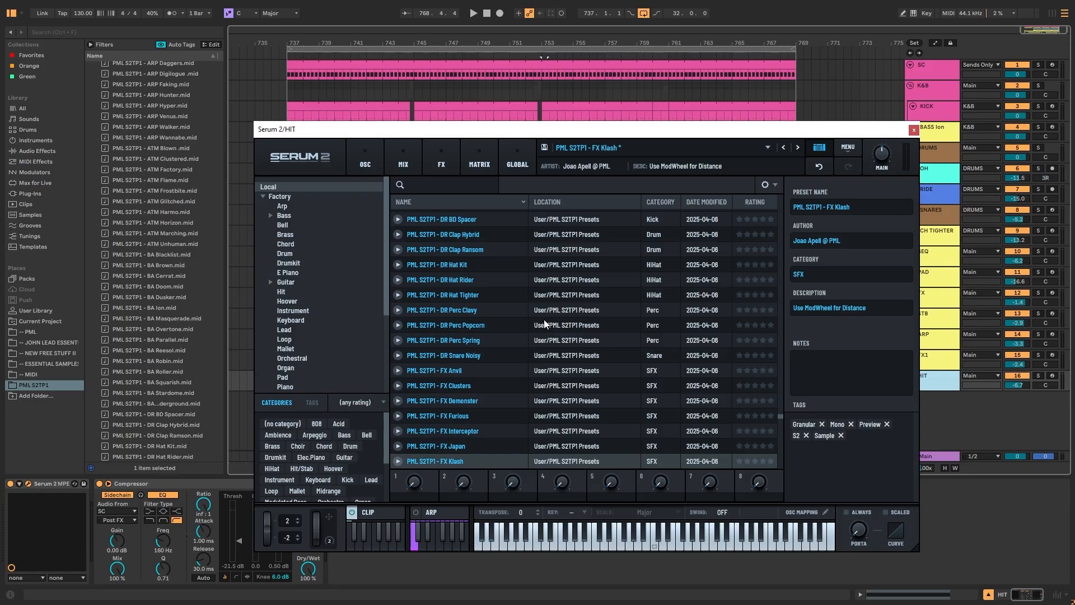
scroll(496, 315, down, 3)
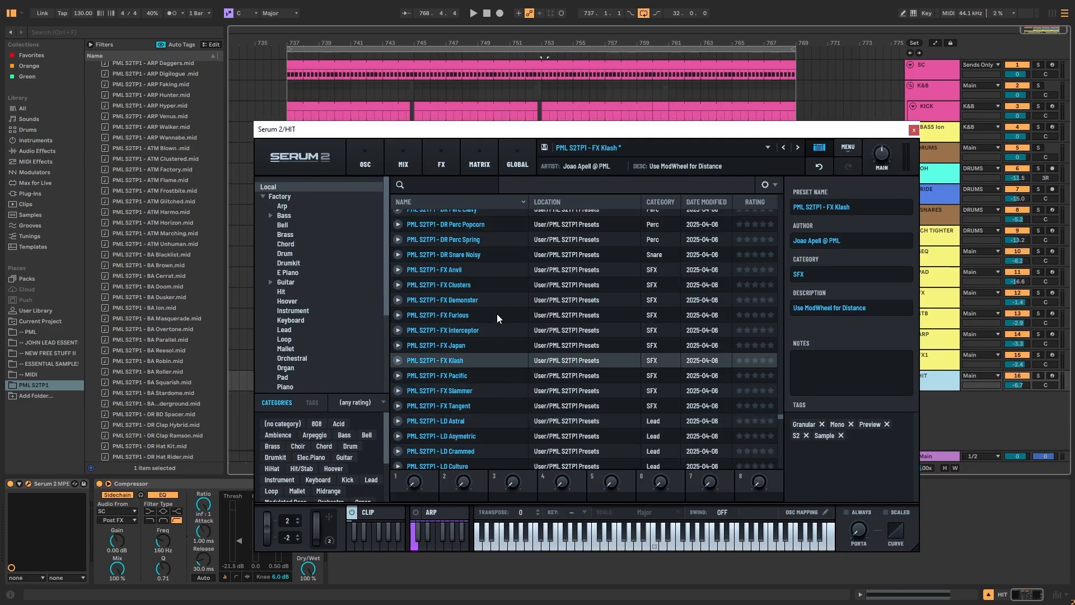
click(913, 130)
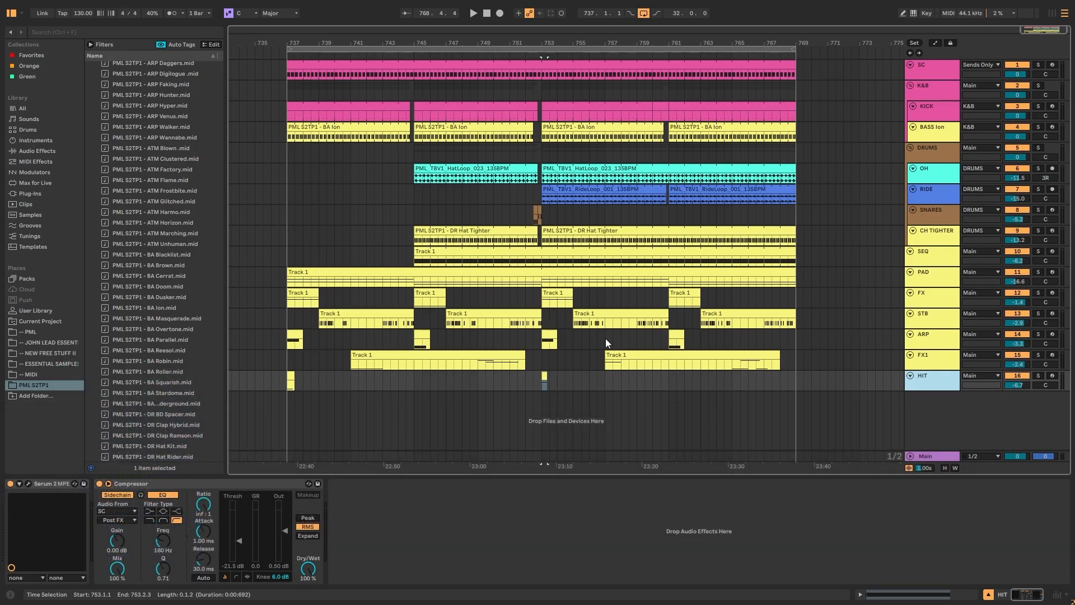
During playback from bar 737, set the track volumes of STB to -3.6 dB, FX1 to -2.2 dB and HIT to -7.7 dB
click(291, 381)
key(space)
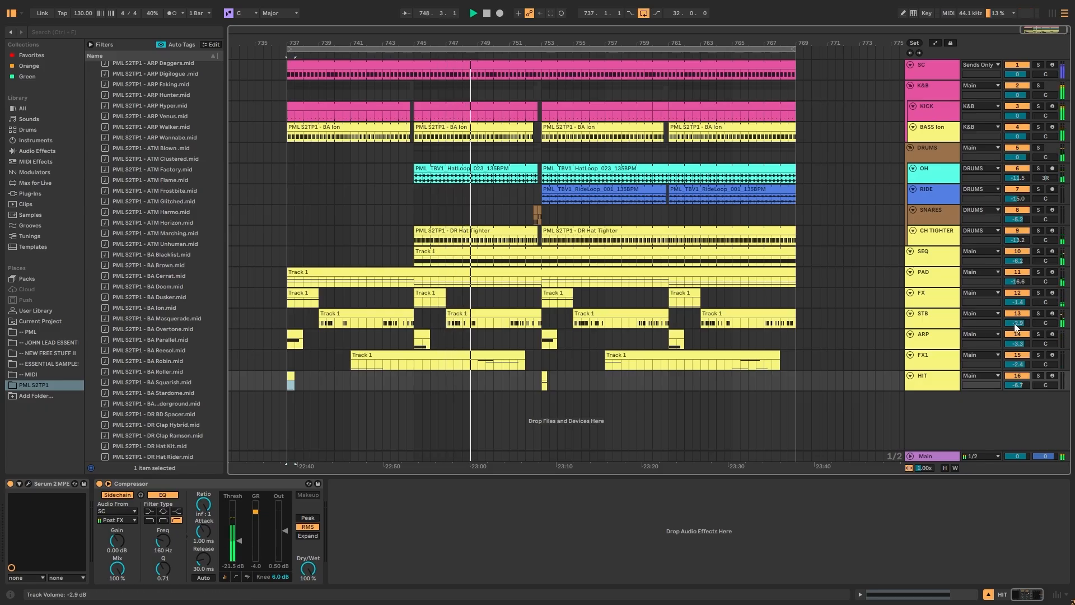
drag(1015, 325, 1014, 328)
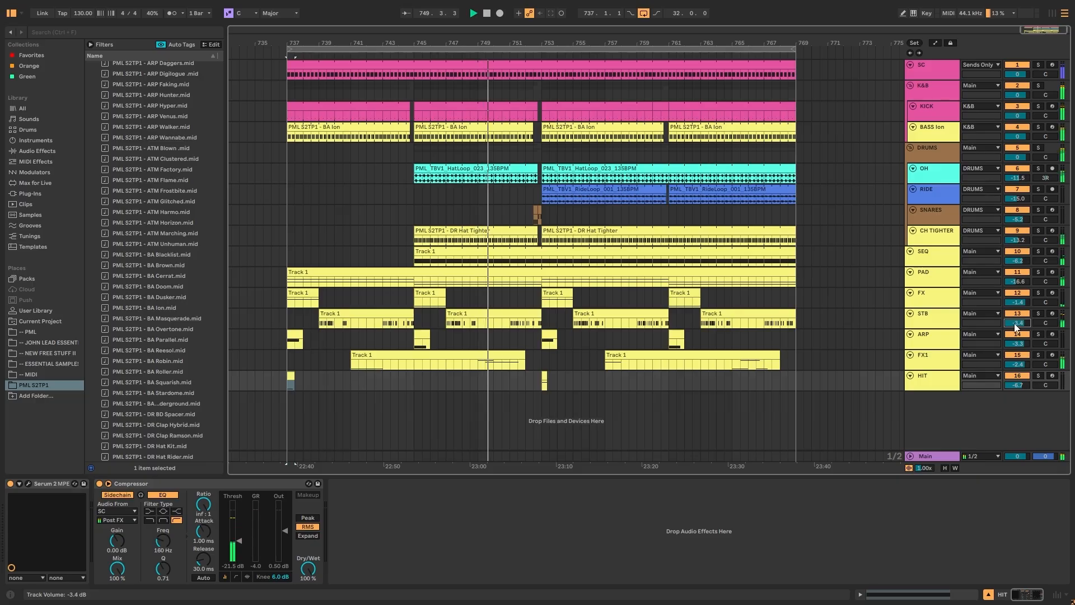
click(1018, 364)
drag(1019, 365, 1018, 363)
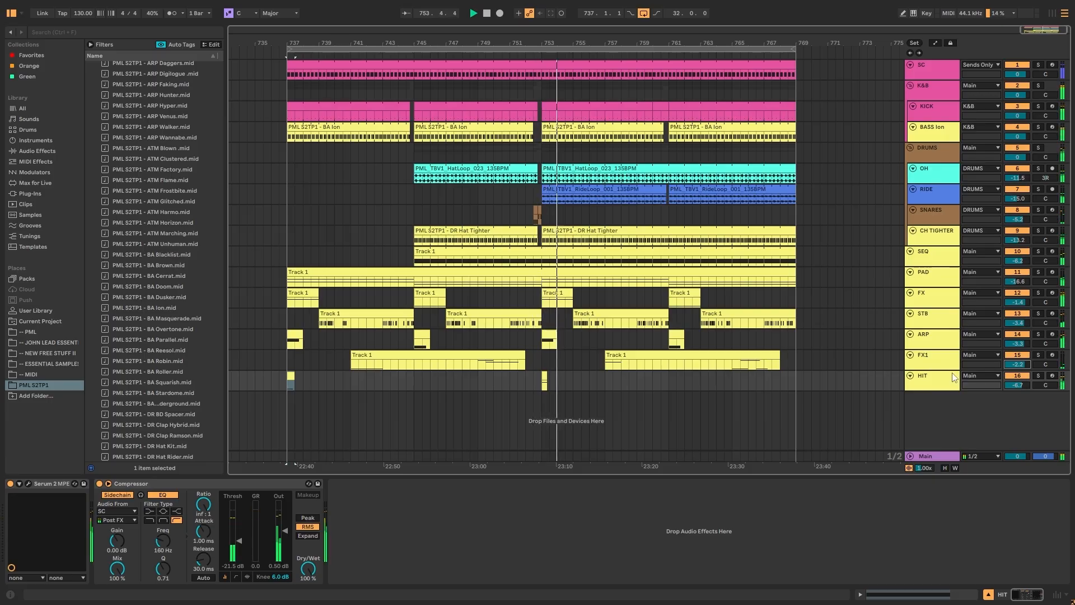
drag(1018, 384, 1002, 385)
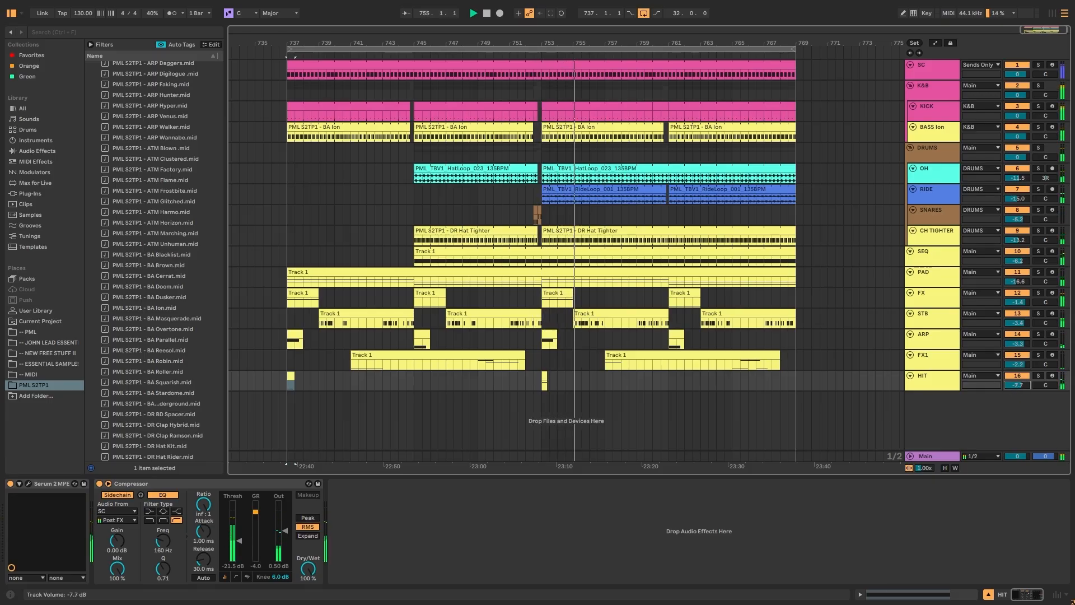